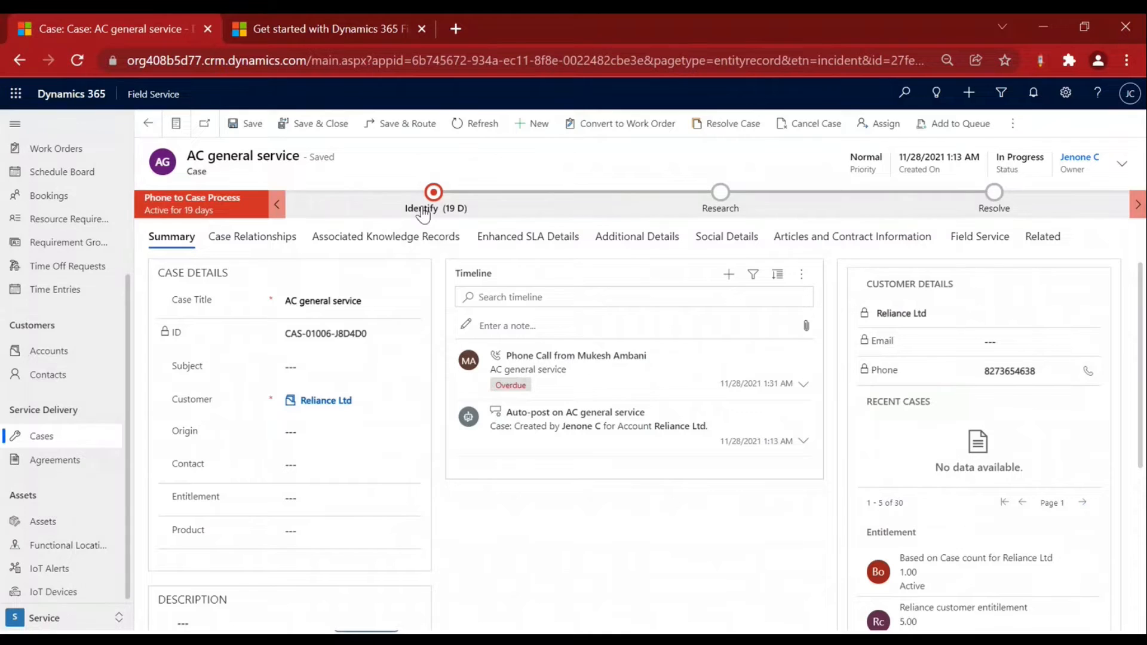
Advance the AC general service case from the Identify stage to the Research stage.
click(423, 210)
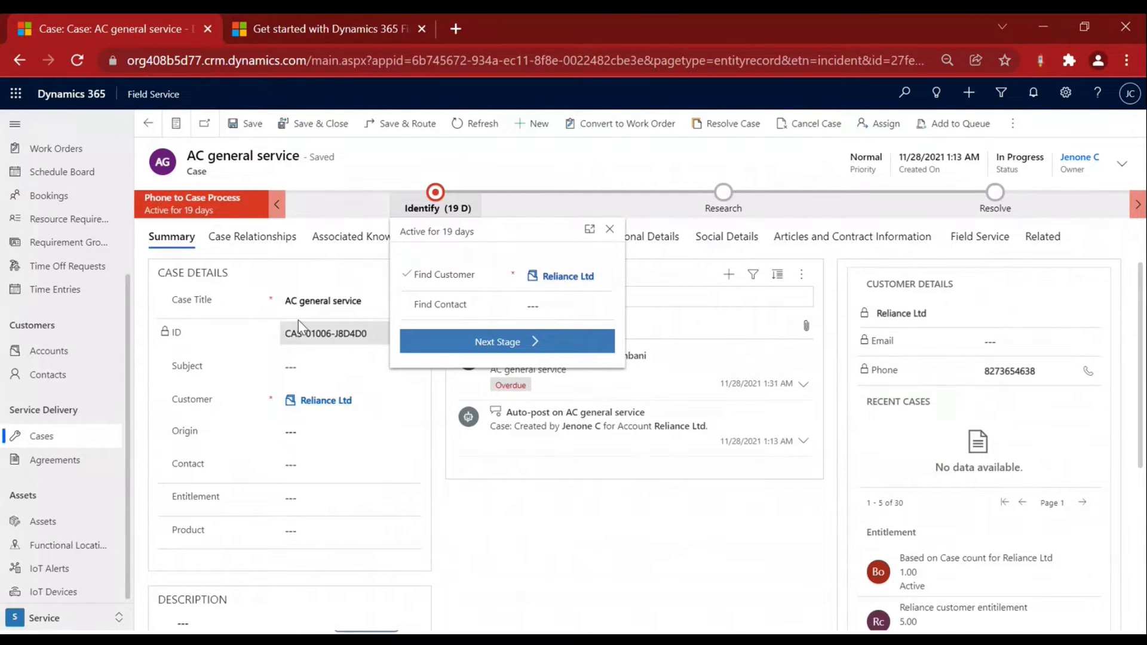
click(541, 347)
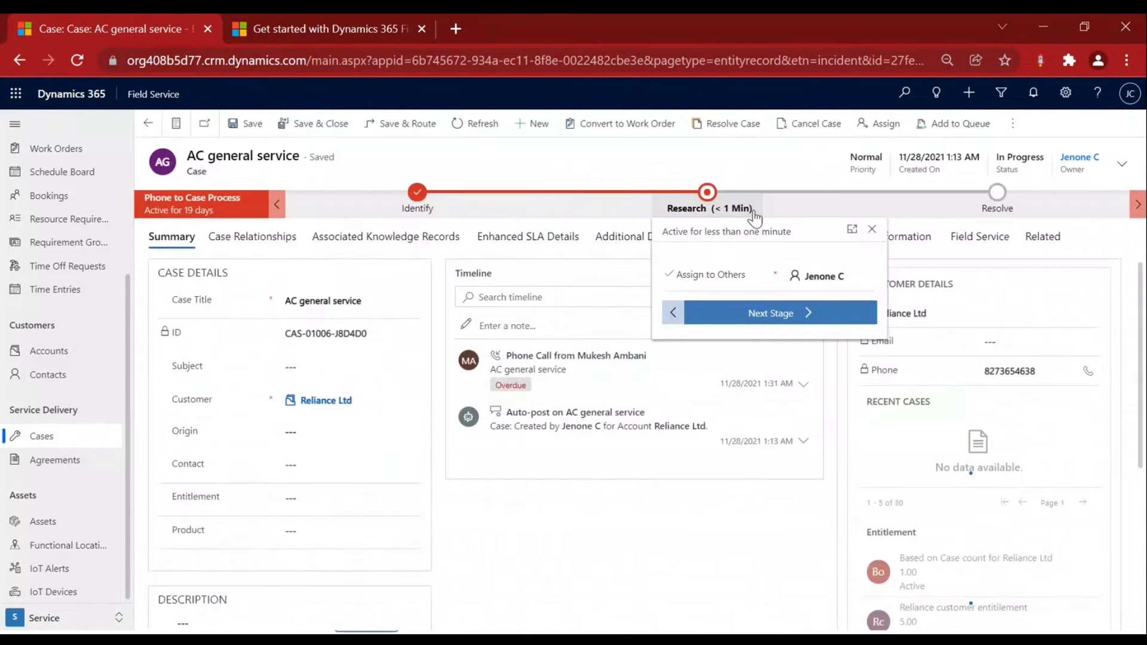
click(706, 197)
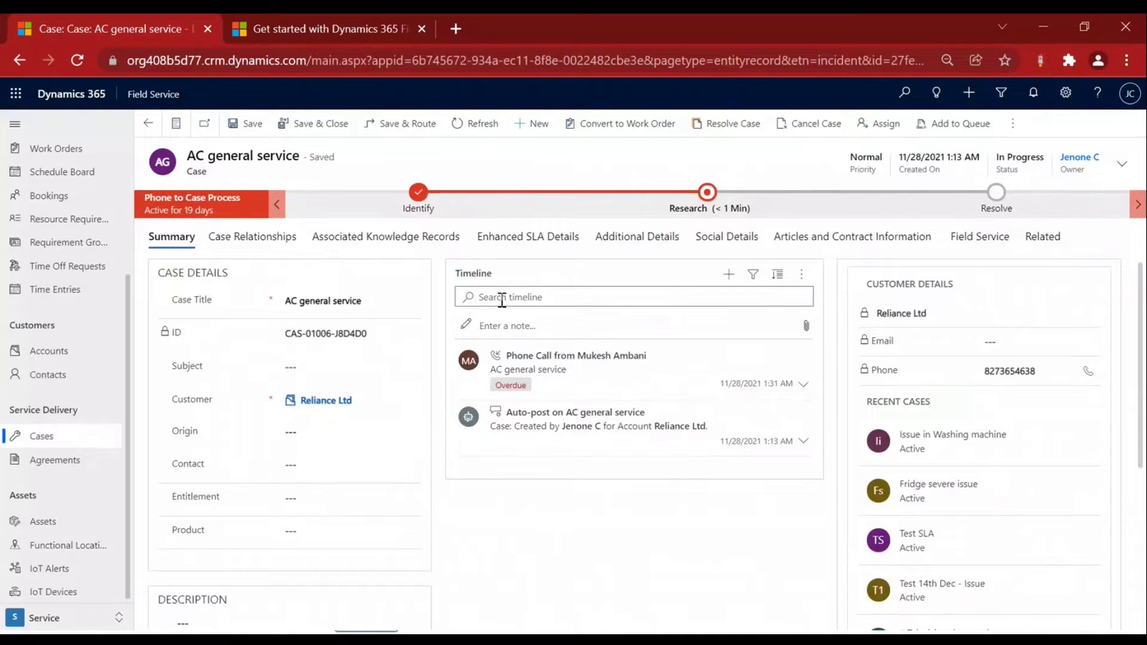
scroll(406, 309, down, 4)
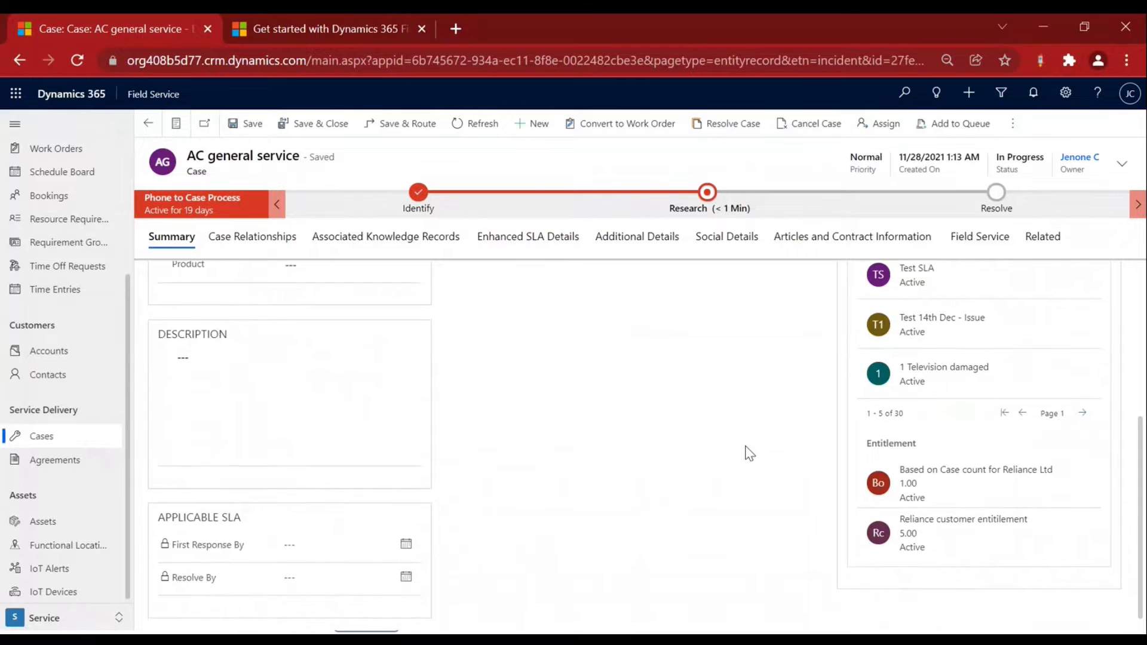
scroll(748, 456, up, 5)
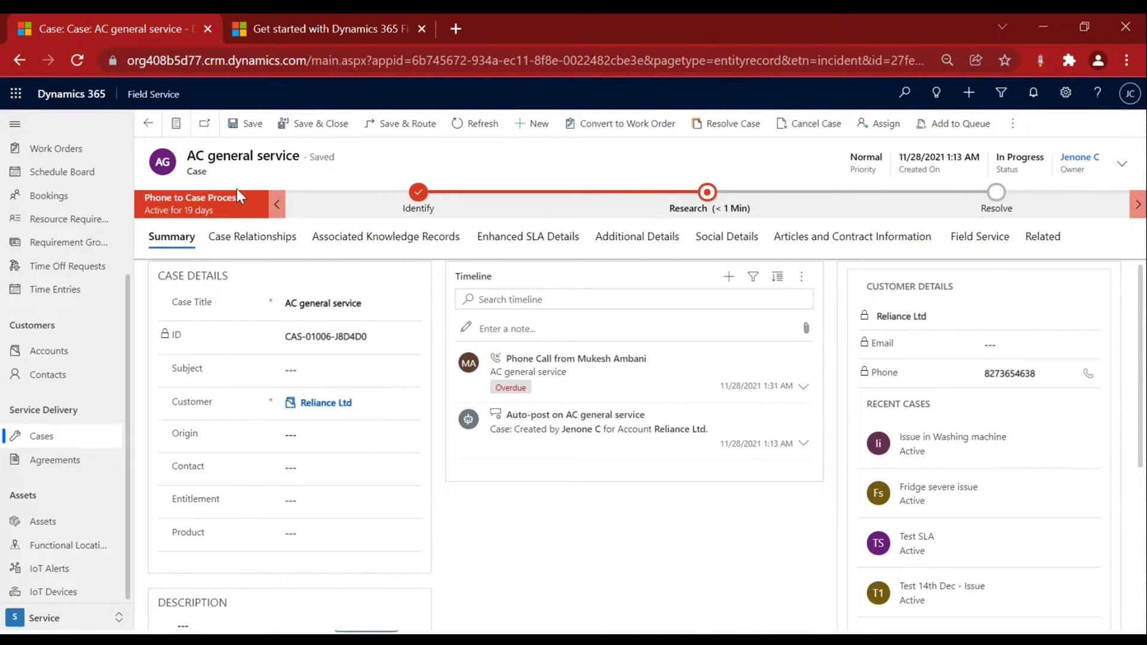
double_click(197, 172)
click(368, 170)
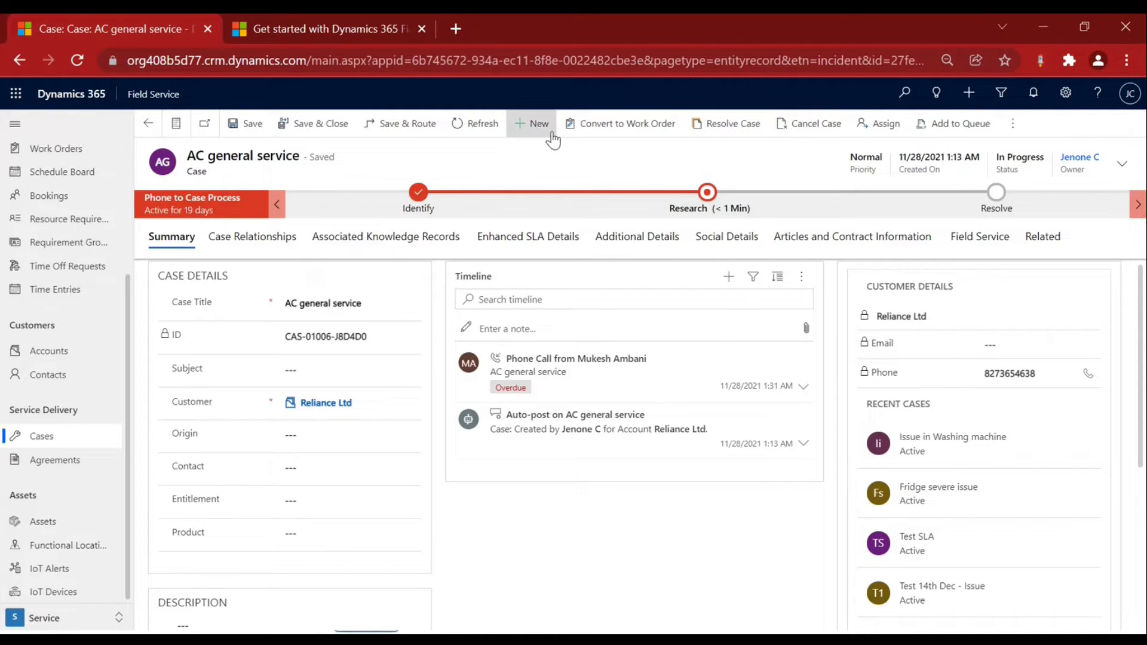
click(650, 126)
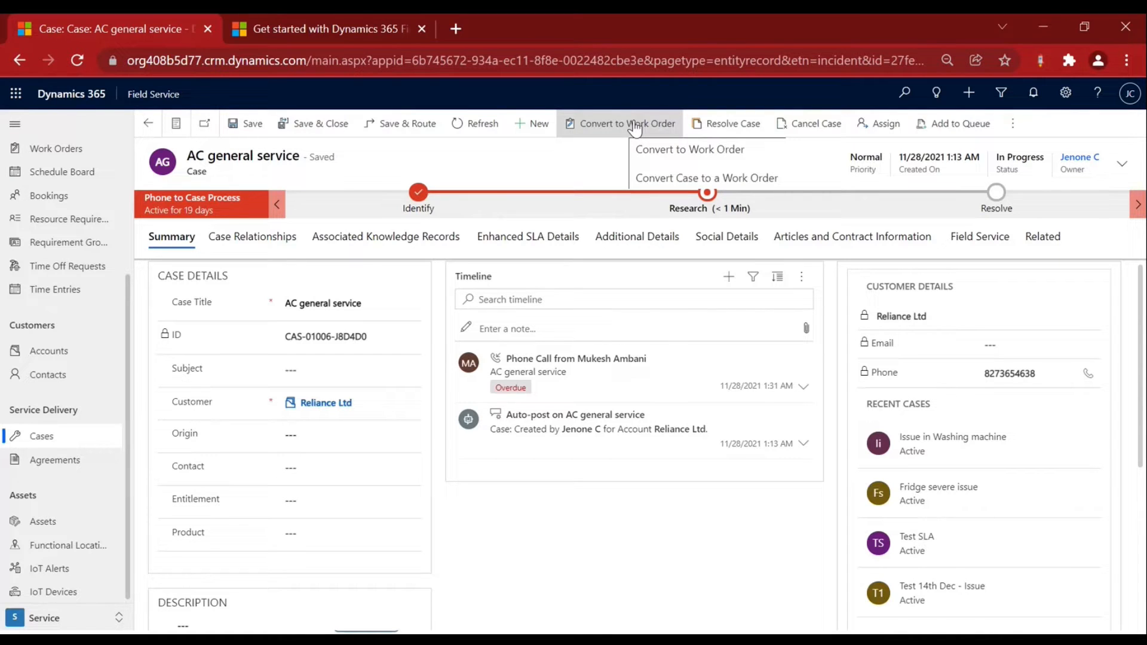
Open the case's Field Service details and consult the Field Service Flow slide before returning to the case.
click(984, 238)
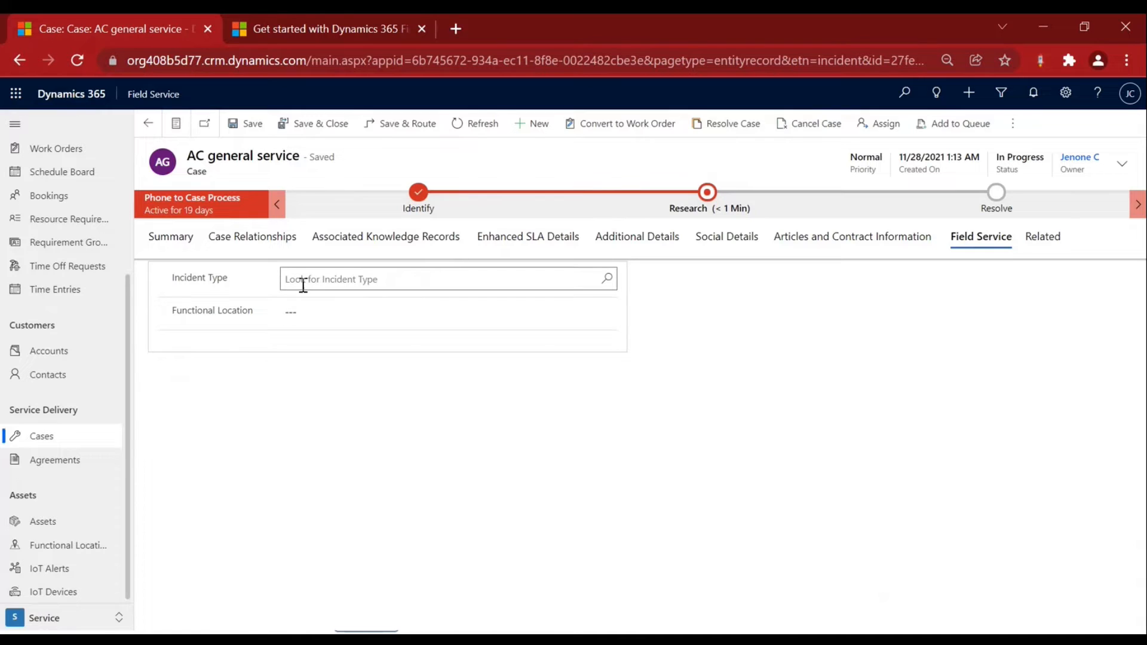
key(alt+Tab)
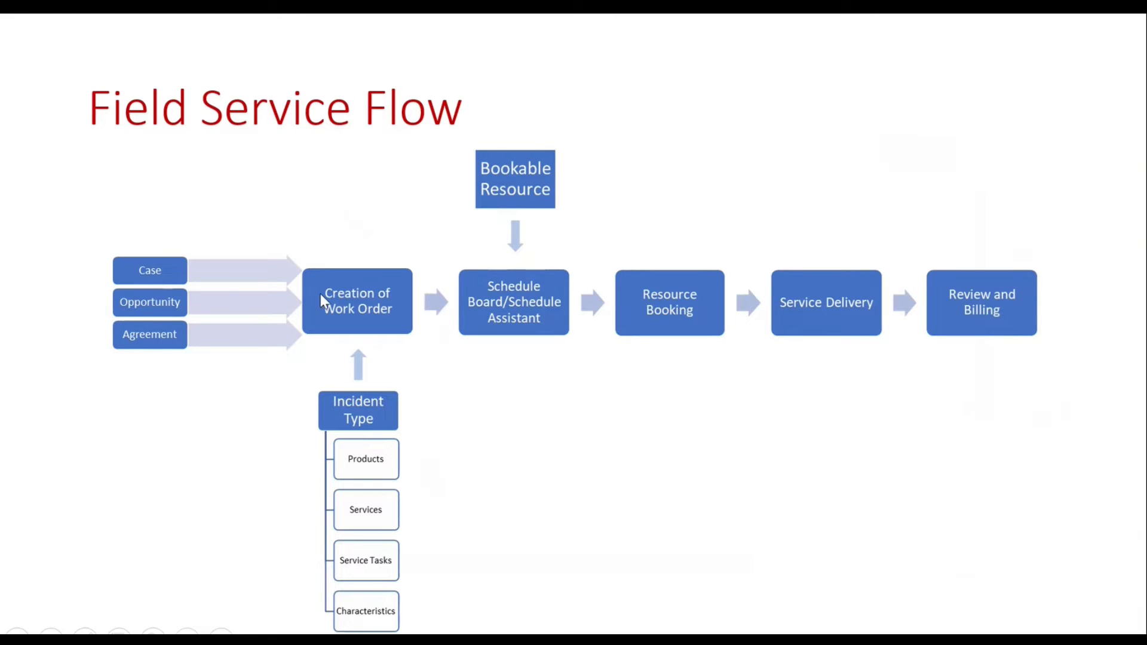
key(alt+Tab)
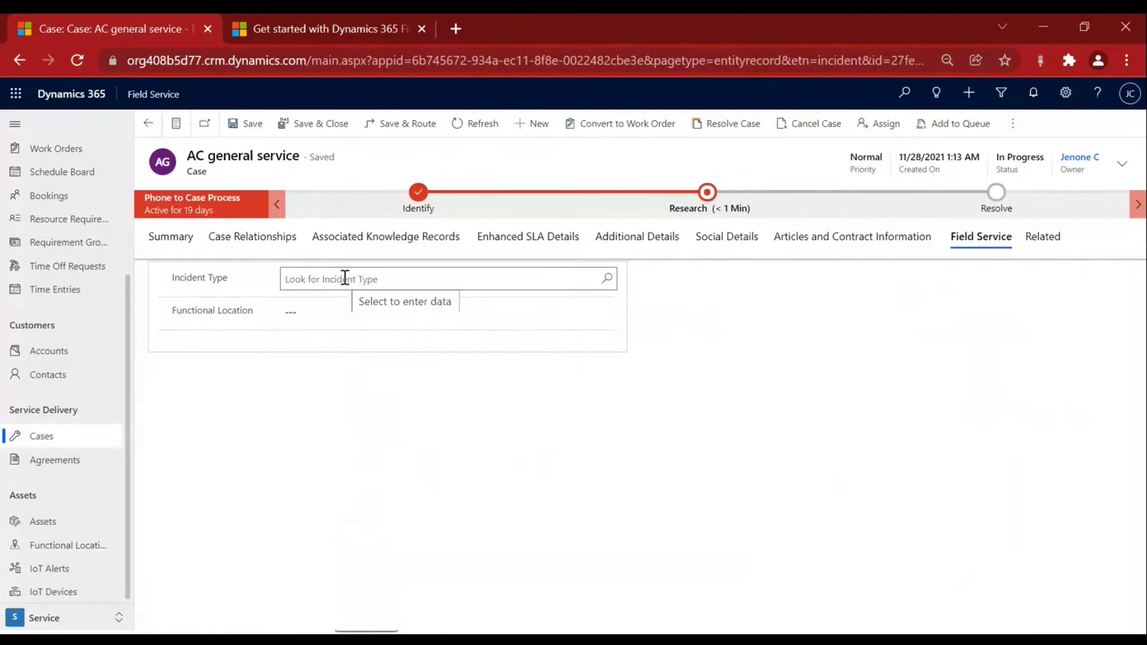
Set the case's incident type to Standard Inspection.
click(345, 279)
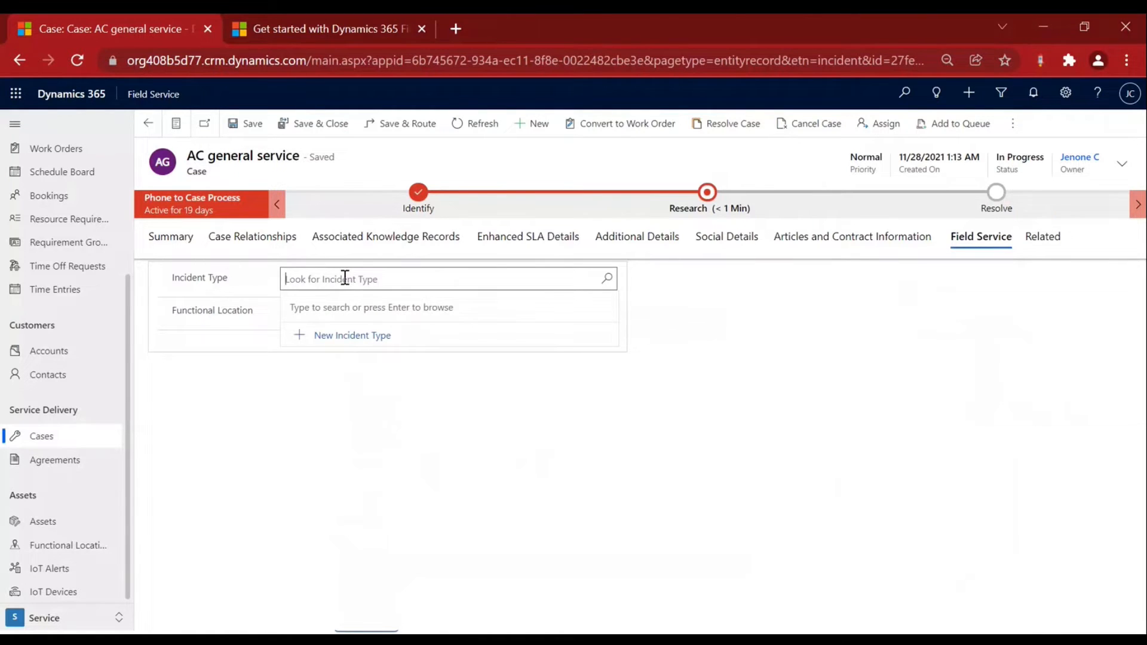
click(610, 279)
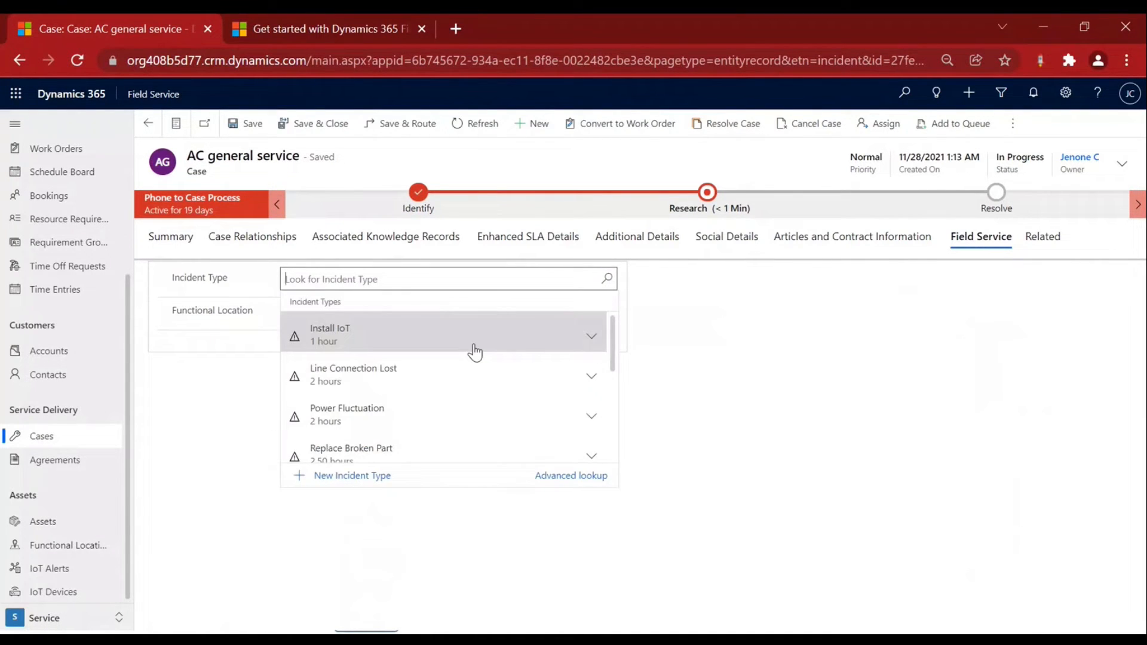
scroll(475, 352, down, 4)
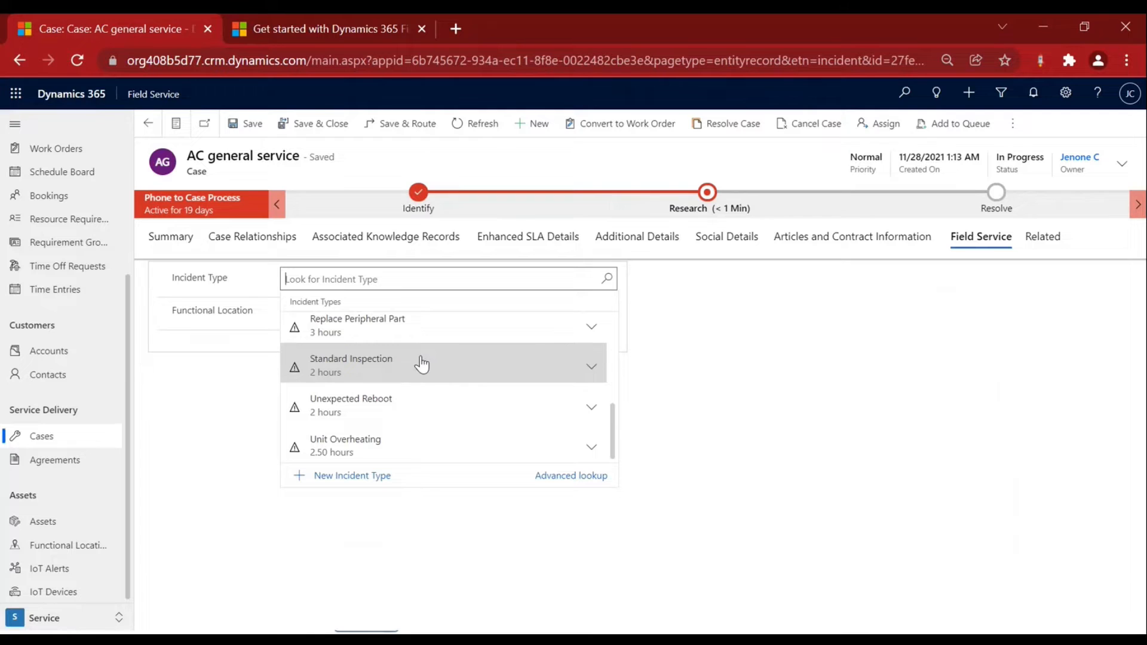
click(392, 366)
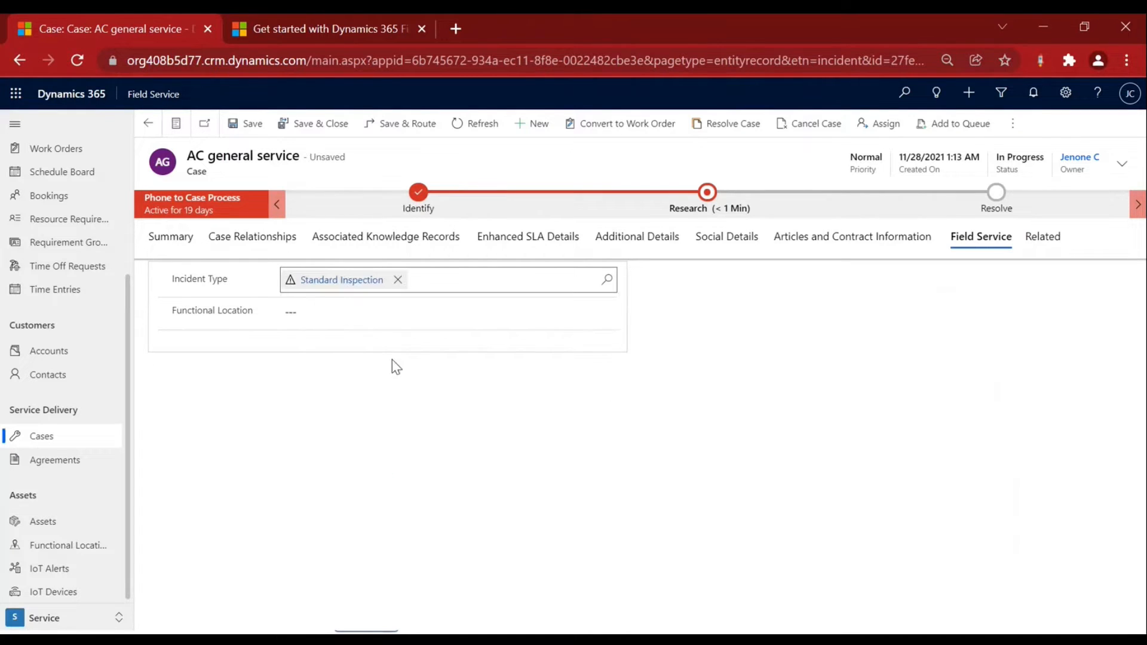
Clear the Standard Inspection incident type from the case and save it.
drag(204, 159, 293, 157)
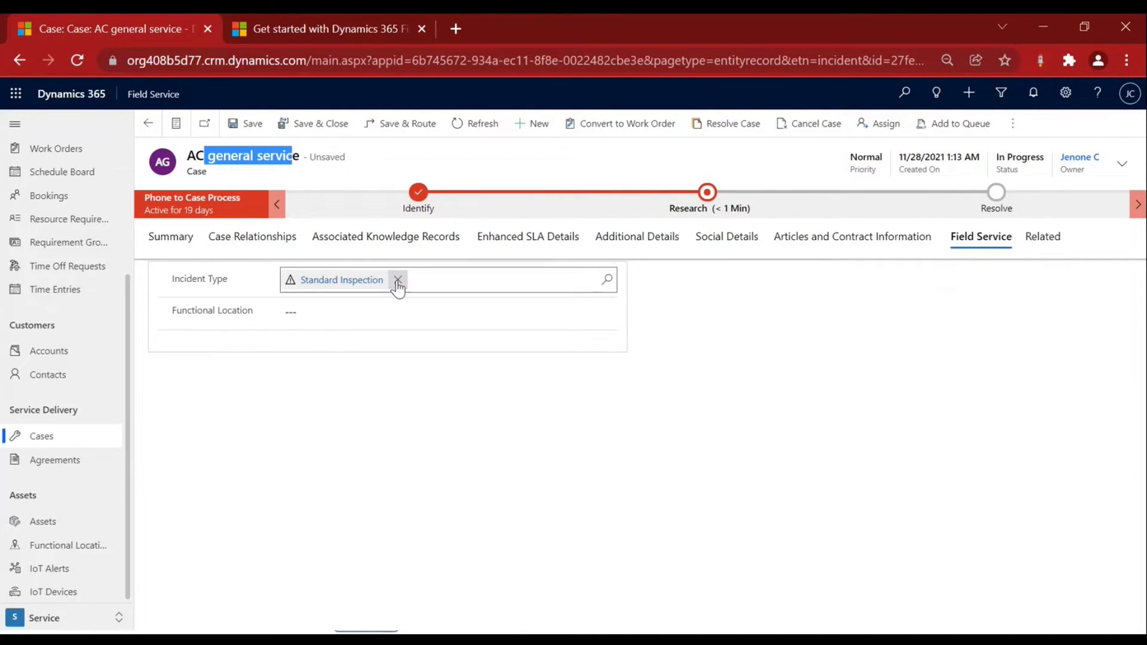
click(397, 280)
click(265, 128)
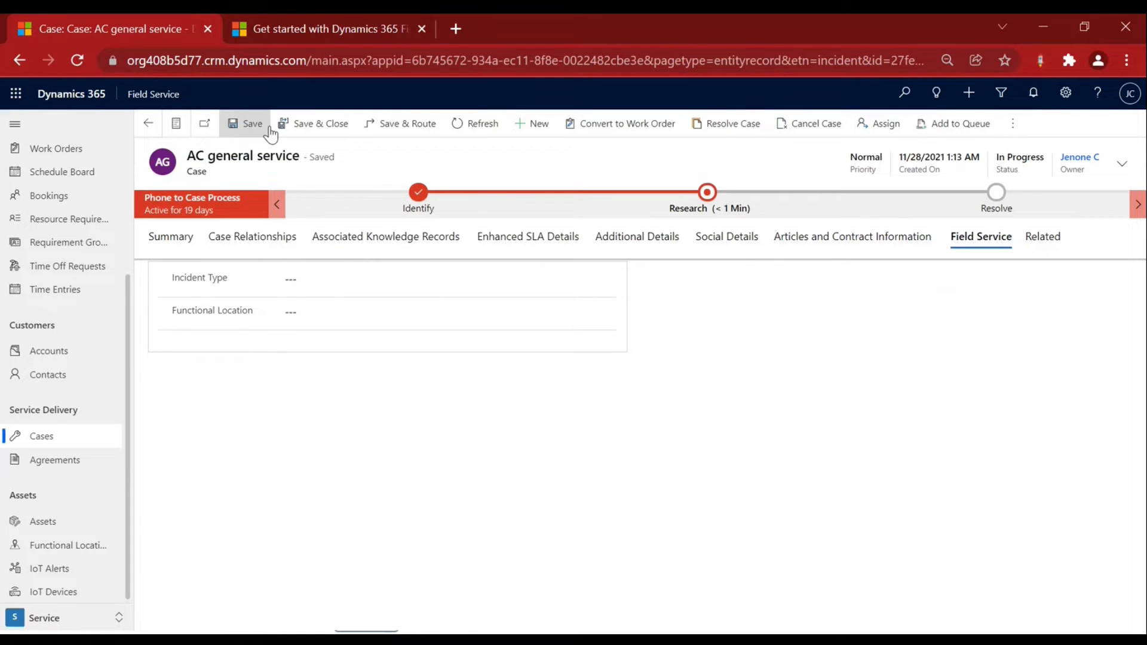
Try to convert the case to a work order without an incident type, and dismiss the resulting message.
click(607, 127)
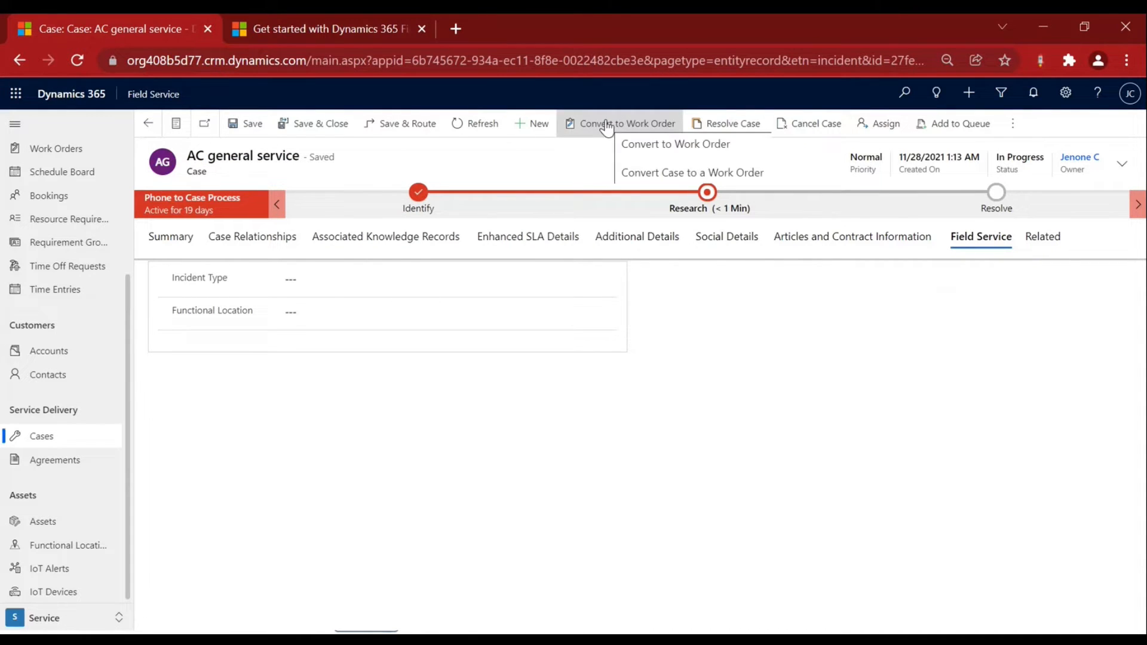
click(607, 126)
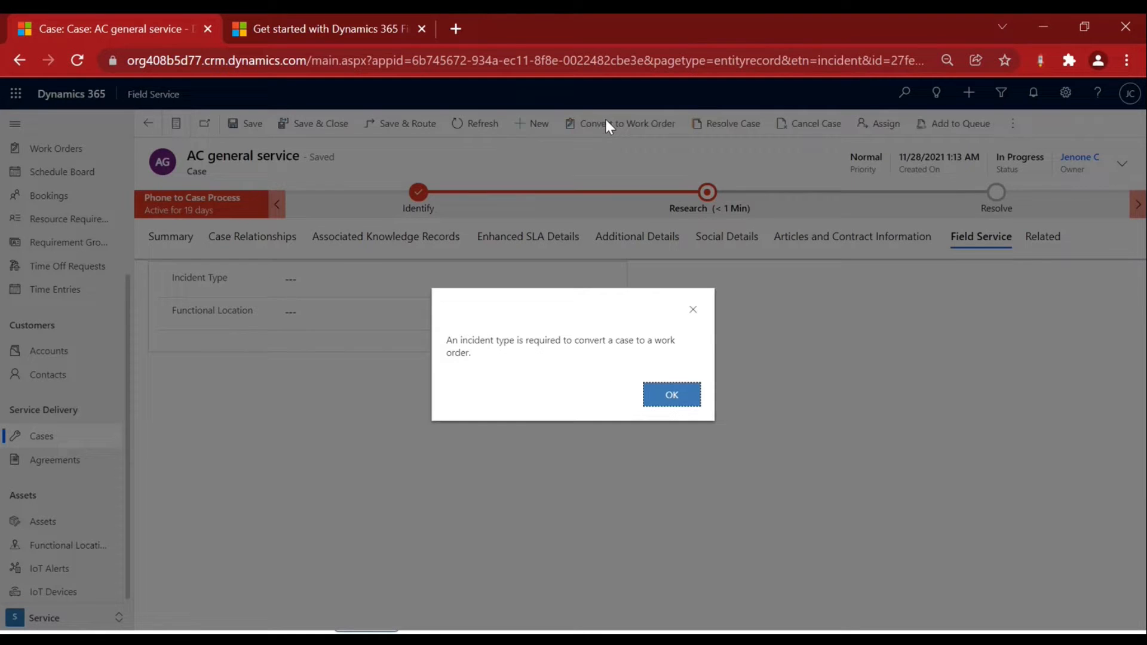
drag(457, 341, 681, 358)
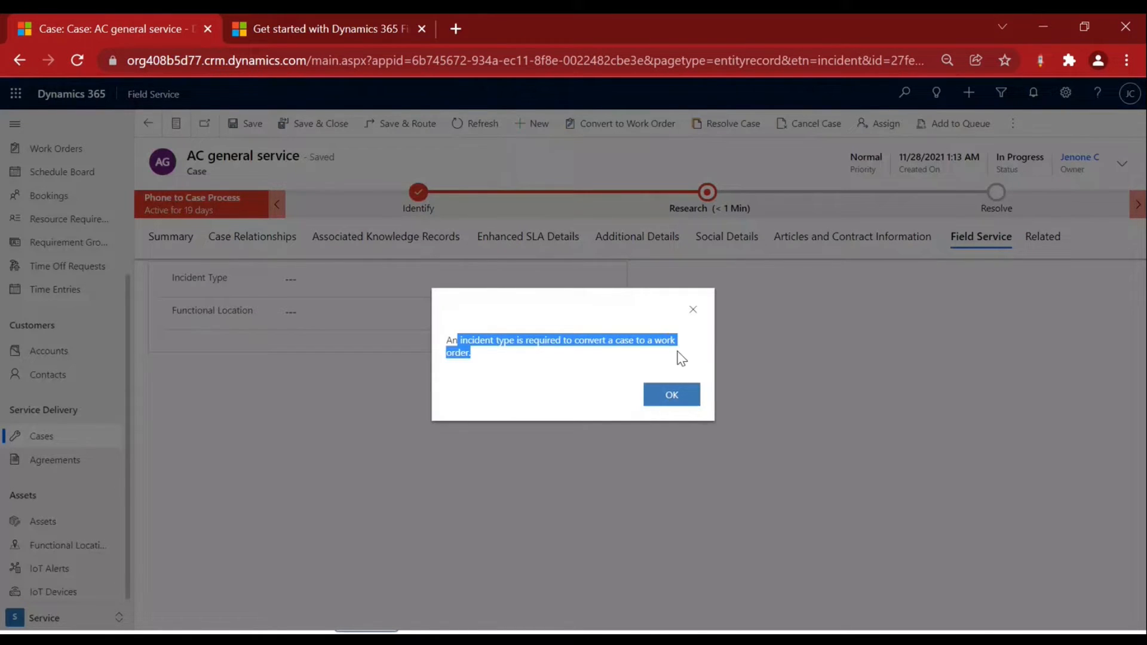
click(693, 310)
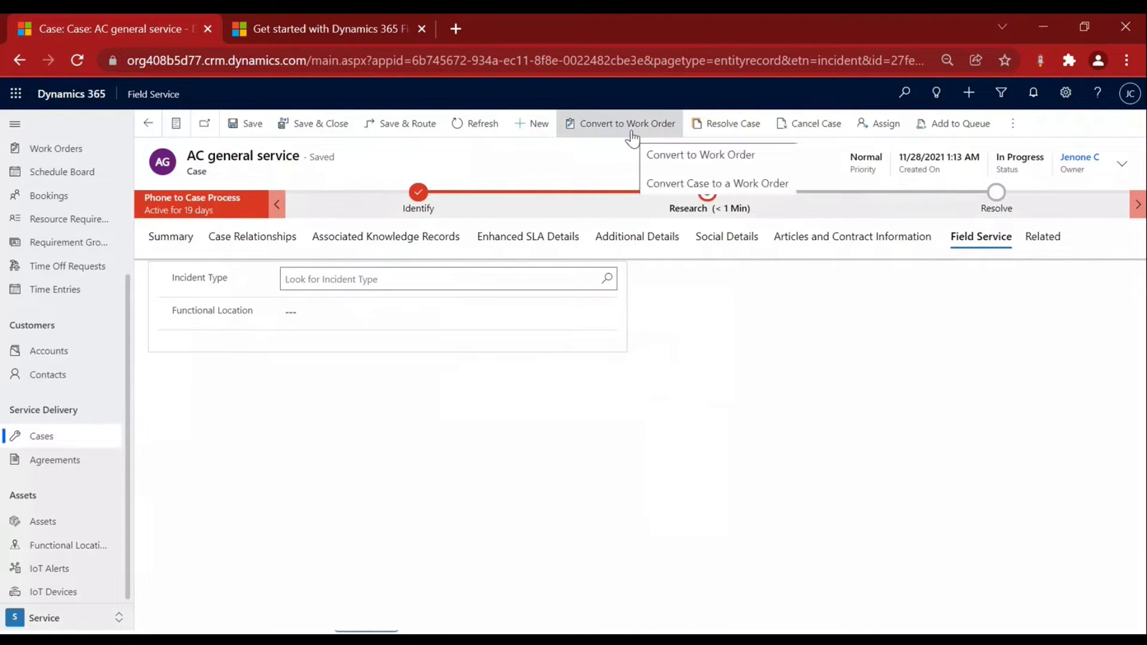
Assign Standard Inspection as the case's incident type and save the case.
click(607, 279)
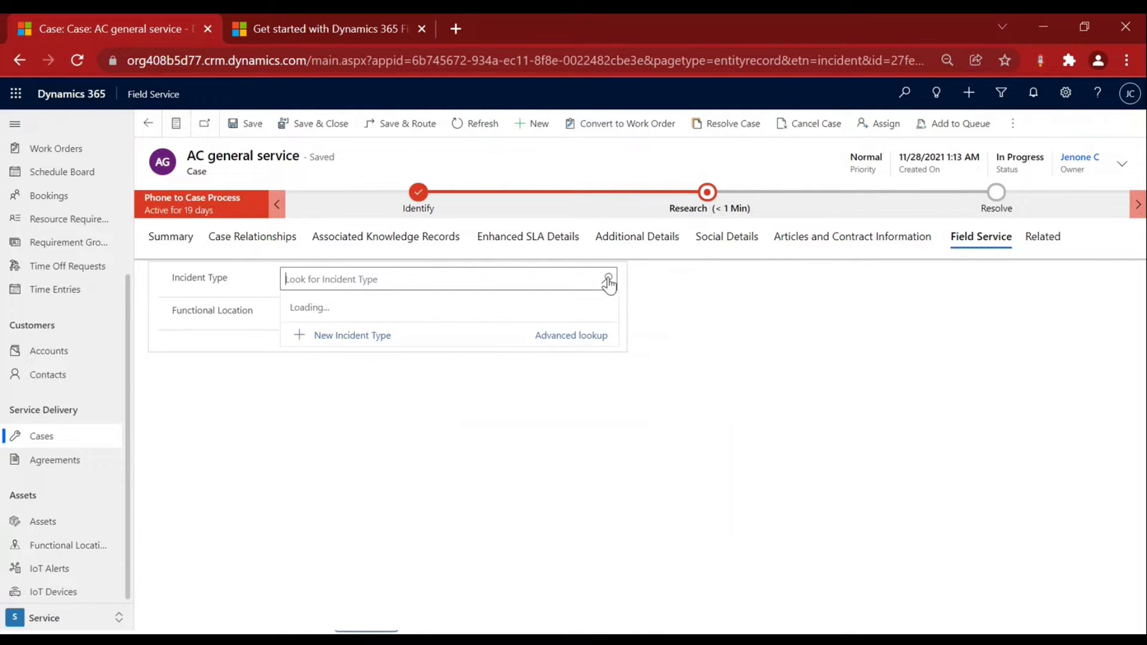
scroll(410, 389, down, 2)
click(411, 382)
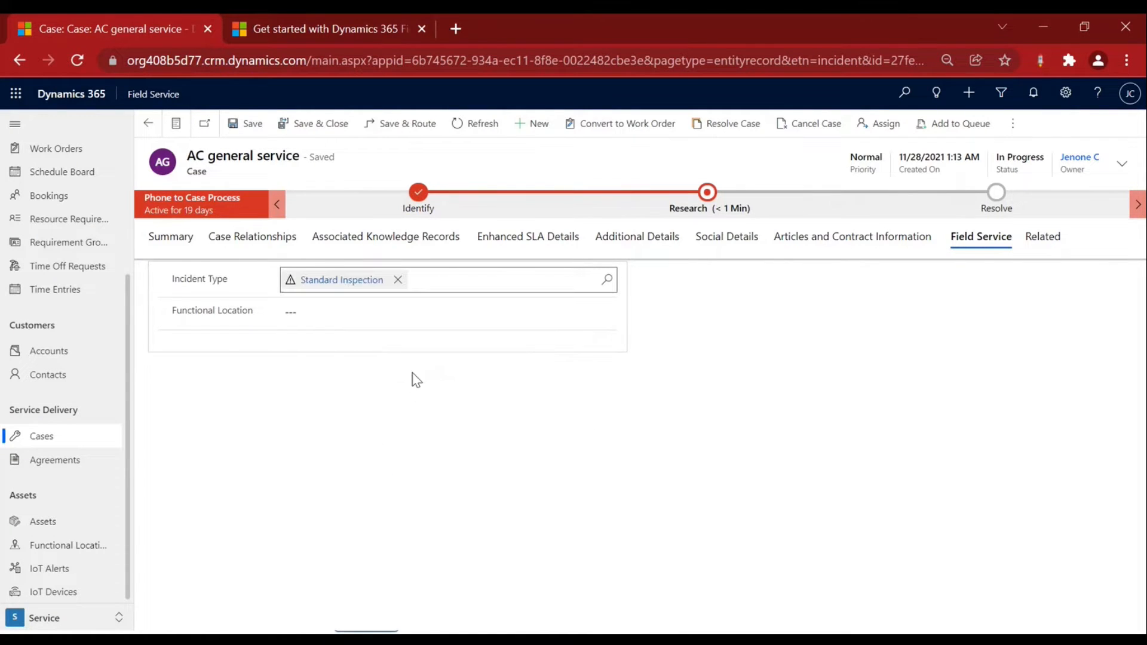
click(243, 125)
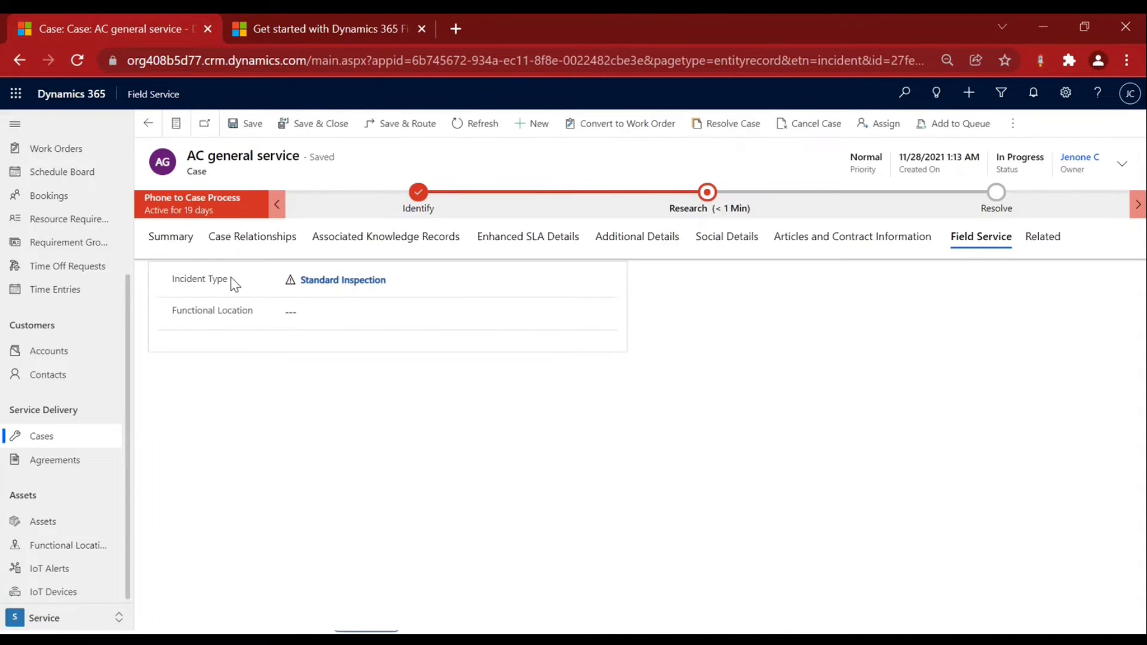
Convert the AC general service case to a work order and open the new record.
click(623, 126)
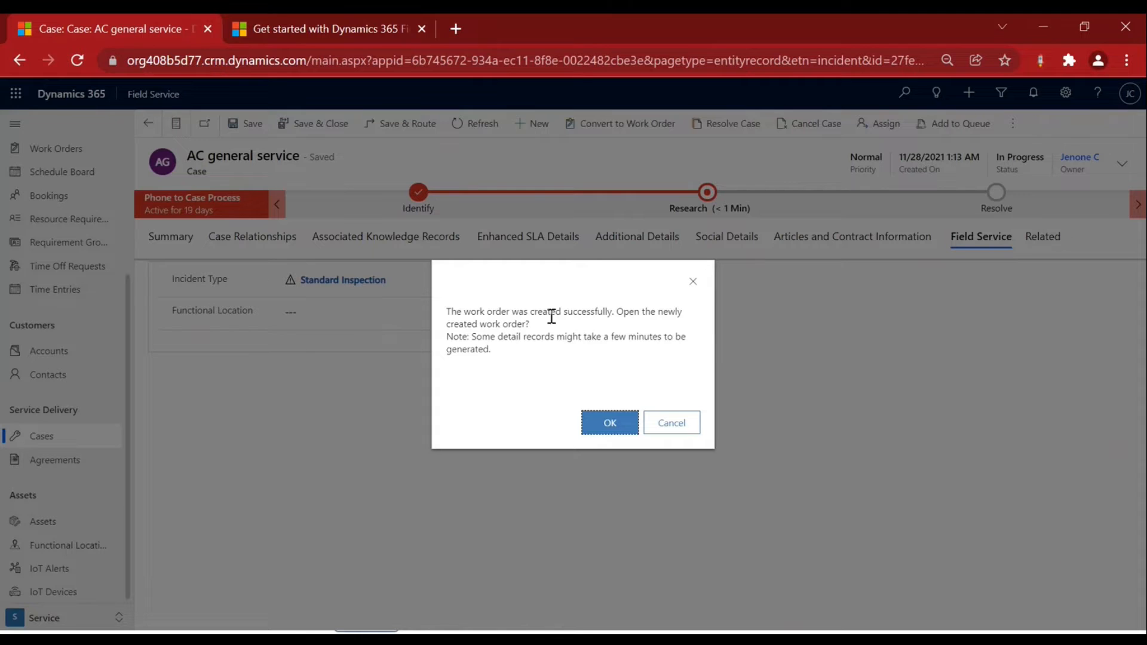
click(609, 429)
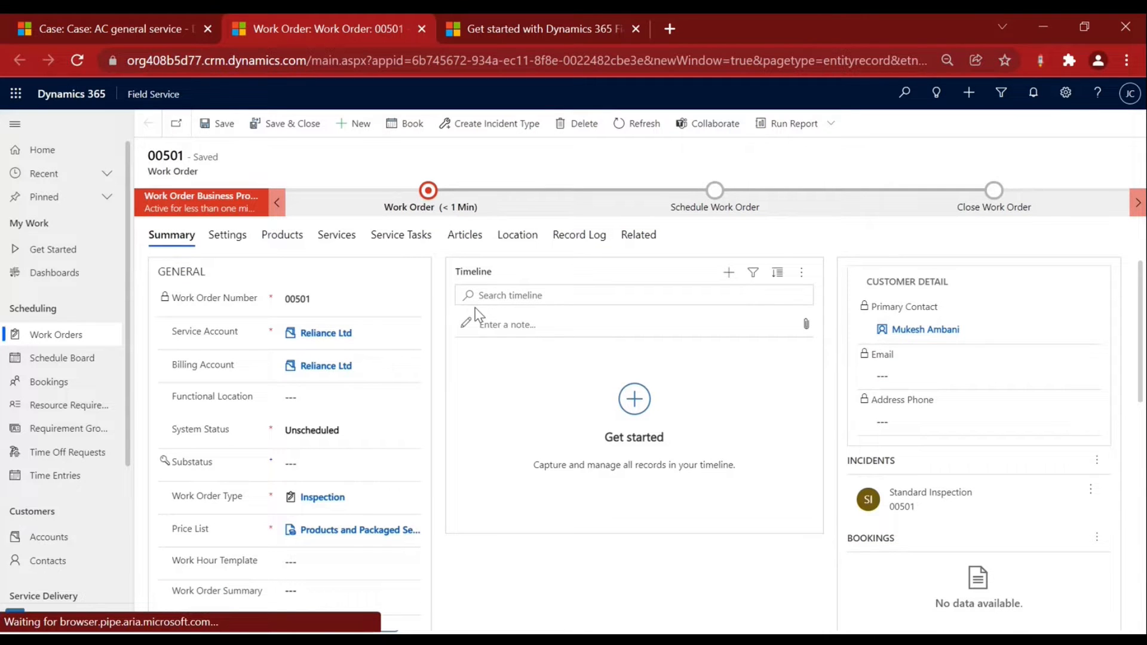
Examine the work order's service and billing accounts, work order type and primary incident details, then view its services.
scroll(756, 476, down, 2)
scroll(758, 476, up, 2)
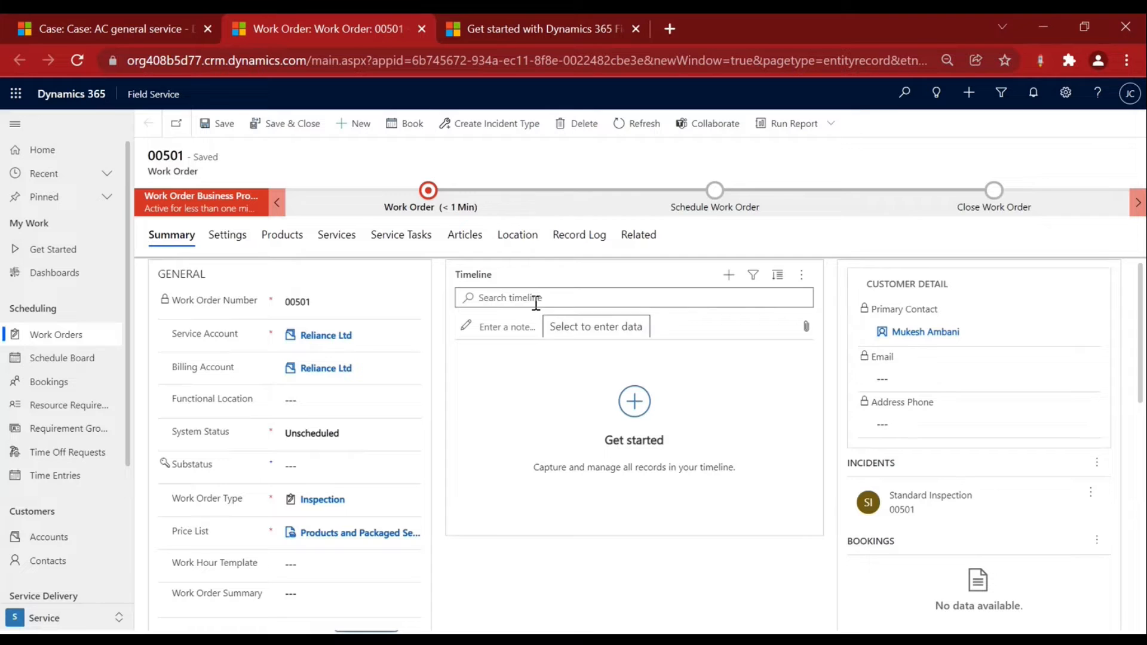
drag(190, 334, 266, 342)
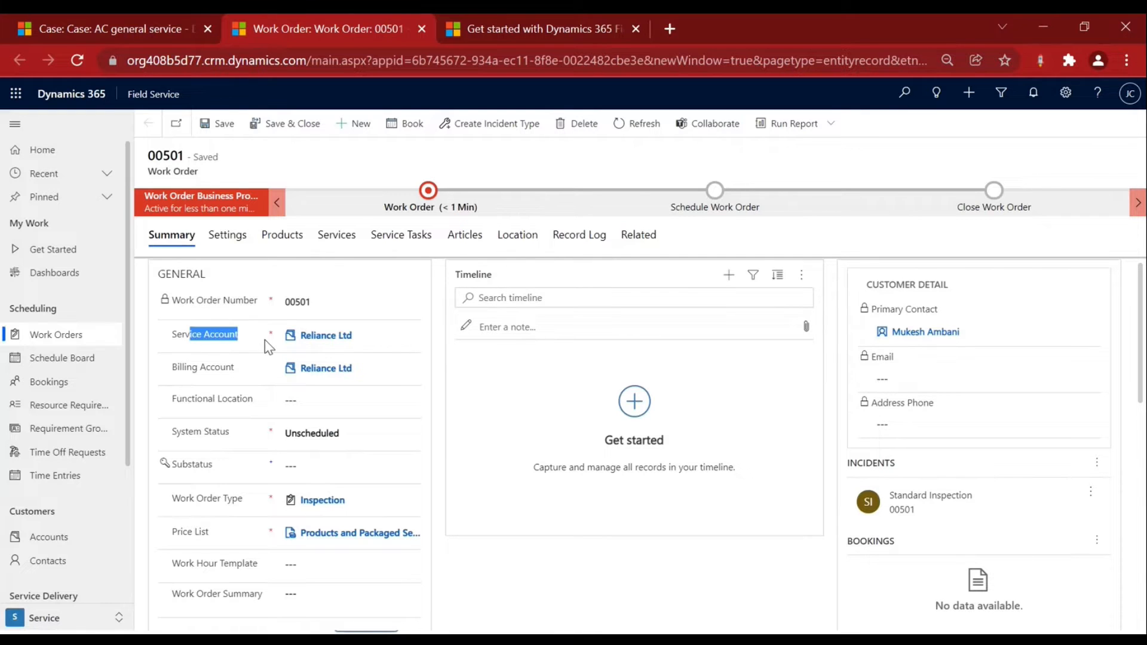
drag(182, 371, 226, 376)
scroll(221, 388, down, 2)
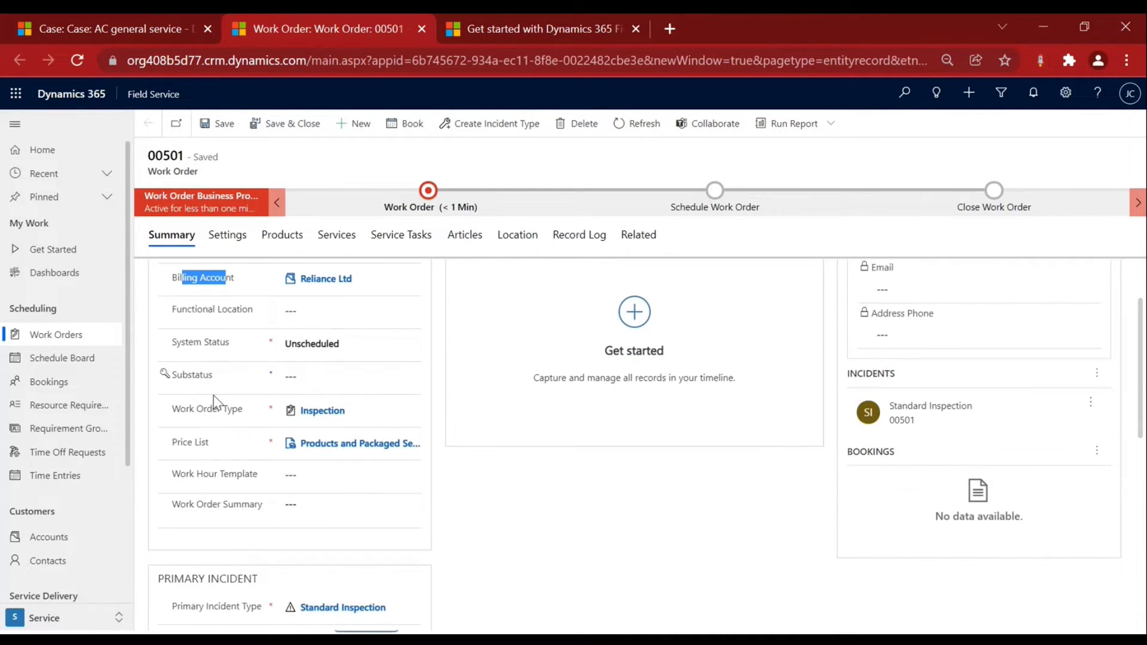
click(181, 414)
scroll(182, 414, down, 2)
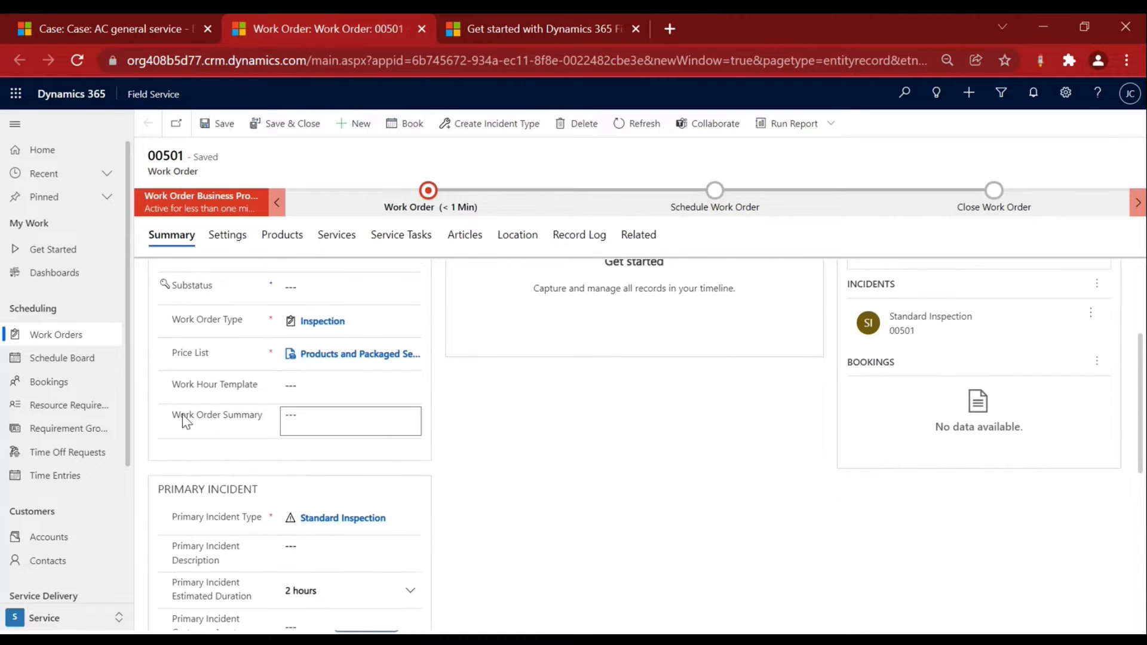
scroll(181, 414, down, 2)
drag(220, 428, 224, 425)
scroll(254, 432, down, 3)
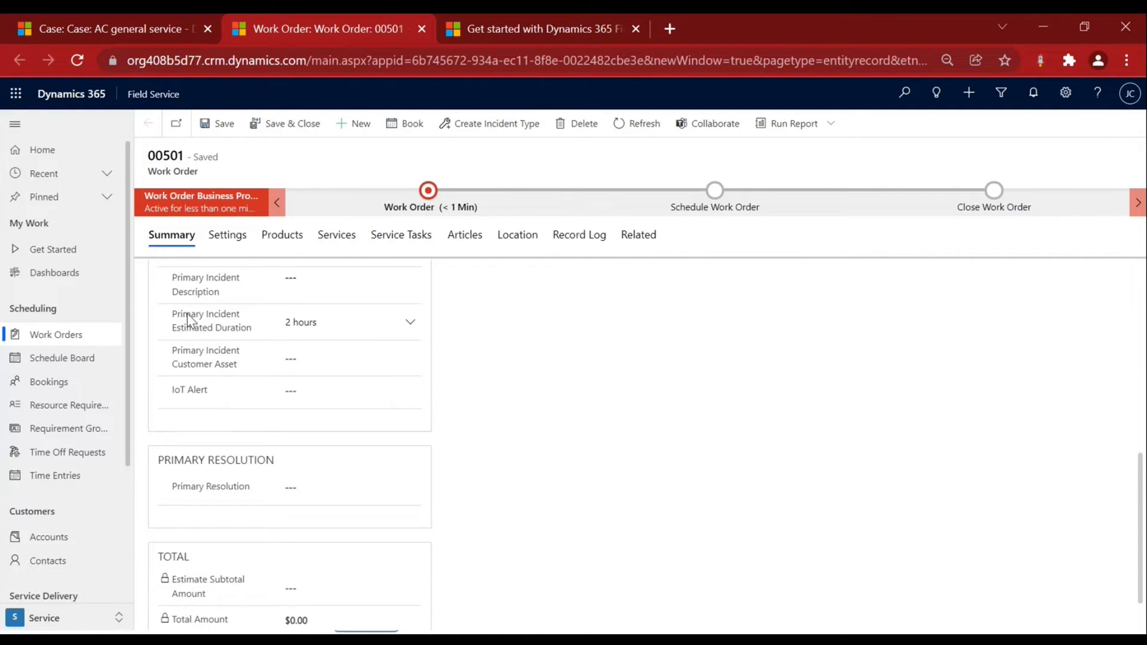
drag(191, 314, 242, 336)
scroll(289, 343, up, 4)
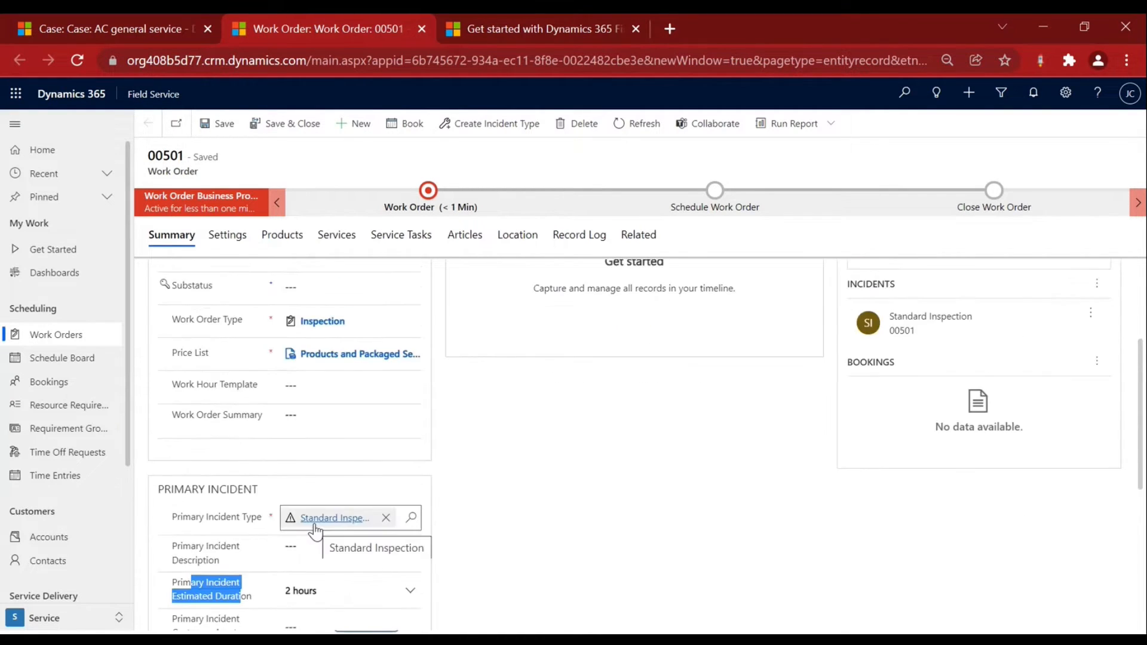
scroll(345, 442, down, 1)
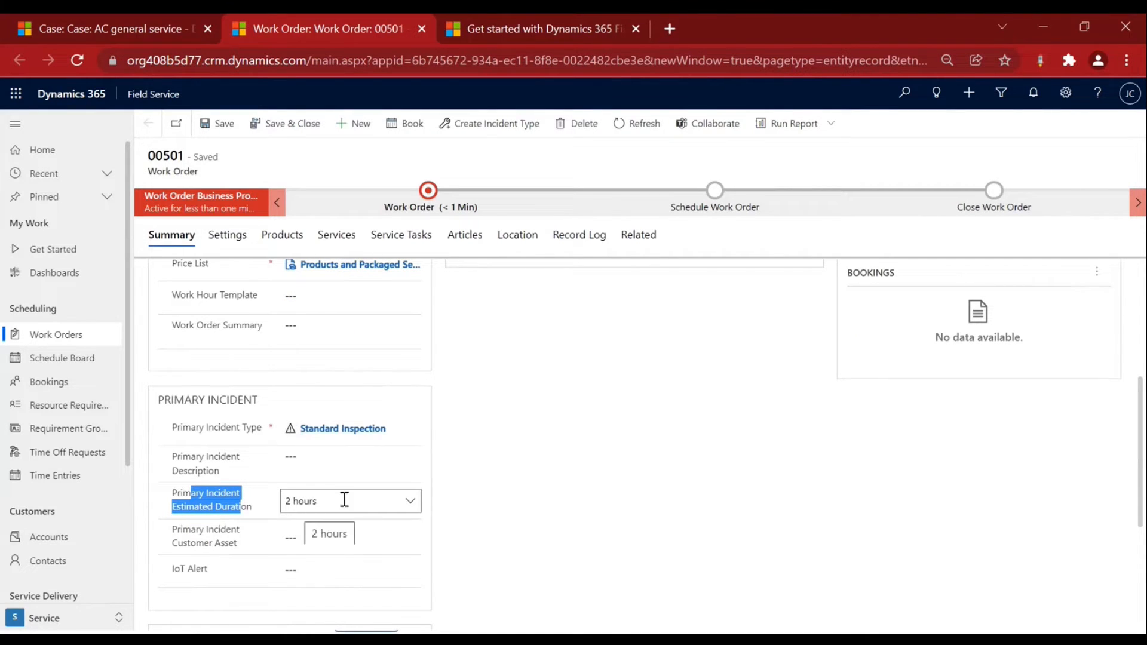
scroll(599, 544, down, 3)
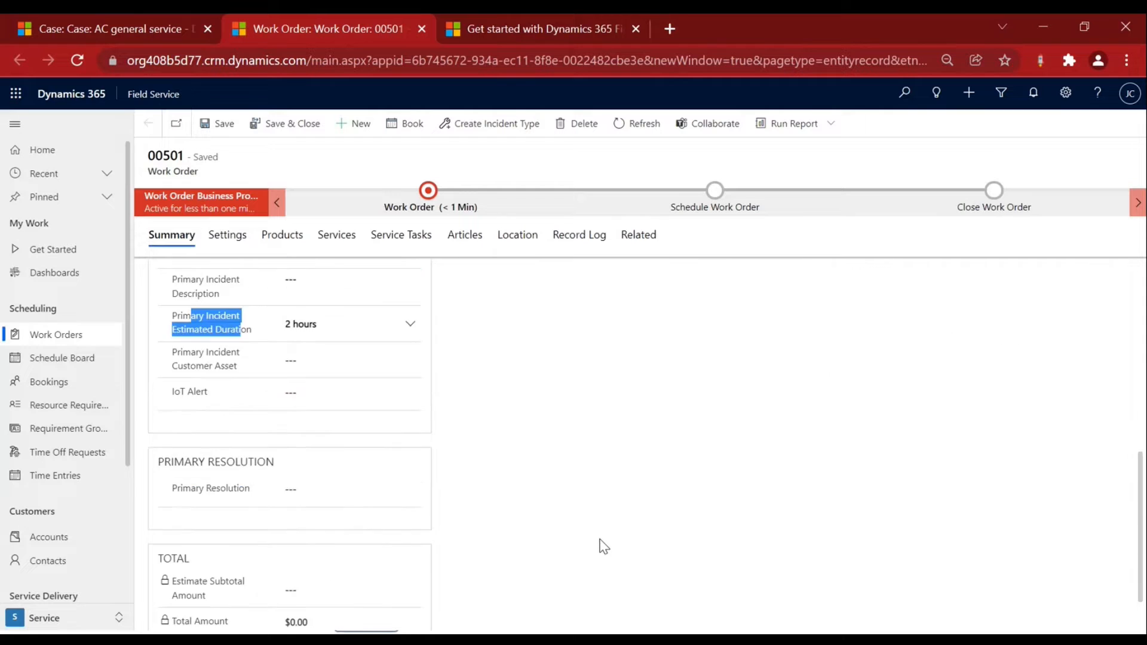
scroll(602, 540, up, 7)
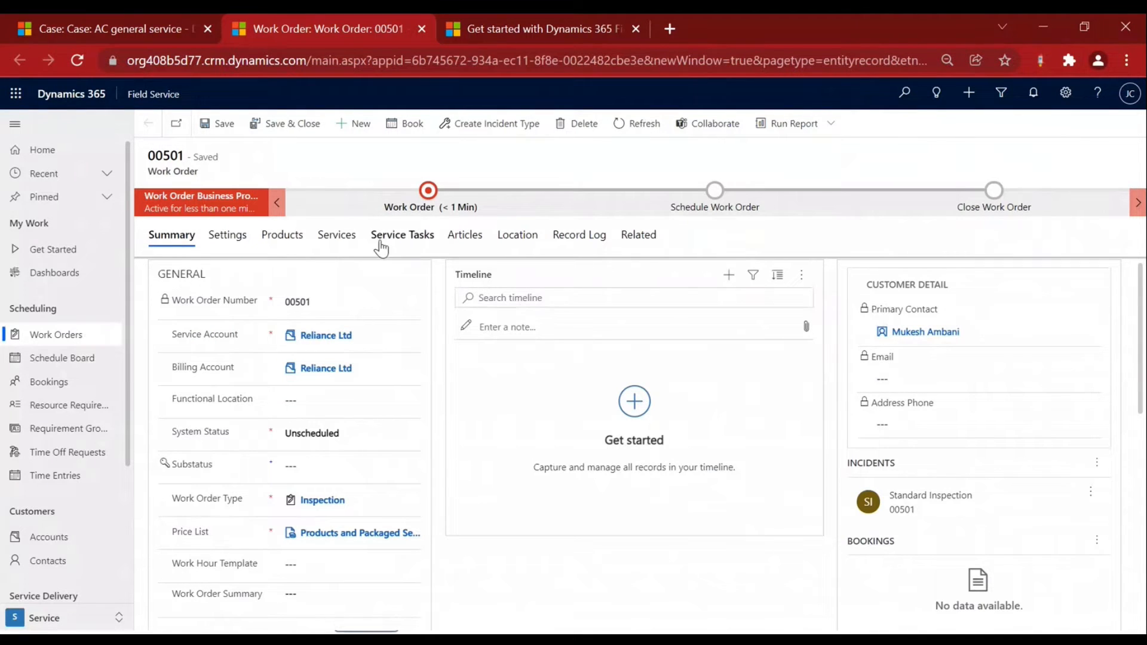
click(338, 236)
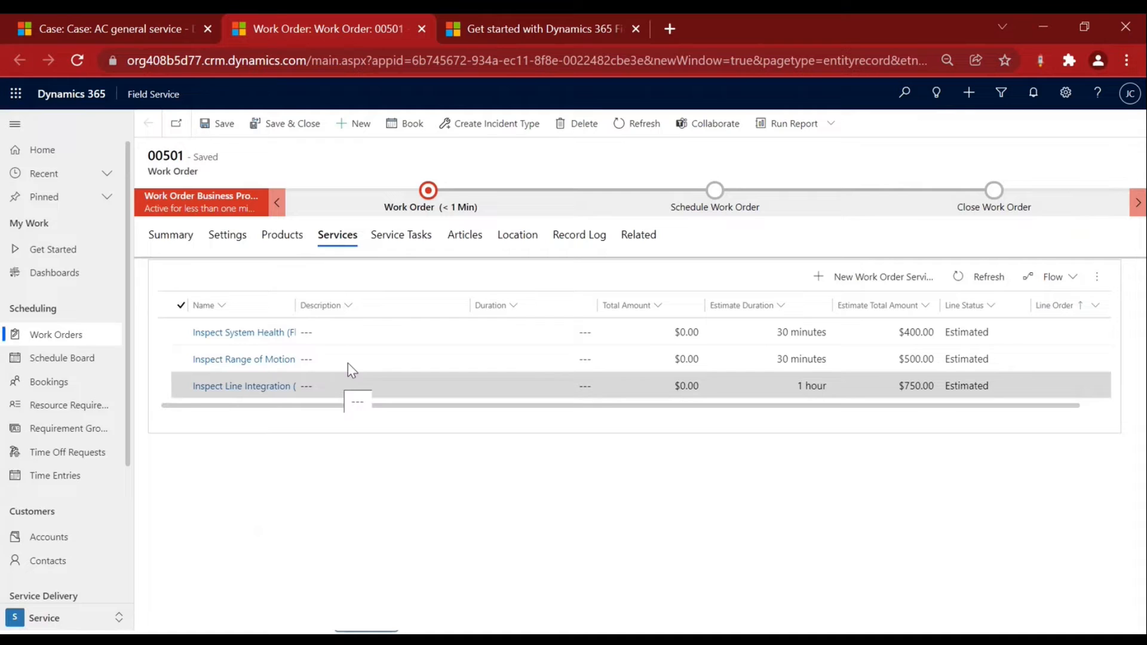
Examine the work order's service tasks and services, and recheck the primary incident details in its summary.
click(399, 242)
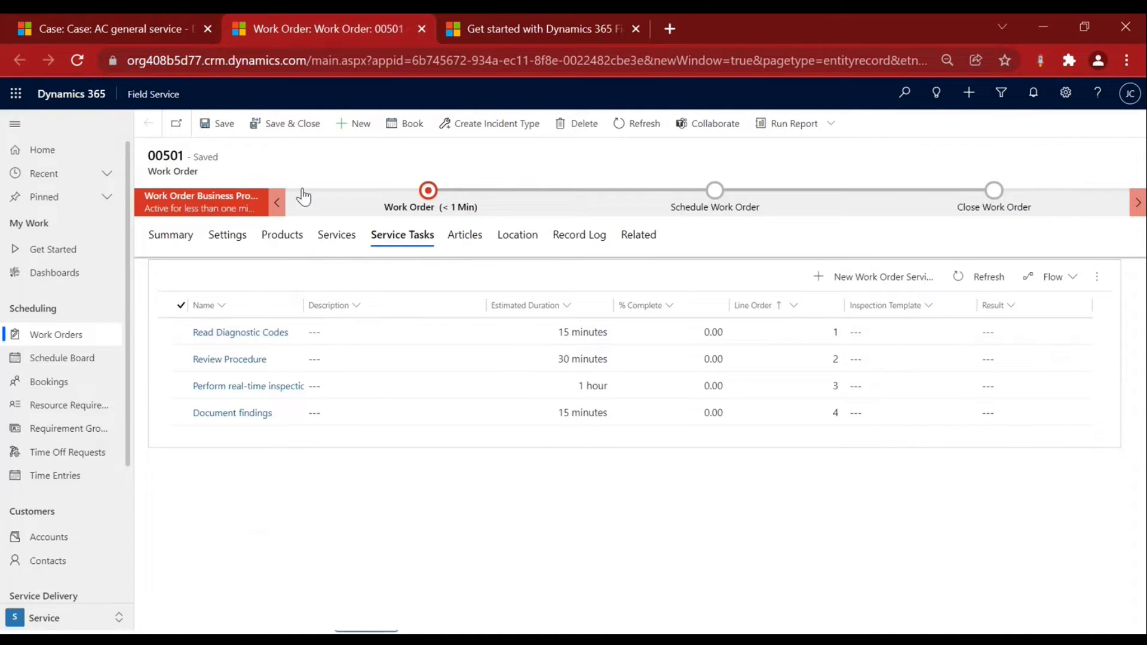
click(348, 244)
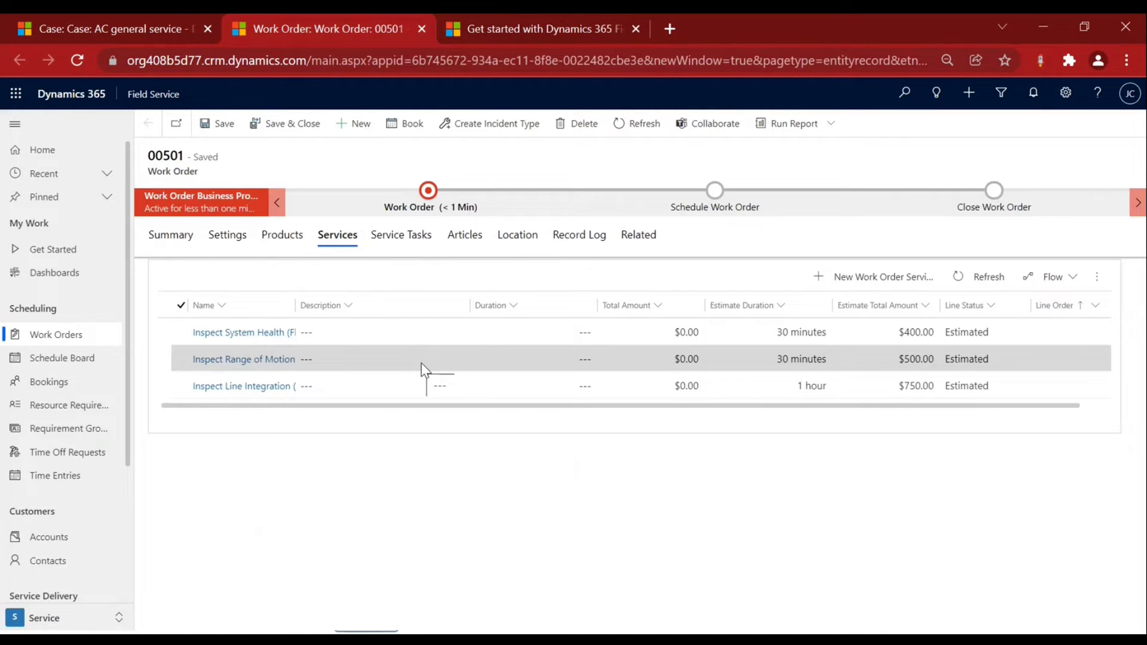
click(382, 246)
click(171, 236)
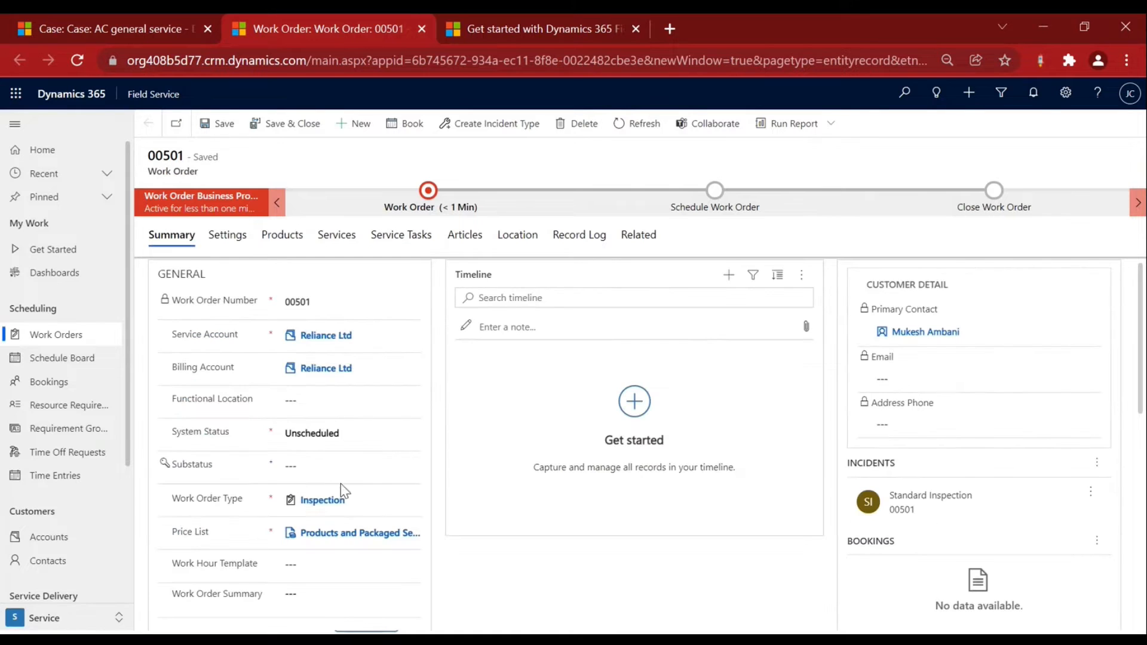
scroll(315, 507, down, 6)
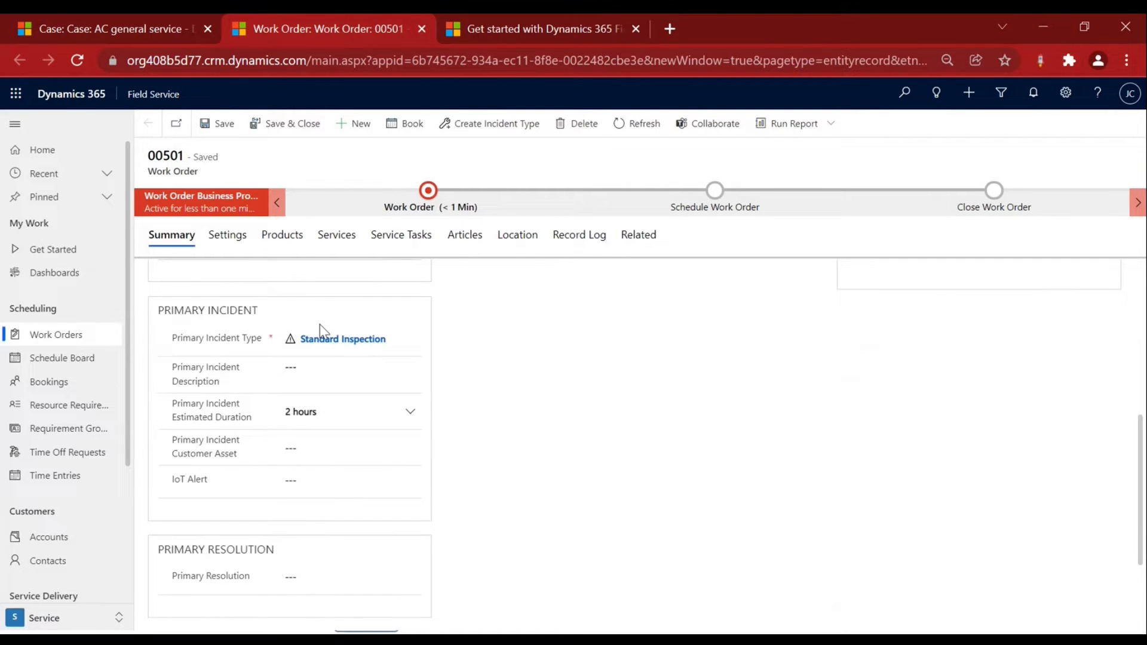
scroll(580, 348, up, 6)
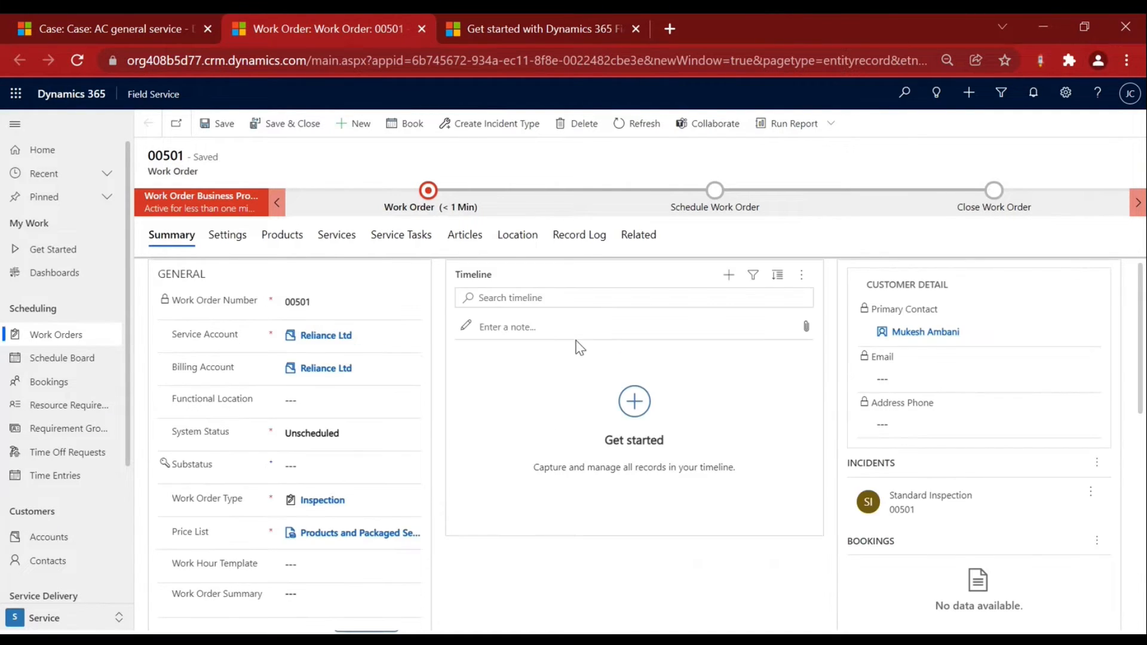
Advance work order 00501's business process to the Schedule Work Order stage and dismiss the stage details.
click(410, 205)
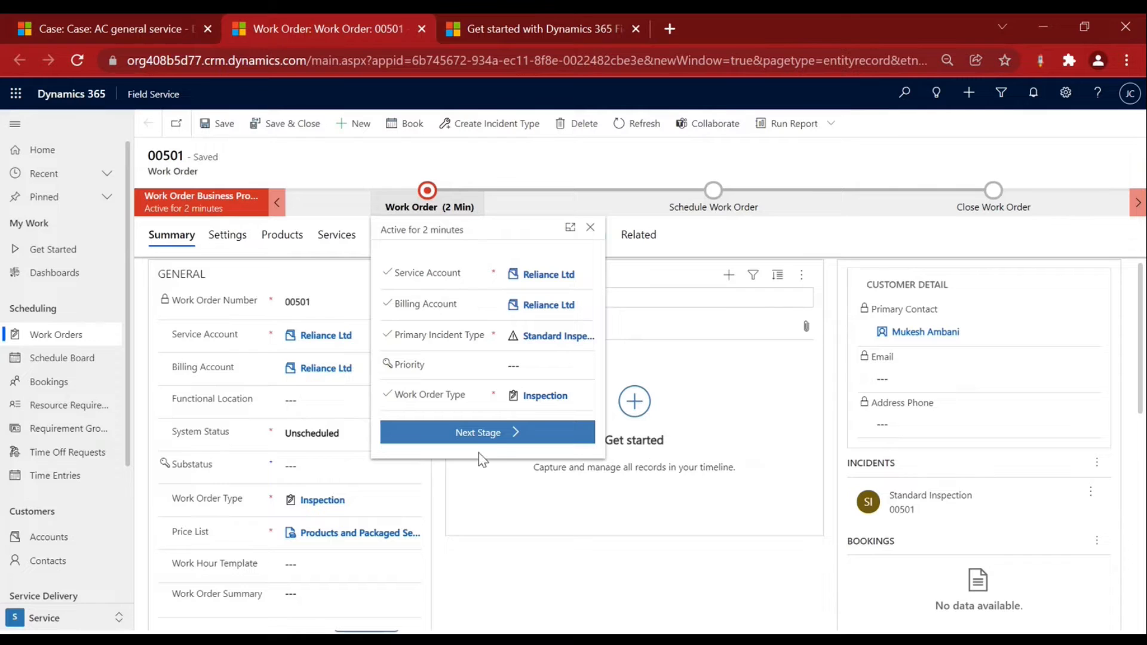
click(497, 441)
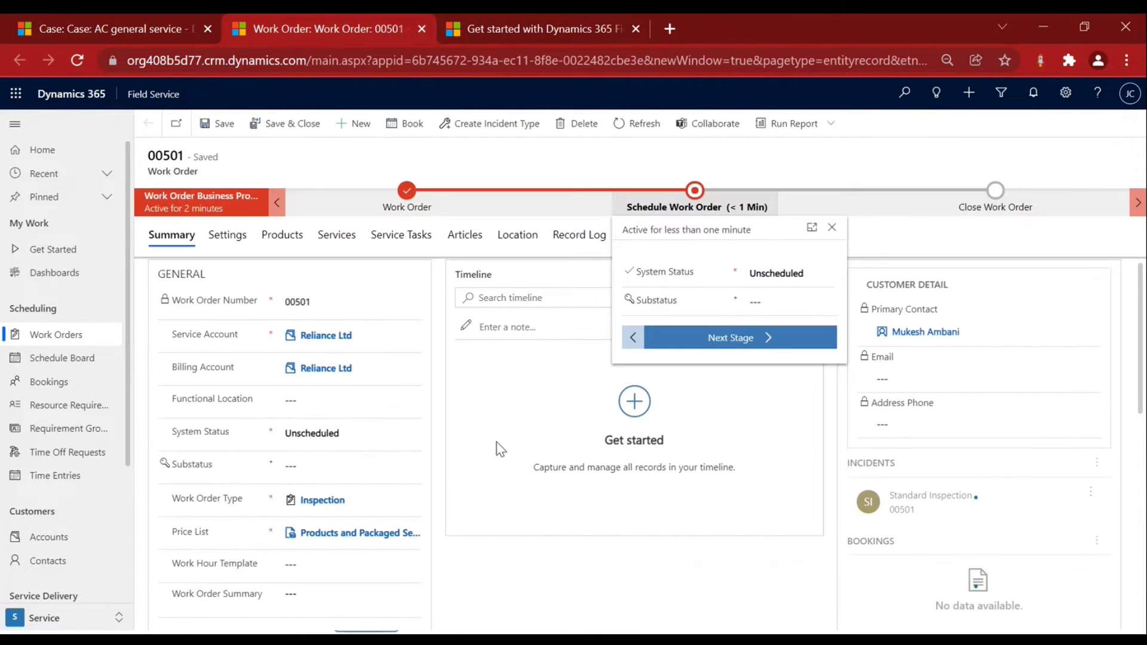
click(644, 163)
Close the Field Service Get started documentation page and return to the AC general service case after checking the work order.
click(575, 33)
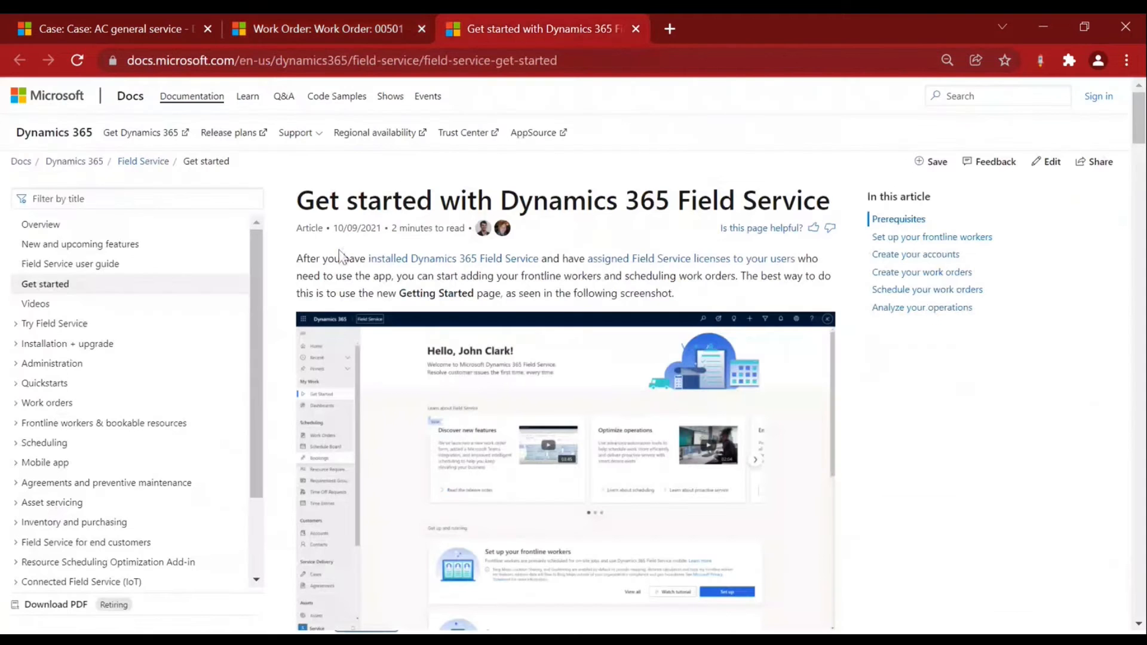
click(637, 30)
click(120, 27)
click(59, 618)
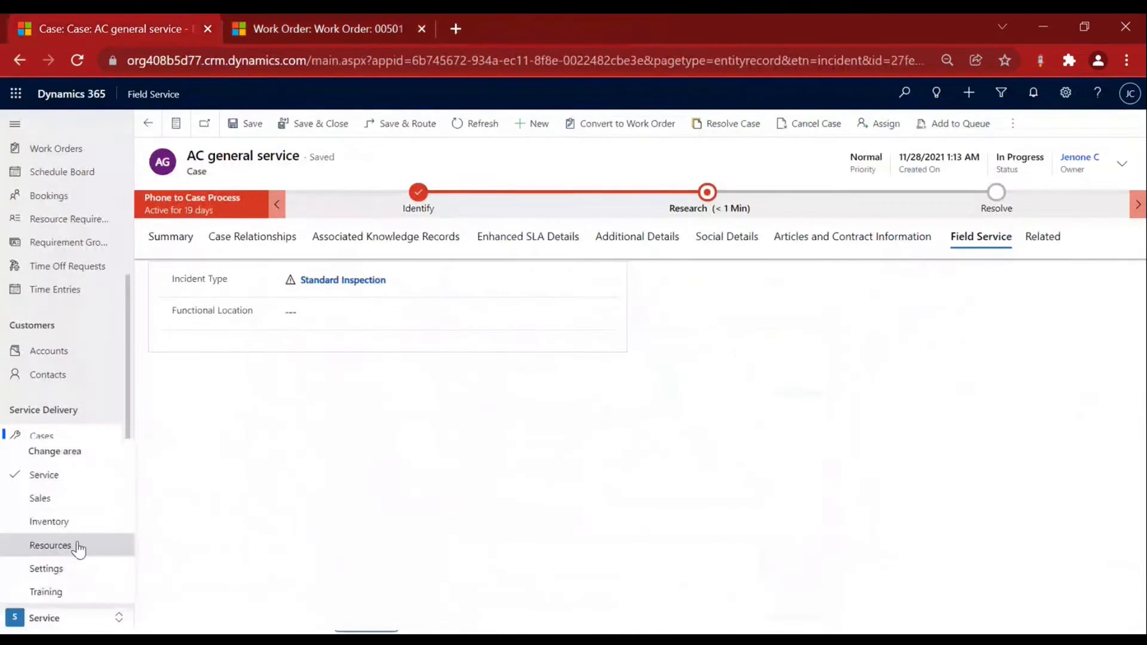
click(321, 24)
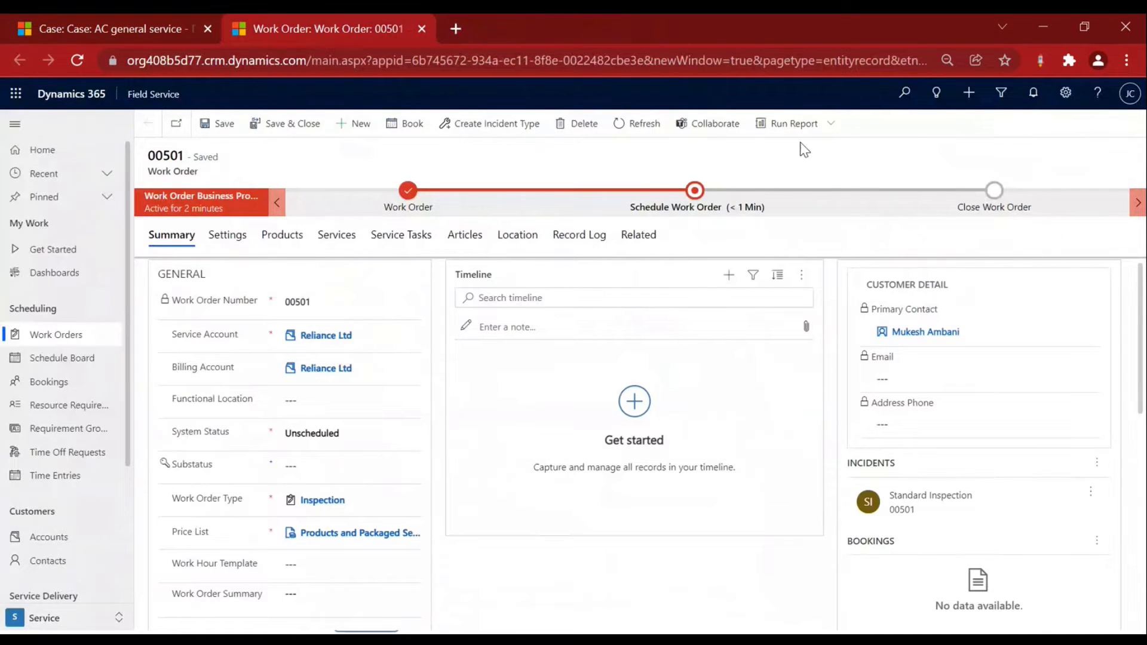
click(84, 25)
Switch to the Resources area, filter the bookable resources by the letter J, and open the case owner's resource record.
click(69, 619)
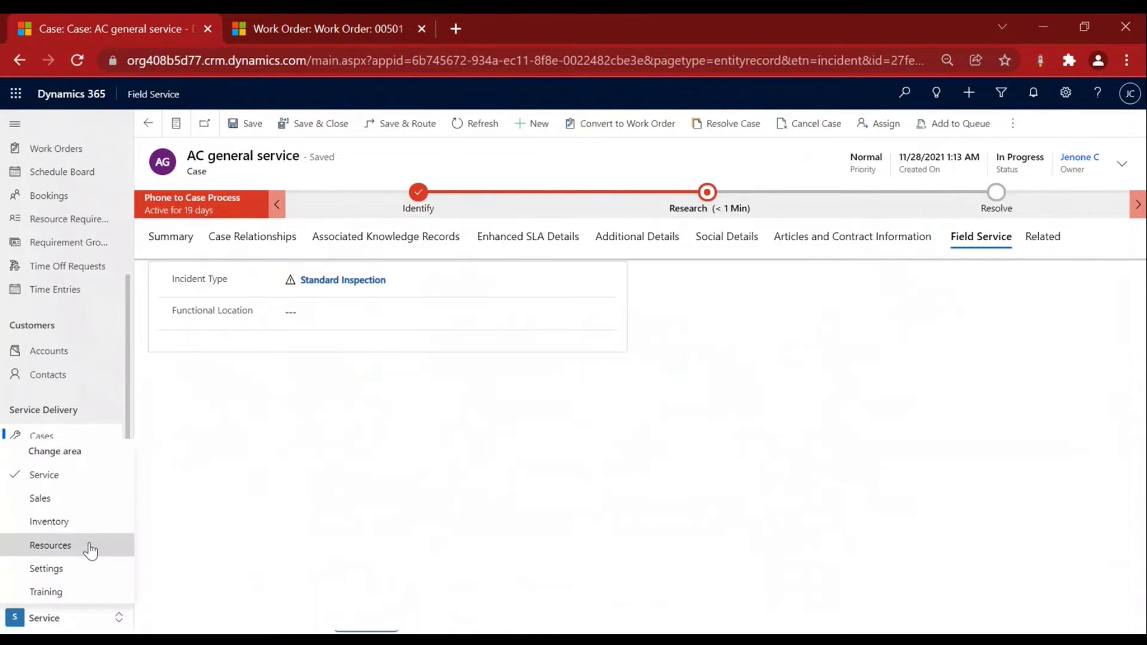
click(90, 546)
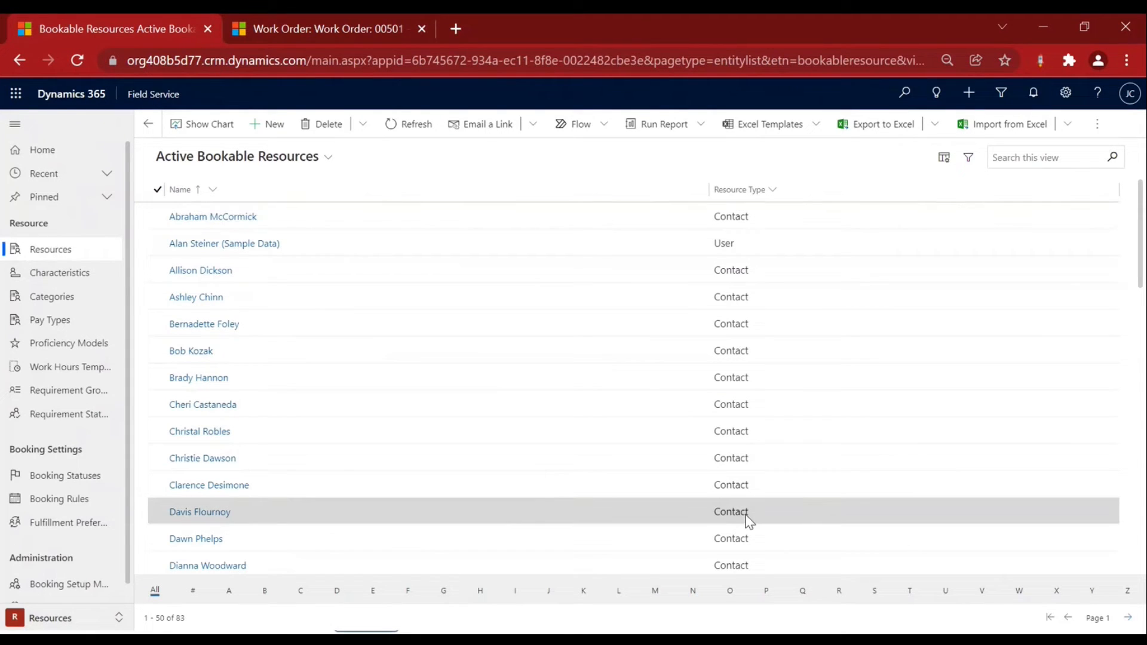
click(551, 590)
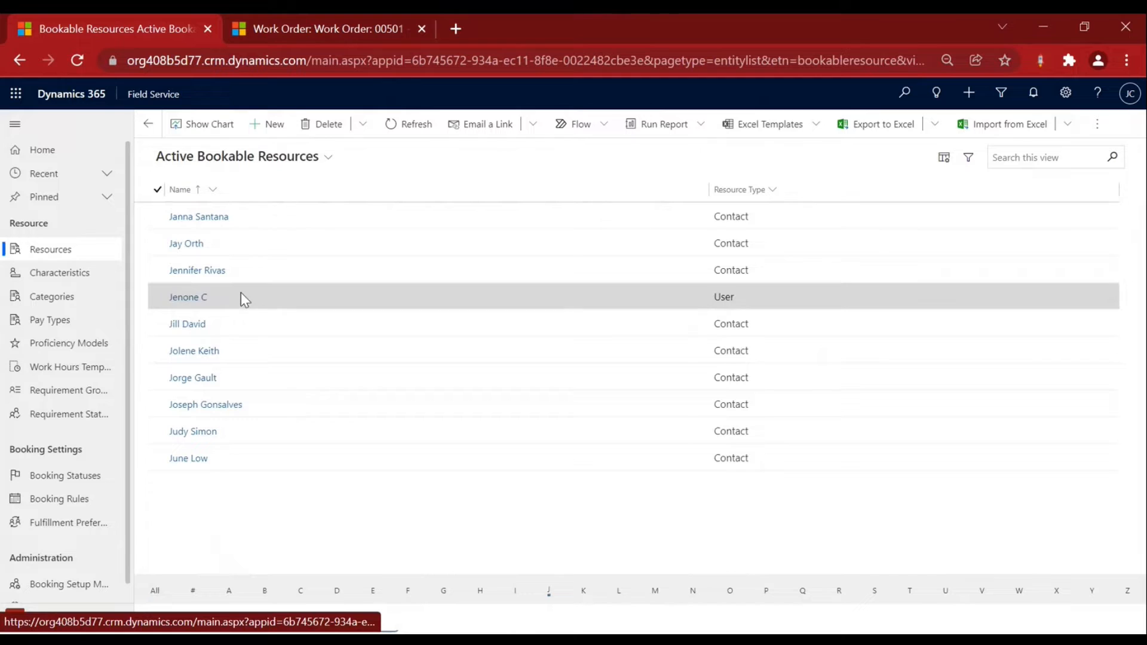
double_click(257, 293)
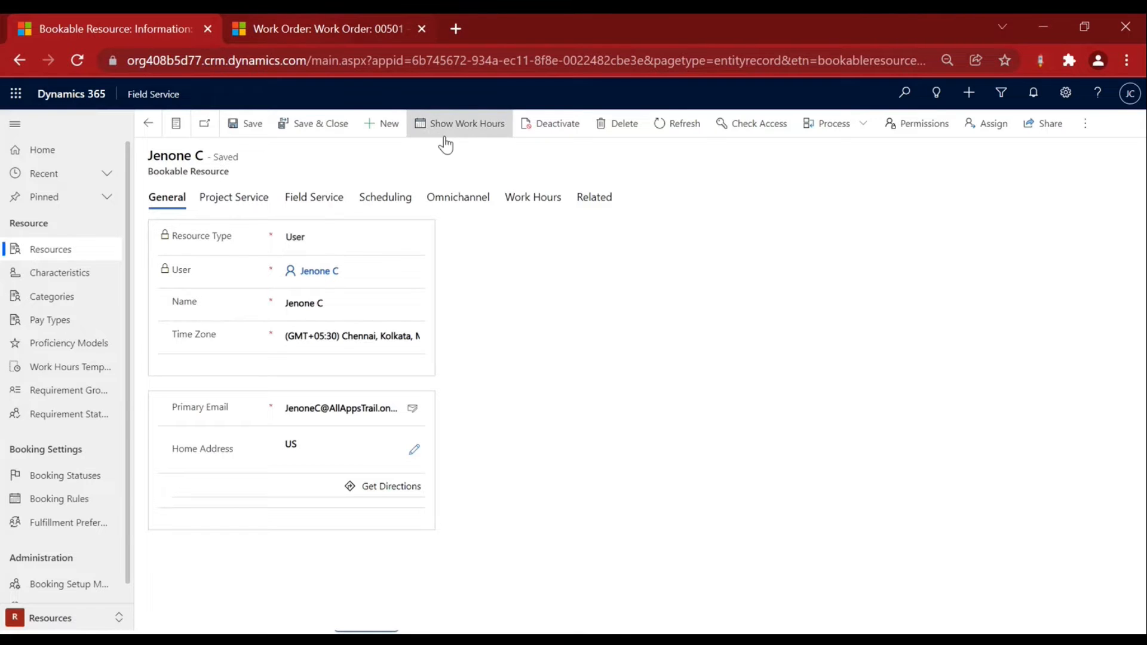
Duplicate the browser page of work order 00501 and return to the original page.
click(249, 34)
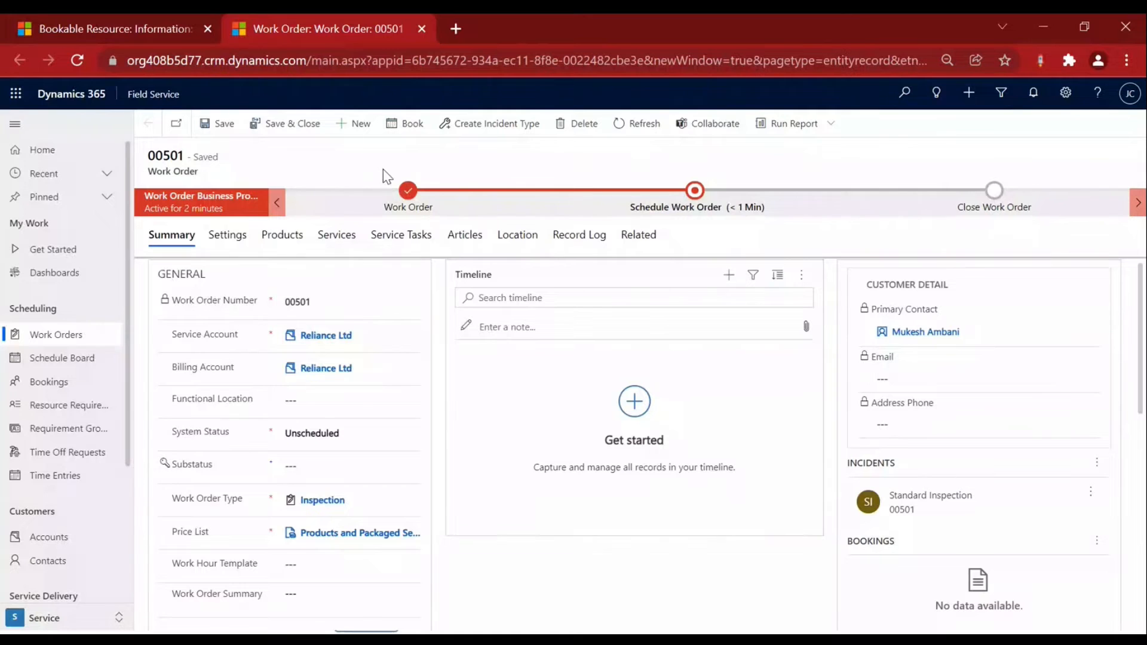
right_click(341, 28)
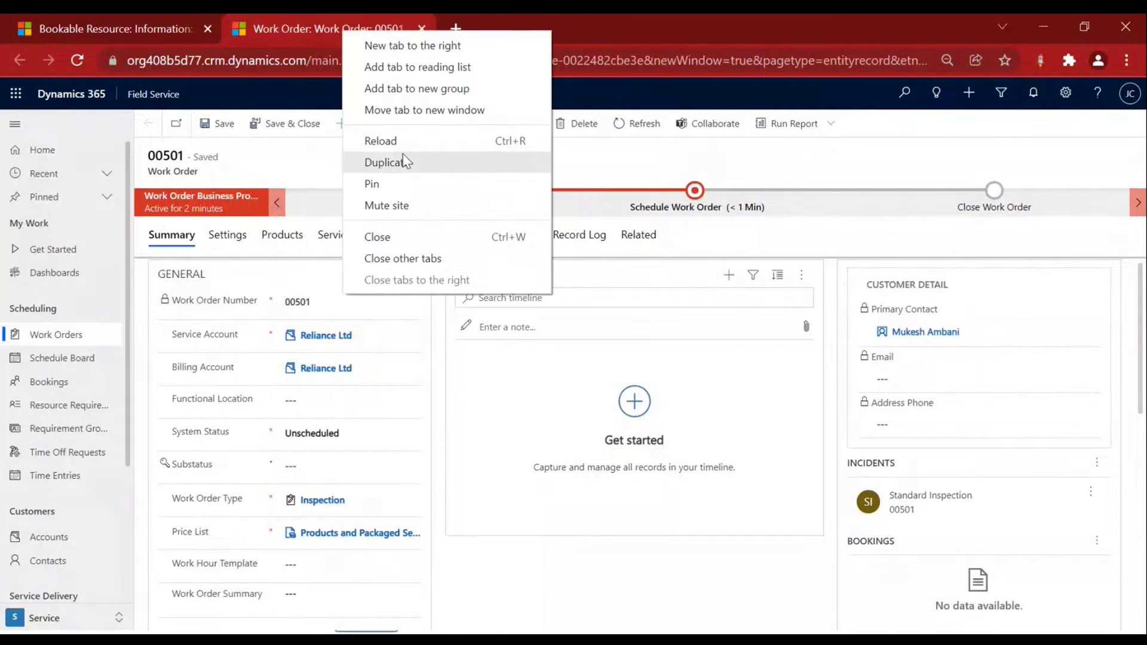
click(398, 159)
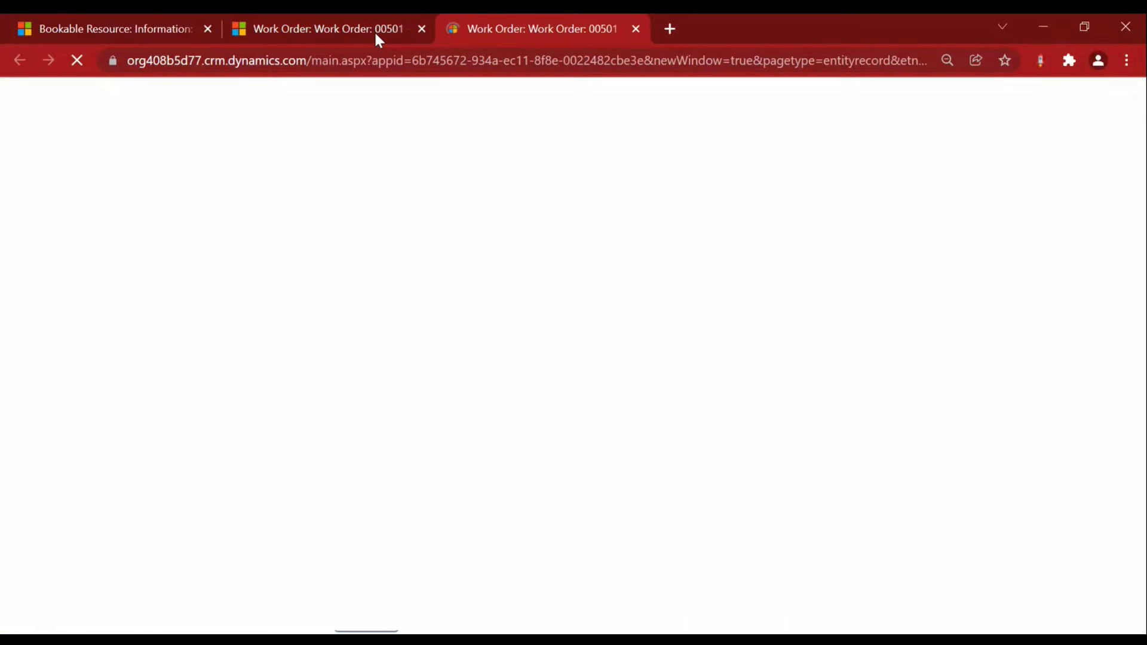
click(379, 37)
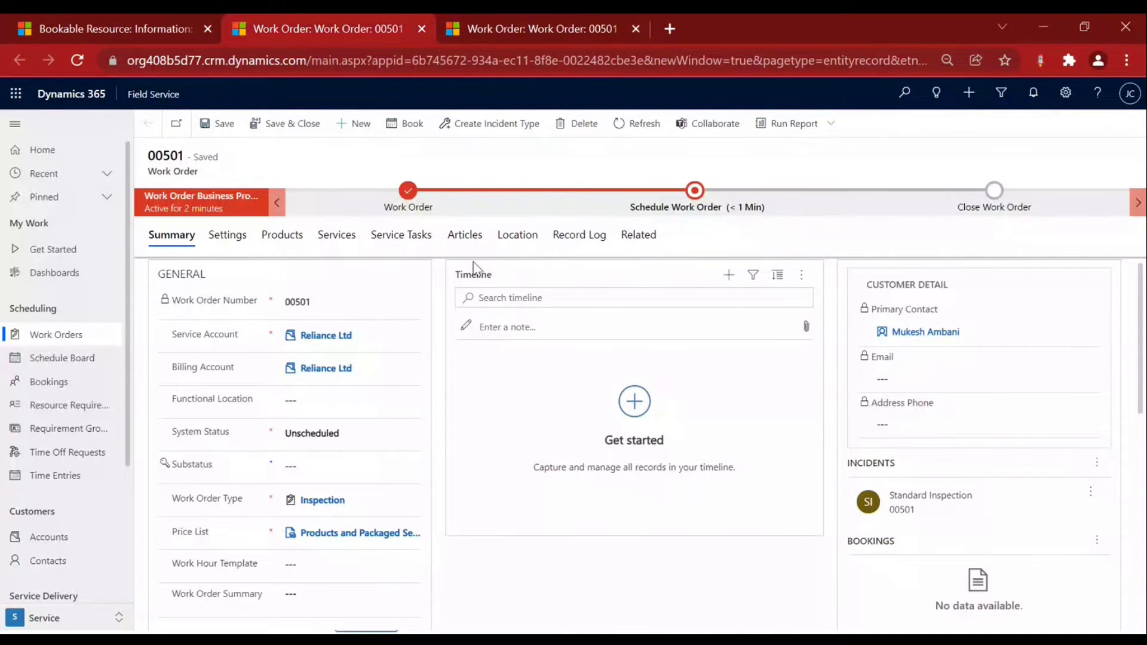
Start booking work order 00501 with the Schedule Assistant, search for the case owner's resource by name, and select it.
click(402, 123)
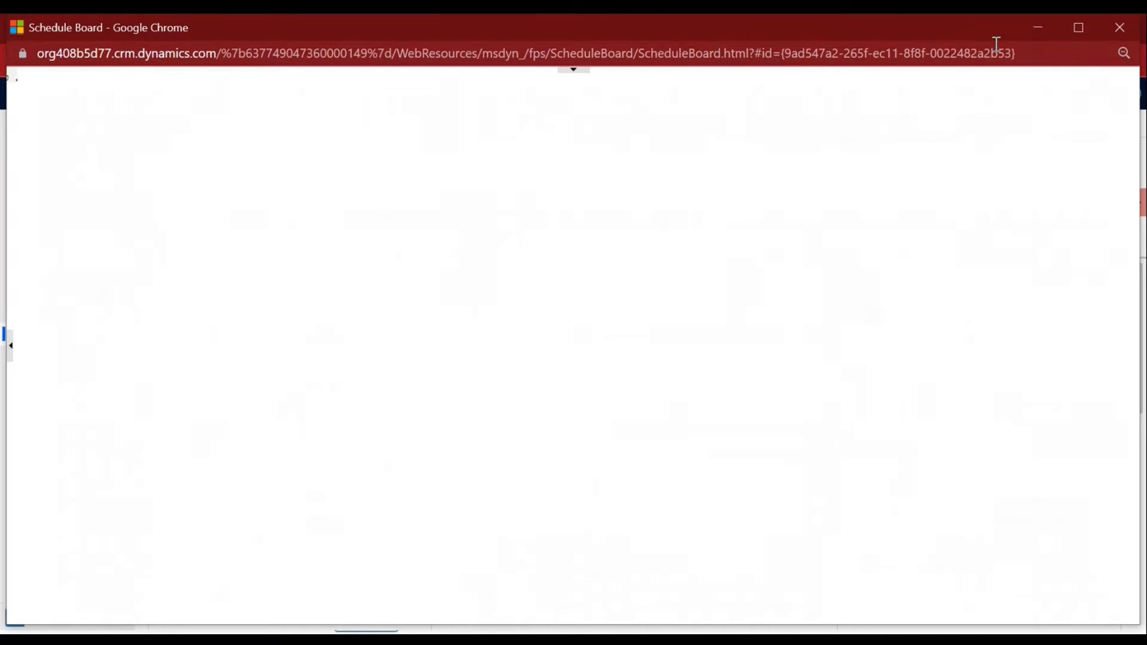
click(1079, 28)
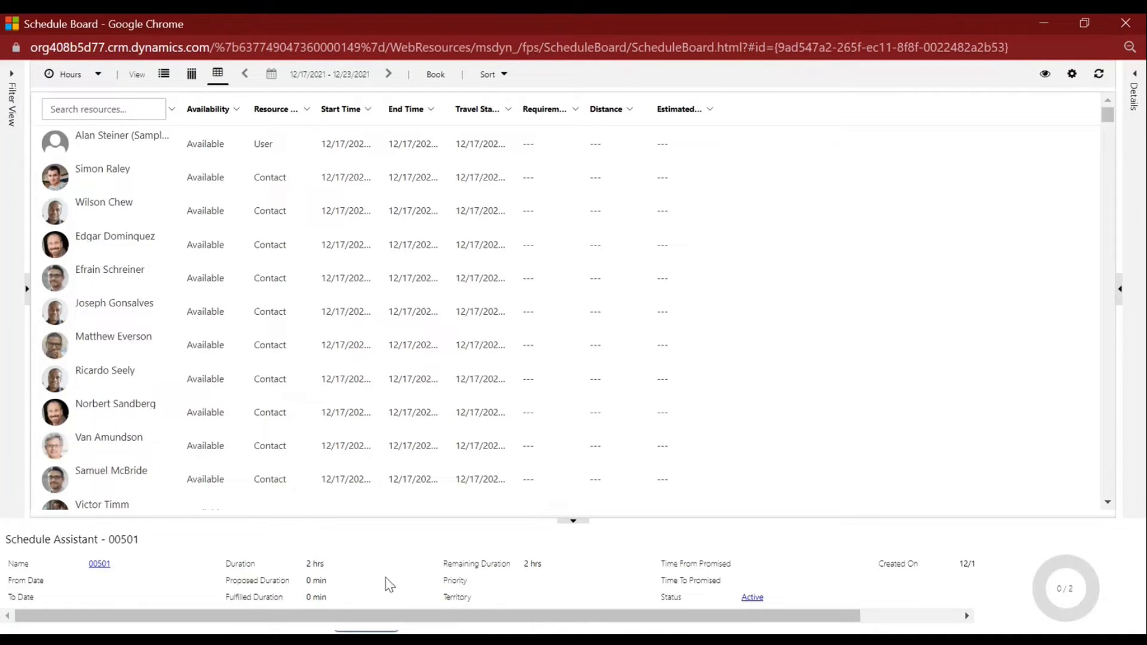
click(93, 109)
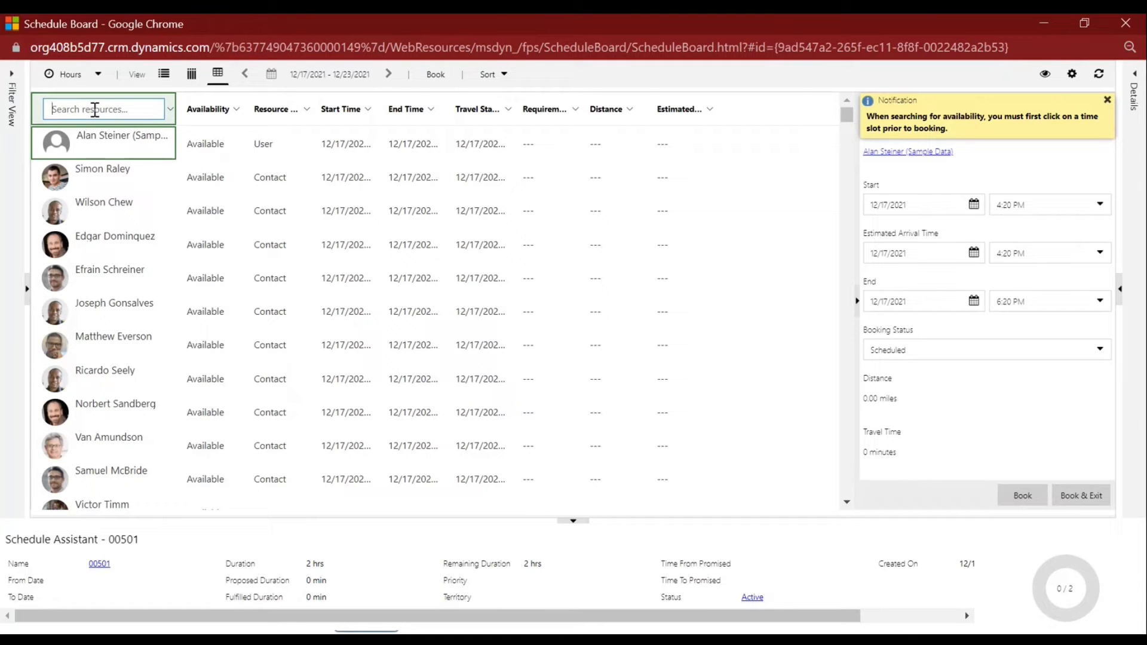
text(jenone)
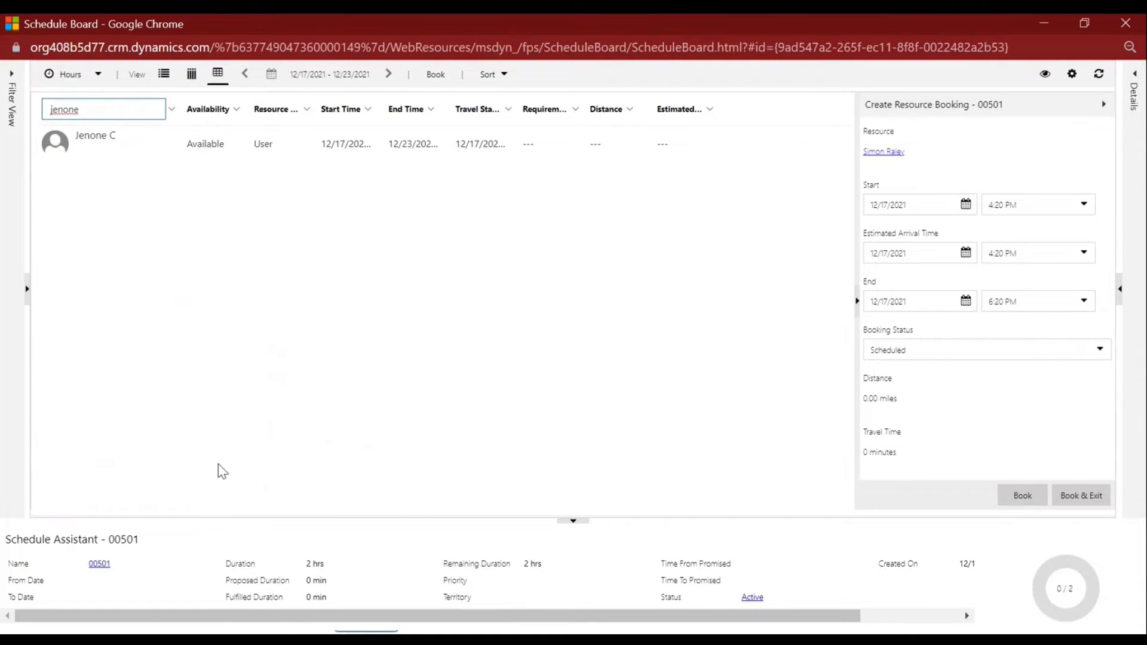
click(125, 148)
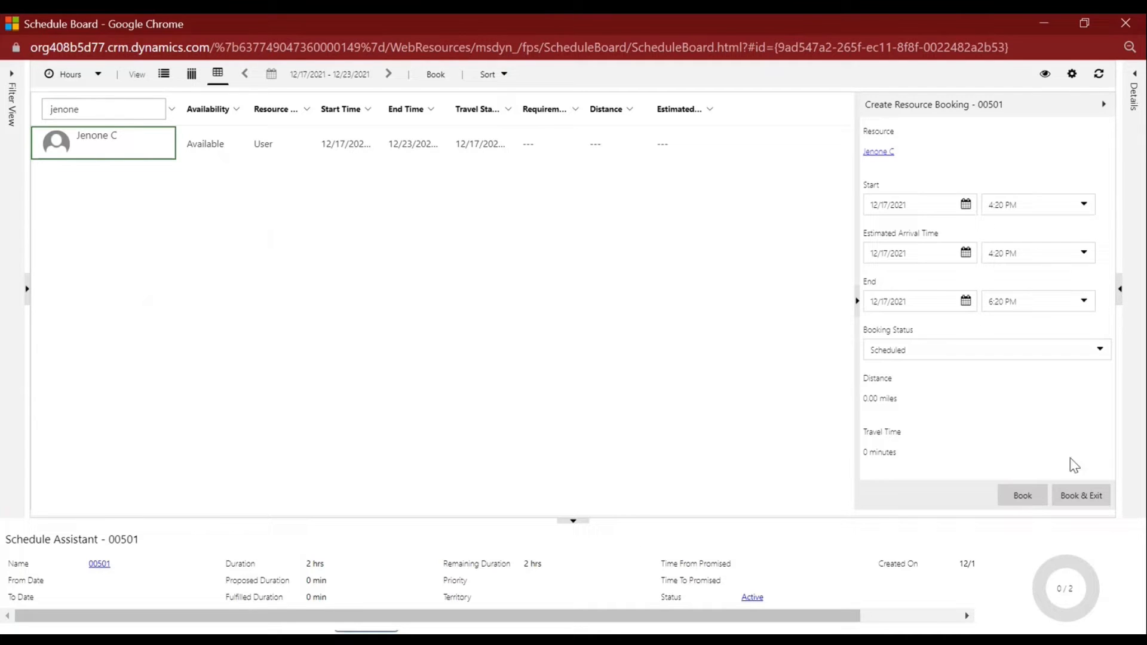
Set the booking's start time to 5:00 PM, check the end time choices, and close the Schedule Assistant without booking.
click(1083, 206)
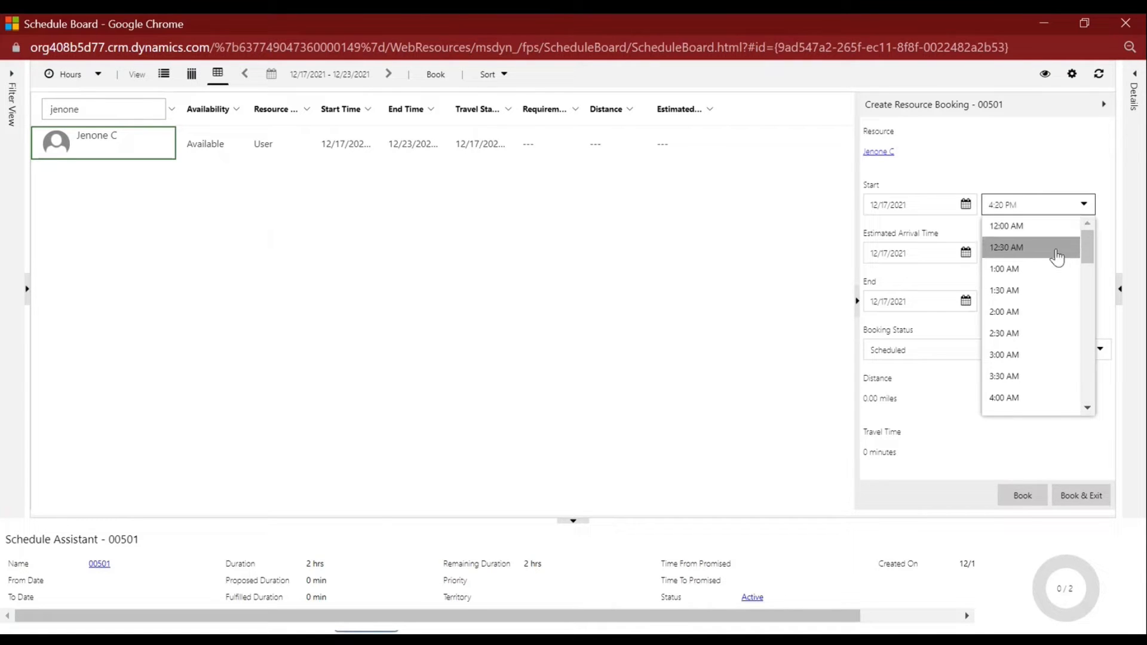
scroll(1056, 257, down, 10)
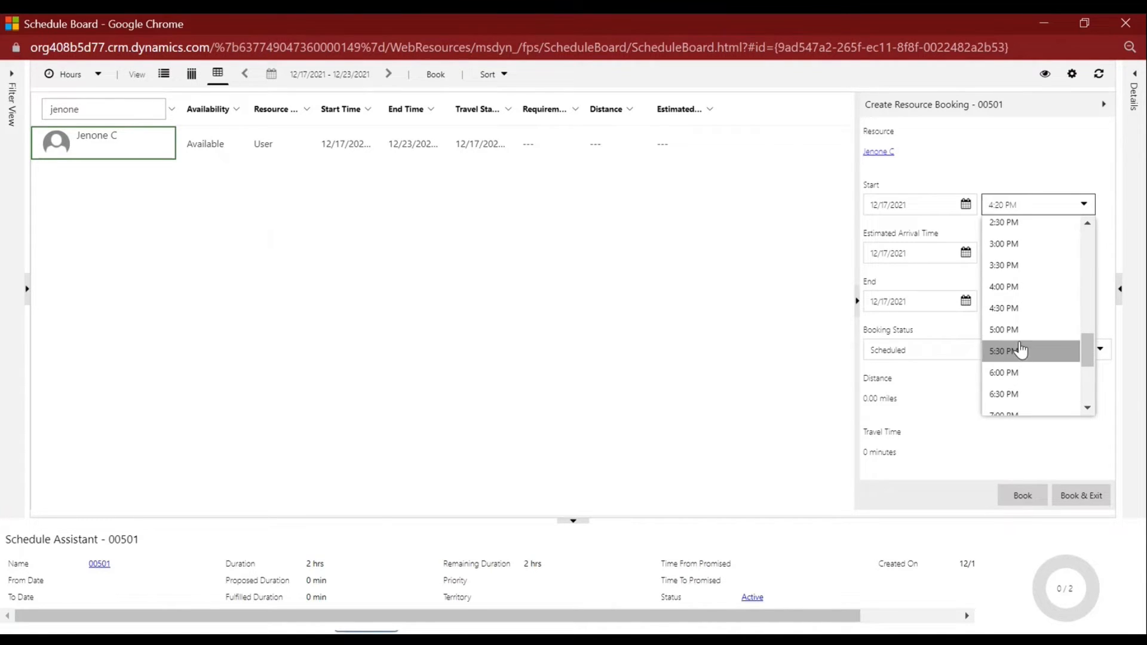
click(1019, 330)
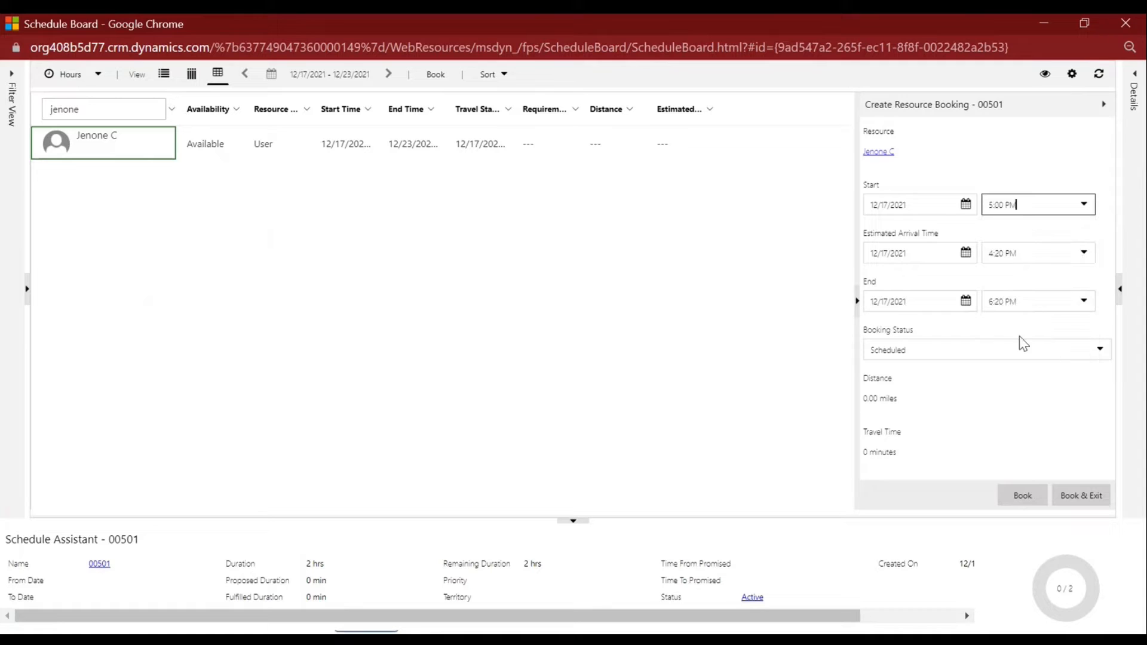
click(1085, 301)
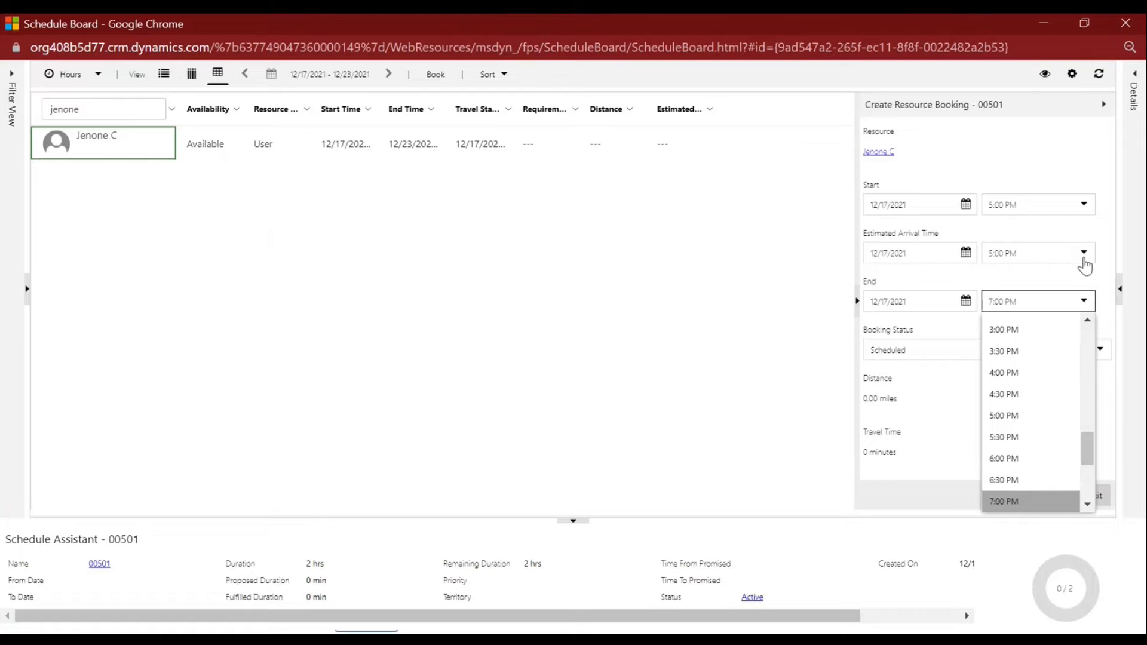
click(1086, 265)
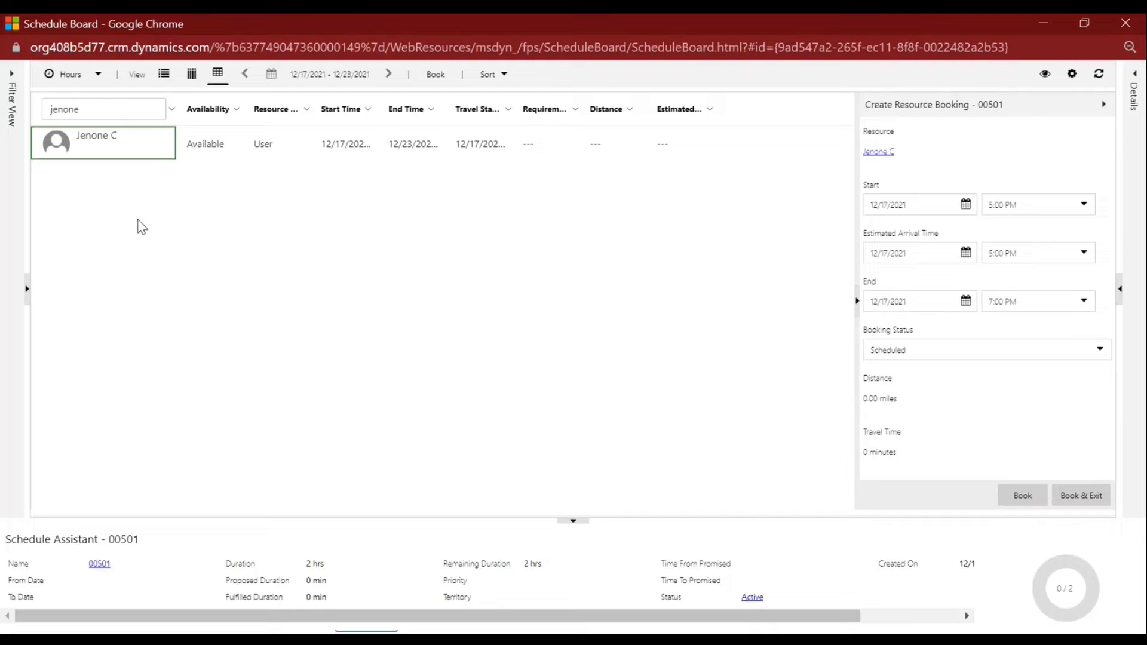
click(1127, 24)
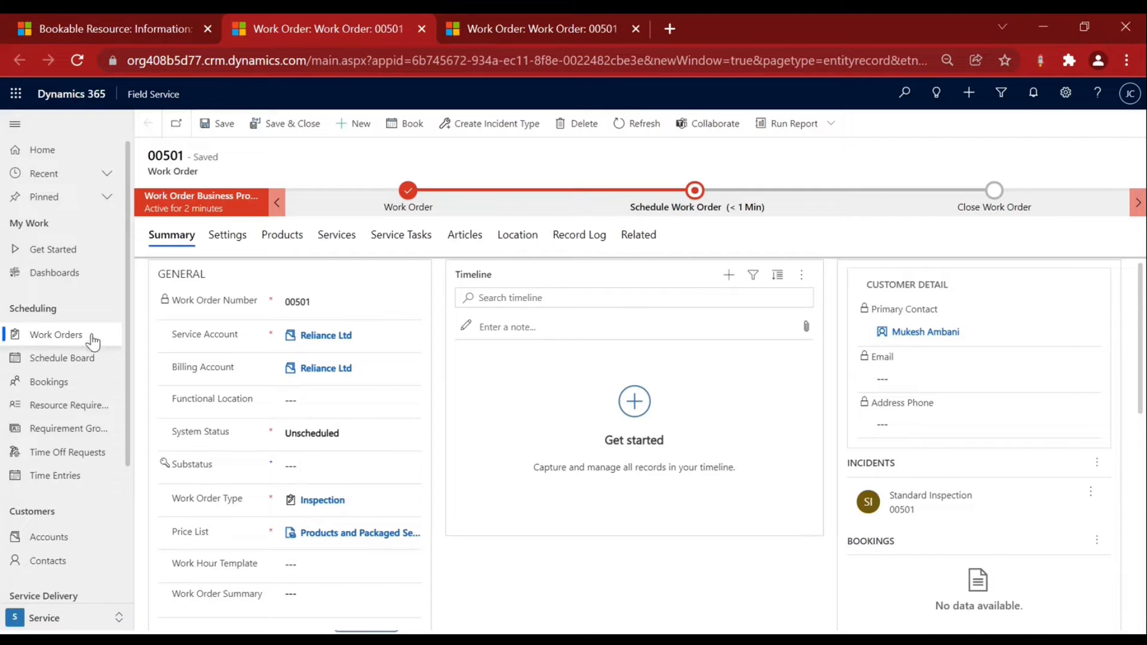
On the Schedule Board, find the case owner's resource by name and book unscheduled work order 00501 for it at 6:00 PM on 12/17/2021.
click(70, 358)
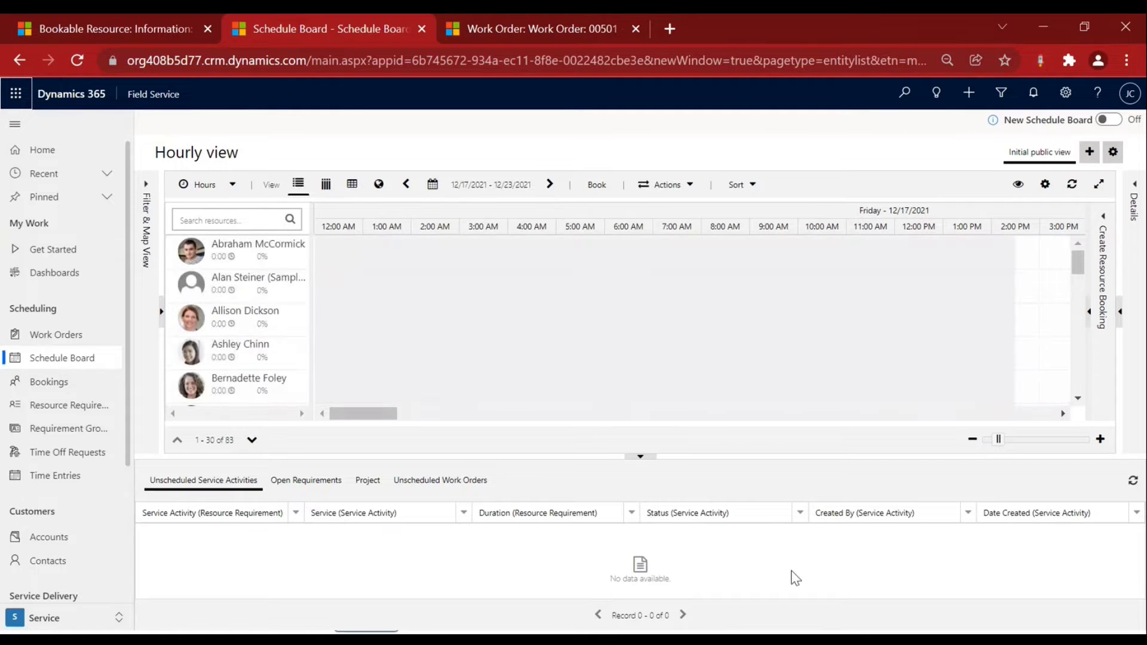
click(444, 490)
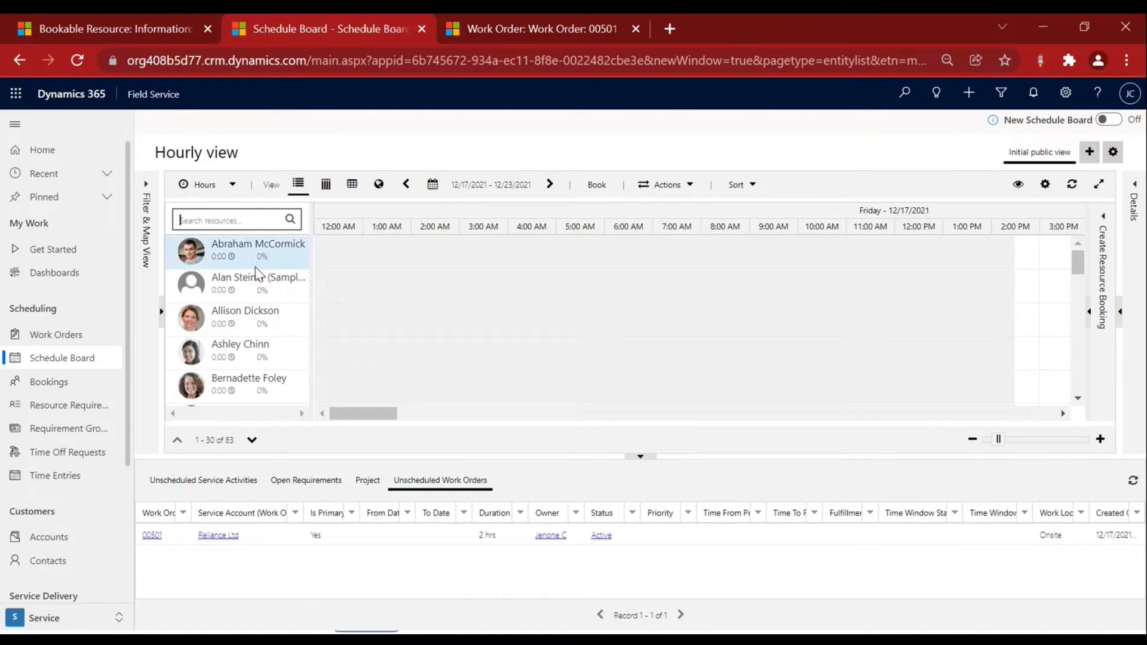
text(jenone)
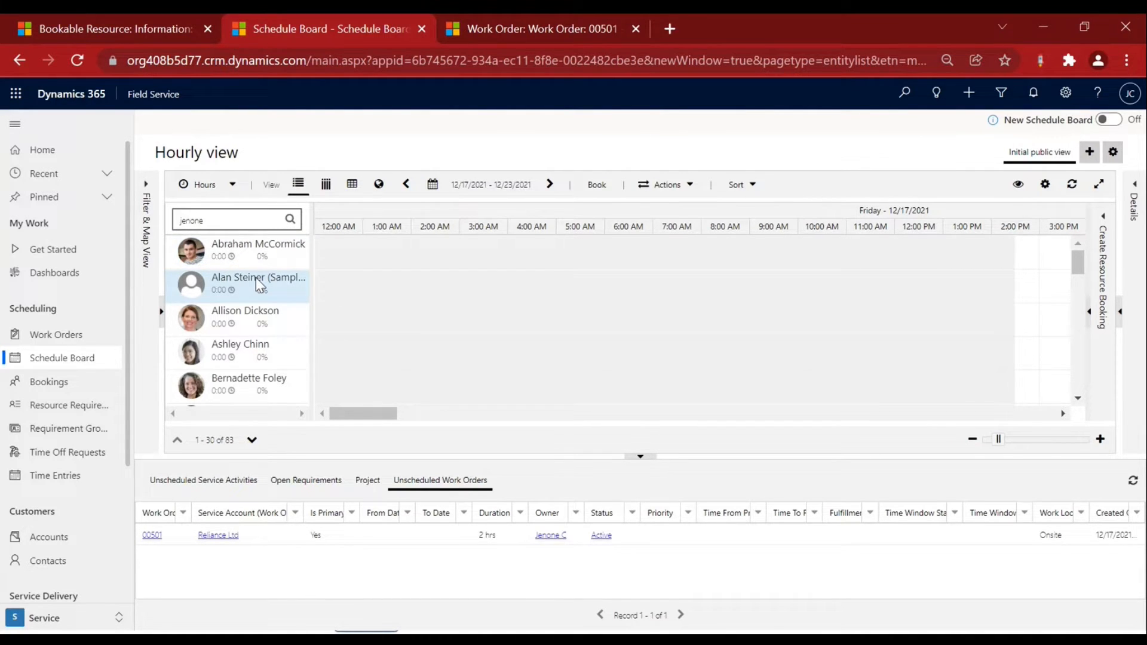
key(Return)
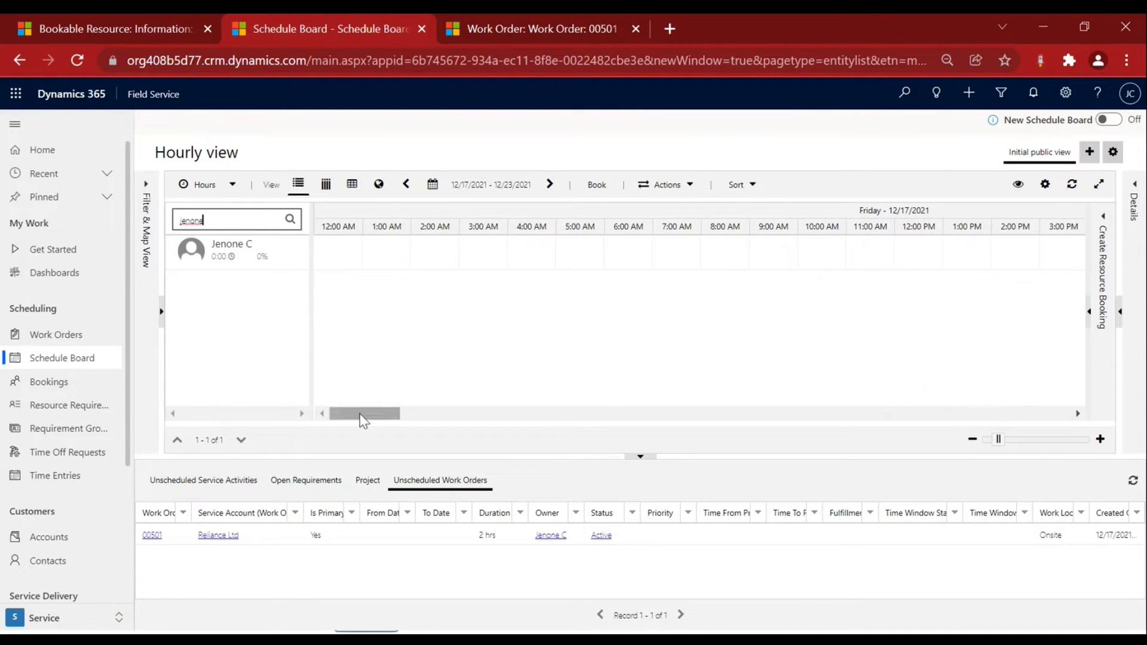
drag(360, 413, 434, 420)
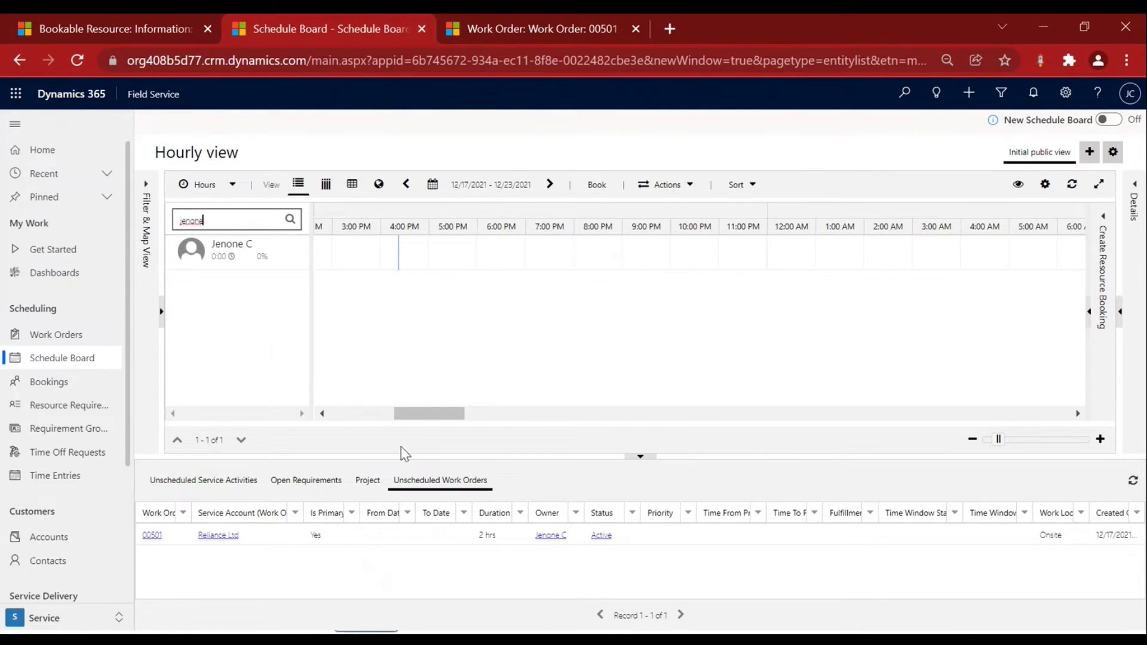
drag(331, 536, 481, 258)
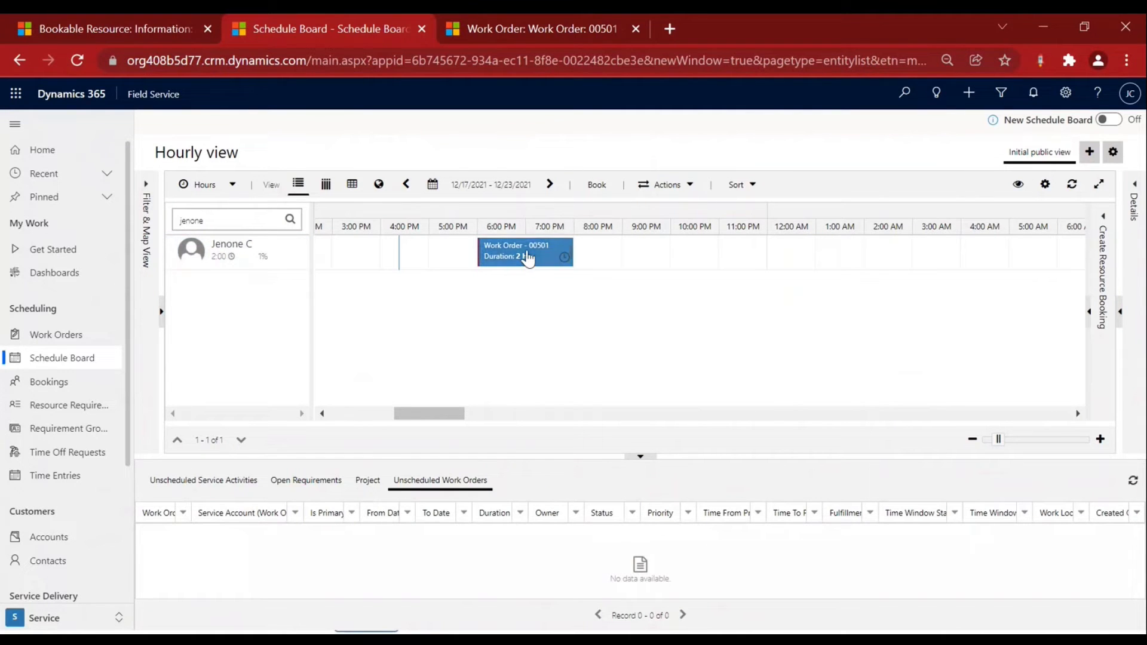
Check the details of the work order 00501 booking on the Schedule Board.
click(533, 256)
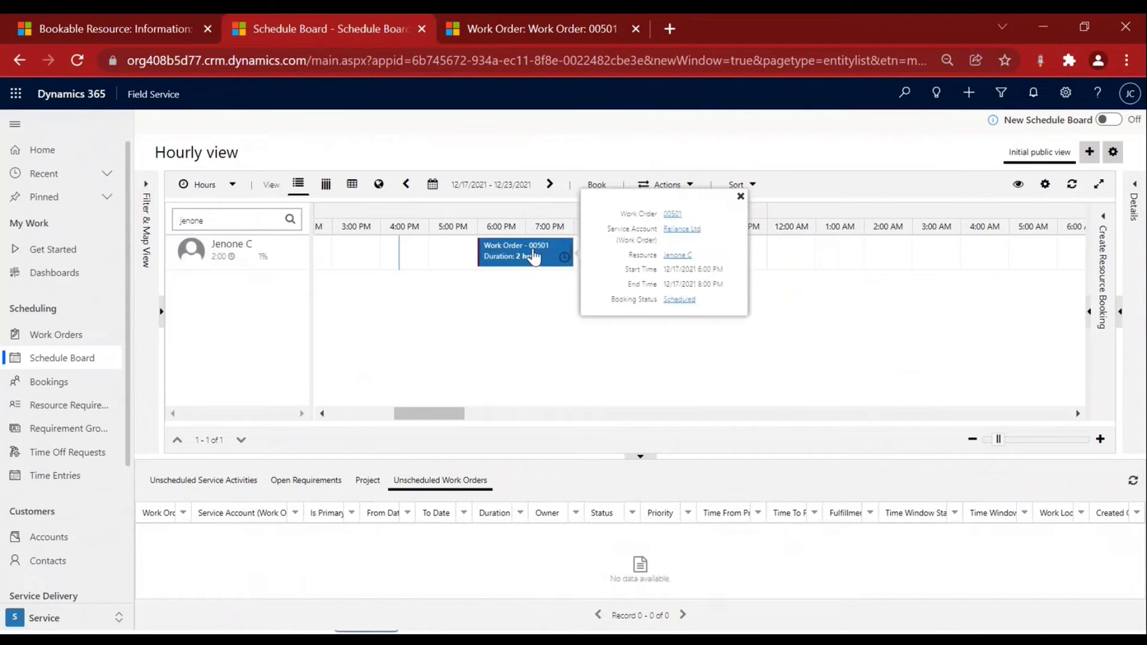
click(239, 263)
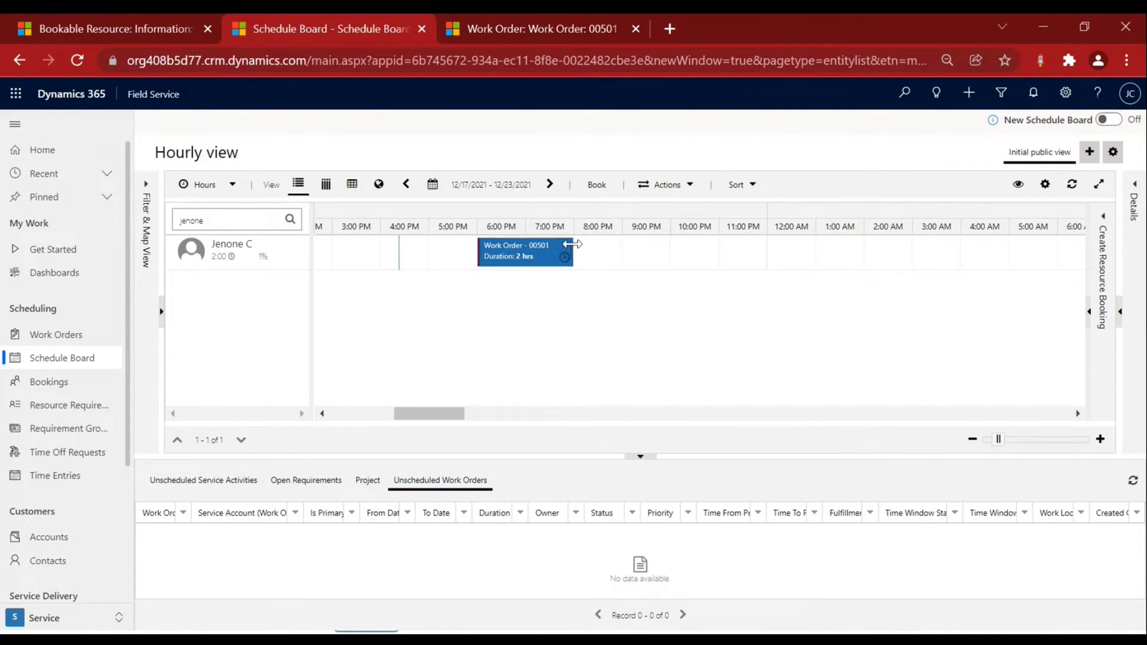
mouse_move(578, 266)
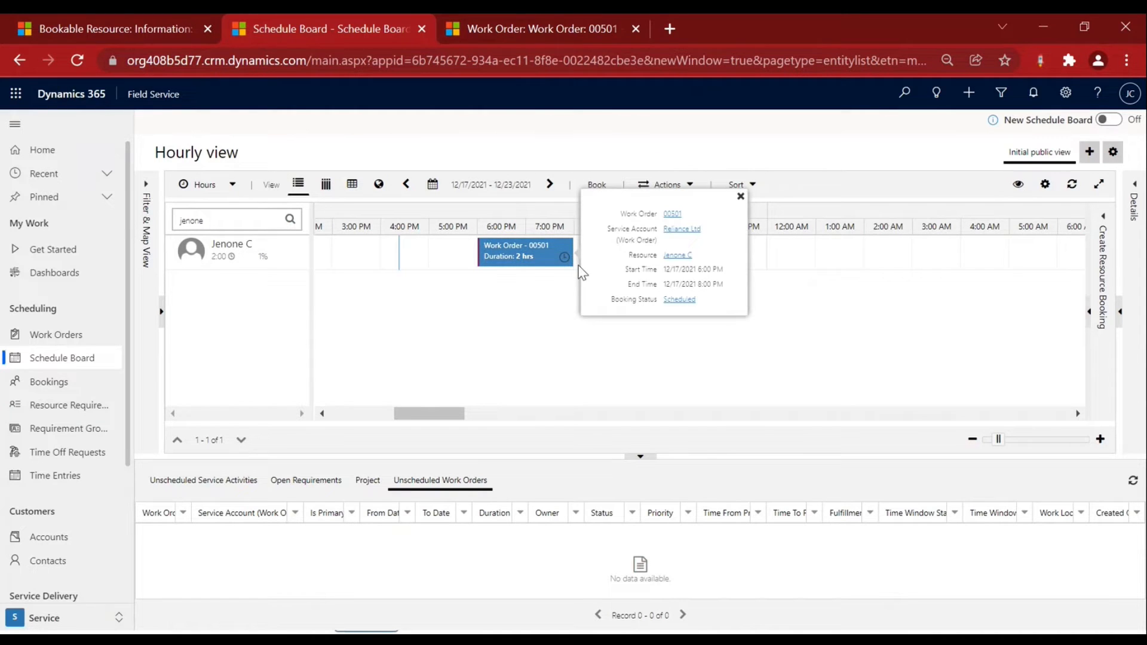
Open work order 00501 from the active work orders and check its system status and bookings.
click(52, 341)
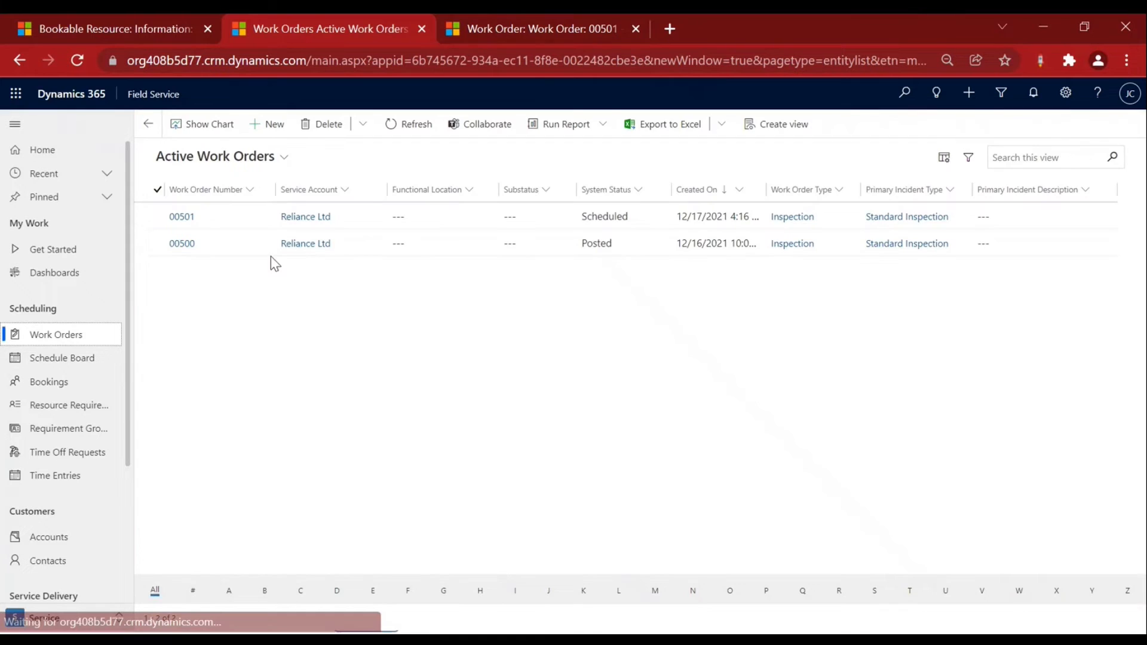
click(182, 217)
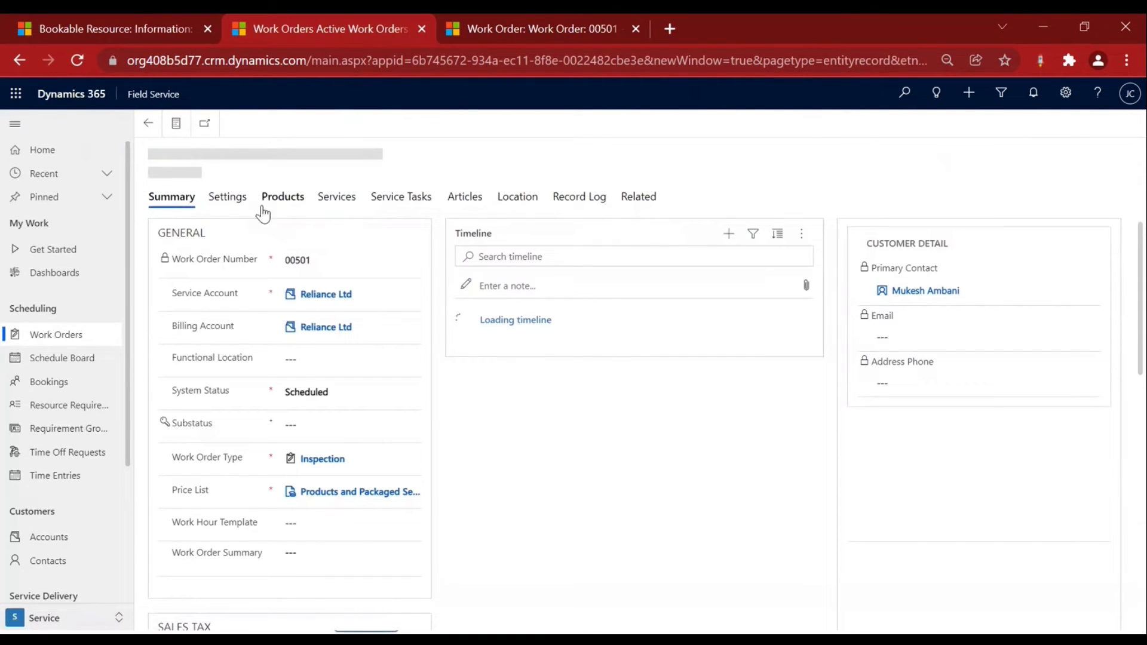
scroll(417, 409, down, 2)
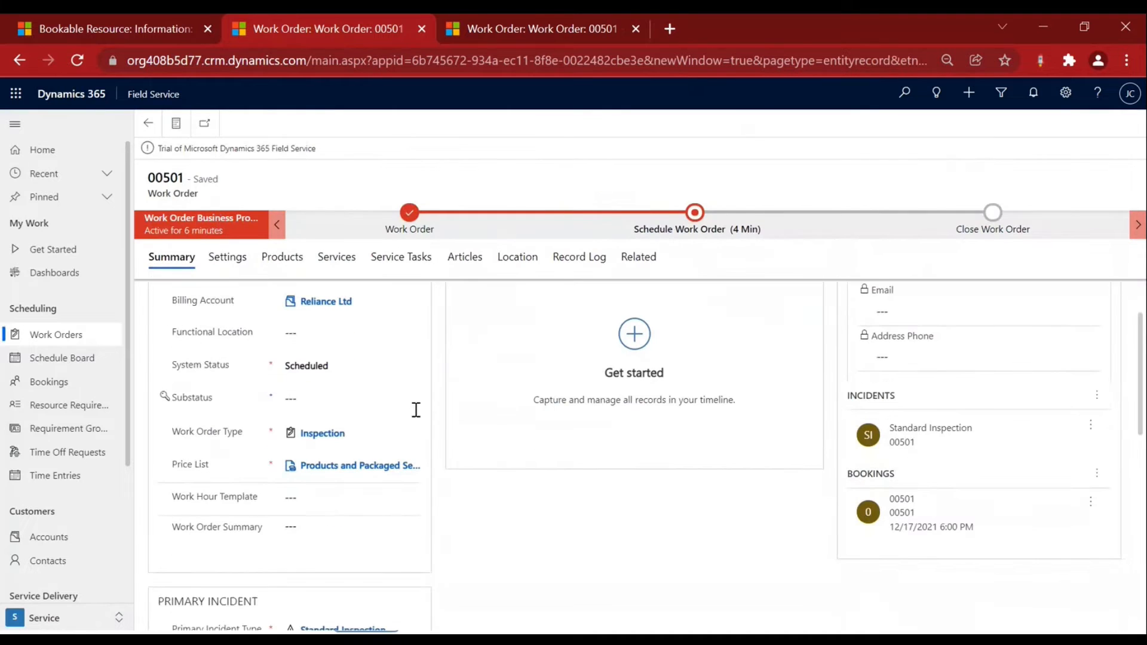
drag(185, 364, 269, 379)
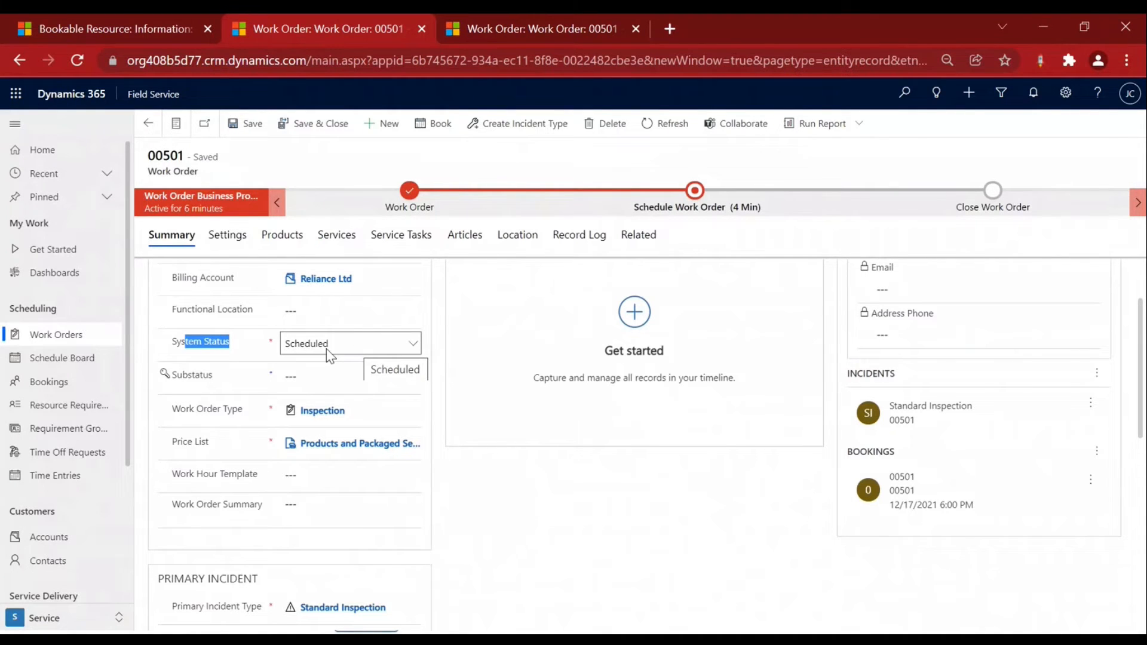
click(544, 501)
drag(861, 453, 991, 507)
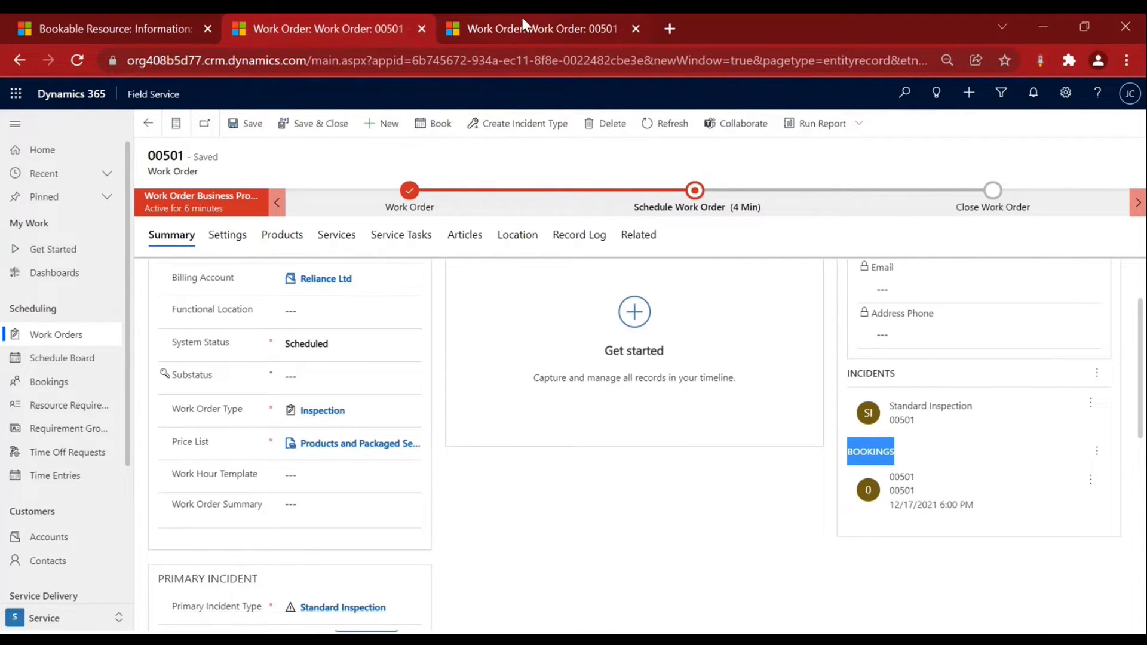
On the duplicate work order page, switch to the Field Service Mobile app.
click(525, 35)
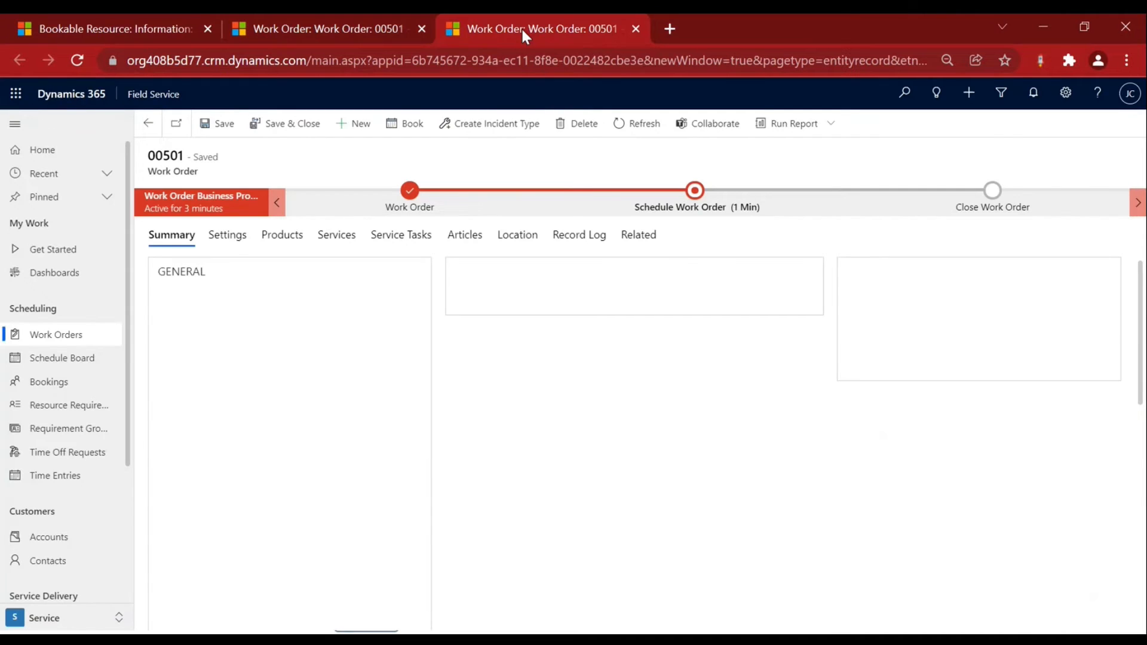
click(153, 103)
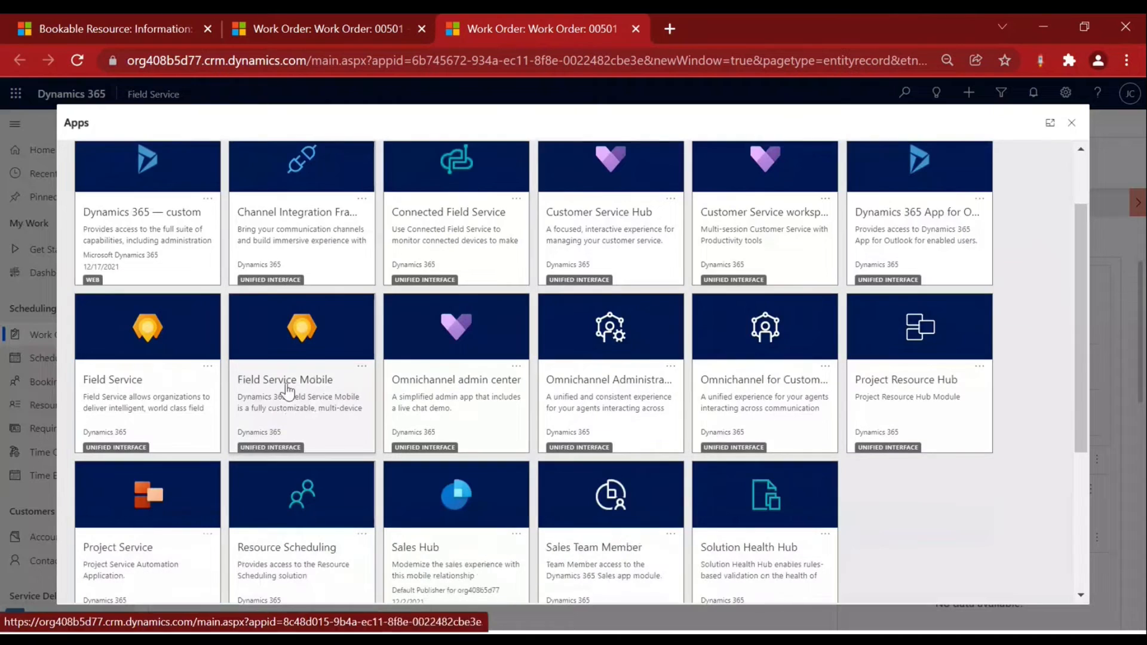
click(287, 392)
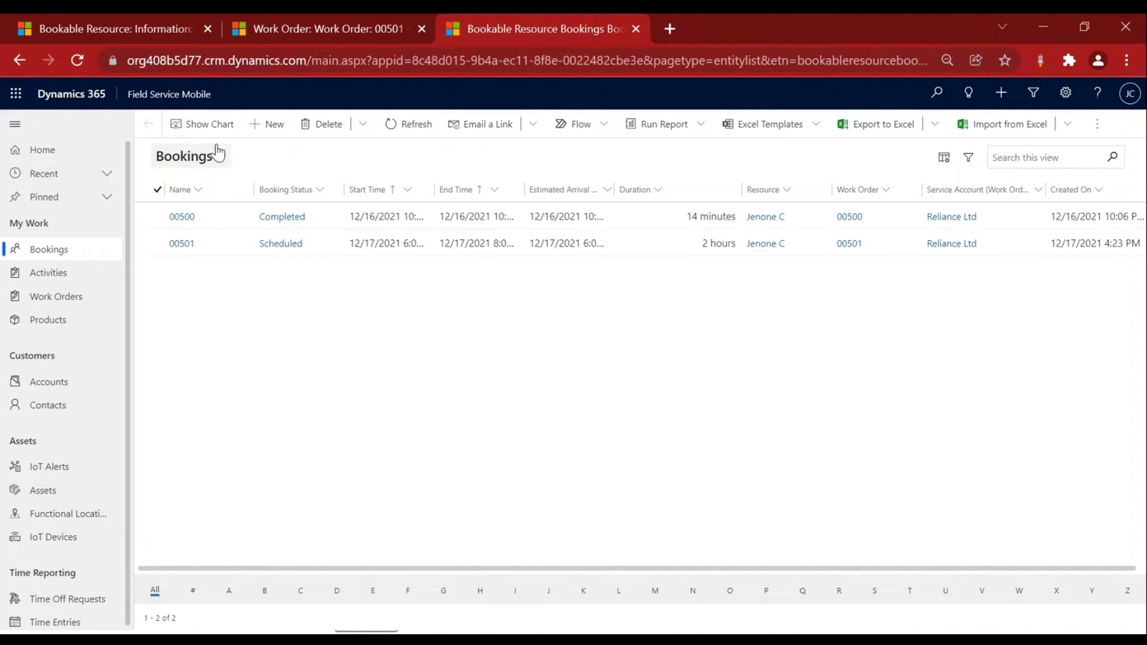
Compare the bookings list with the work order's booking and open the booking record 00501.
click(288, 30)
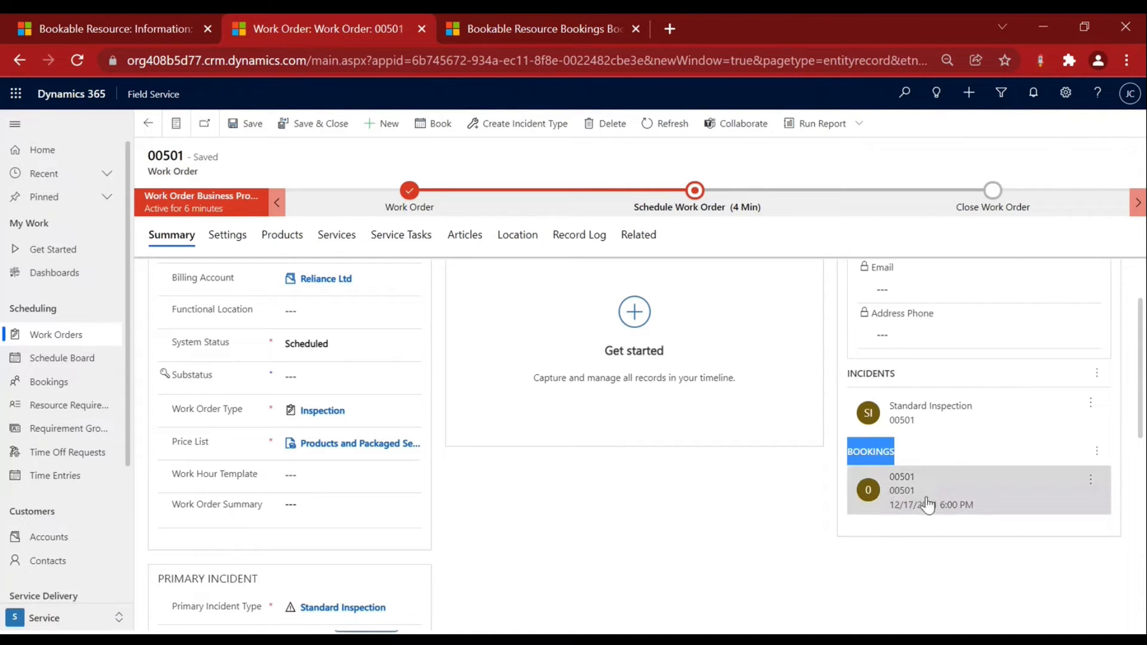
click(536, 31)
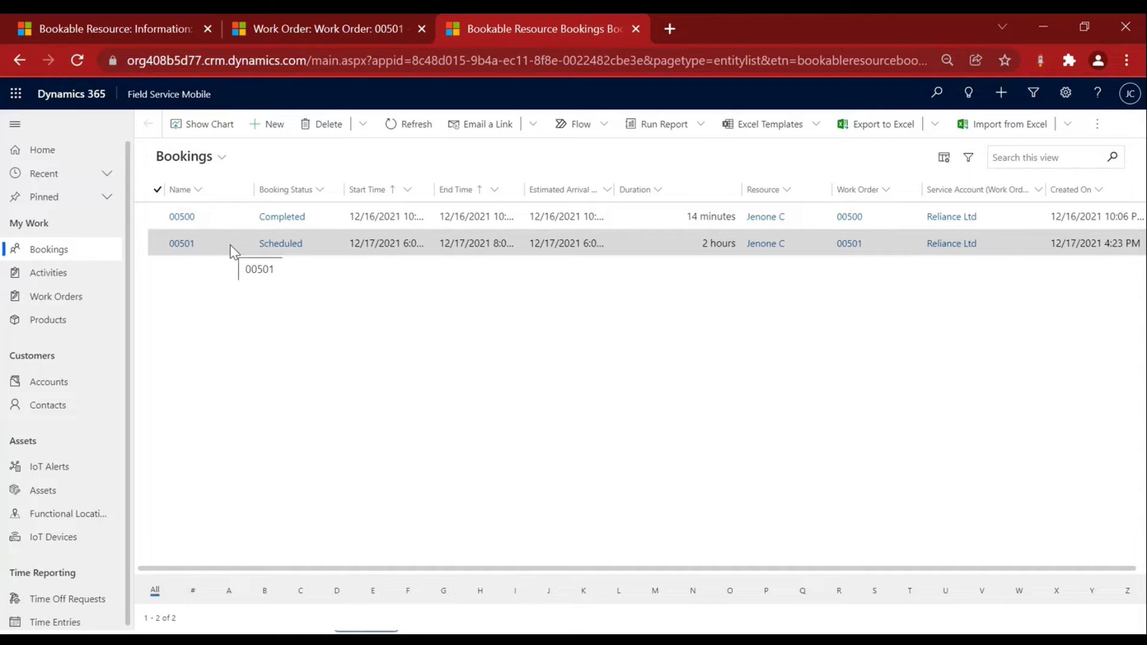
click(385, 251)
double_click(383, 250)
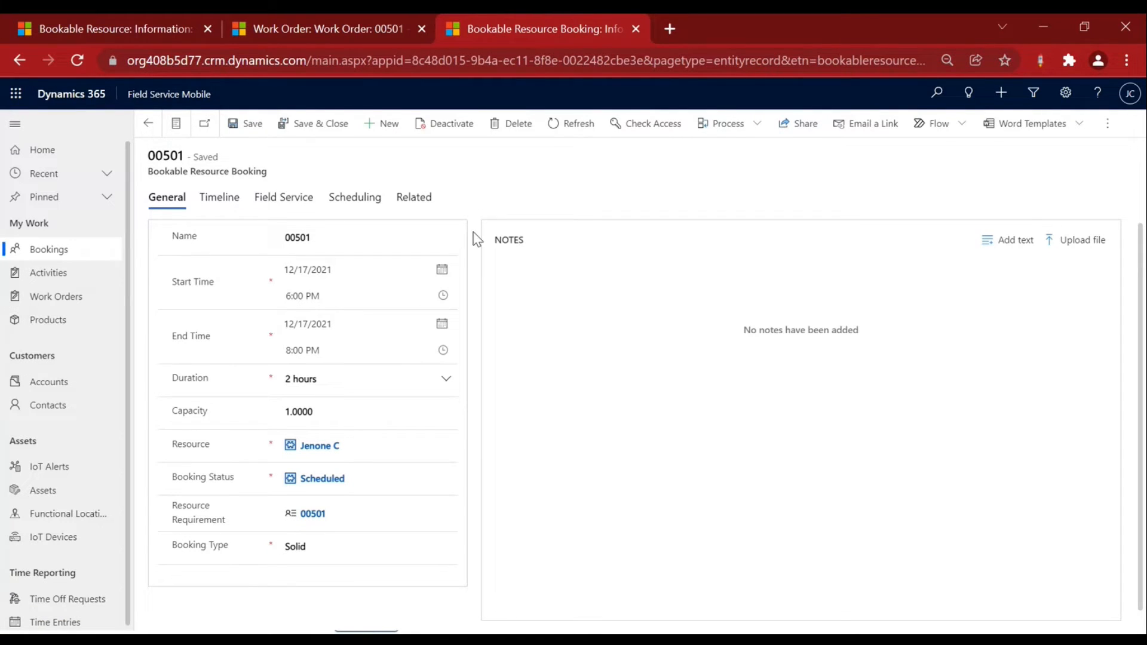
Review booking 00501's general, field service and scheduling details, ending on the general details.
scroll(478, 239, down, 1)
scroll(359, 247, up, 1)
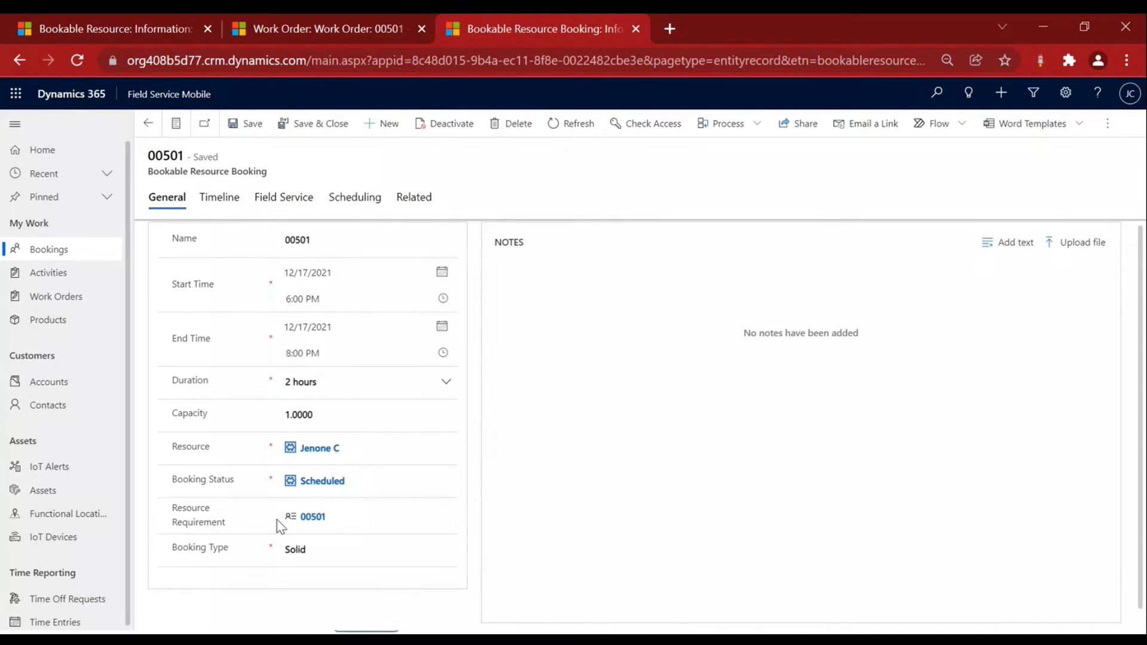
click(284, 202)
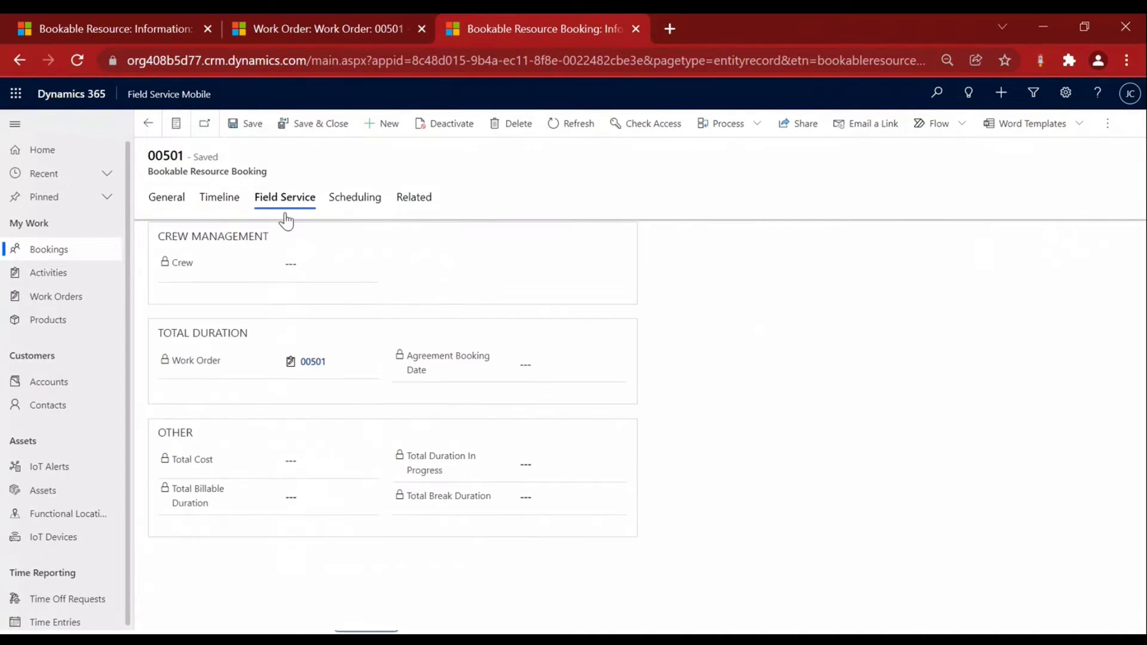
click(346, 204)
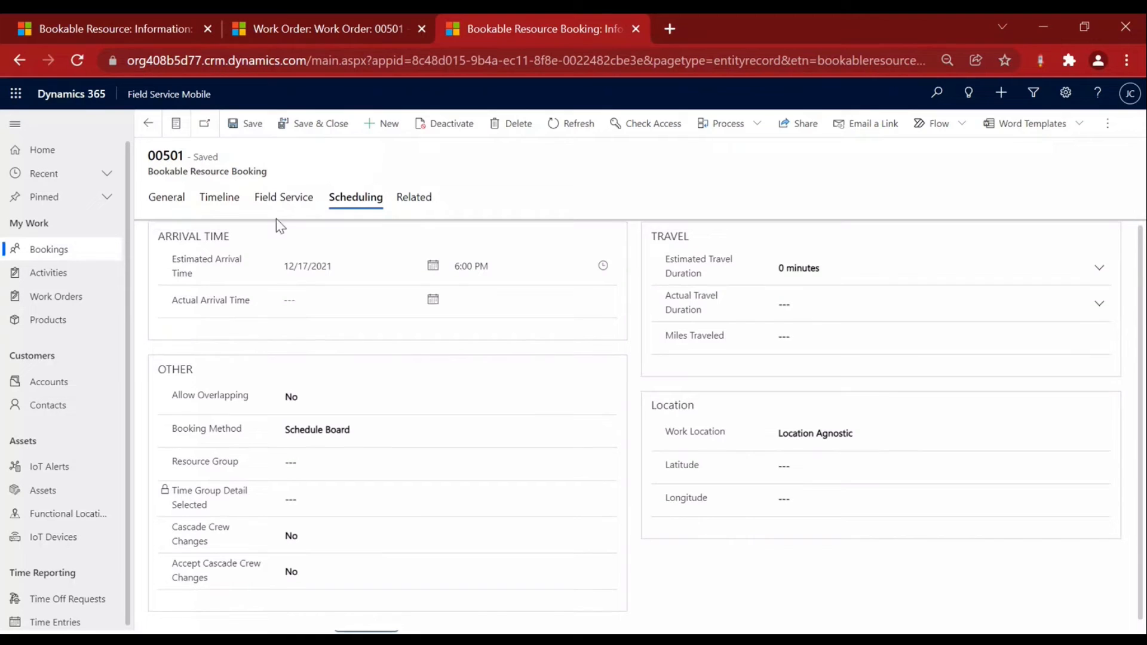
click(182, 204)
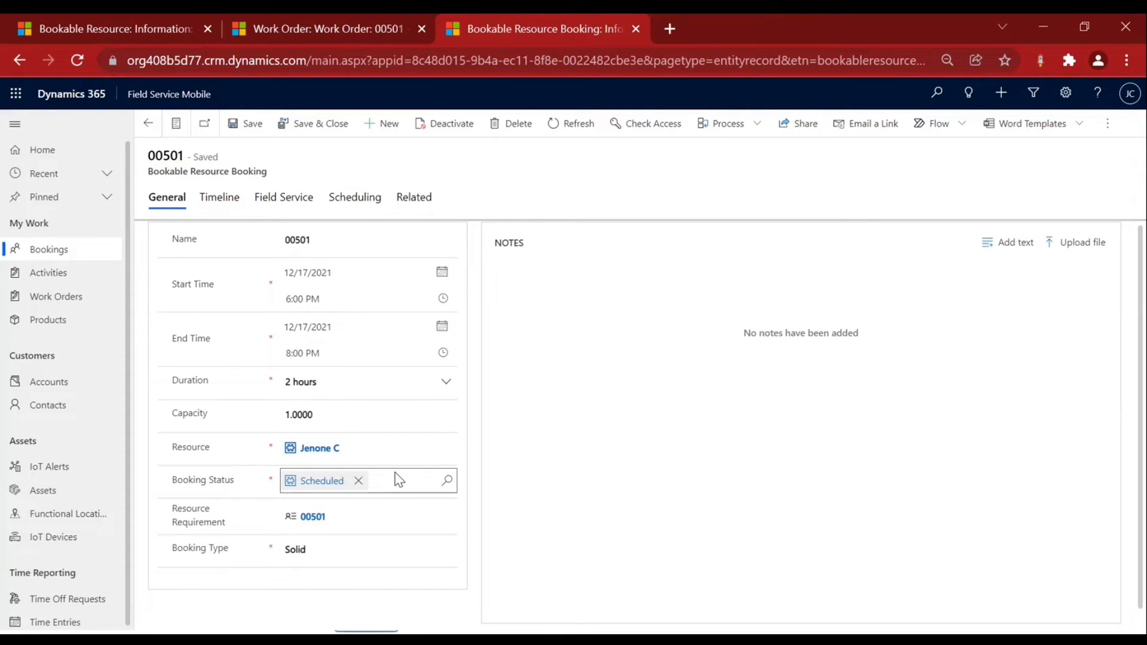
Change booking 00501's booking status to Traveling and save the record.
click(358, 481)
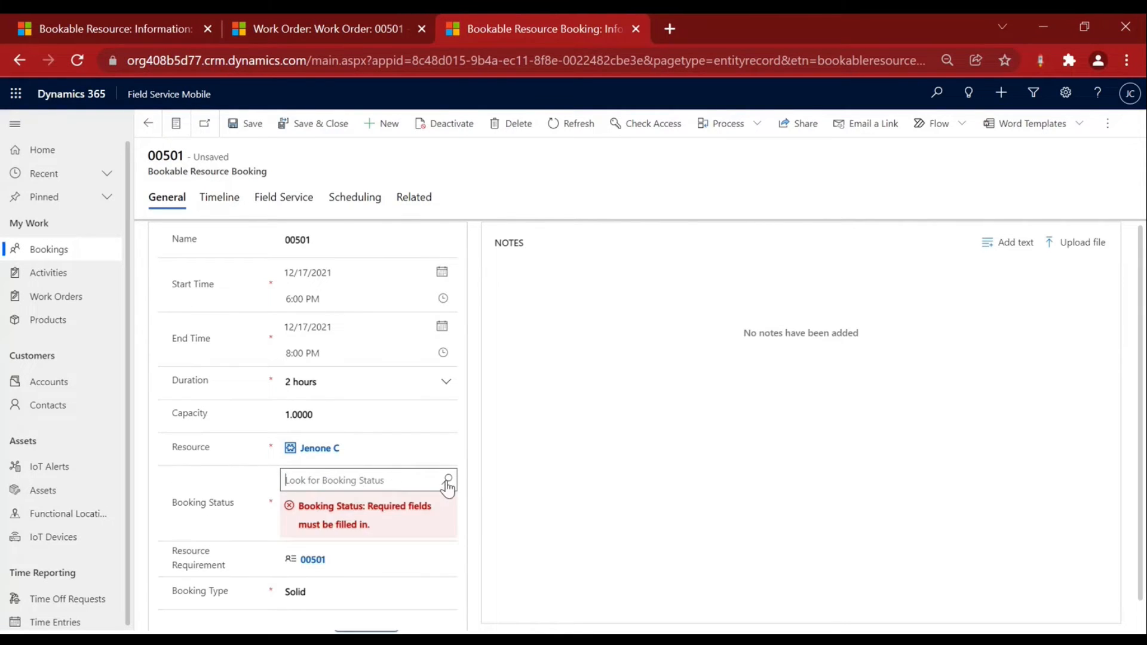
click(447, 481)
scroll(397, 374, down, 3)
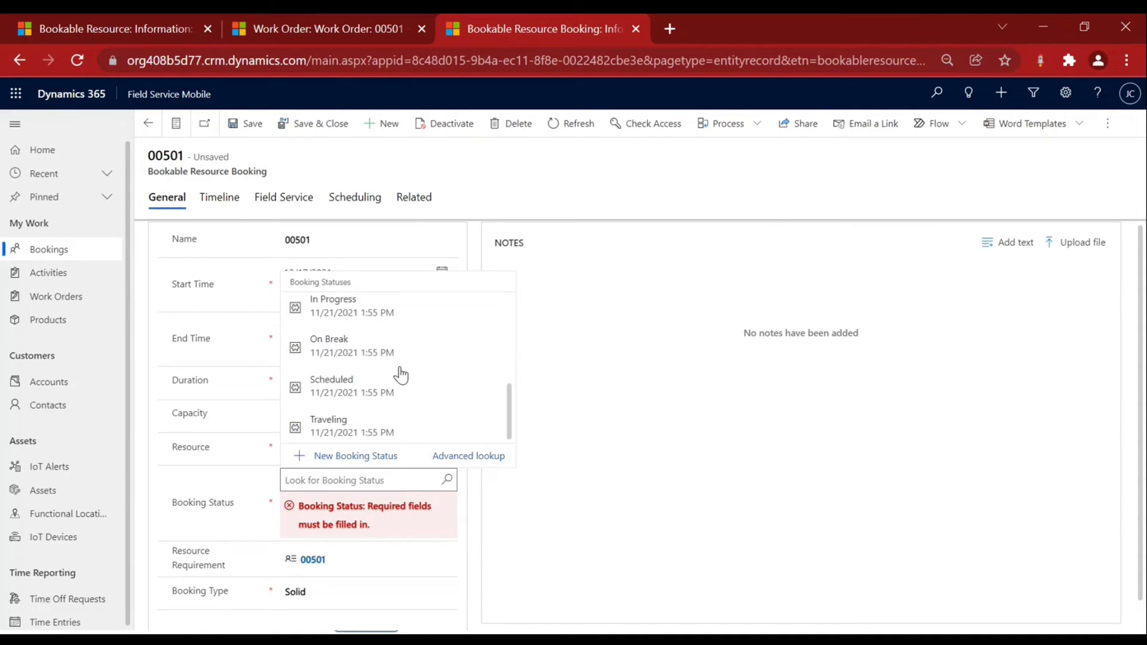
scroll(377, 370, up, 3)
scroll(365, 377, down, 3)
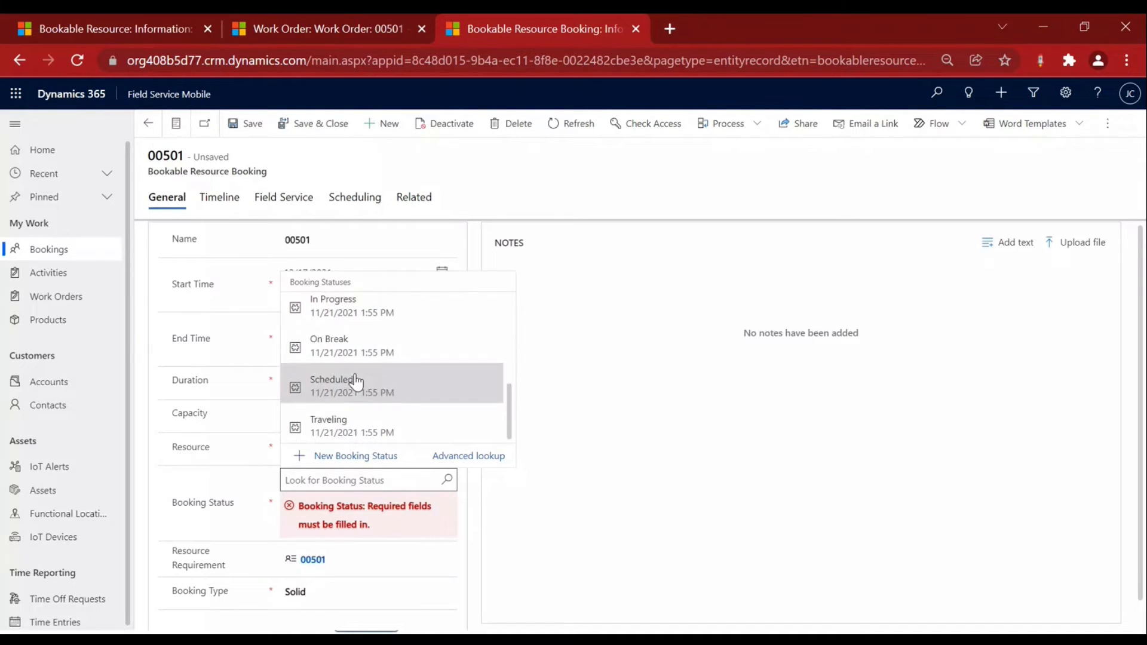
scroll(358, 382, up, 2)
scroll(357, 383, down, 2)
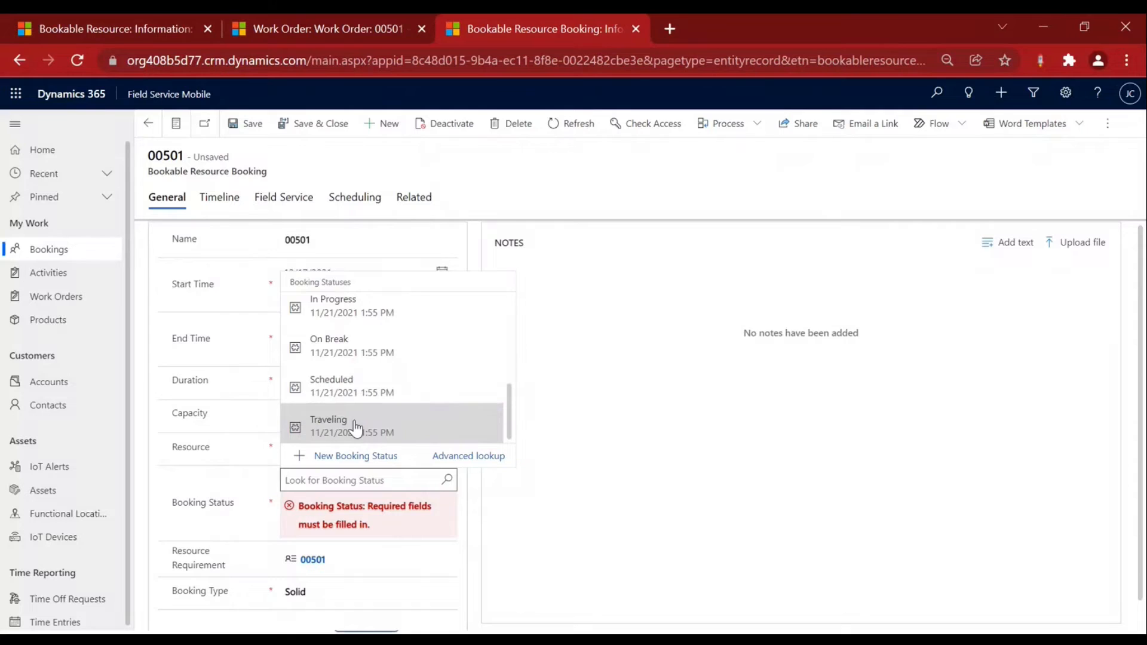
click(357, 428)
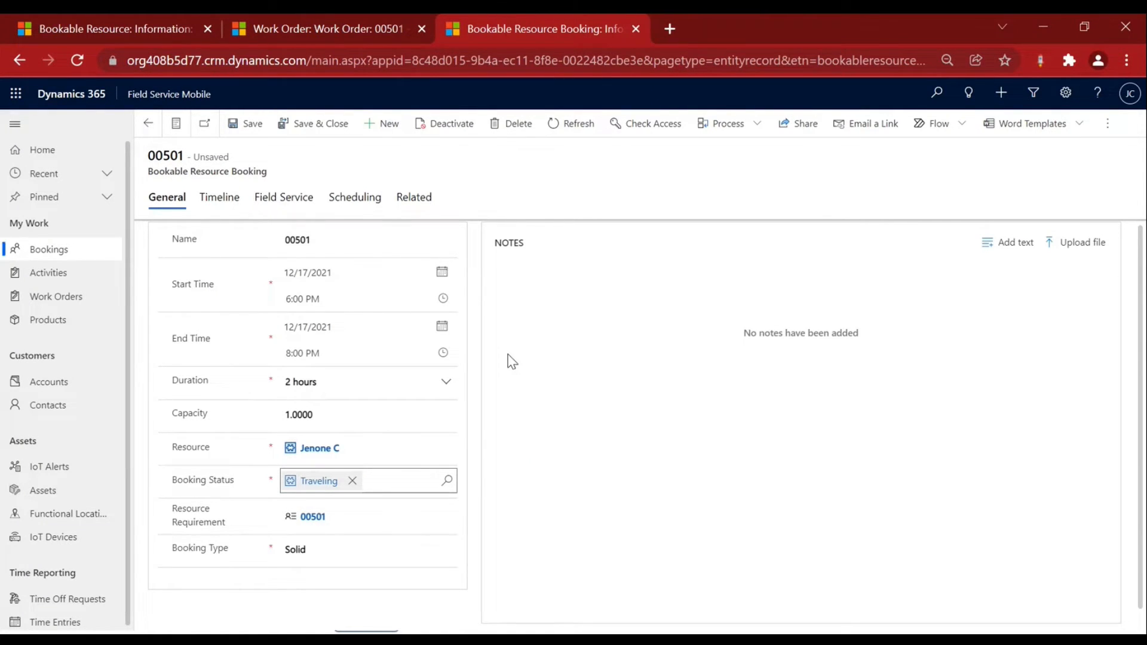
drag(184, 483, 225, 484)
click(252, 131)
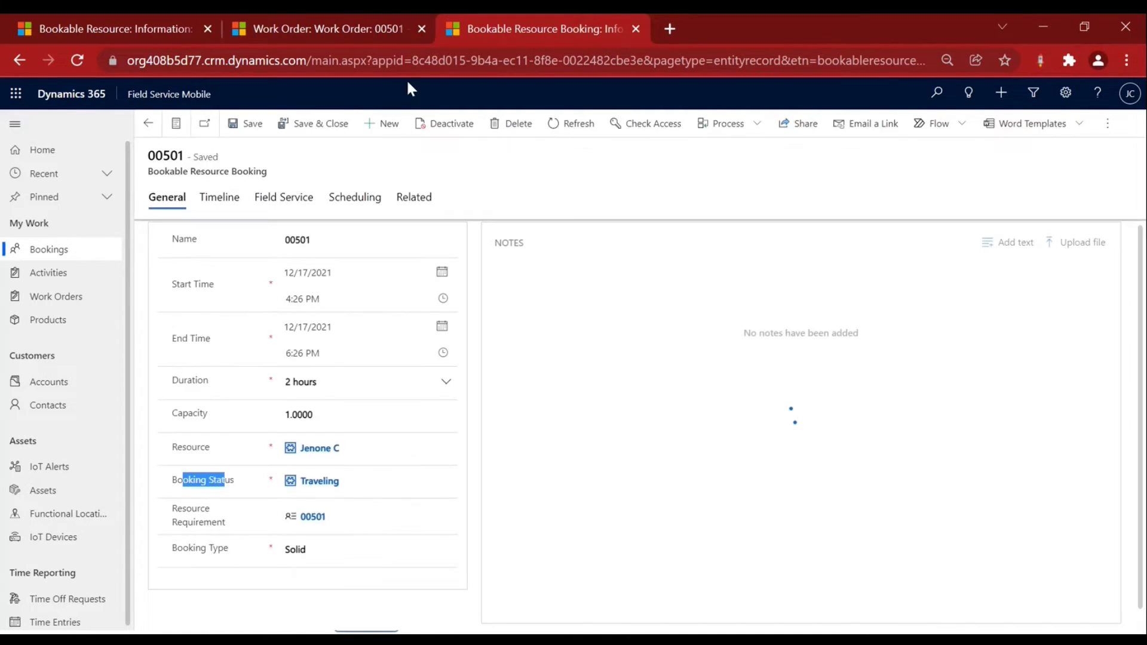
Refresh work order 00501 in Field Service and check its system status.
click(310, 37)
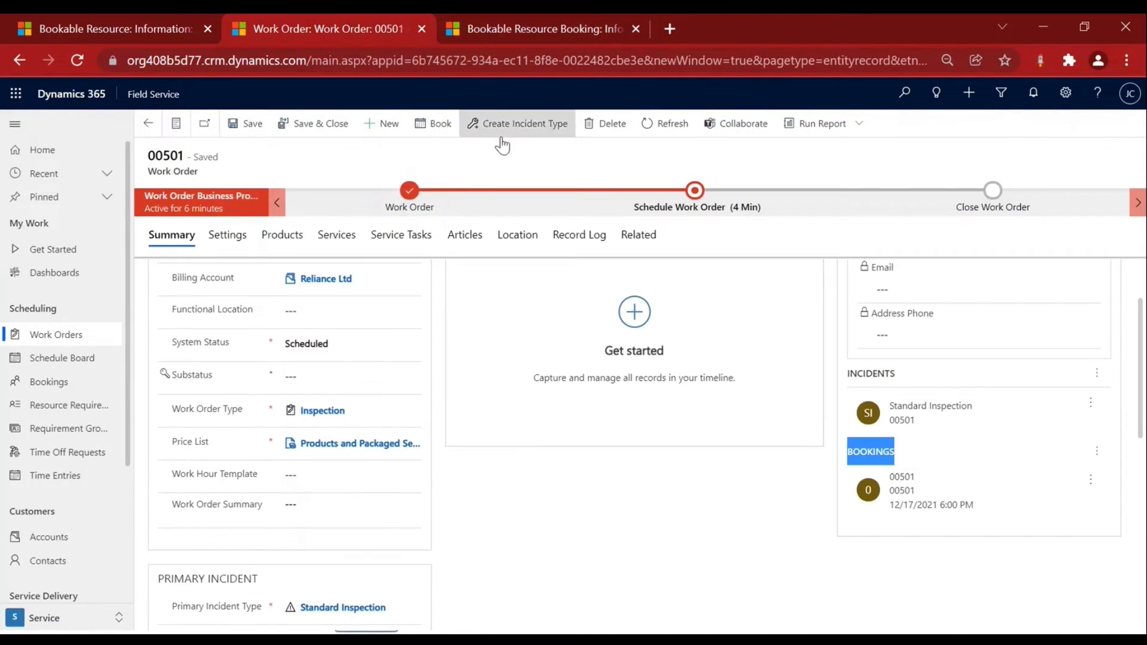
click(664, 126)
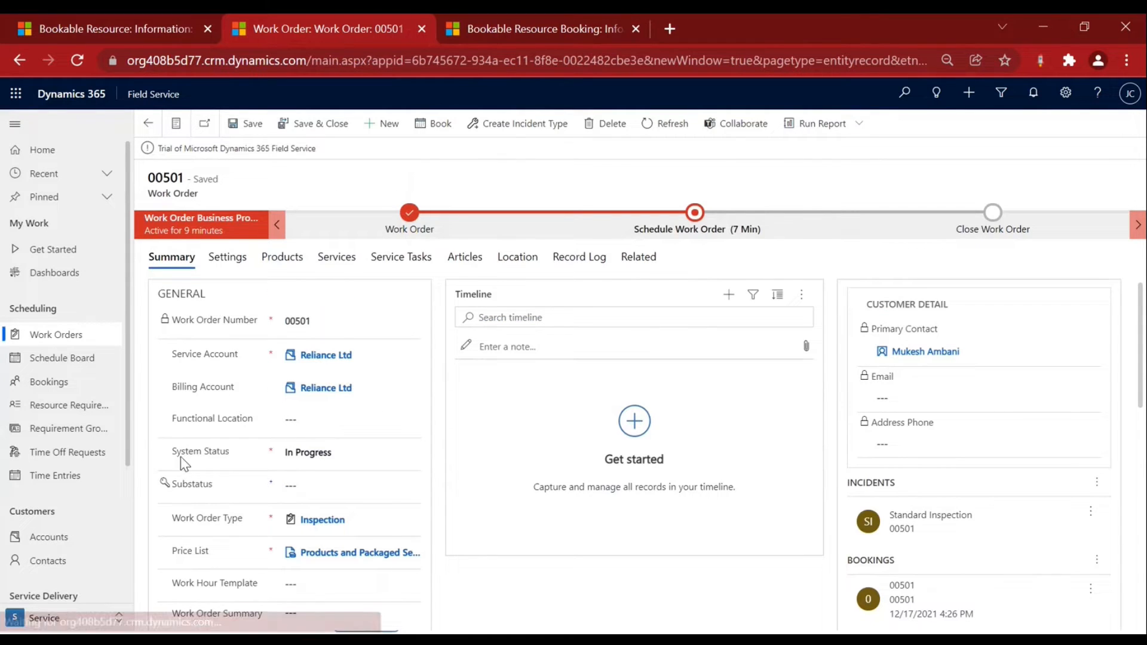
drag(173, 456, 307, 461)
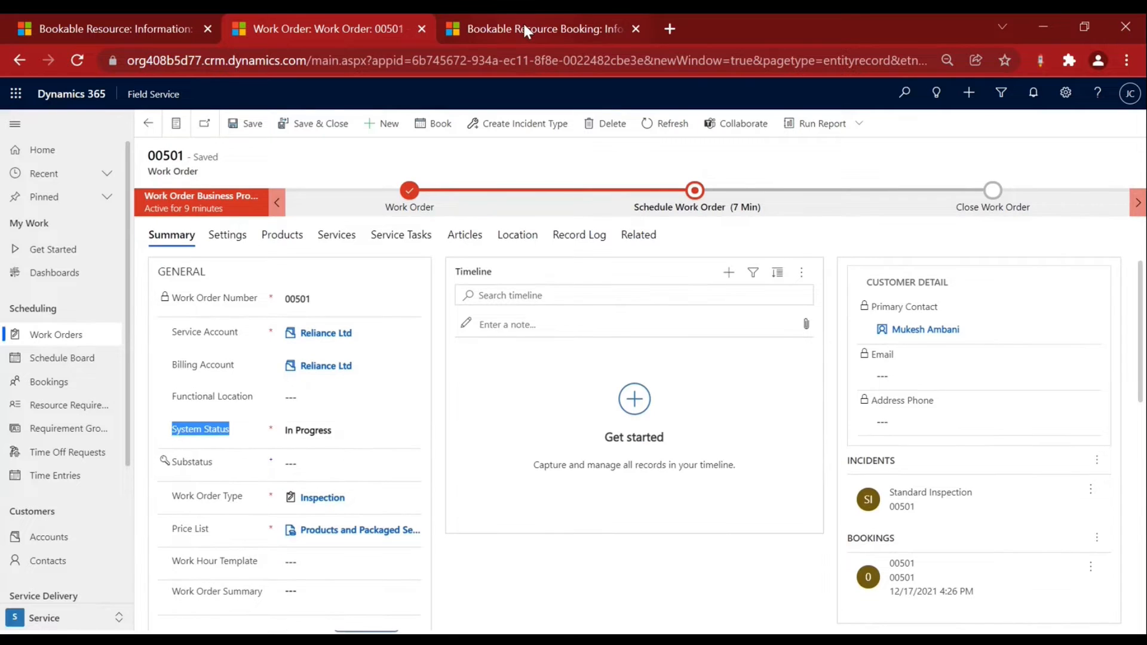
Return to booking 00501 in Field Service Mobile and open its related work order service tasks.
click(525, 28)
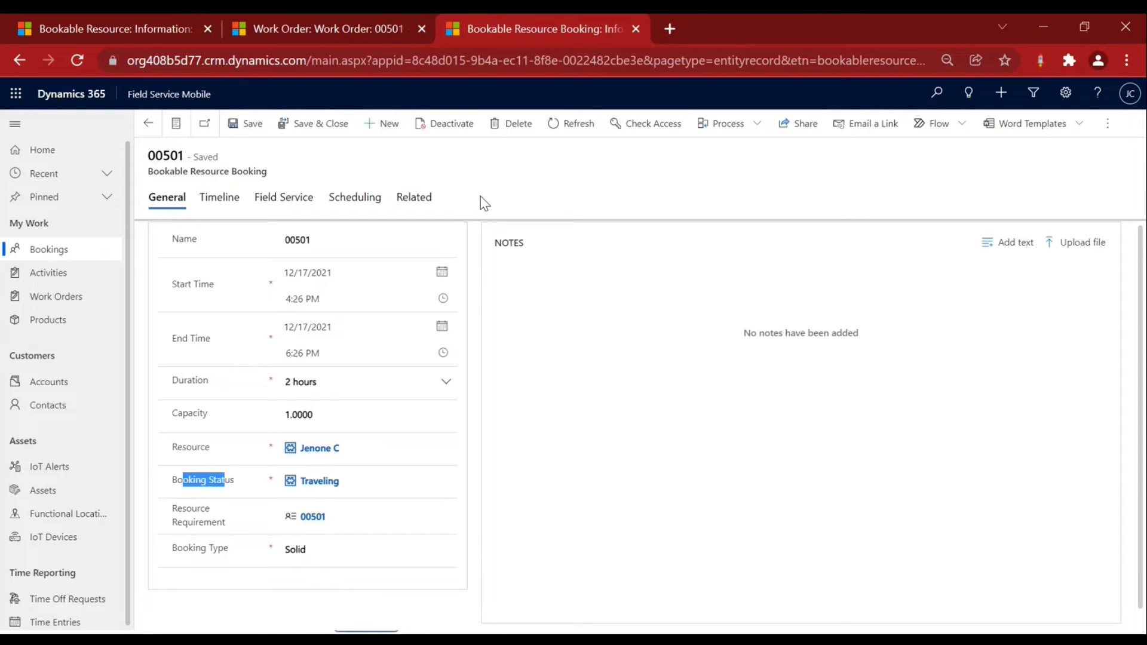
click(414, 200)
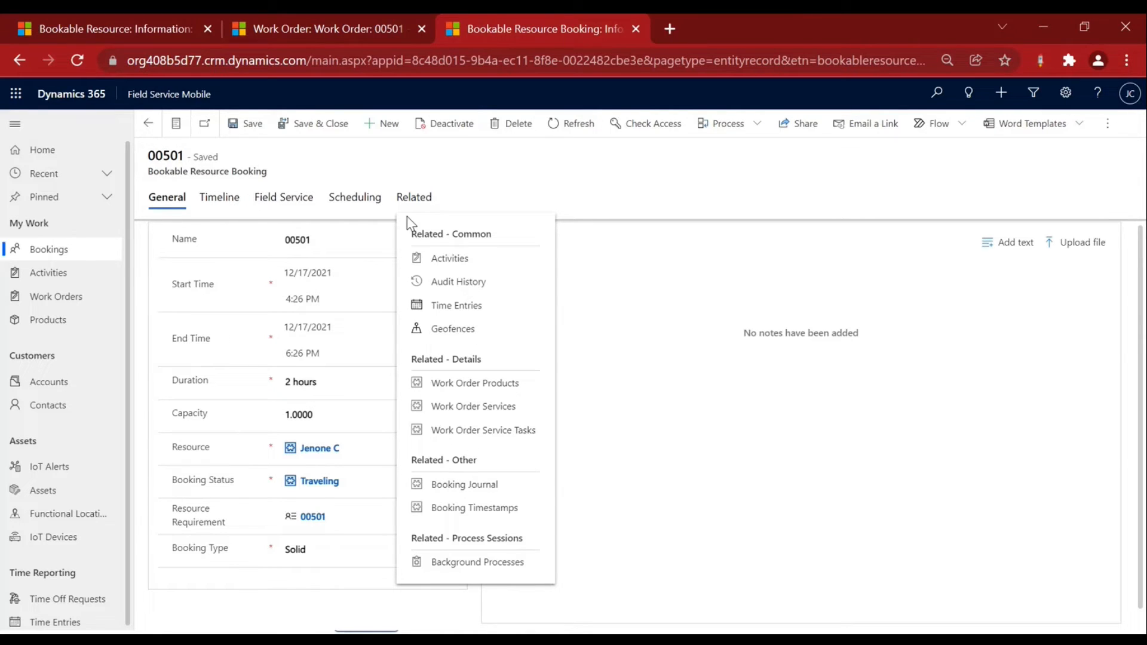
click(477, 439)
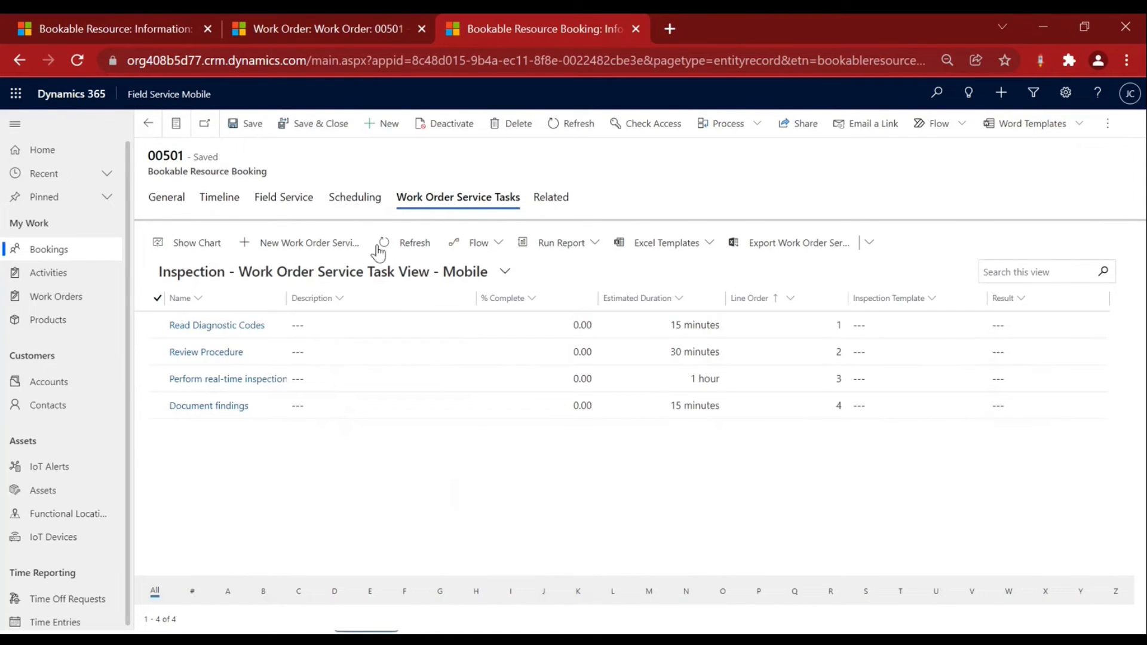
Compare the service tasks on work order 00501 with those listed on its booking.
click(324, 43)
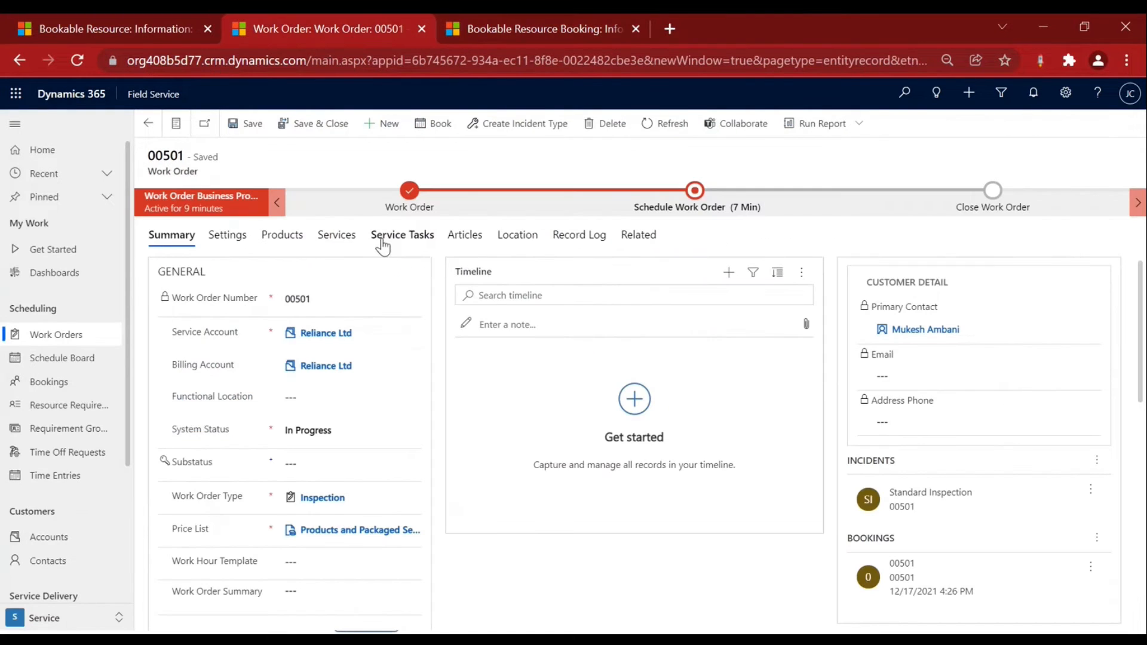
click(381, 240)
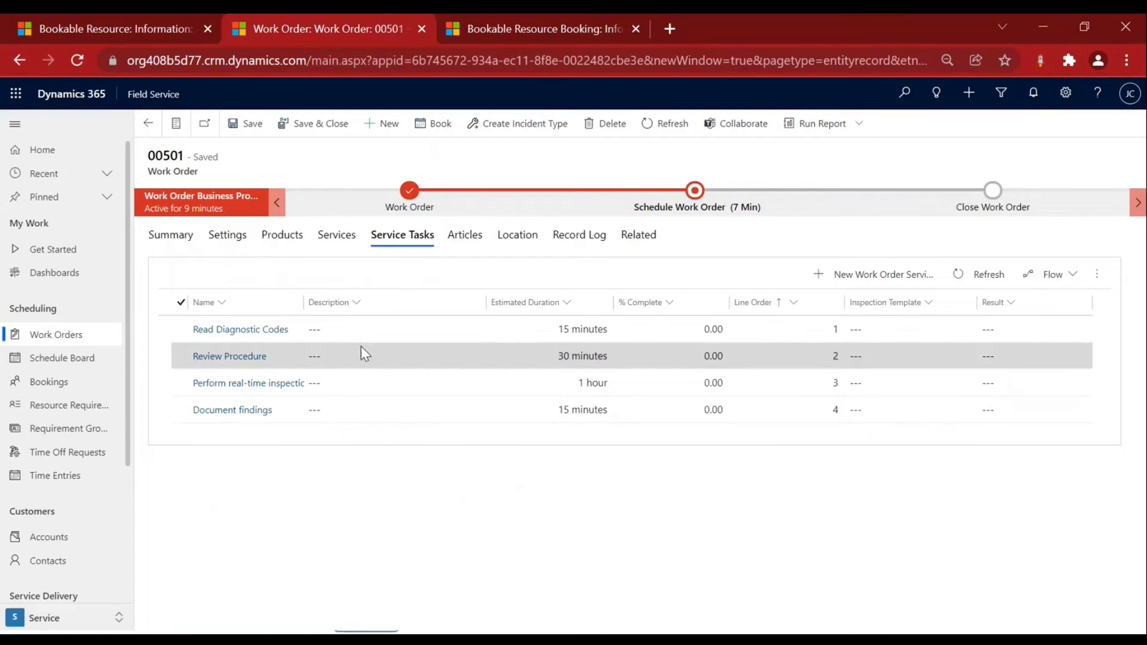
click(507, 37)
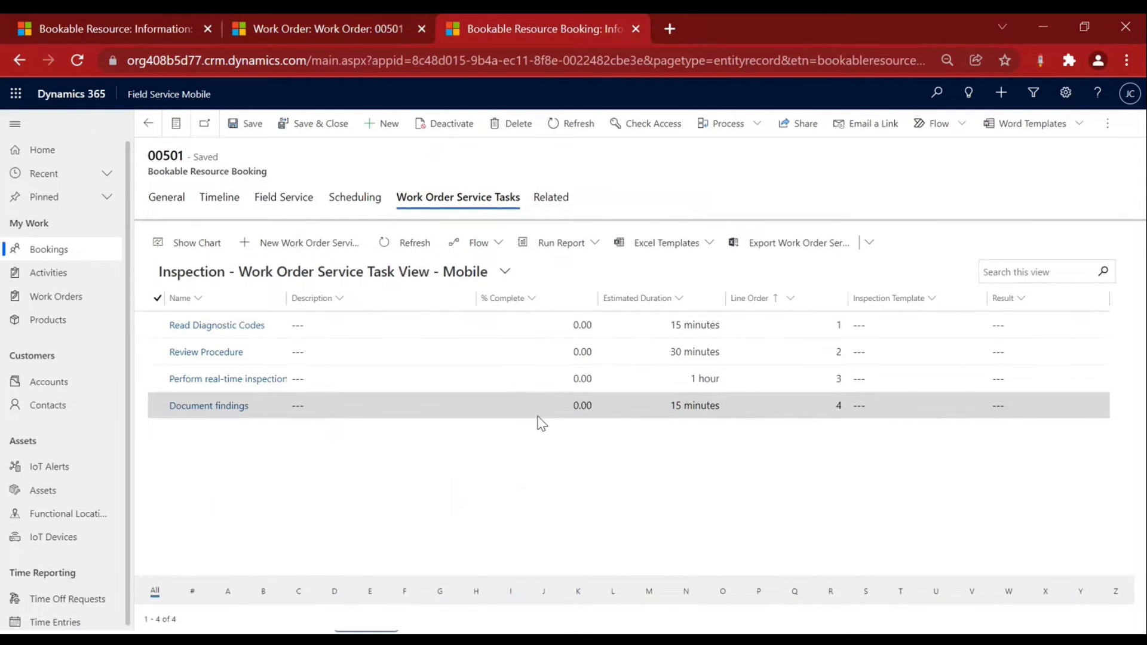
Mark the Read Diagnostic Codes service task of booking 00501 as complete.
click(159, 325)
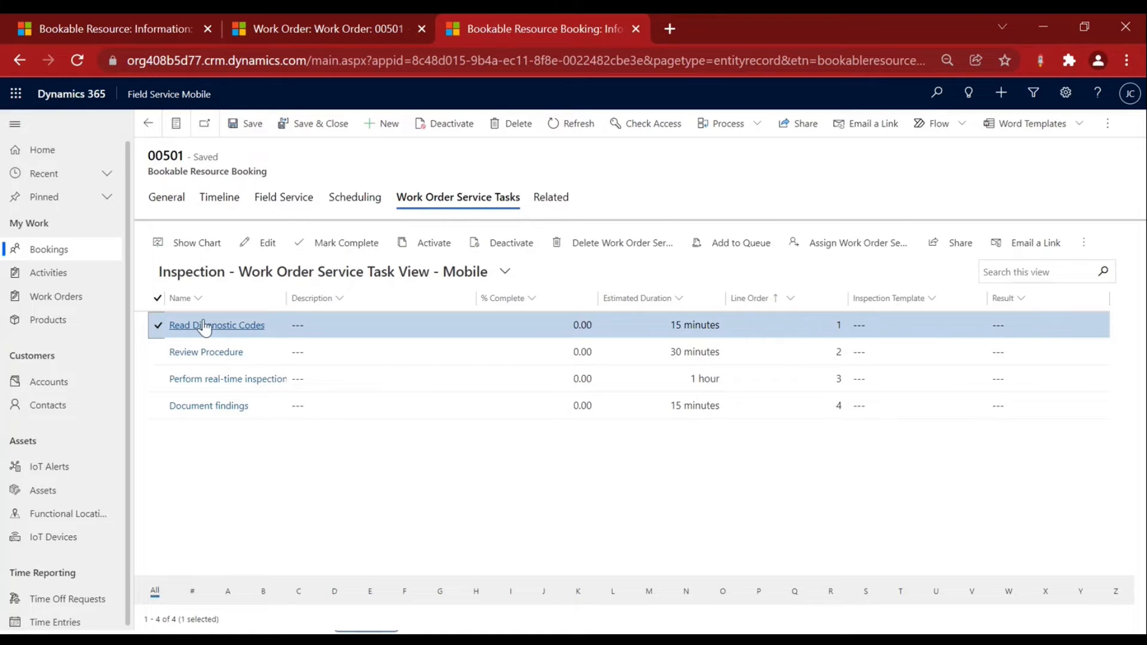
click(342, 248)
click(664, 394)
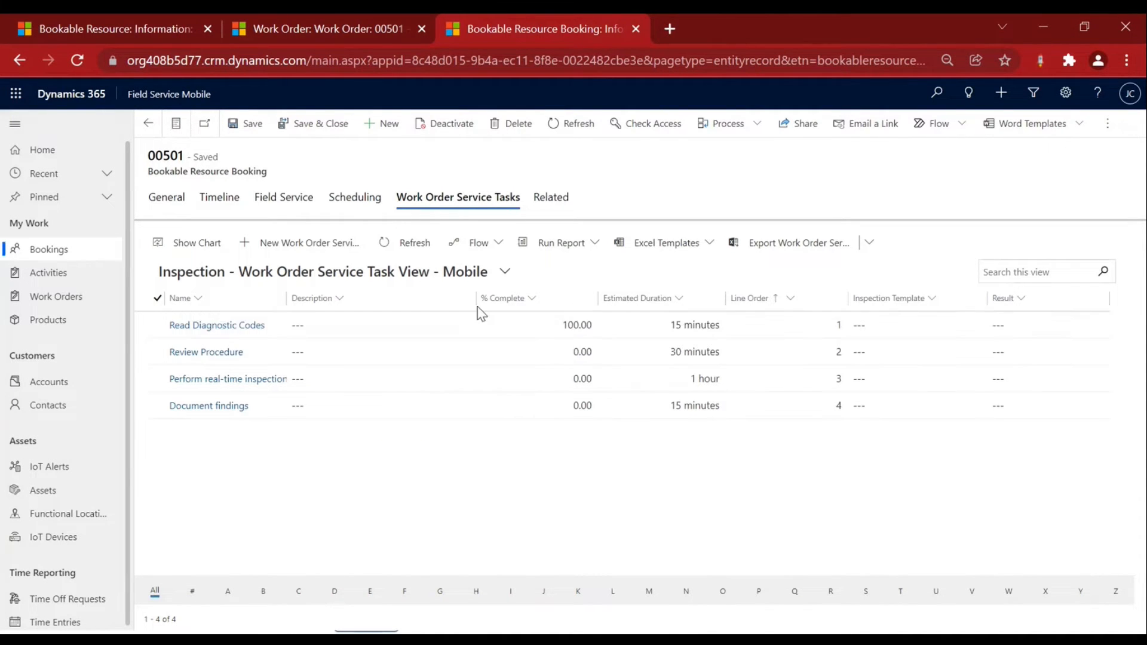
Mark the Review Procedure, Perform real-time inspection and Document findings service tasks of the booking as complete.
click(157, 353)
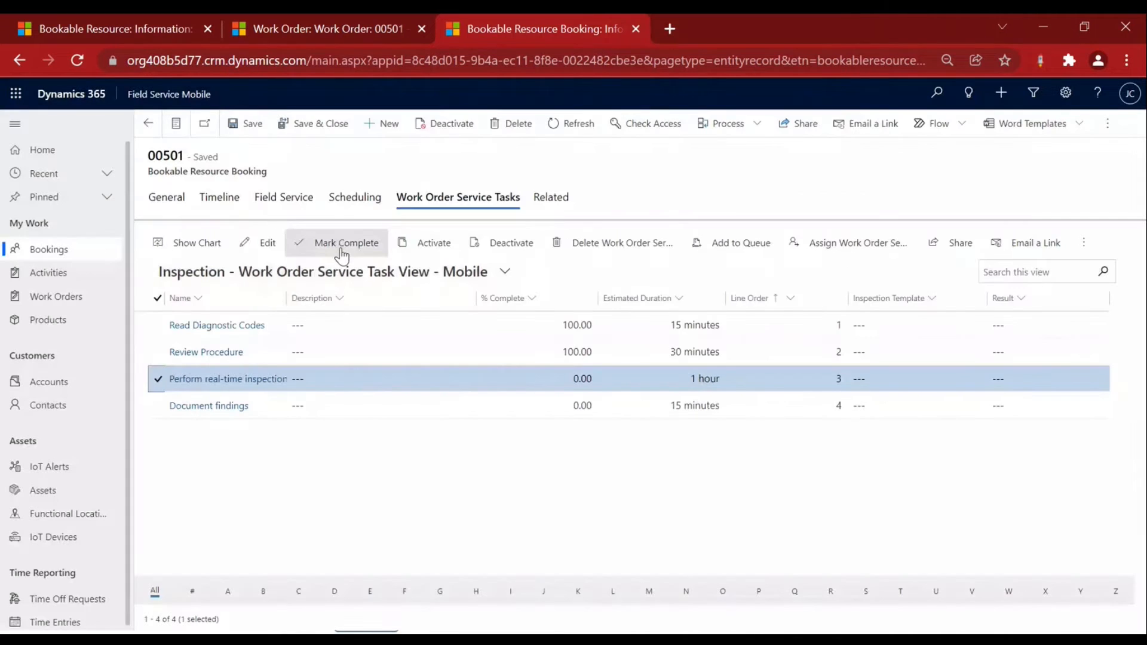
click(342, 245)
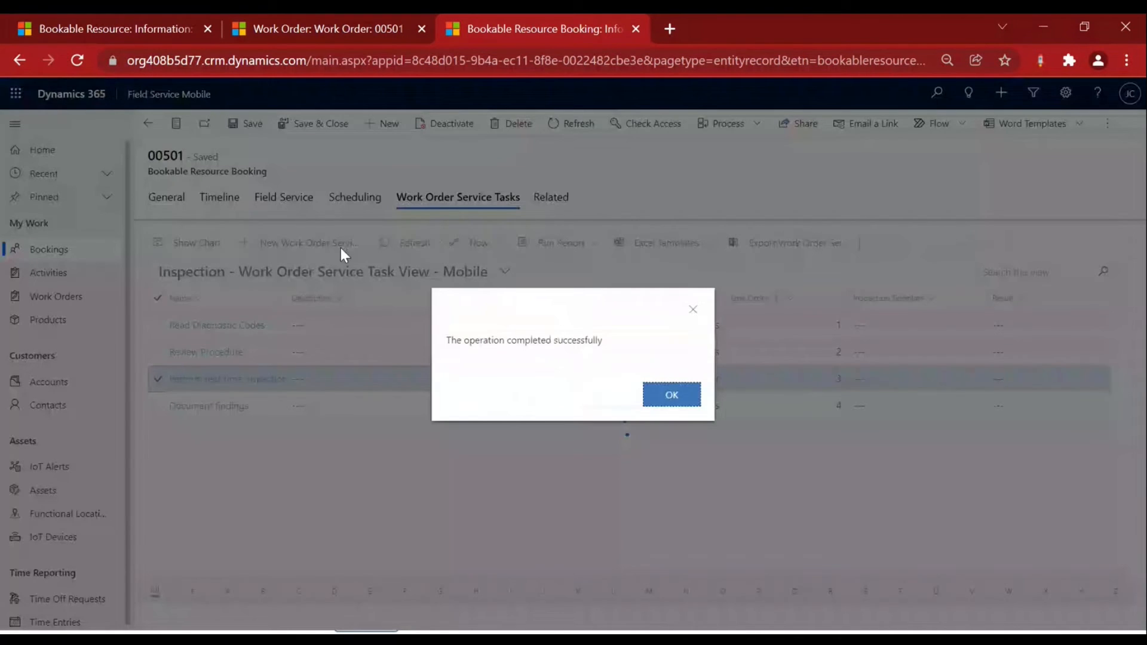
click(671, 395)
click(158, 406)
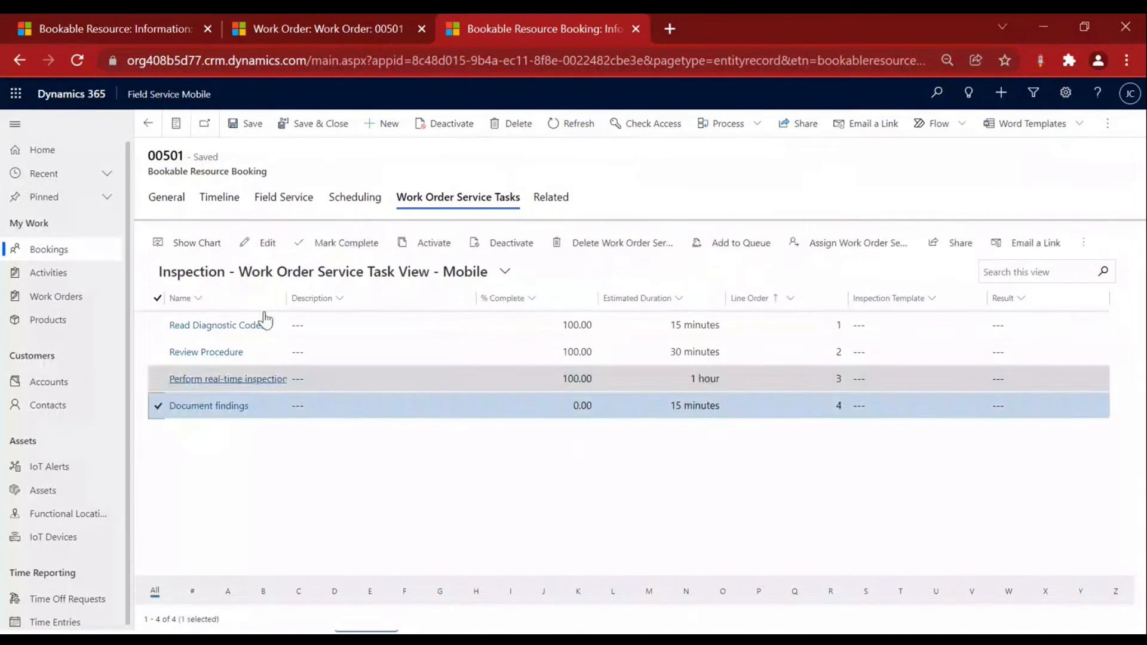
click(376, 245)
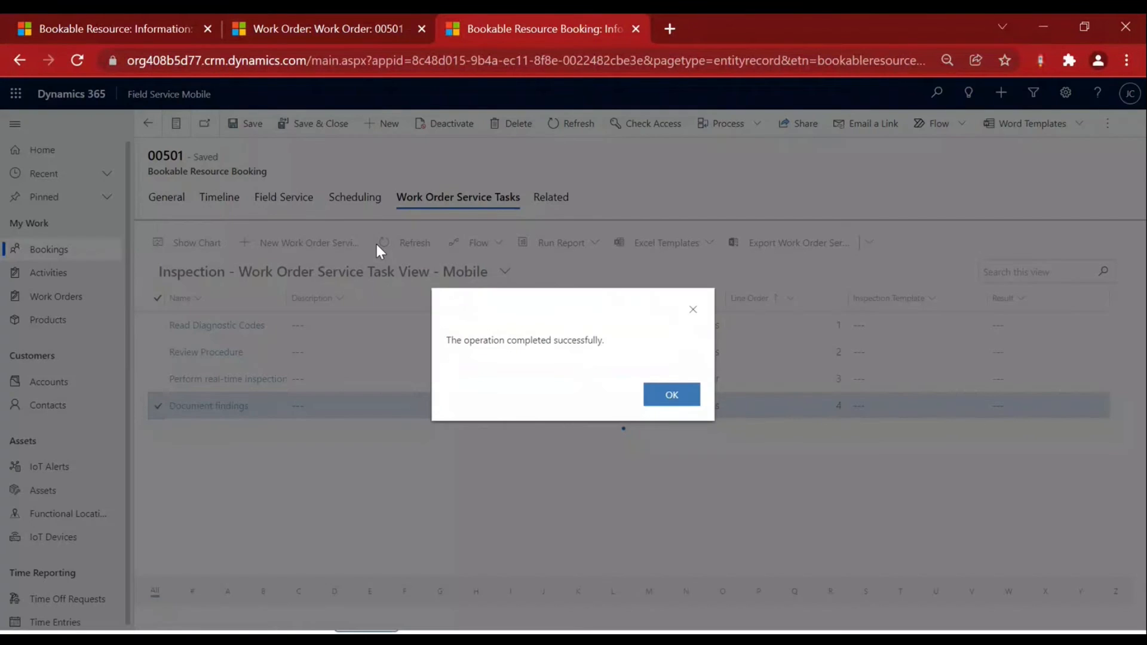
click(666, 400)
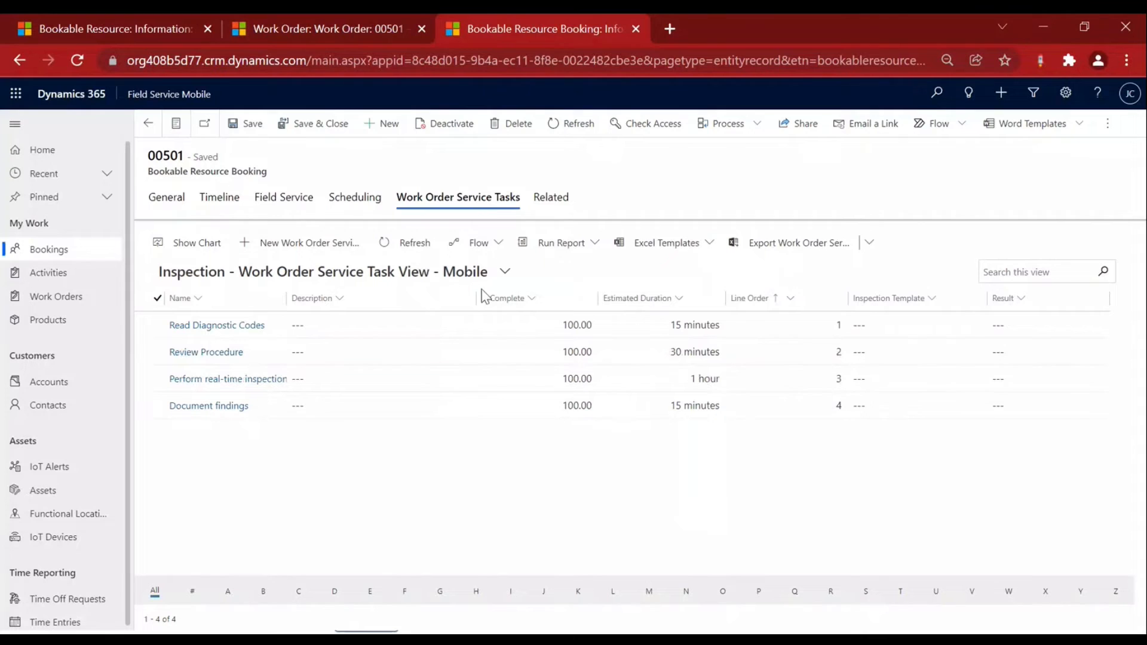
Open the booking's related work order services and save the Inspect System Health service with line status Used.
click(539, 200)
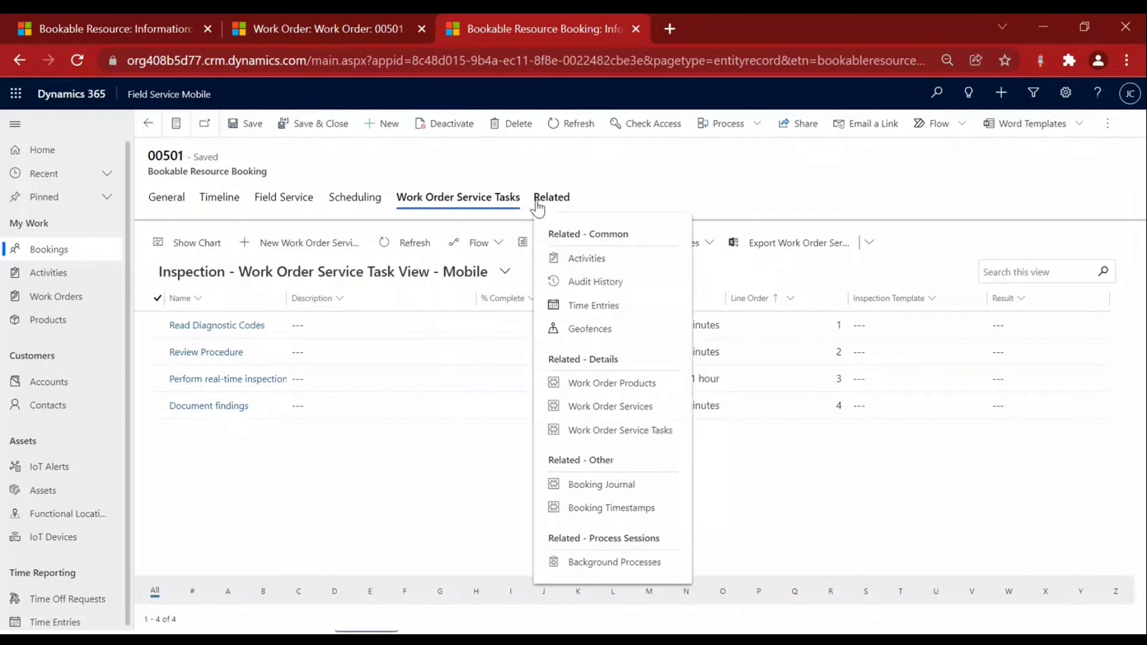
click(630, 413)
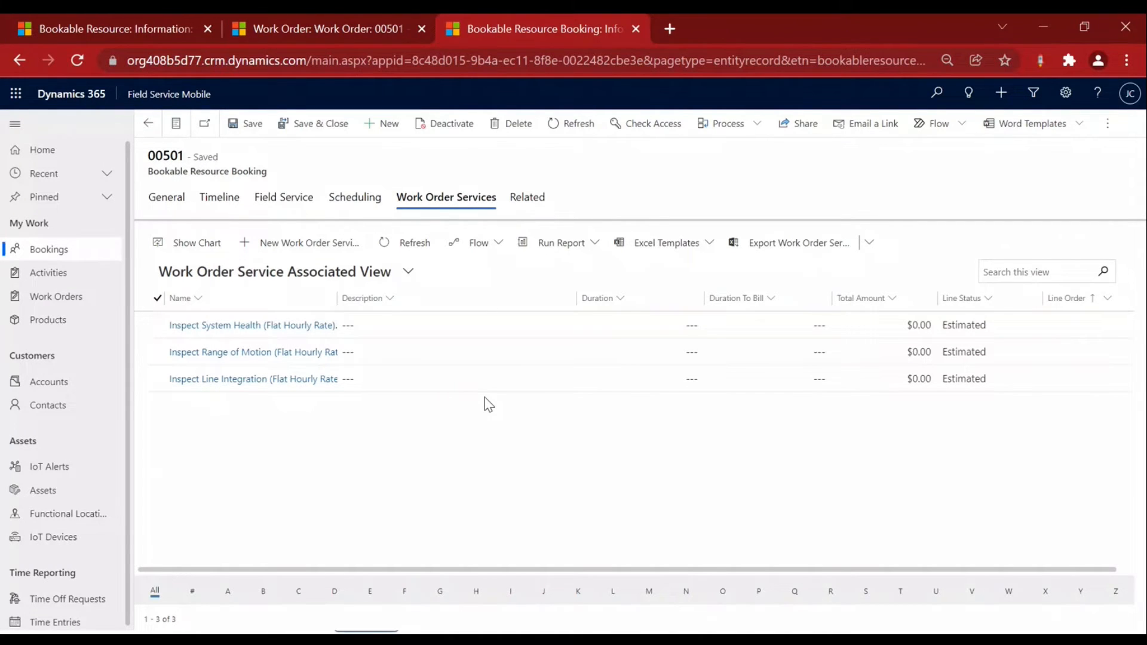
double_click(496, 325)
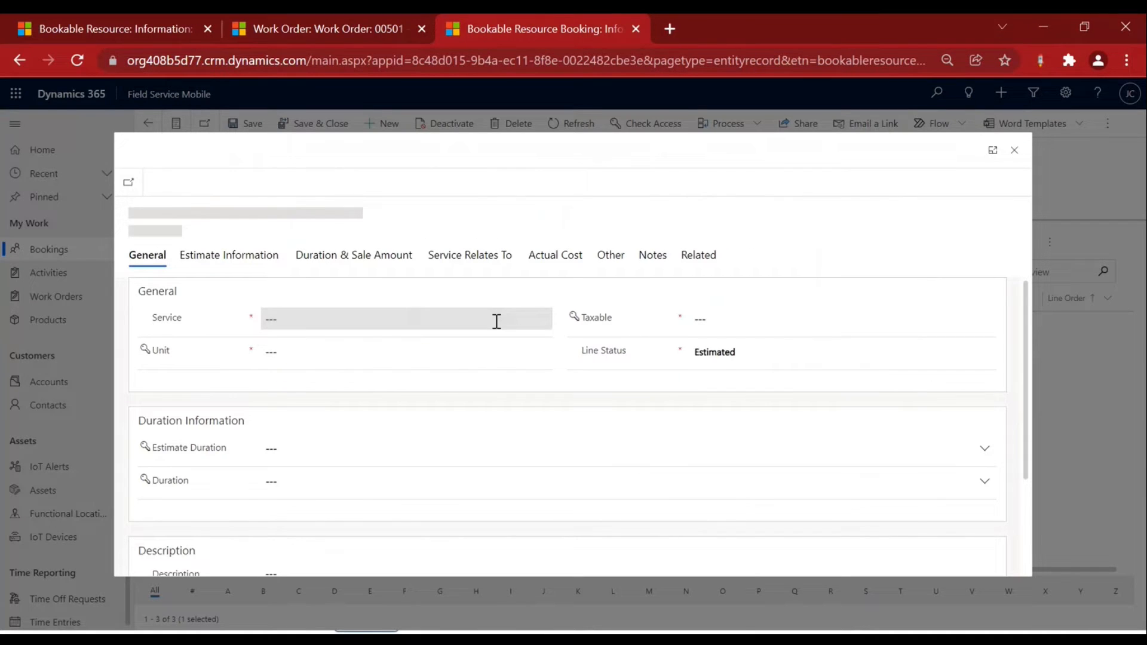
click(720, 326)
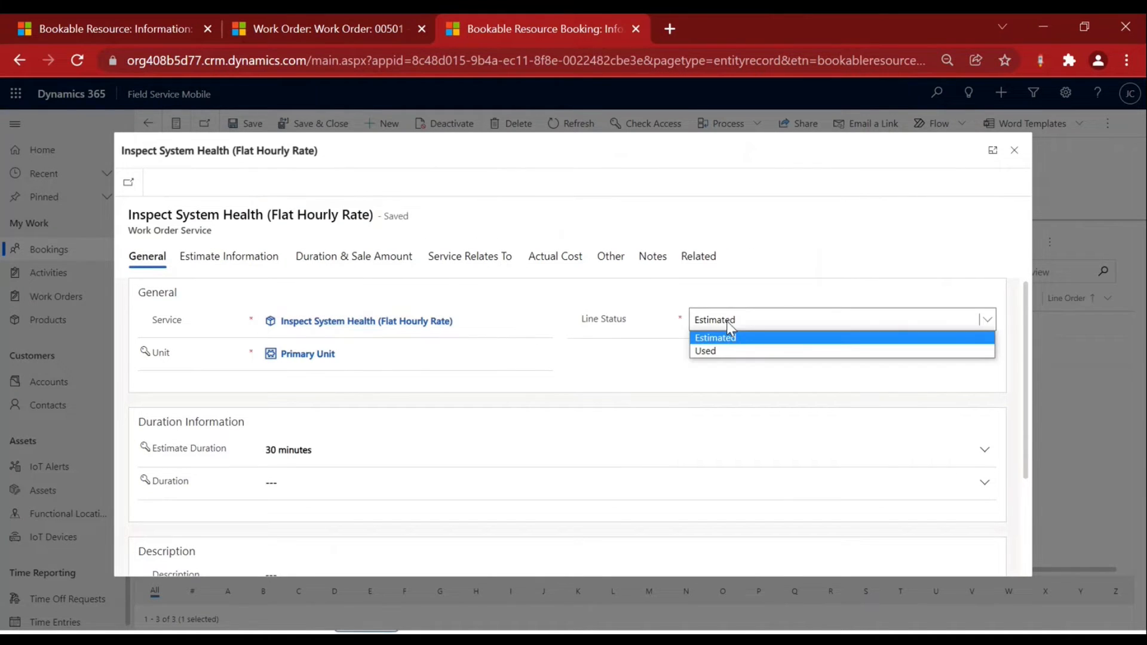
click(732, 352)
click(256, 197)
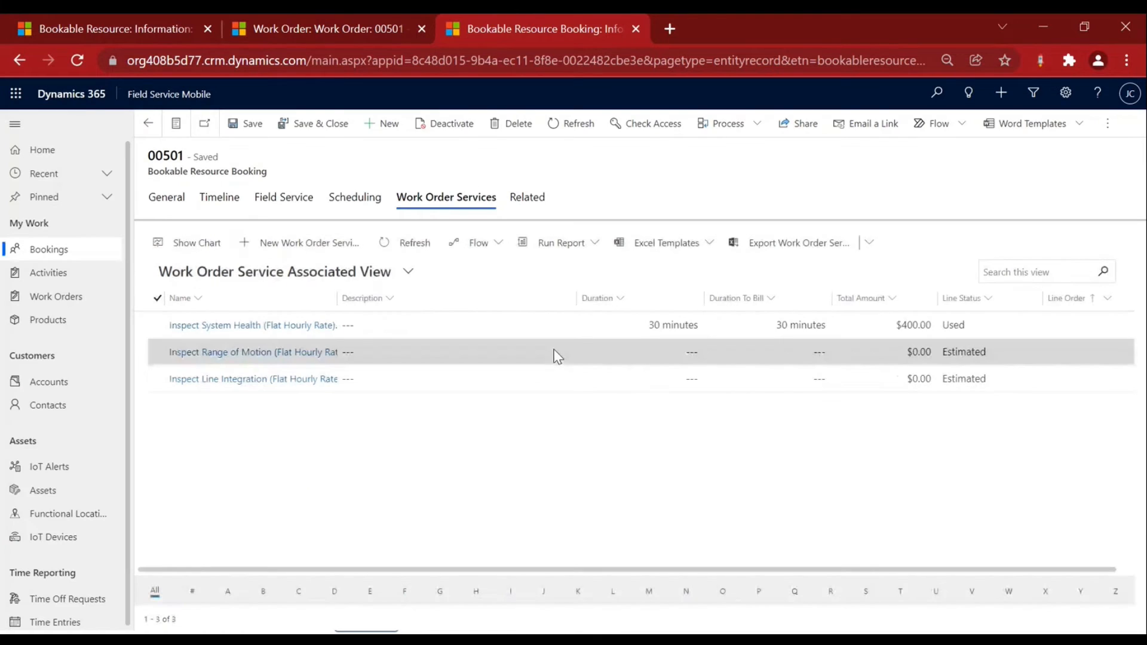
Set the line status of the Inspect Range of Motion service to Used, saving and closing its record.
double_click(535, 356)
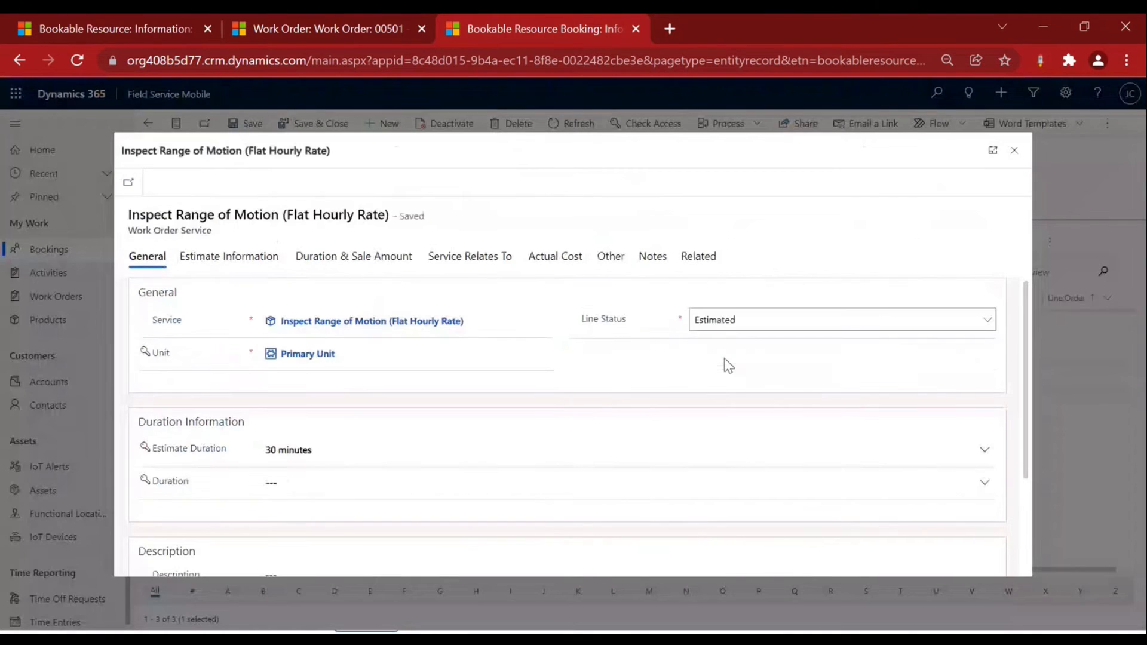
click(747, 324)
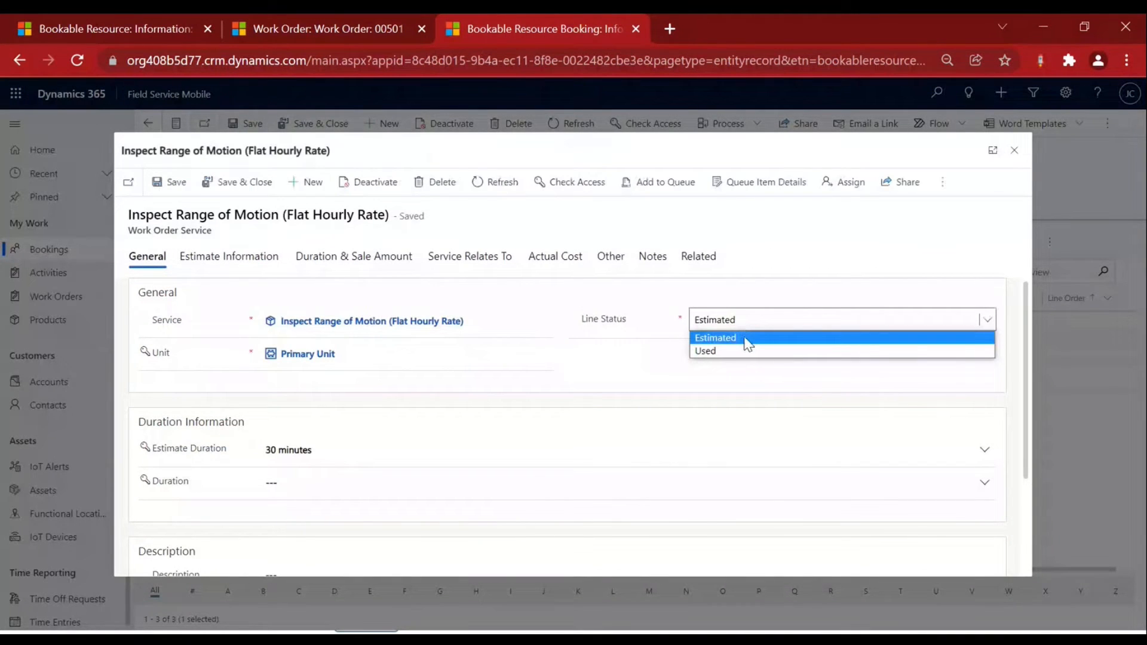
click(744, 351)
click(249, 183)
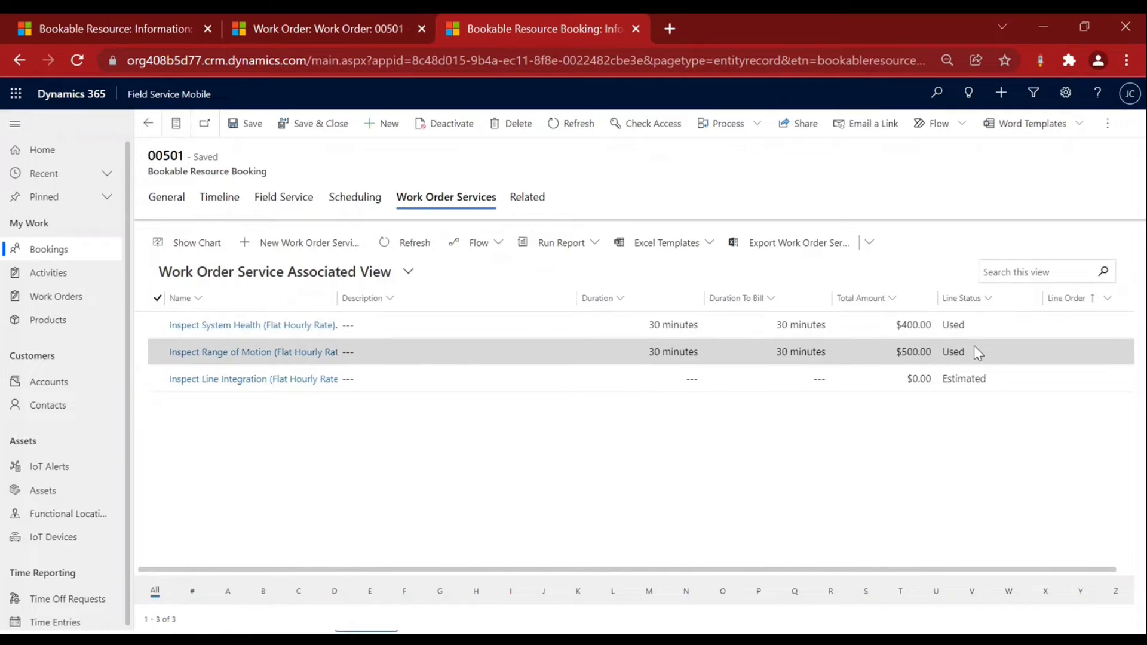
Set the booking status to Completed in the booking's general details and save the booking.
click(173, 204)
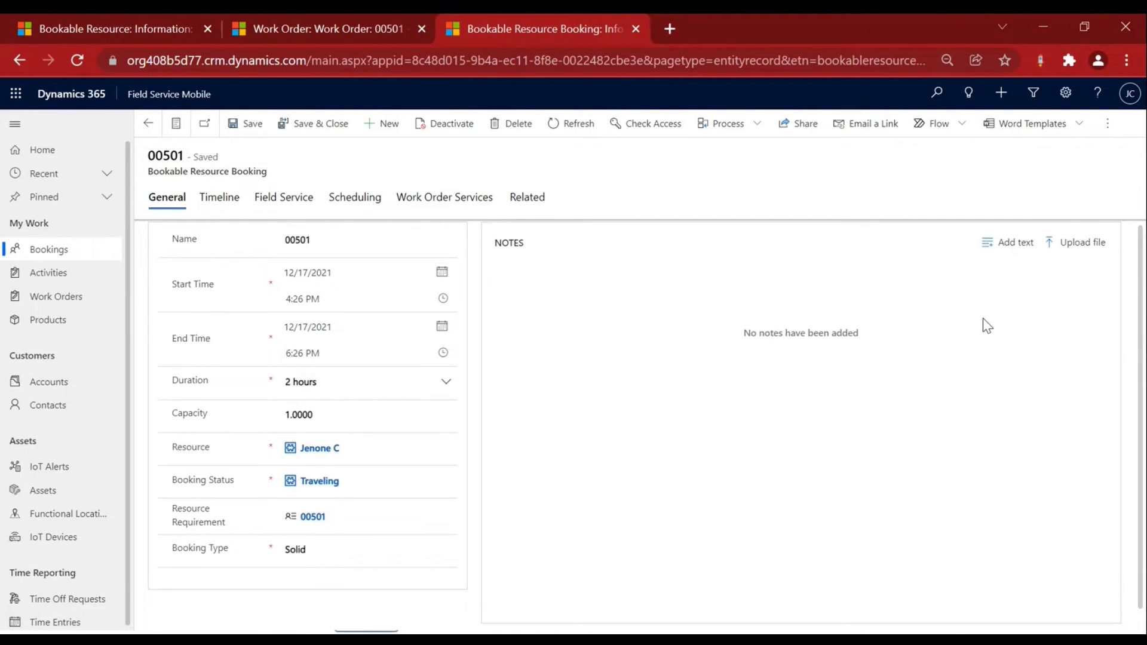
drag(502, 243, 604, 240)
click(771, 165)
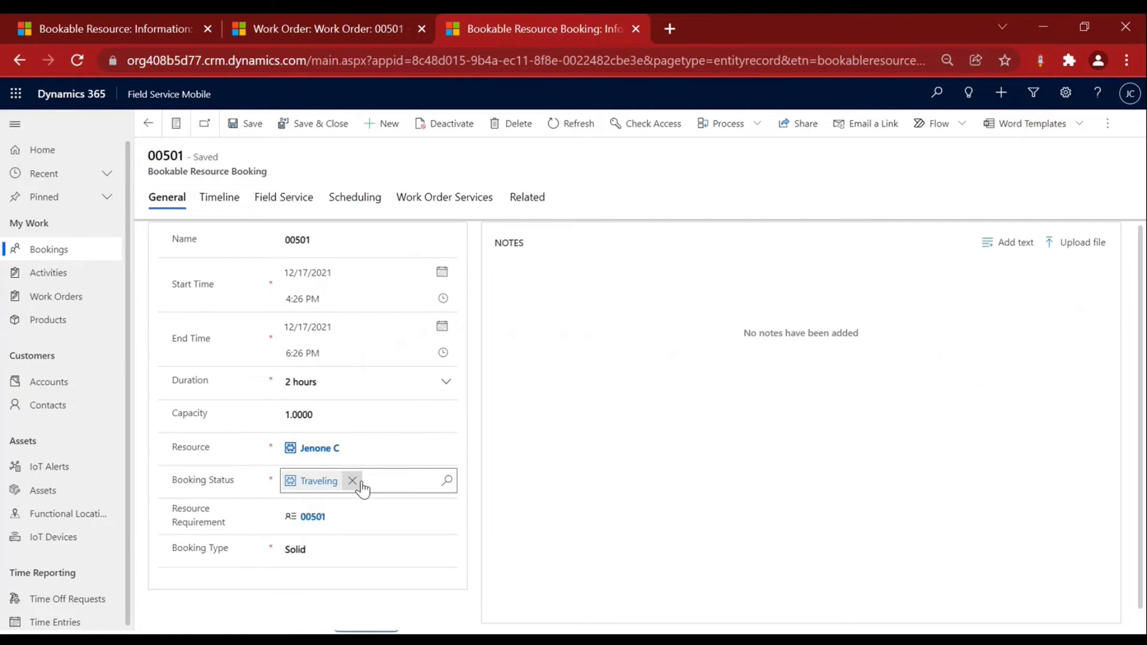
click(353, 482)
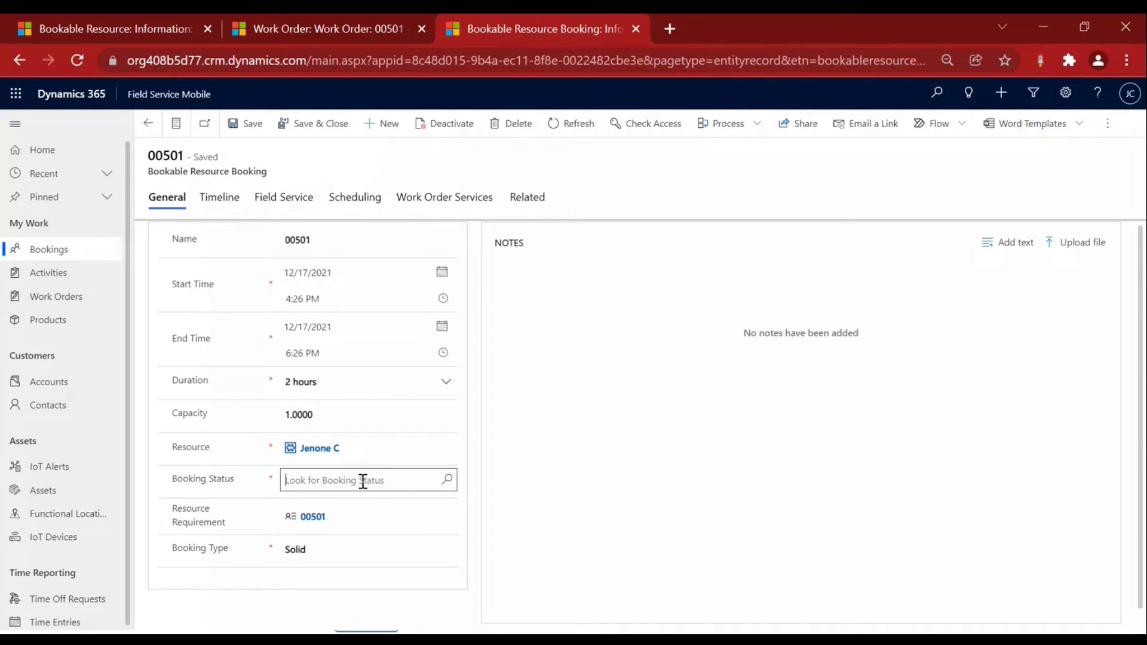
click(362, 482)
click(385, 397)
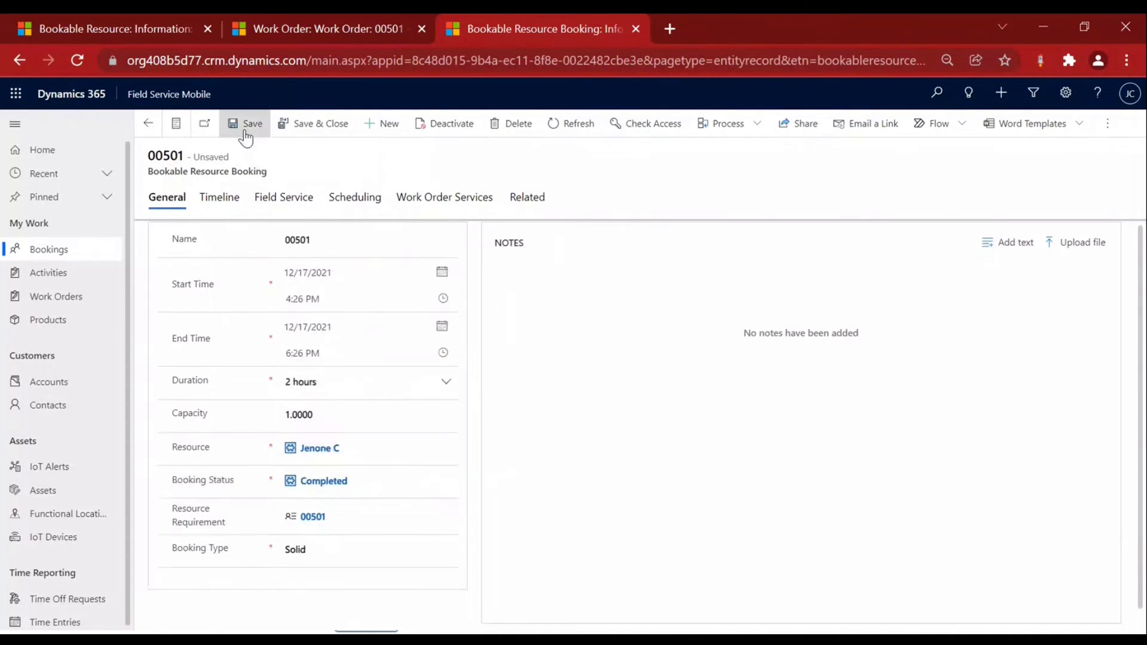
click(246, 129)
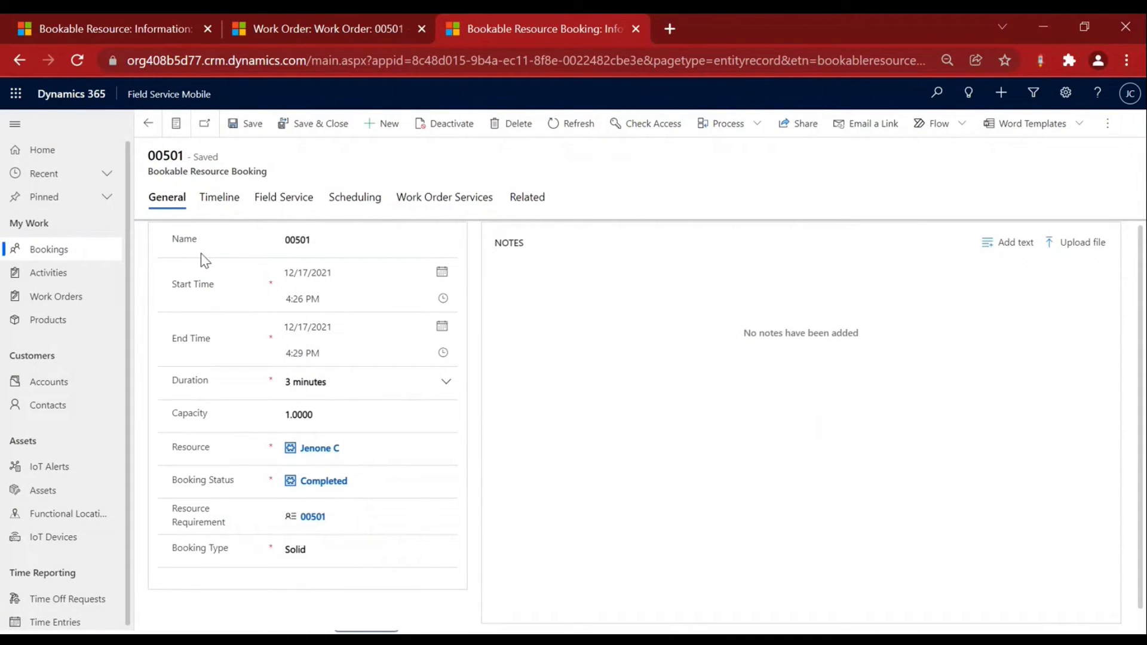
Check the bookings list, switch to the work order in Field Service and refresh it to check its system status.
click(47, 253)
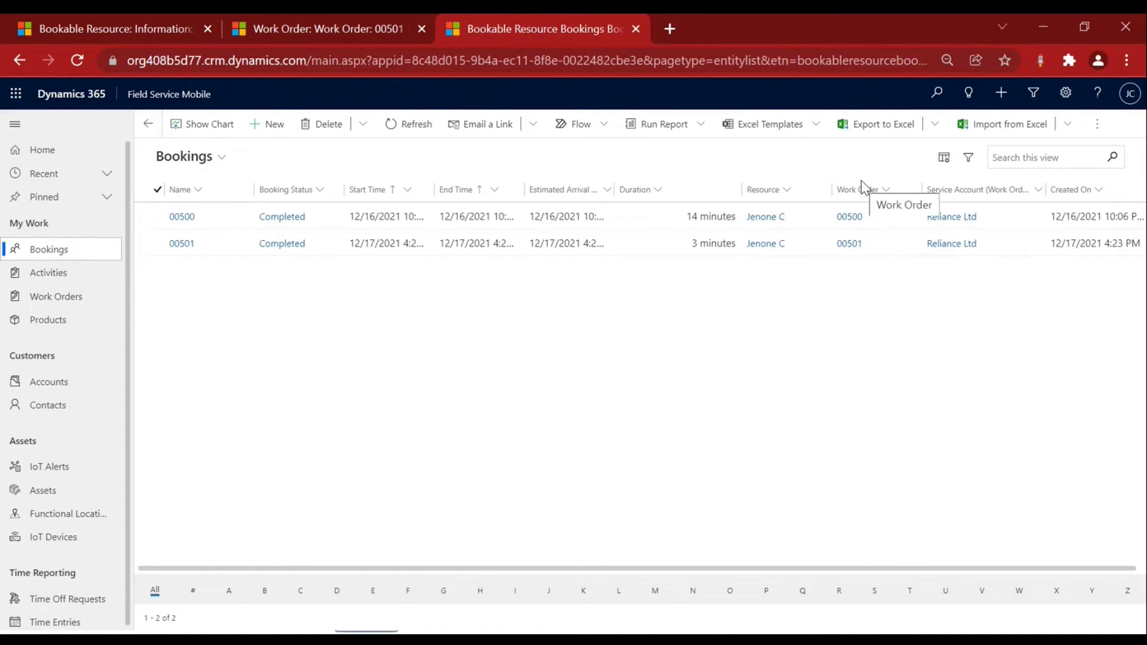
click(361, 27)
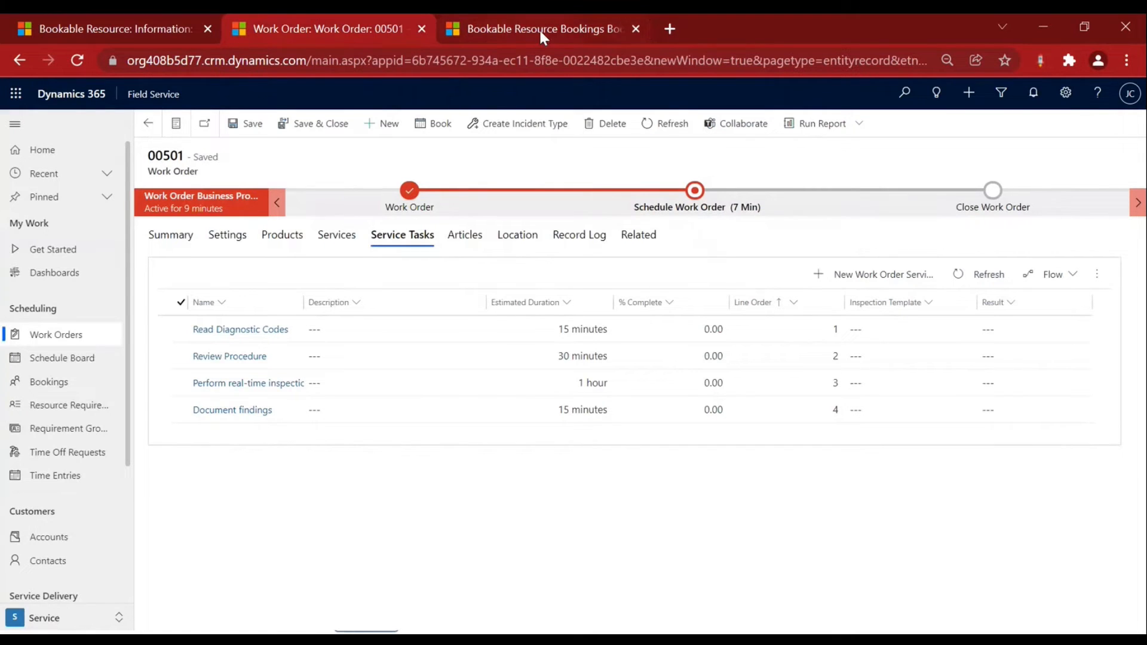
click(158, 242)
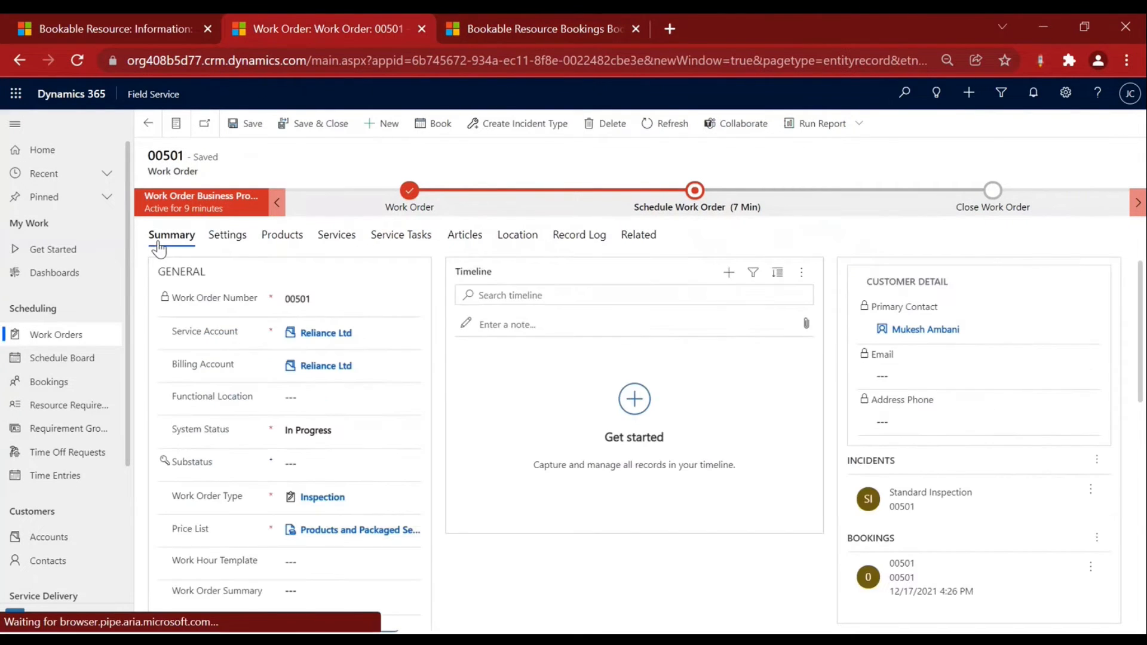
click(660, 123)
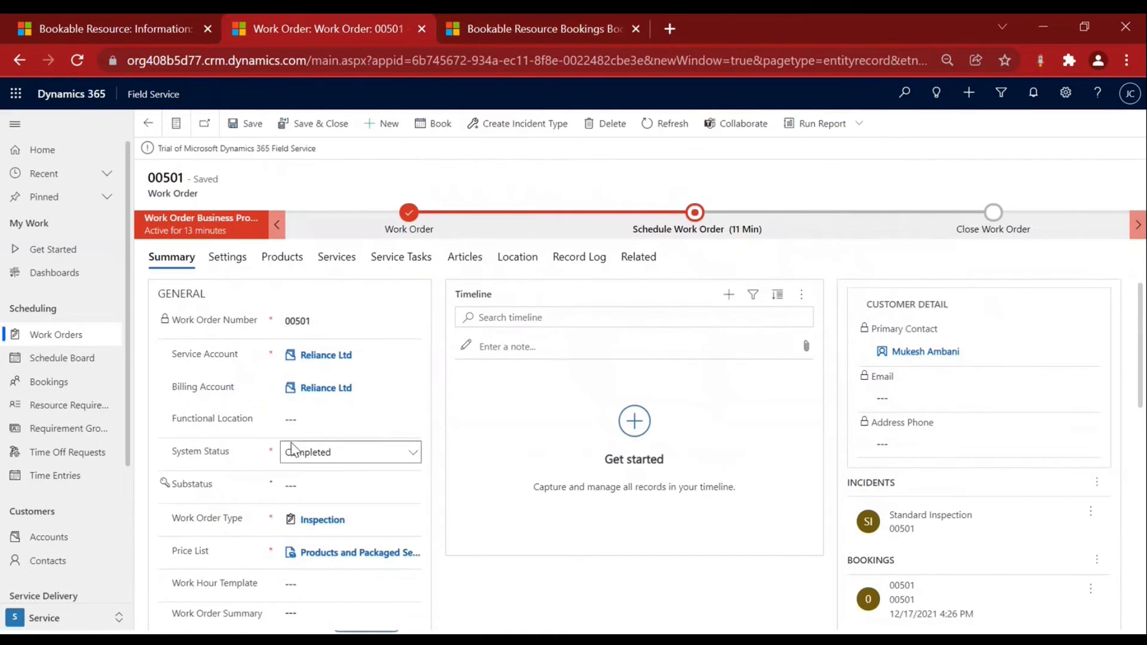
drag(234, 454, 168, 458)
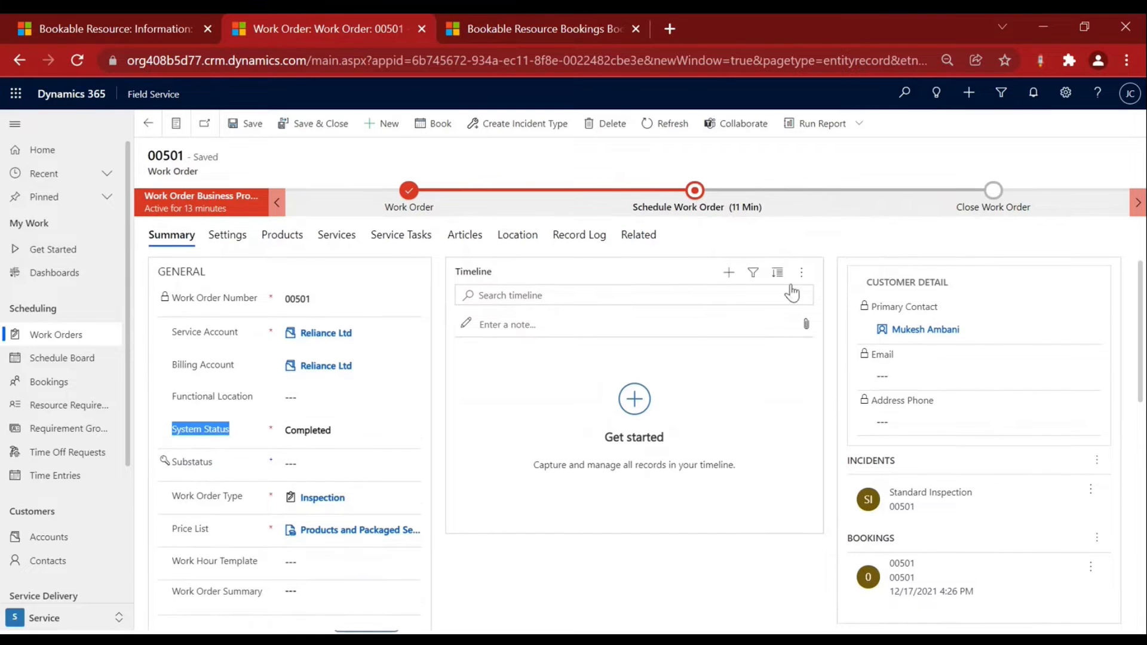
Advance the work order to the Close Work Order stage and save it with system status Posted.
click(695, 190)
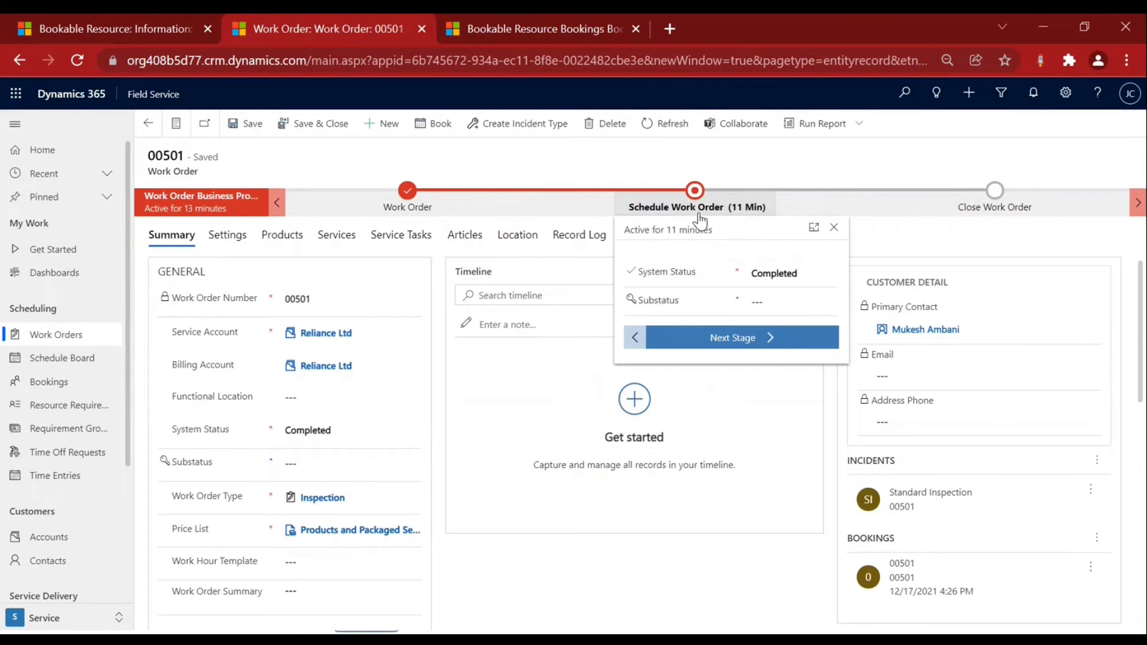
click(775, 344)
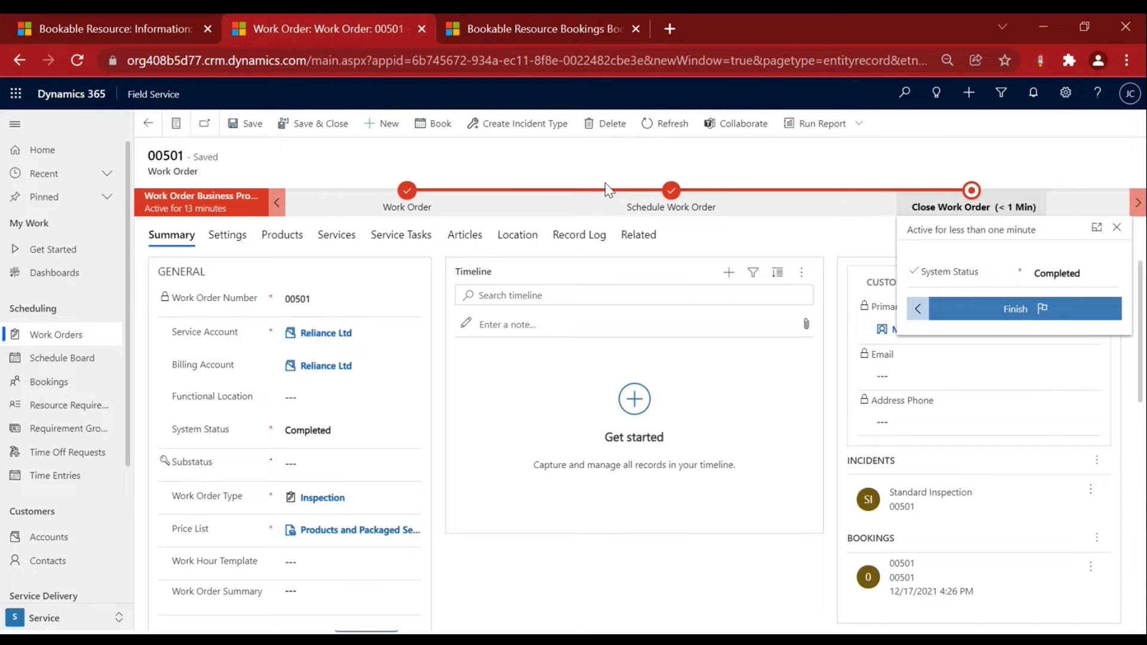
click(1097, 282)
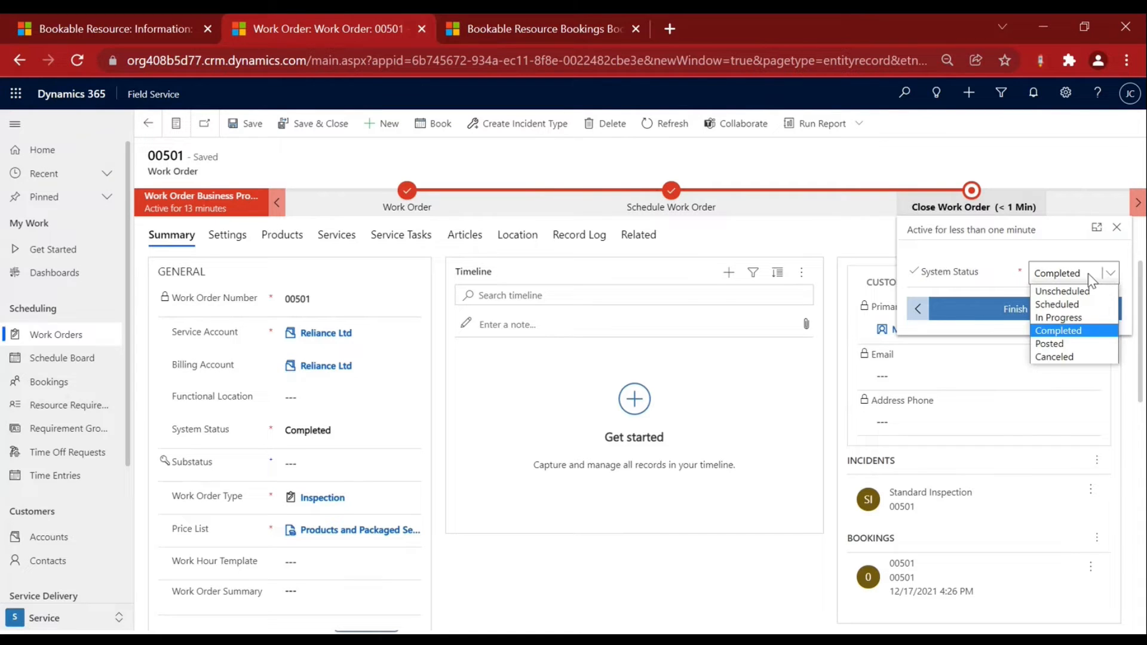
click(1070, 344)
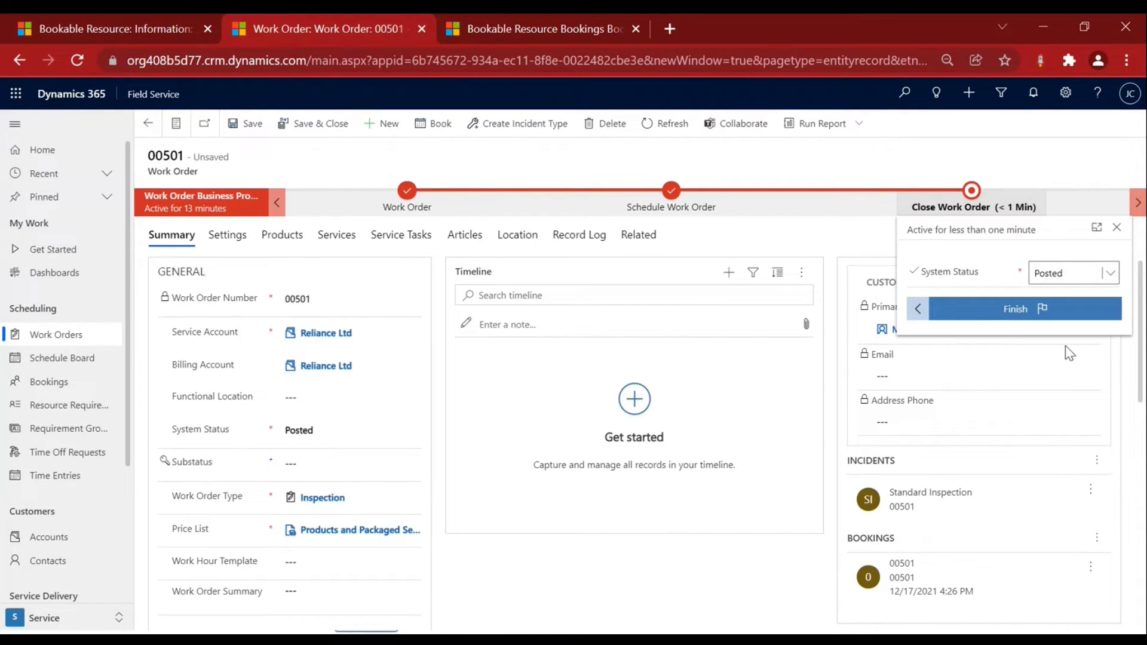
click(251, 124)
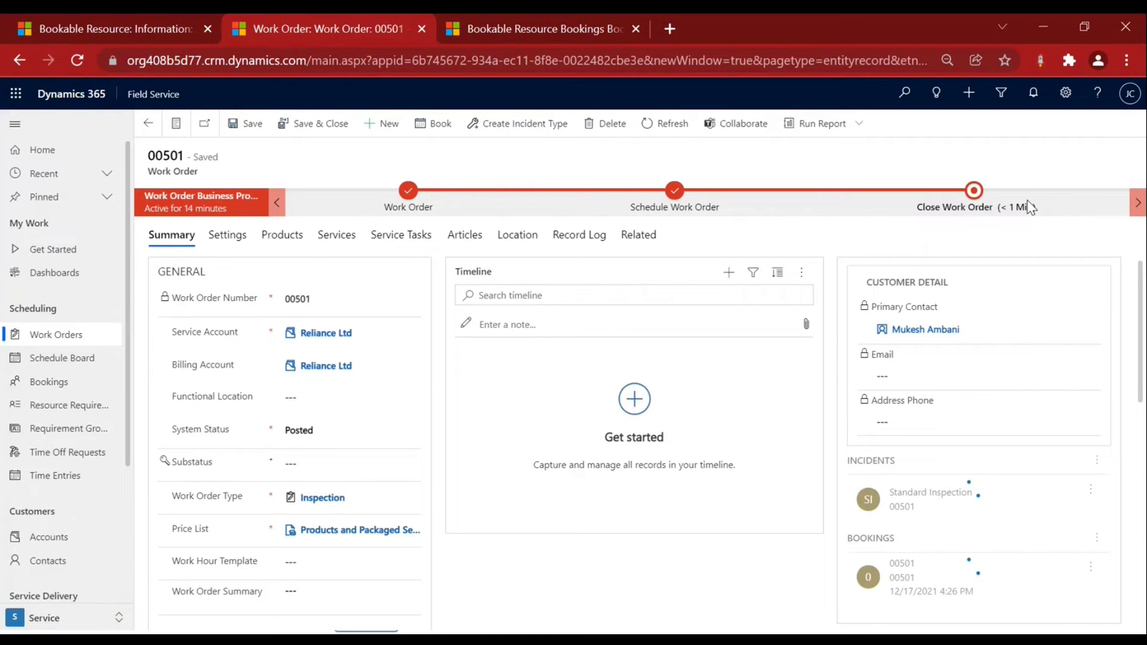
click(638, 234)
scroll(739, 379, down, 3)
scroll(739, 380, down, 1)
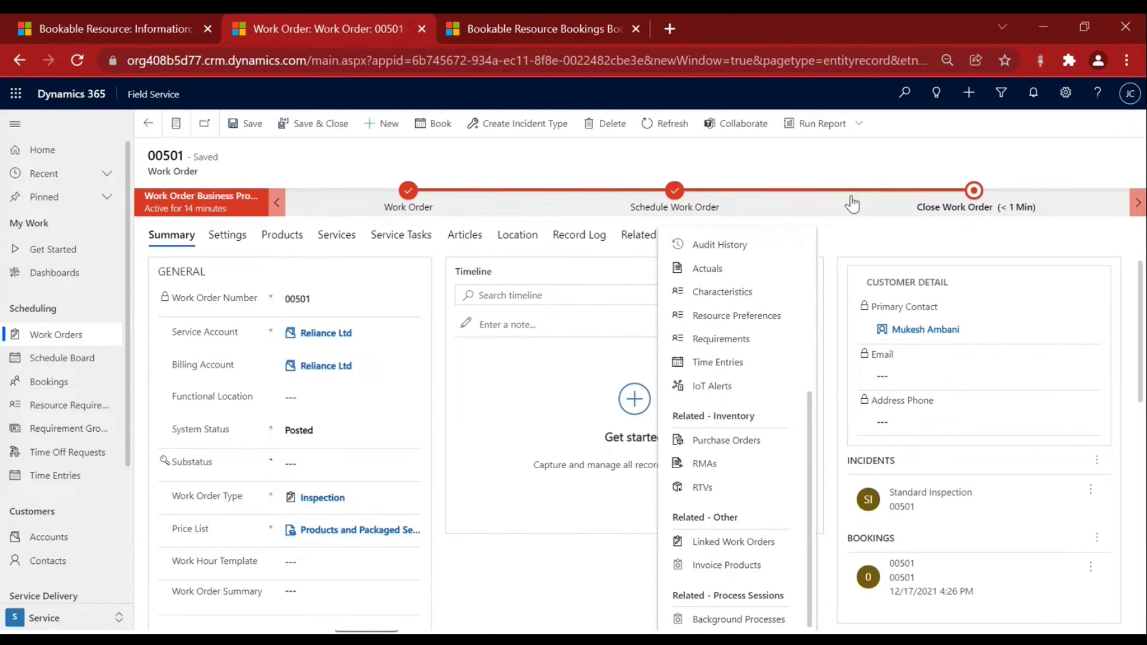
click(853, 203)
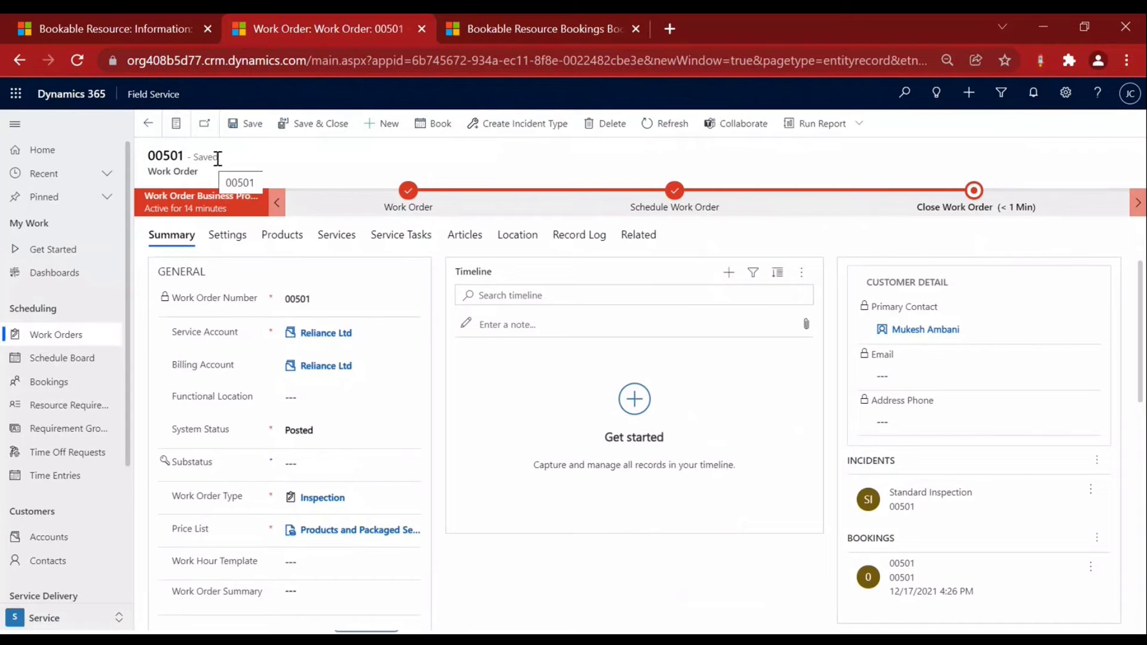
Switch to the Sales area of Field Service and open the list of invoices.
click(67, 618)
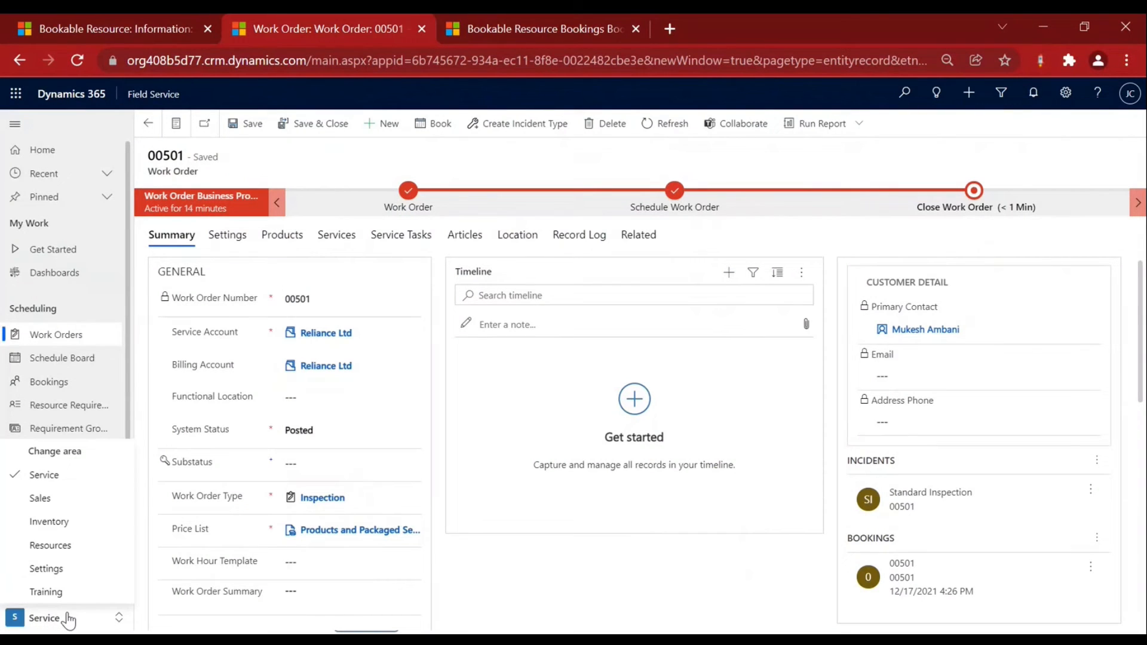
click(72, 499)
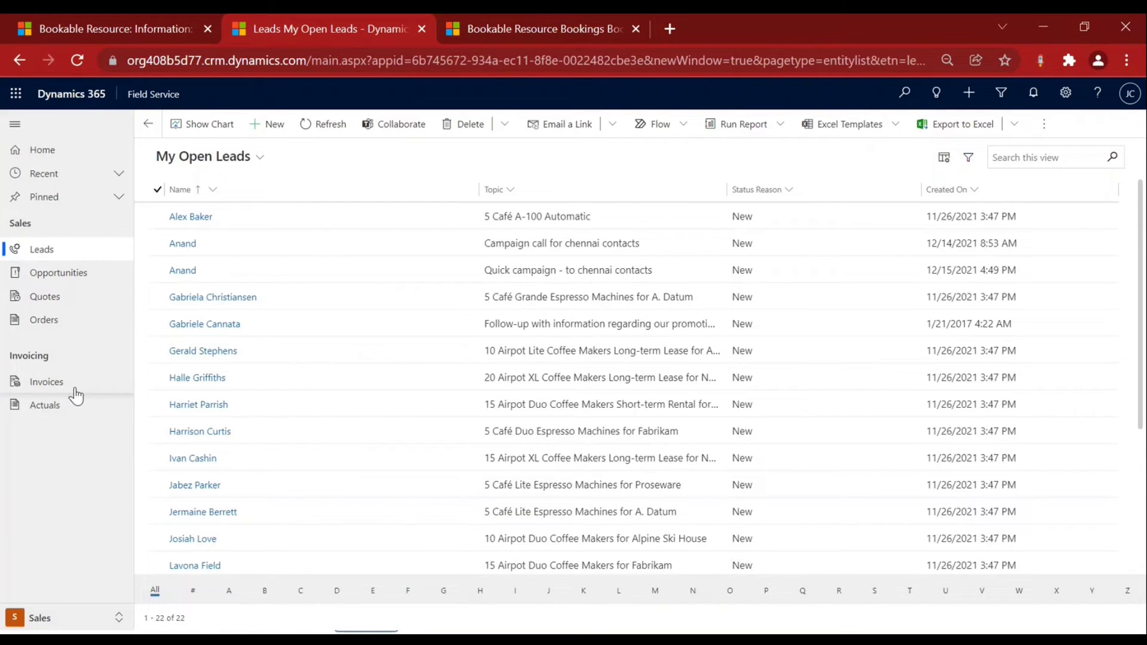
click(75, 391)
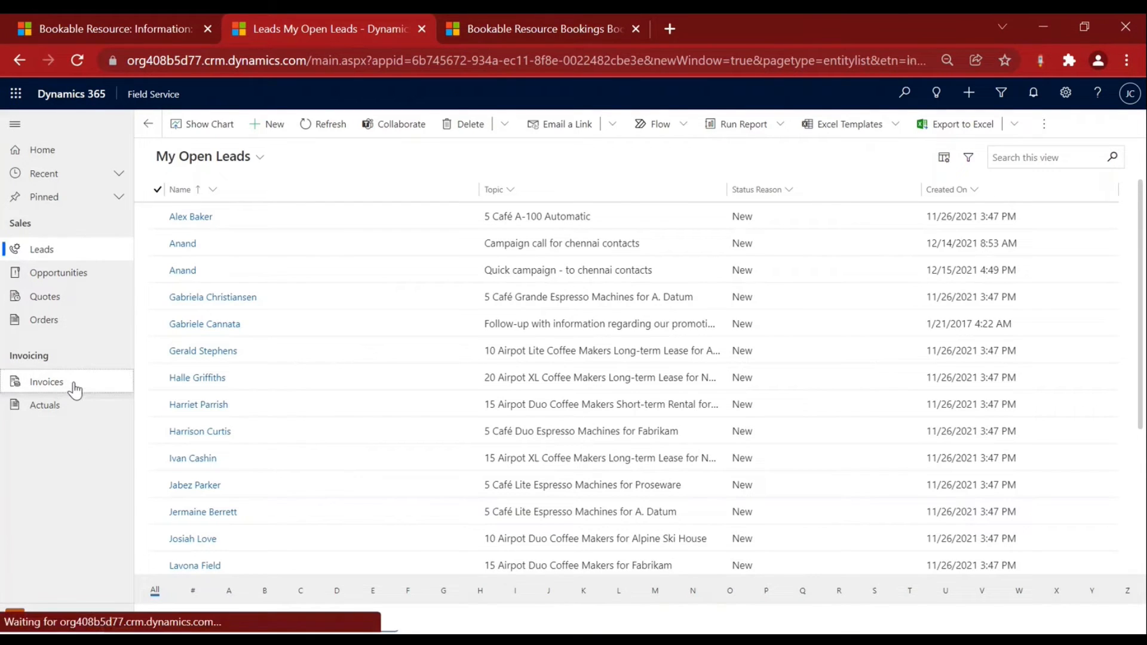
Add the Created On column to the service-maintenance invoice list and sort the invoices from newest to oldest.
click(947, 157)
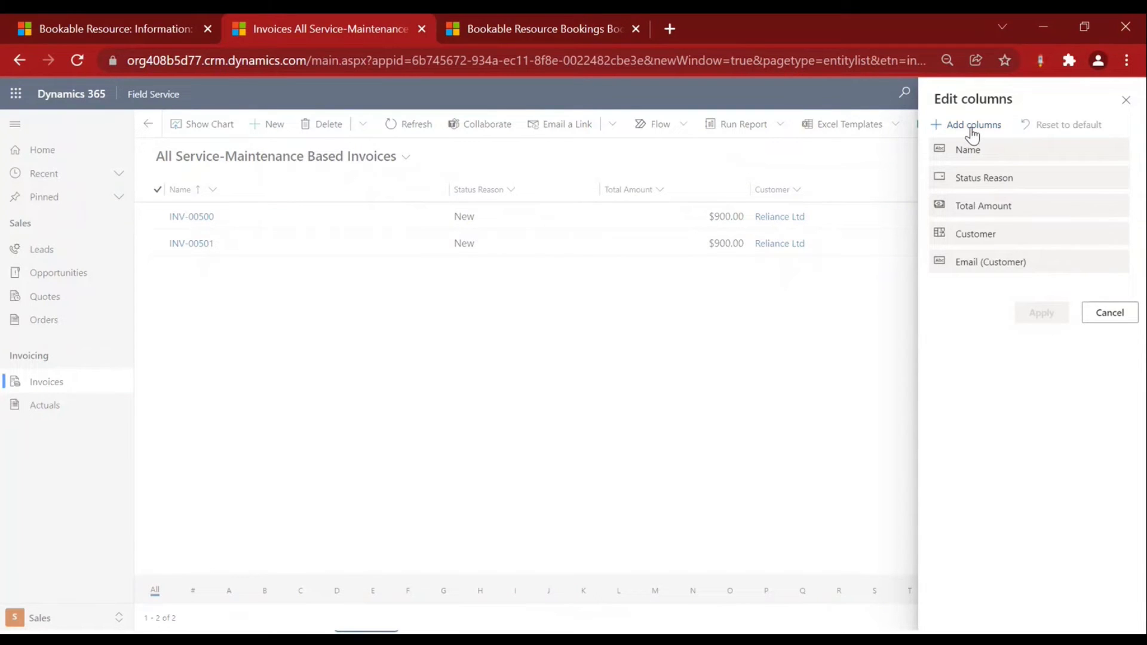
click(973, 126)
click(980, 148)
text(creat)
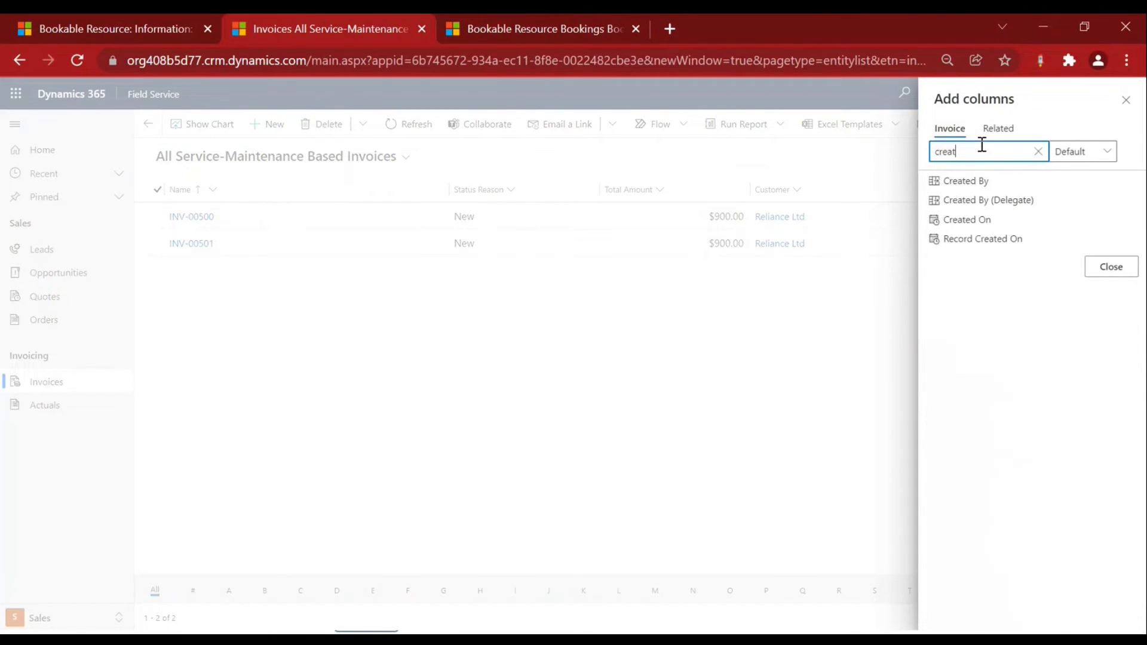
click(989, 222)
click(1106, 264)
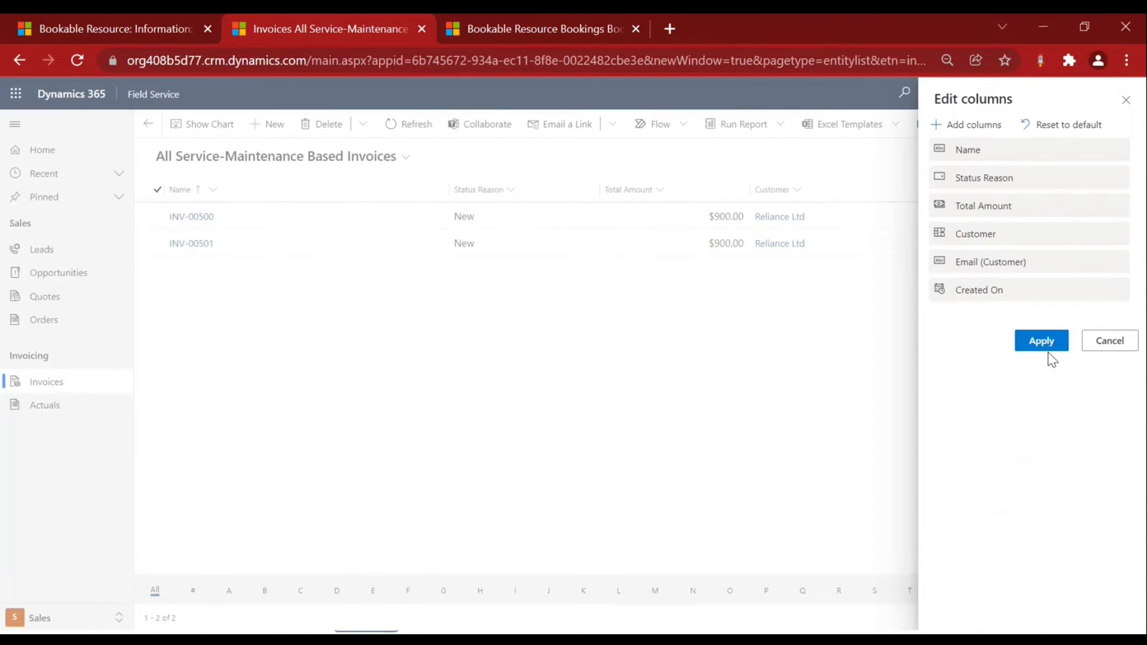
click(1041, 341)
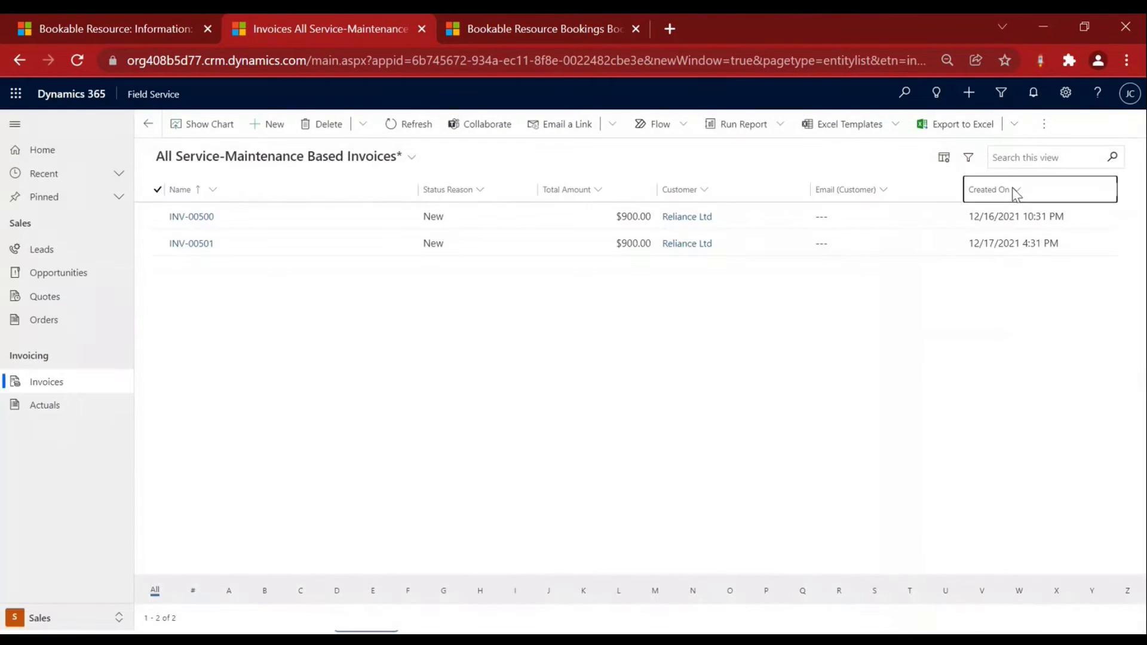
click(1013, 190)
click(1001, 238)
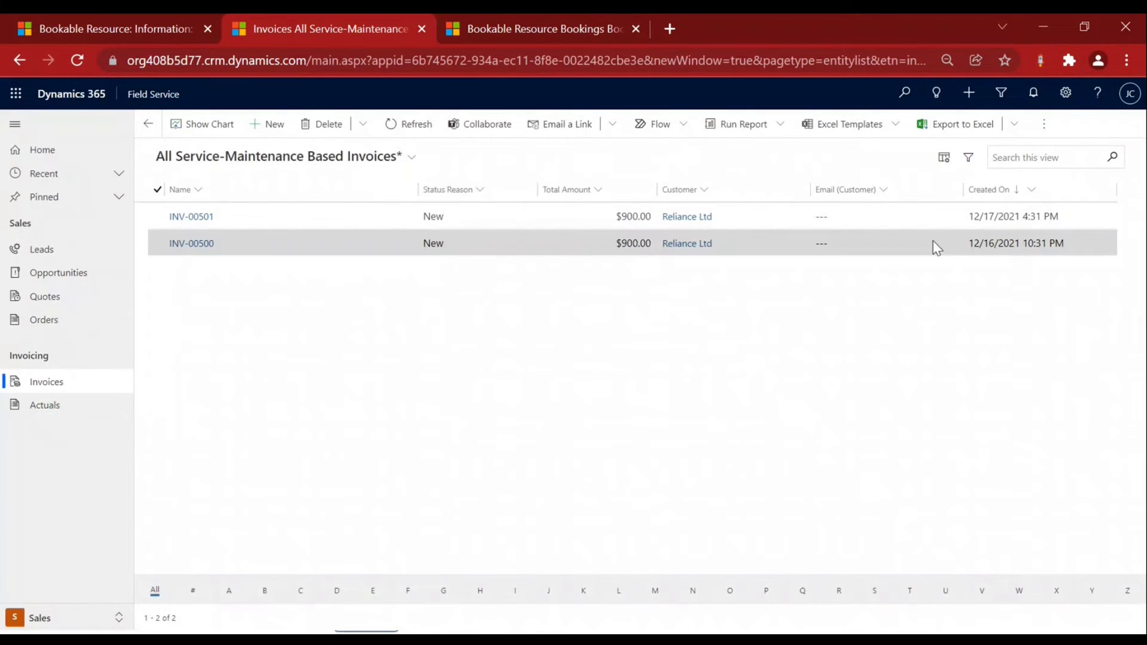
Open the most recently created invoice, examine its detail and total amounts, and switch to the Field Service PowerPoint slide show.
click(159, 215)
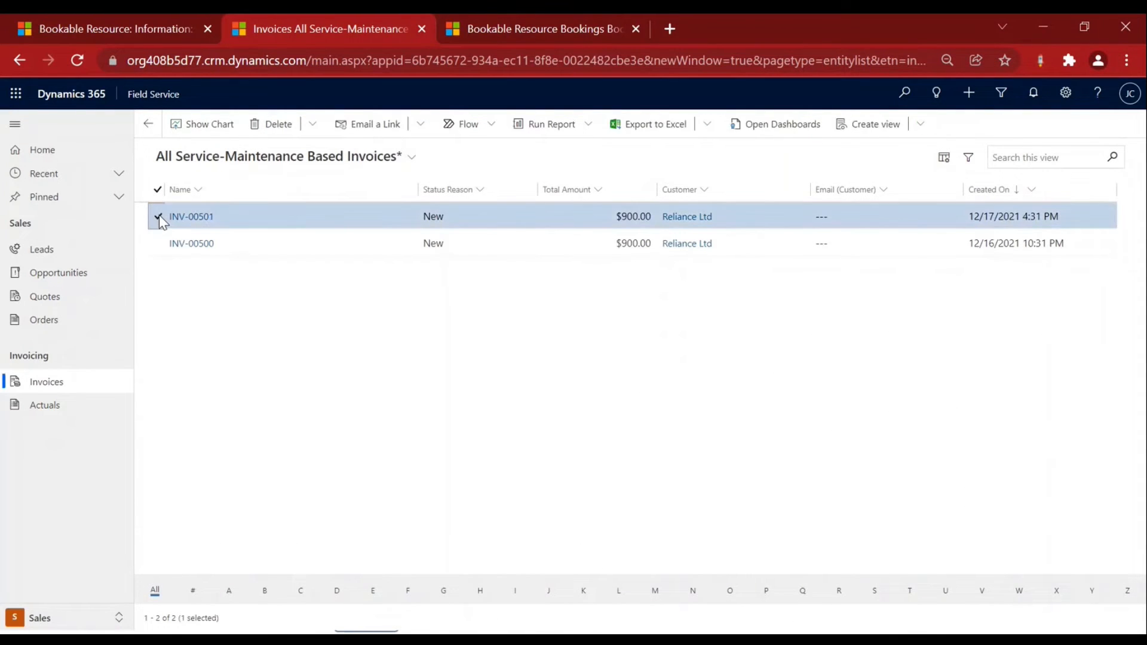
click(192, 217)
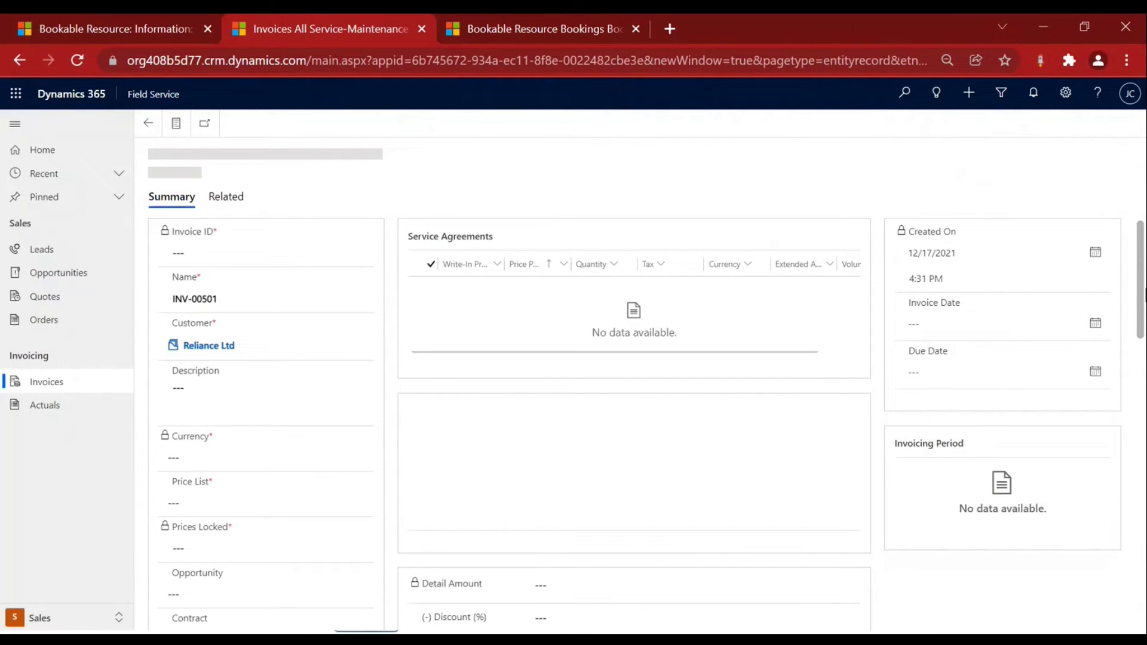
scroll(562, 310, down, 3)
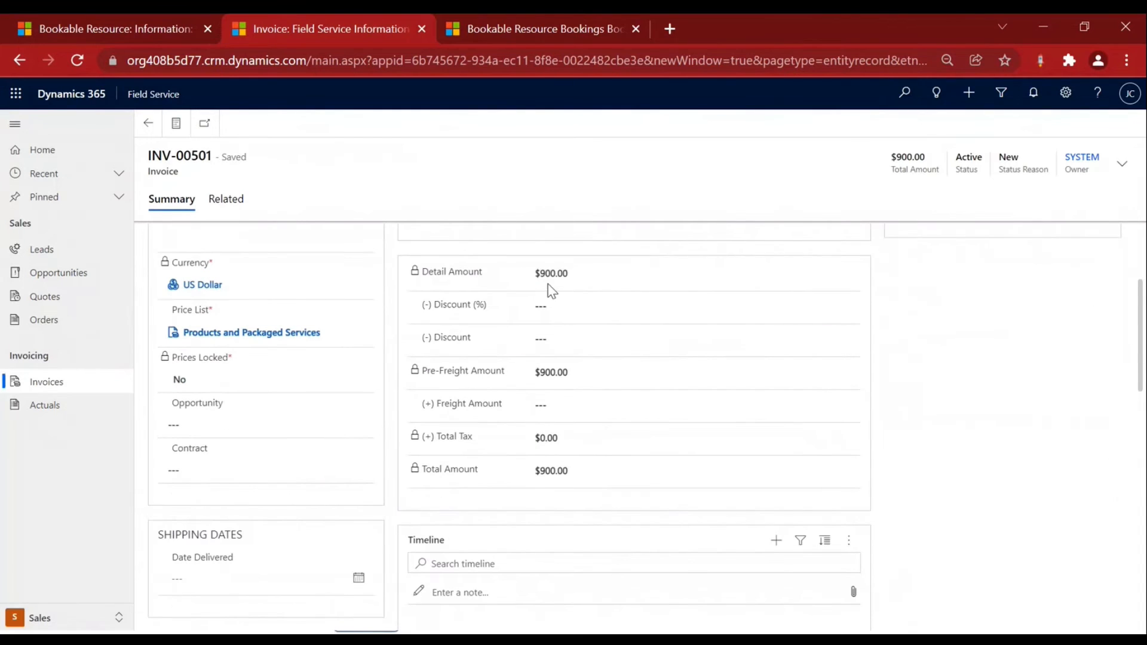
drag(535, 275, 575, 277)
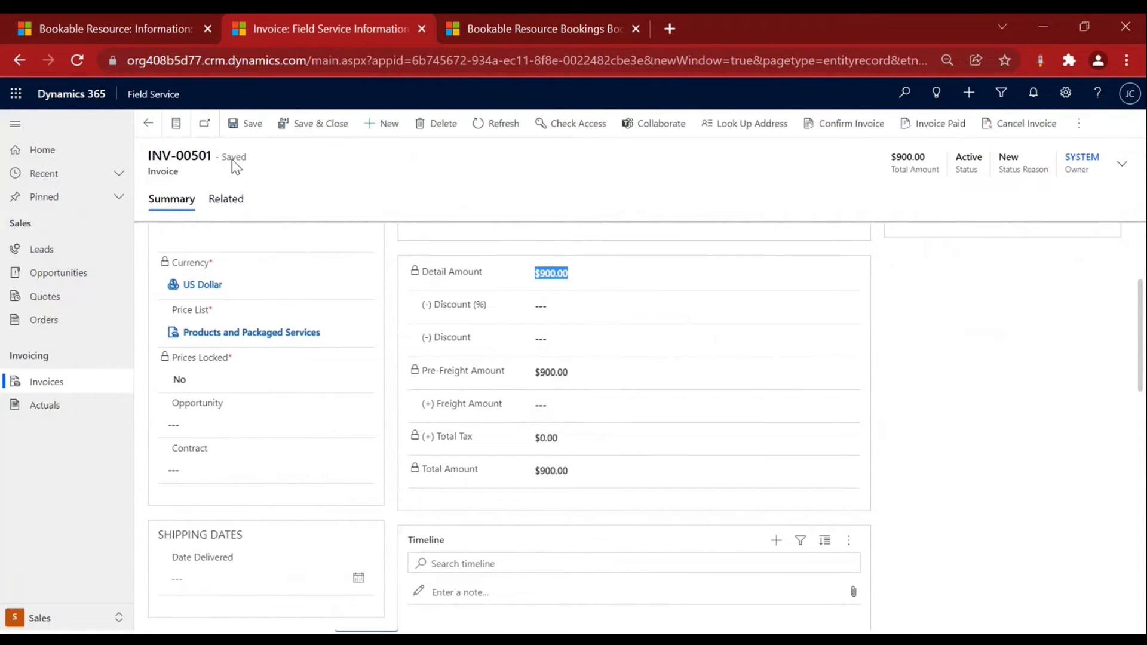
scroll(432, 355, down, 1)
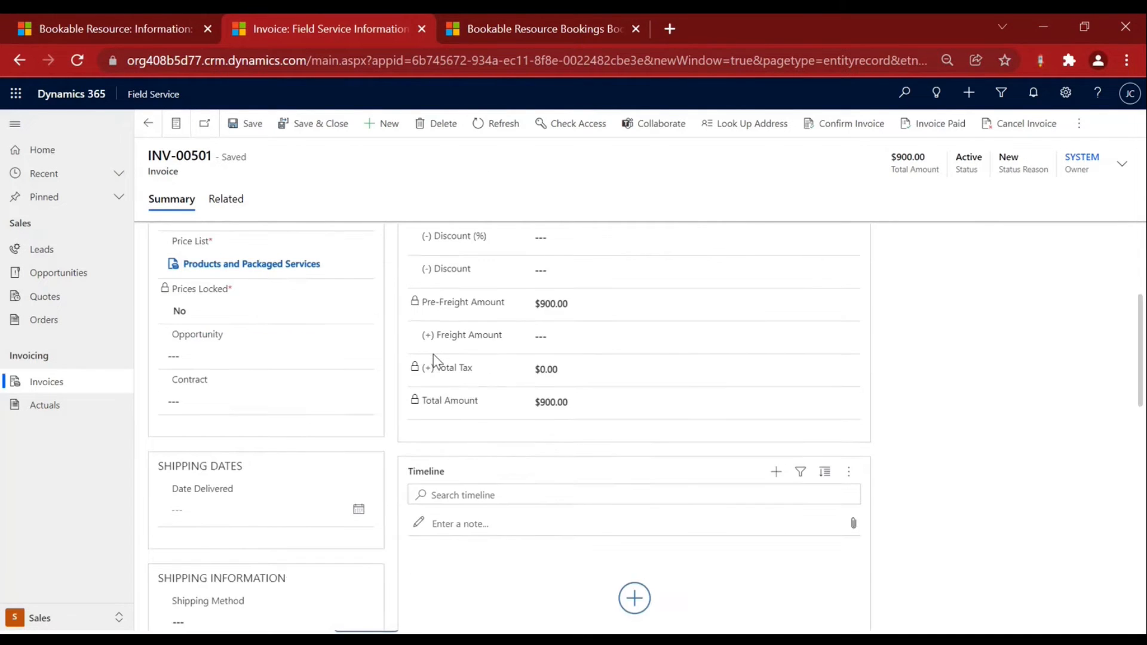
scroll(553, 436, down, 2)
scroll(533, 403, up, 4)
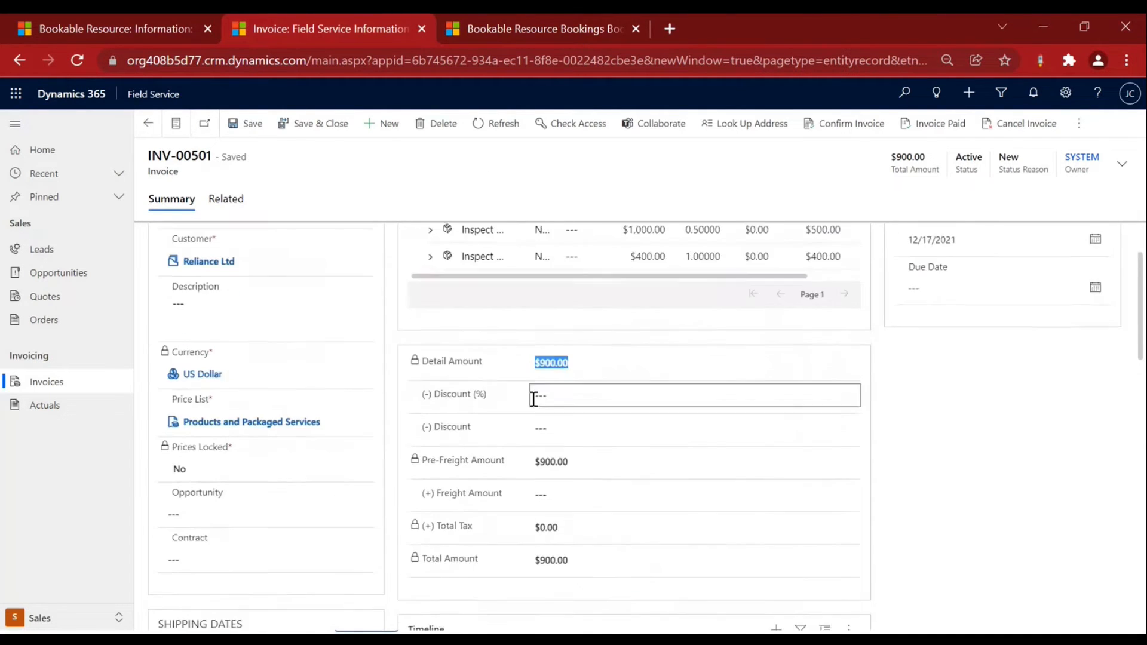
scroll(534, 399, up, 1)
key(alt+Tab)
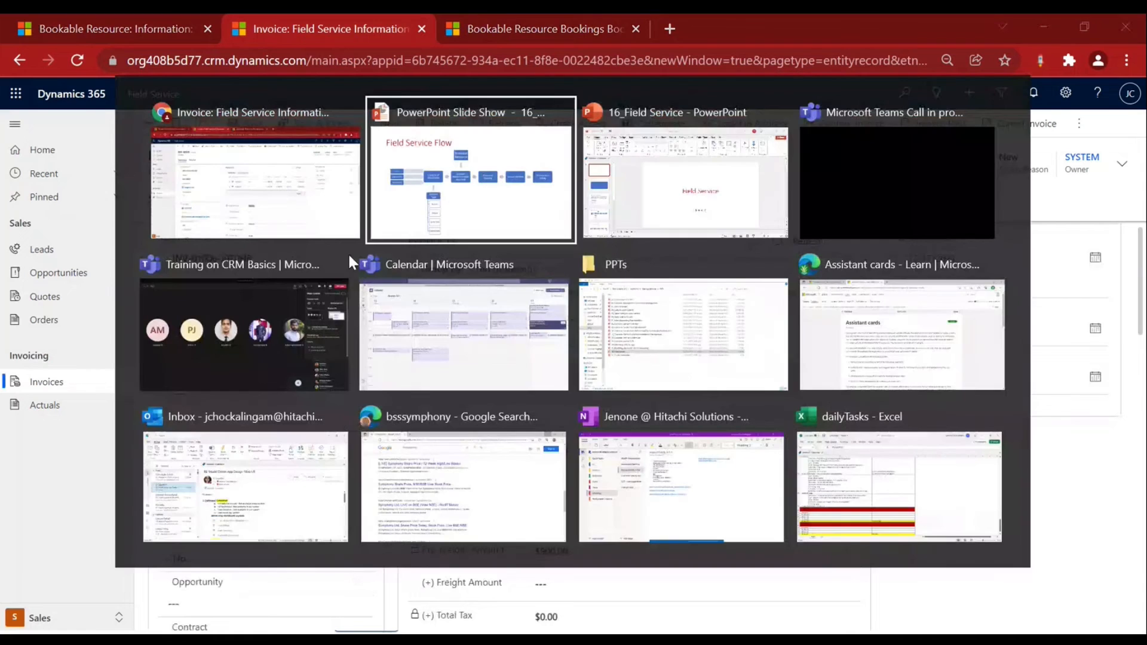
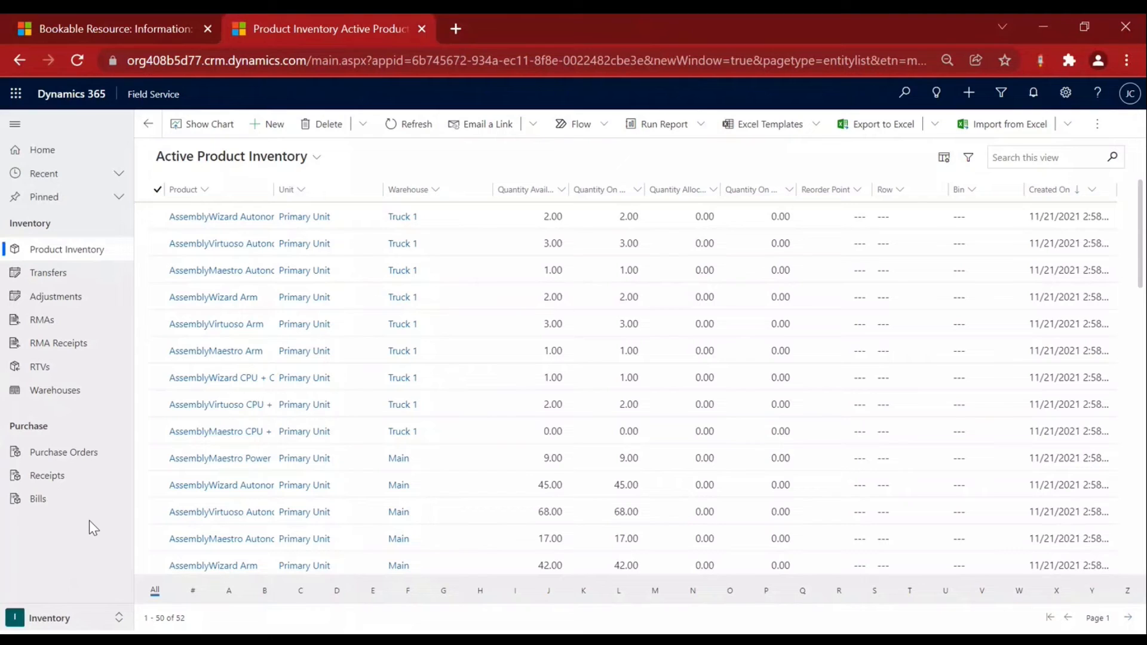
Open the Main warehouse from the warehouse list and examine its related product inventory quantities.
click(56, 392)
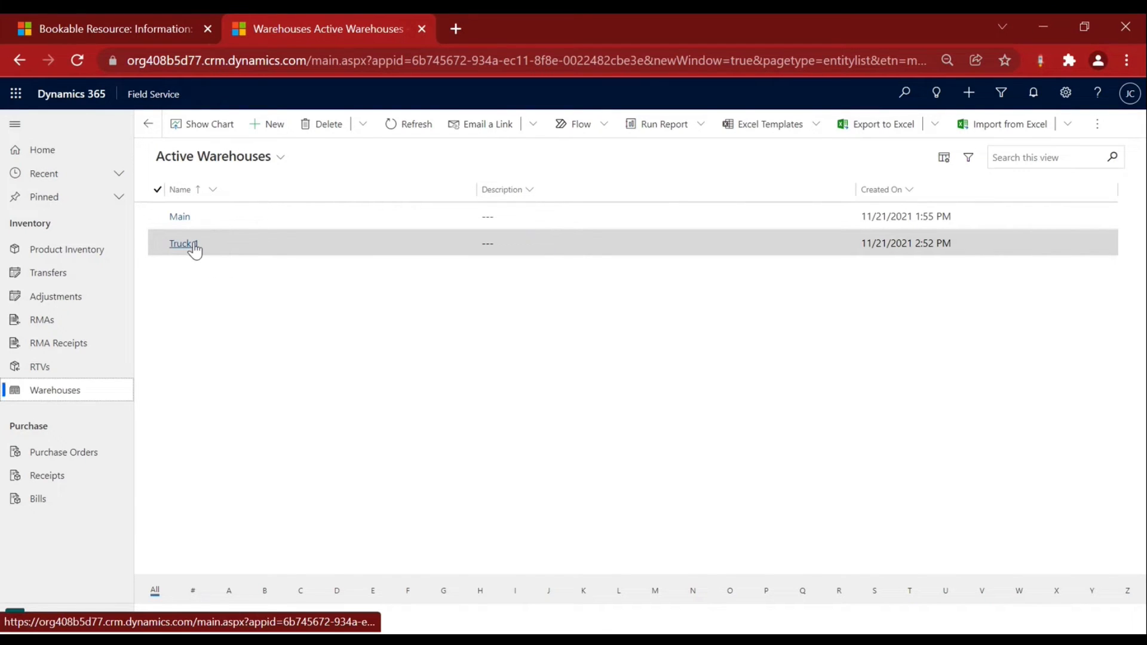
click(180, 217)
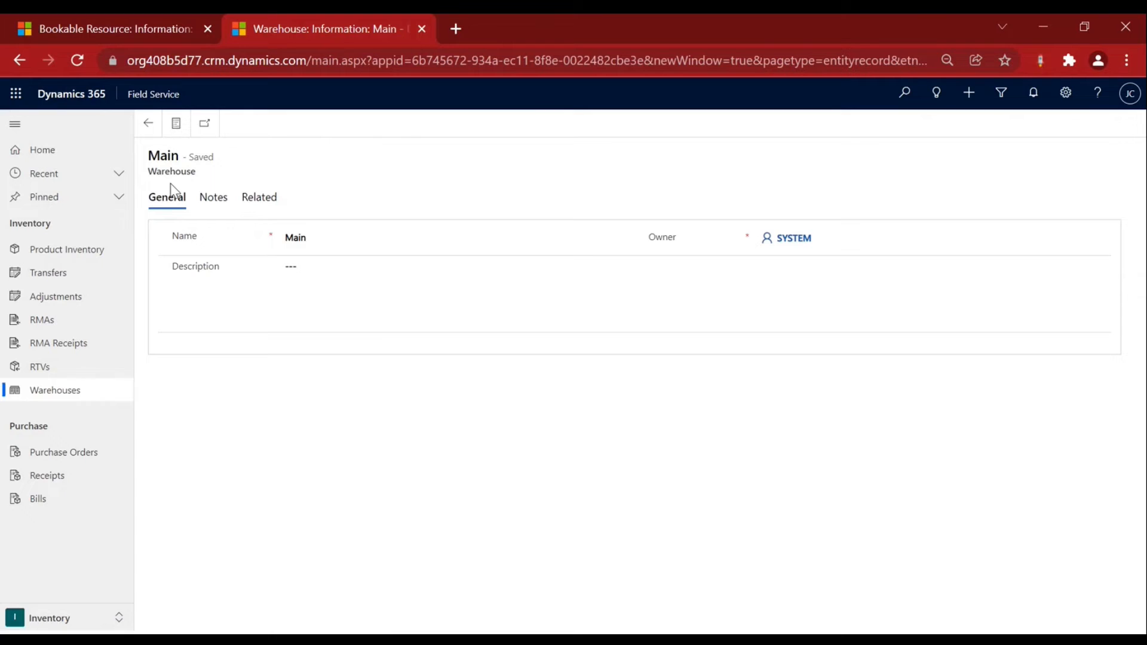
click(261, 199)
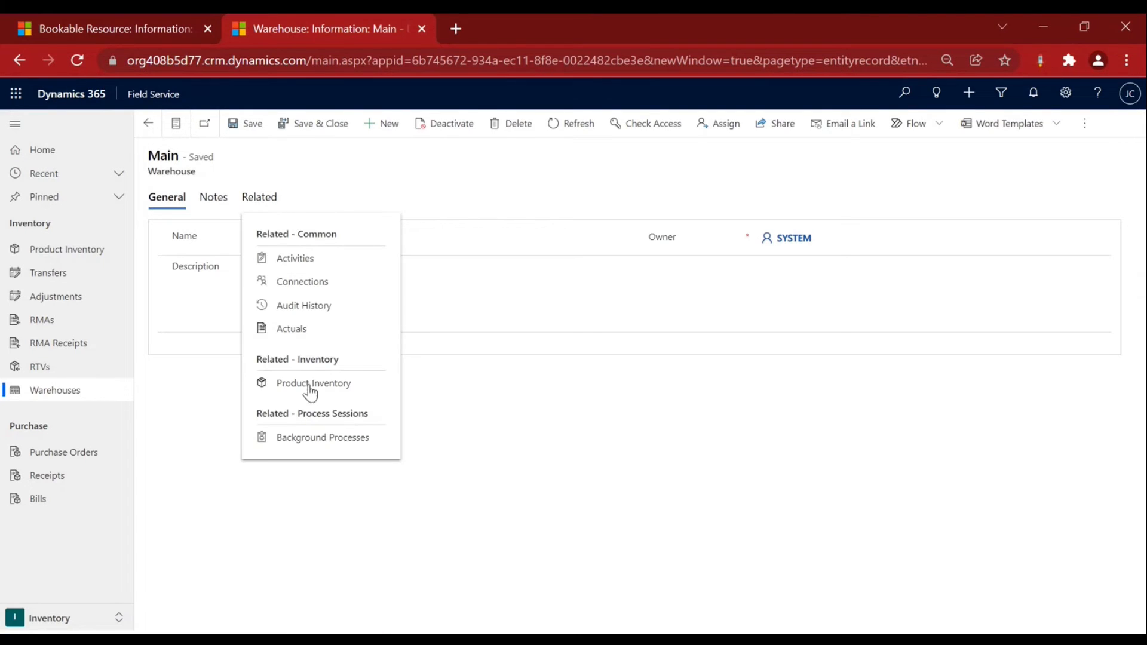
click(310, 387)
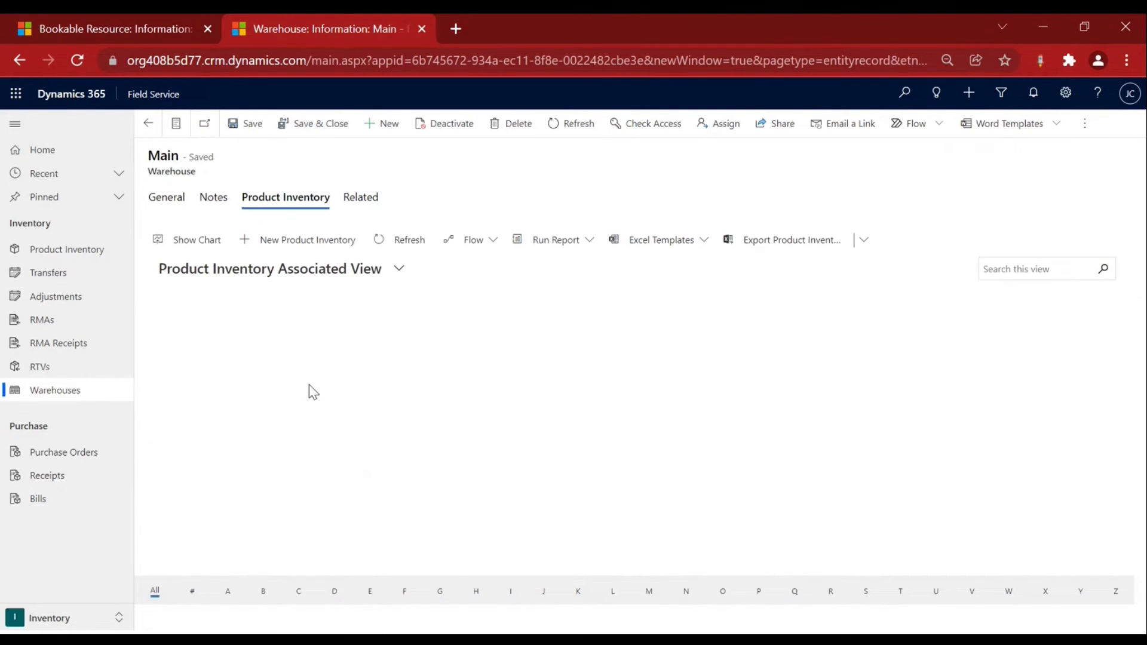
scroll(257, 327, down, 7)
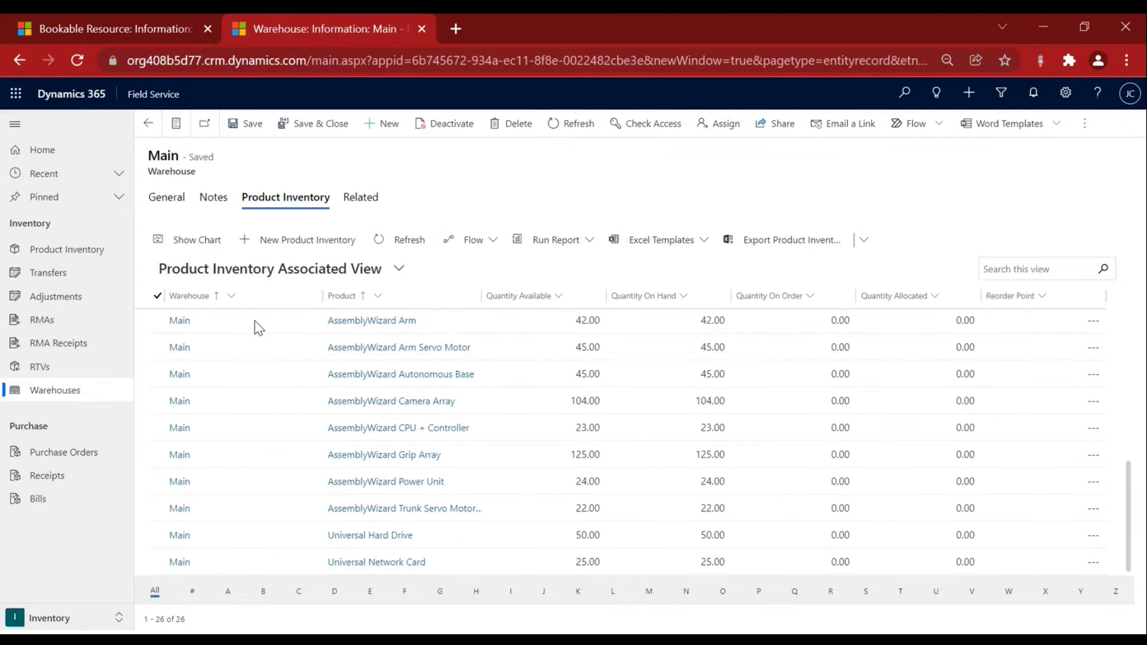
scroll(257, 327, up, 7)
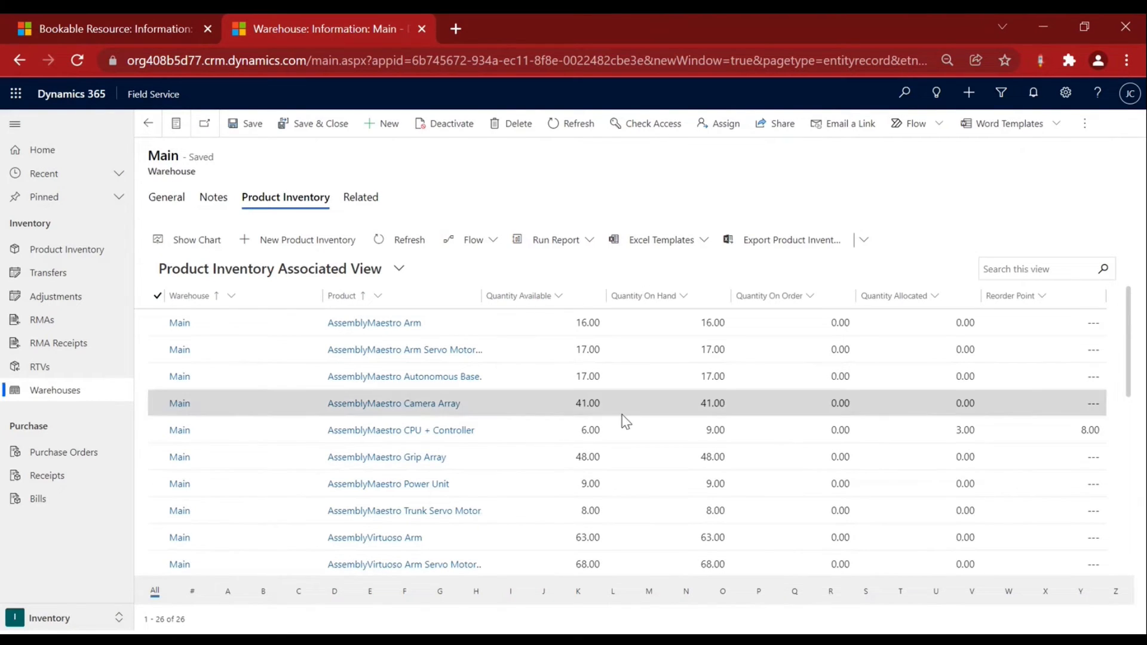
scroll(407, 392, down, 2)
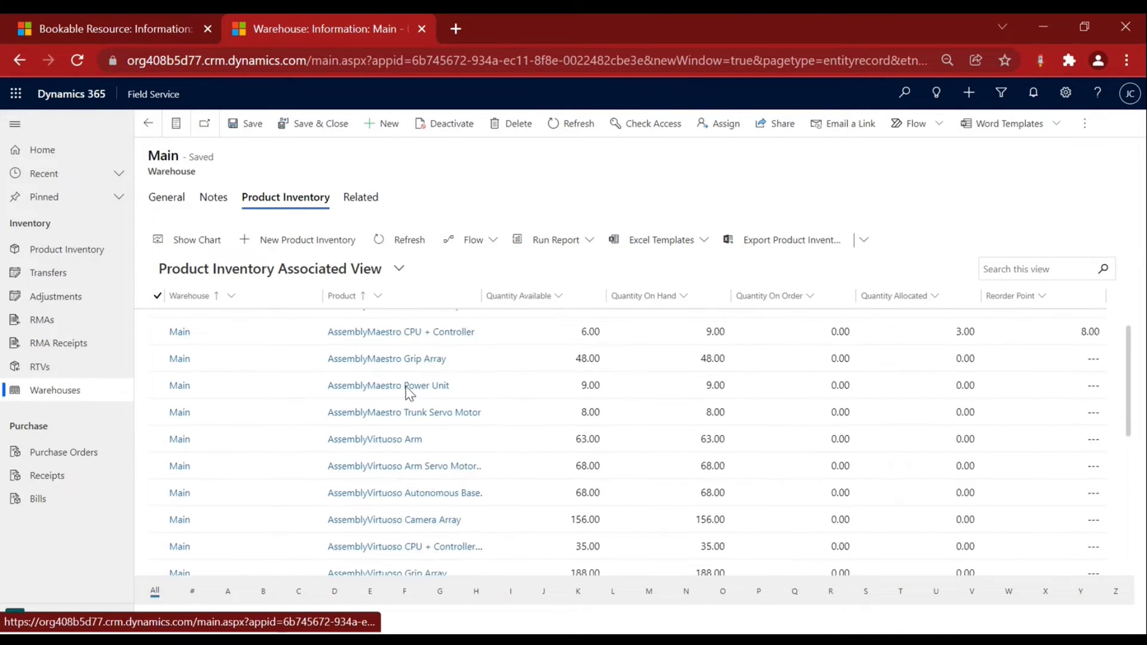
scroll(406, 393, up, 2)
Return to the warehouse list, open Truck 1, and examine its product inventory quantities and general details.
click(148, 123)
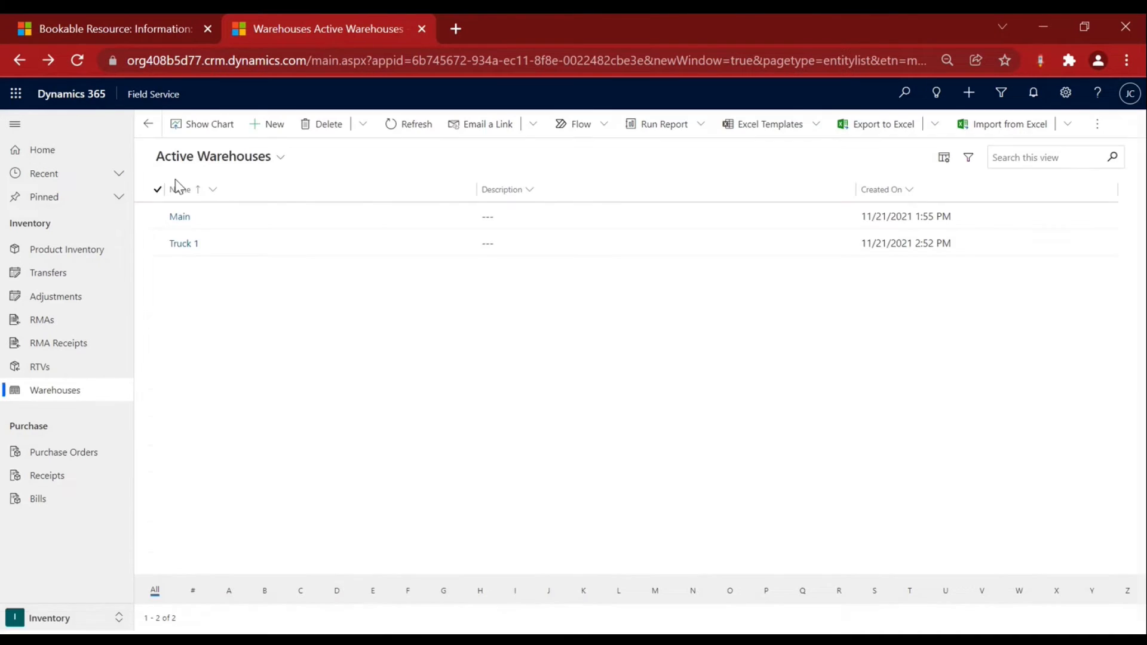
click(190, 245)
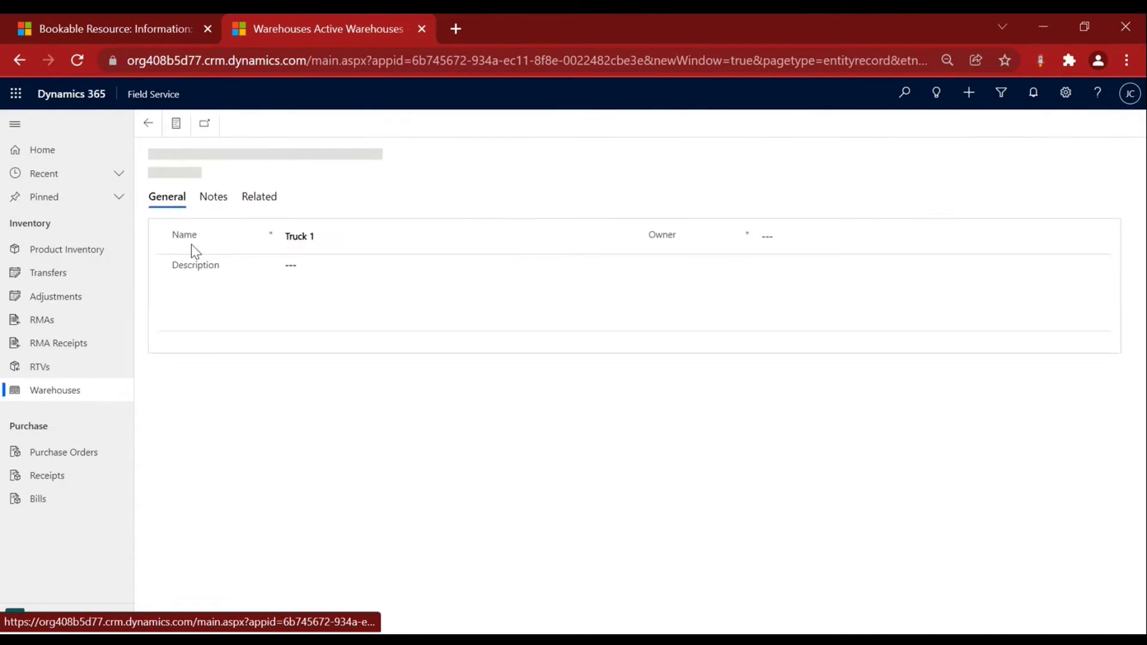
click(251, 197)
click(315, 383)
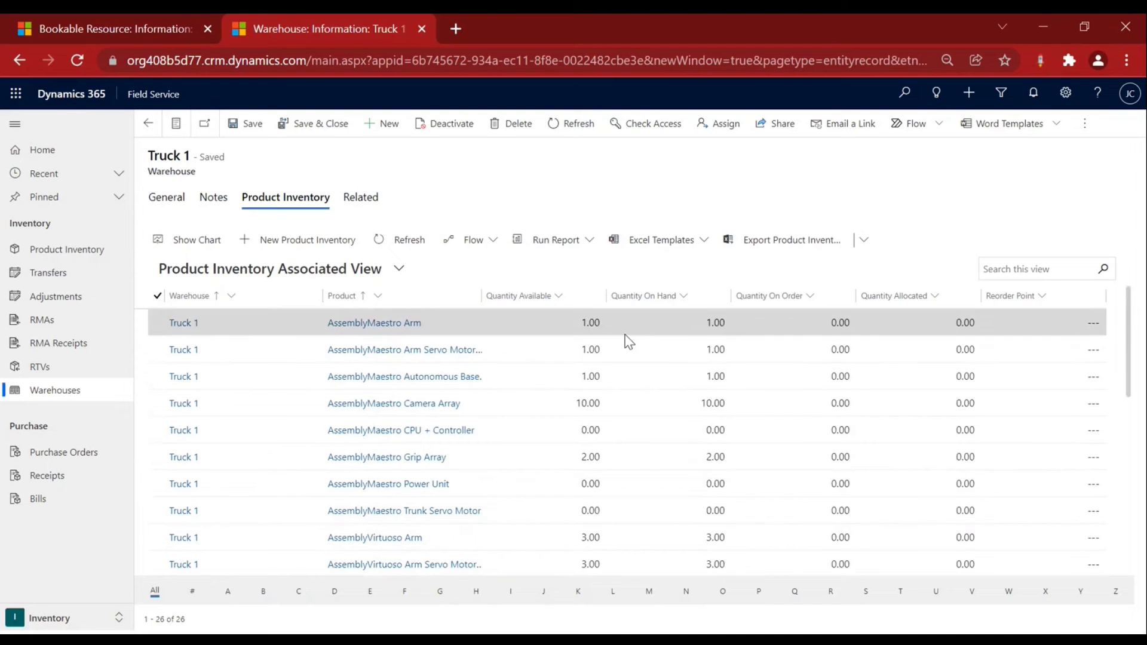
scroll(519, 502, down, 4)
scroll(514, 517, up, 4)
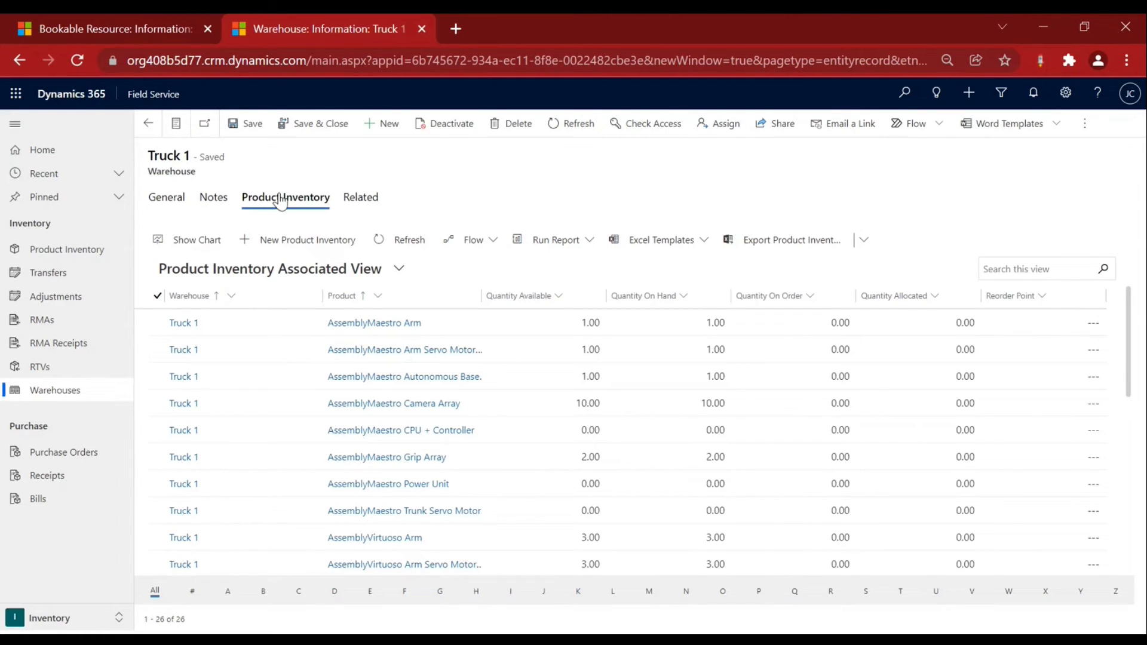
click(183, 208)
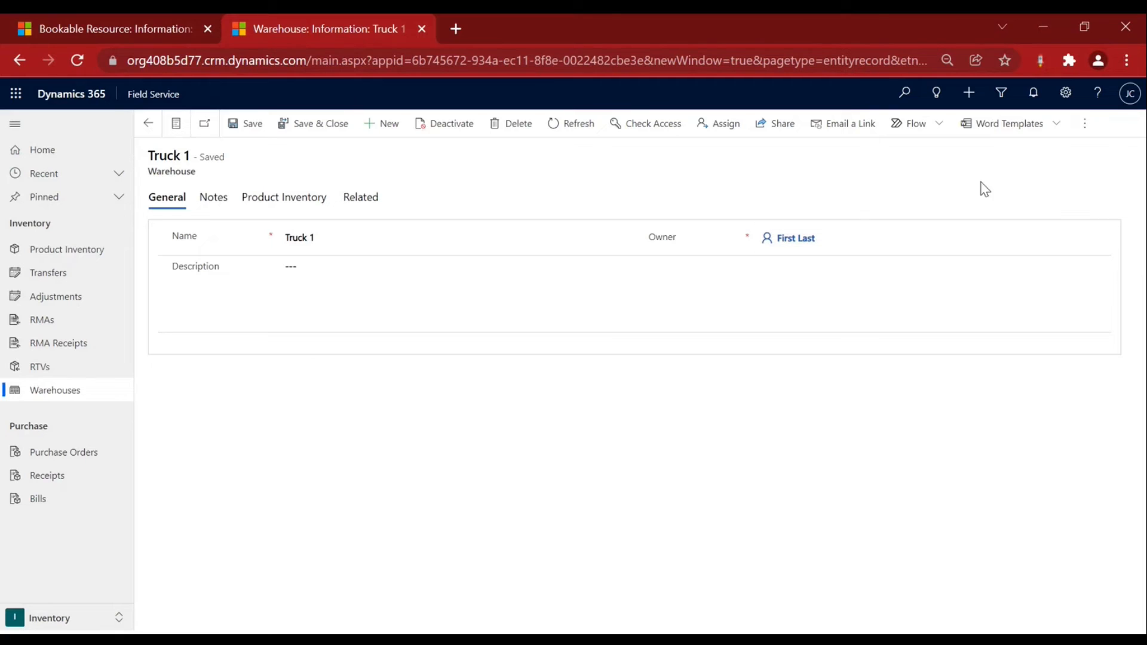
Duplicate the Truck 1 browser tab, return the original tab to the warehouse list, and close the Bookable Resource tab.
click(531, 318)
right_click(353, 39)
click(411, 173)
click(297, 31)
click(148, 124)
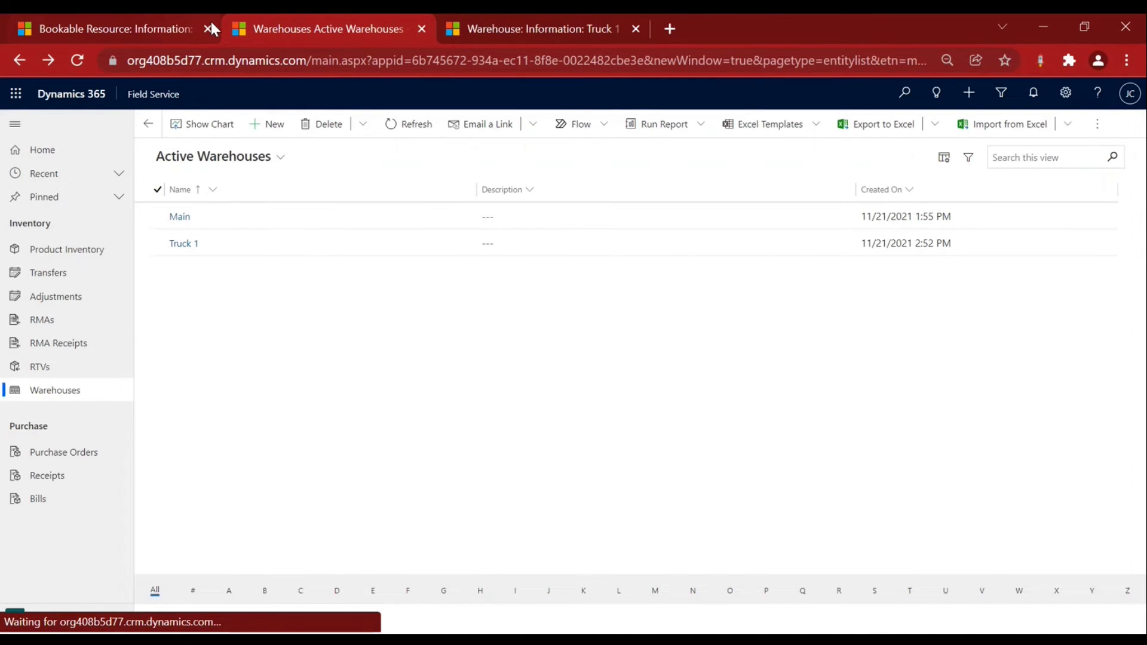
click(207, 25)
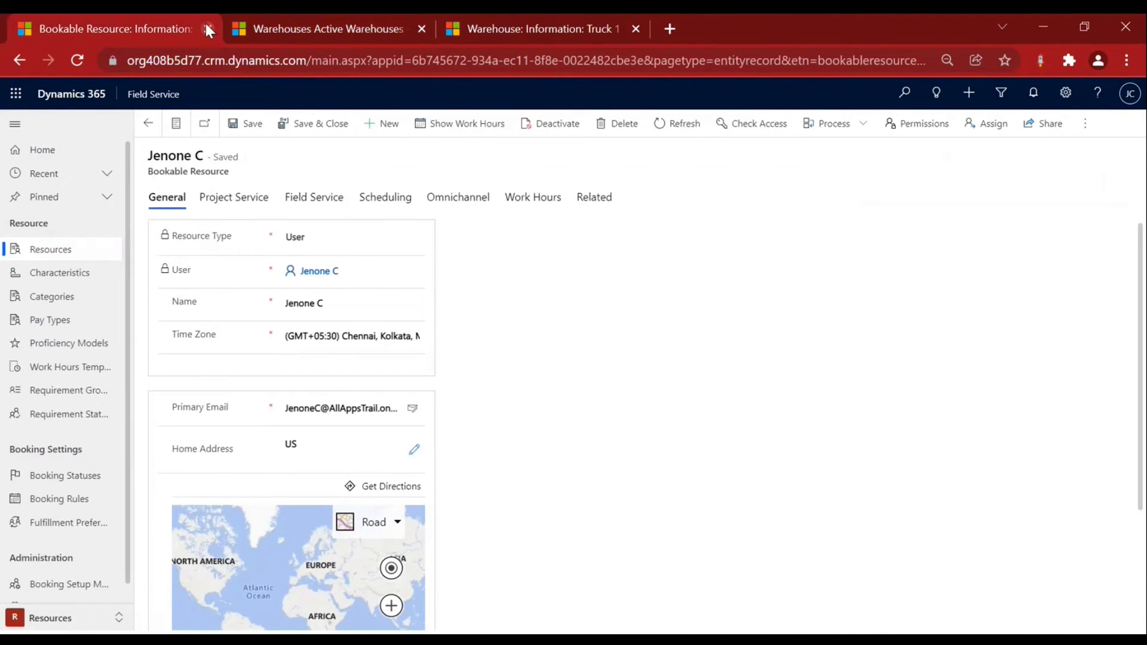
click(207, 29)
Open the Main warehouse record and duplicate its browser tab.
click(182, 217)
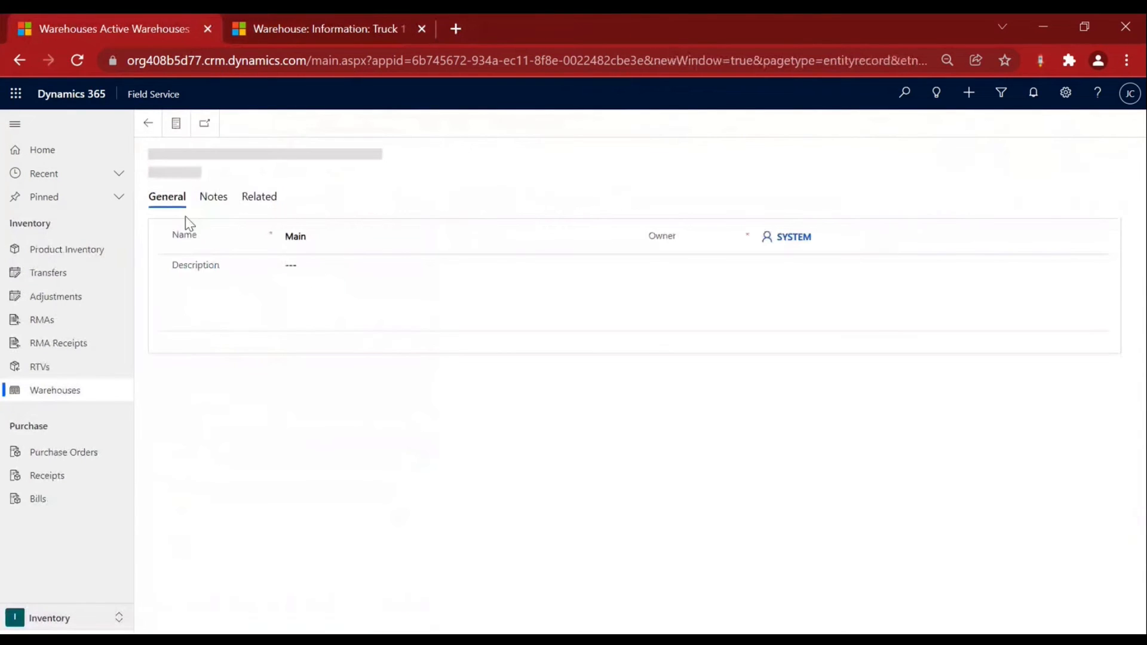
right_click(135, 34)
click(216, 159)
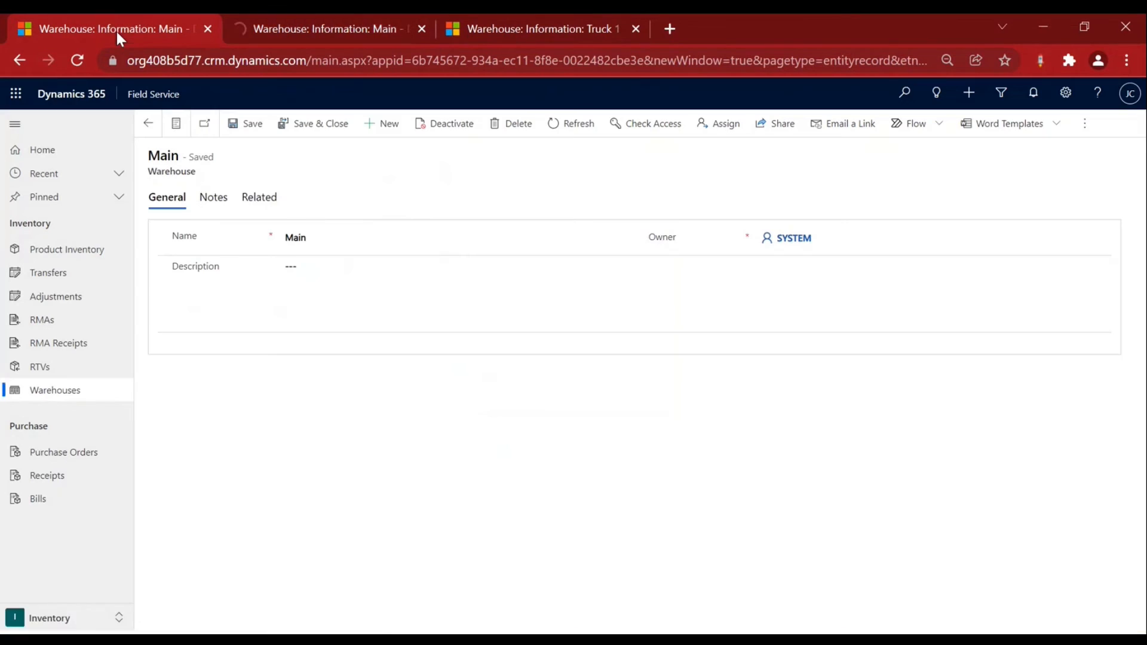
Show the Main warehouse's related product inventory and select the AssemblyMaestro Camera Array record.
click(258, 196)
click(299, 384)
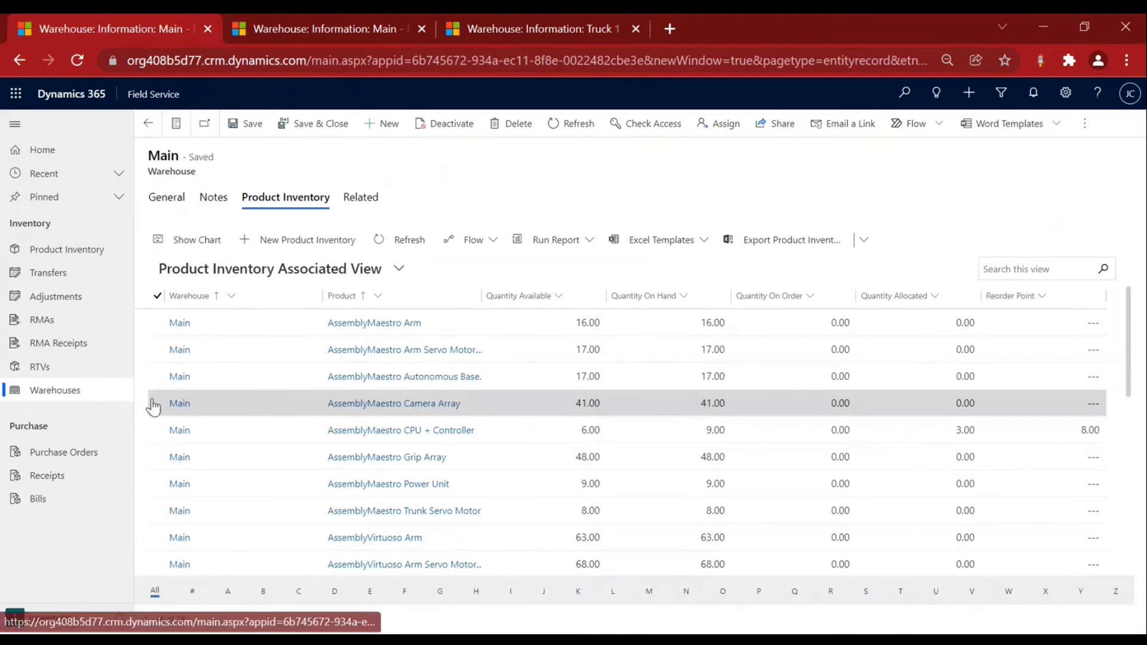
click(157, 405)
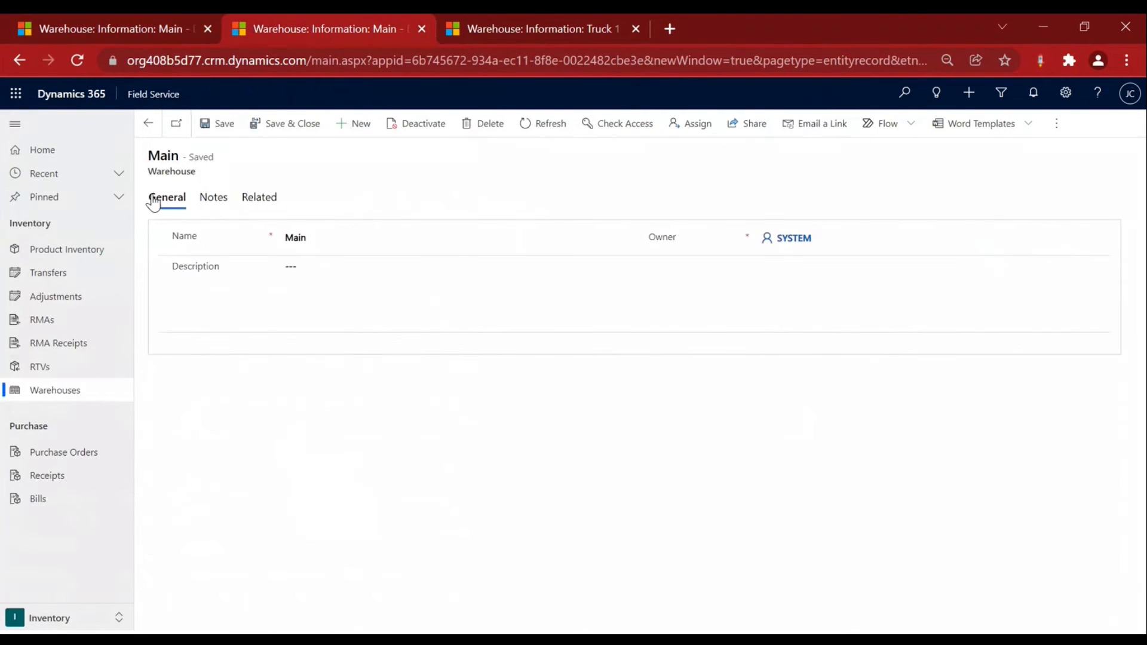
In the duplicated tab, open the Truck 1 warehouse's product inventory and select the AssemblyMaestro Camera Array record.
click(147, 123)
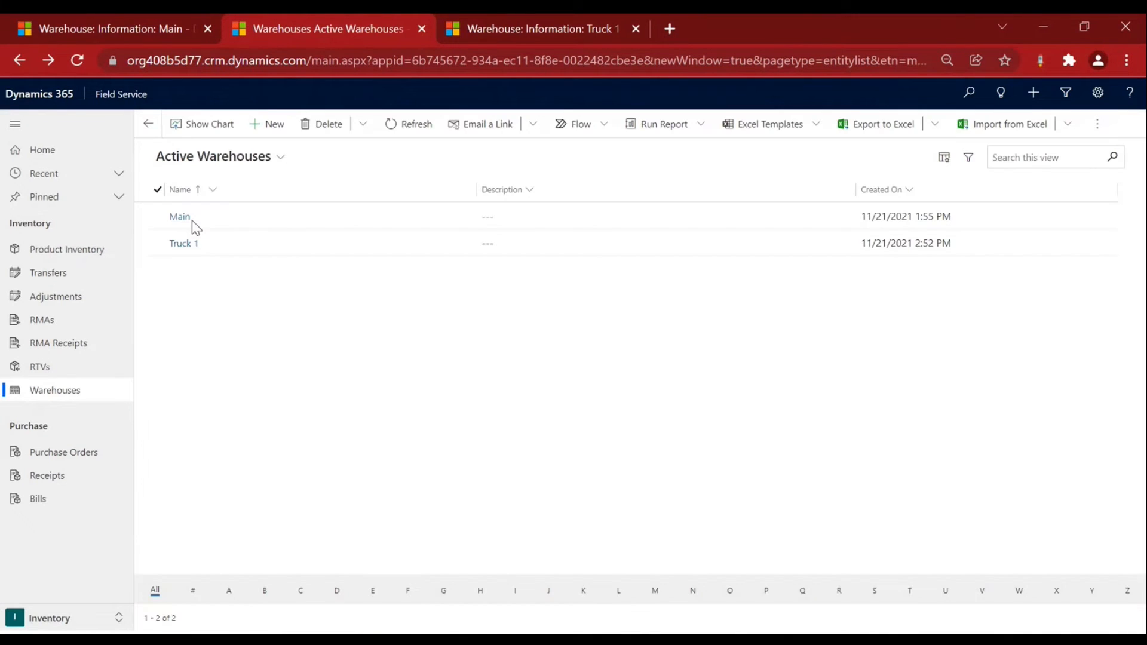
click(184, 244)
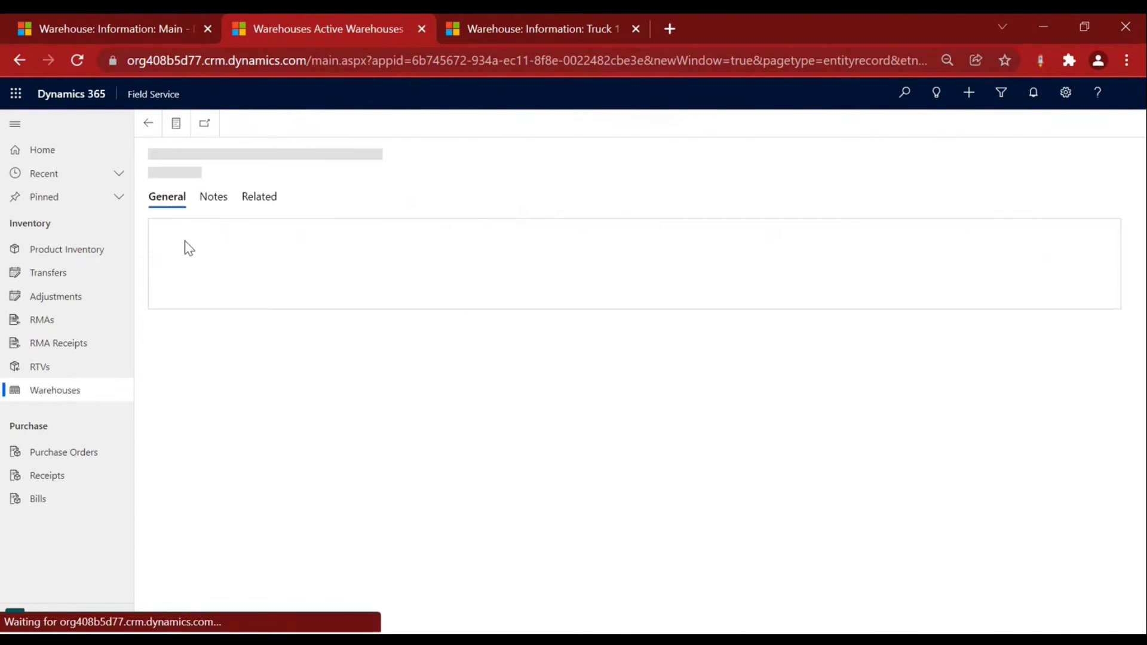
click(259, 196)
click(313, 383)
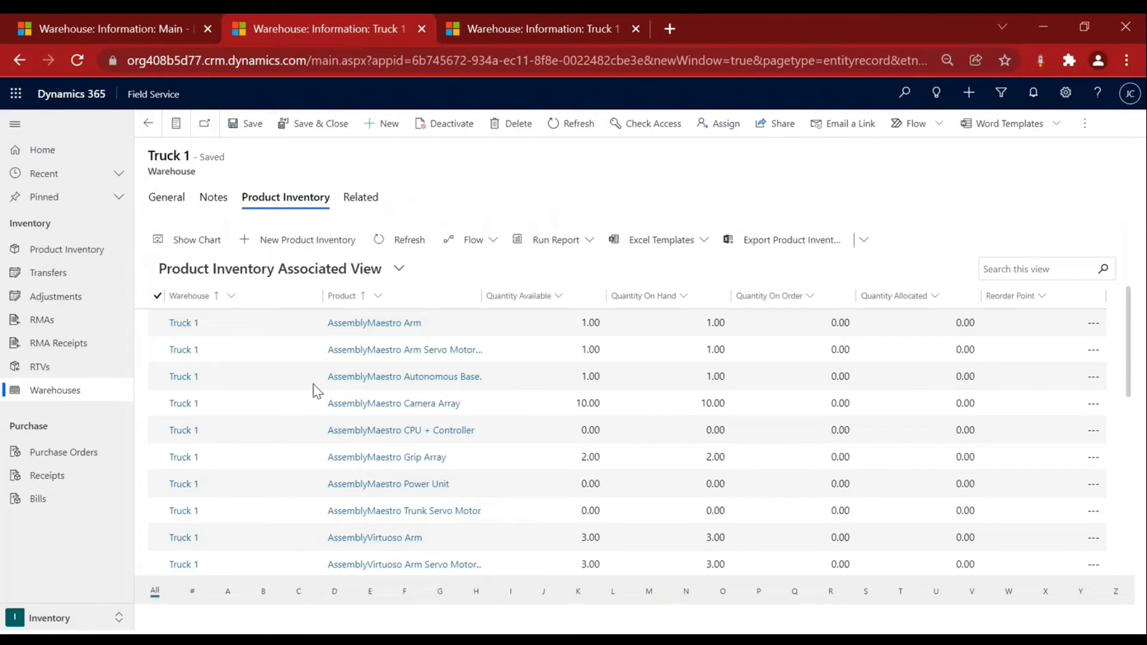
click(157, 403)
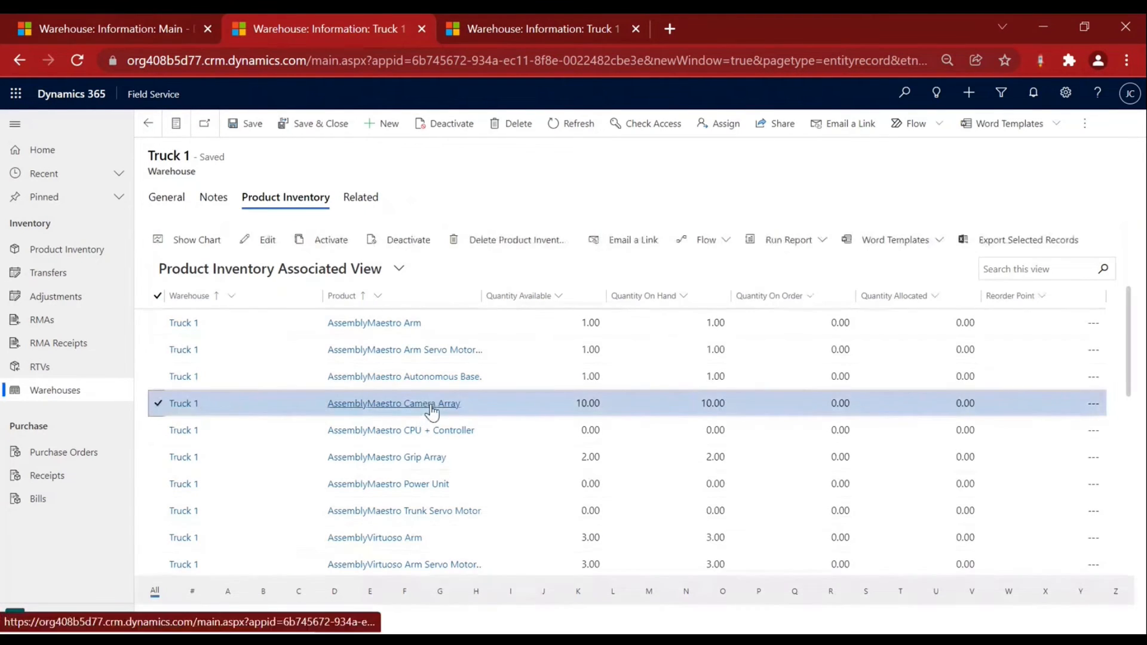
Compare the AssemblyMaestro Camera Array stock in the Main and Truck 1 warehouses, and return to the duplicate Truck 1 record.
click(192, 30)
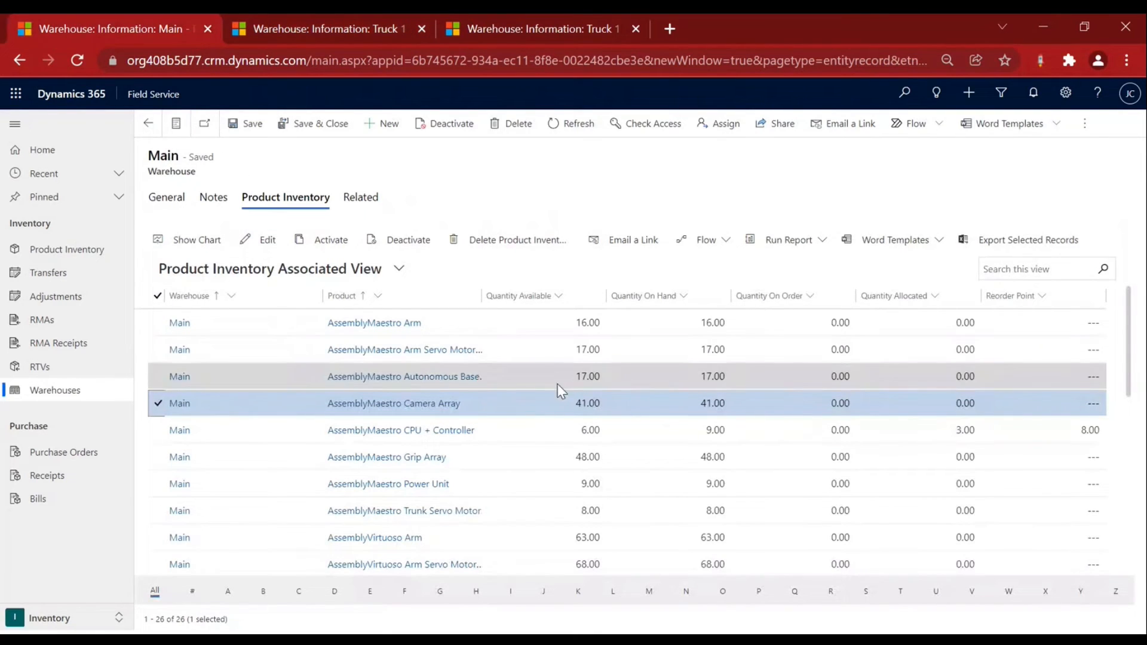
key(ctrl+Tab)
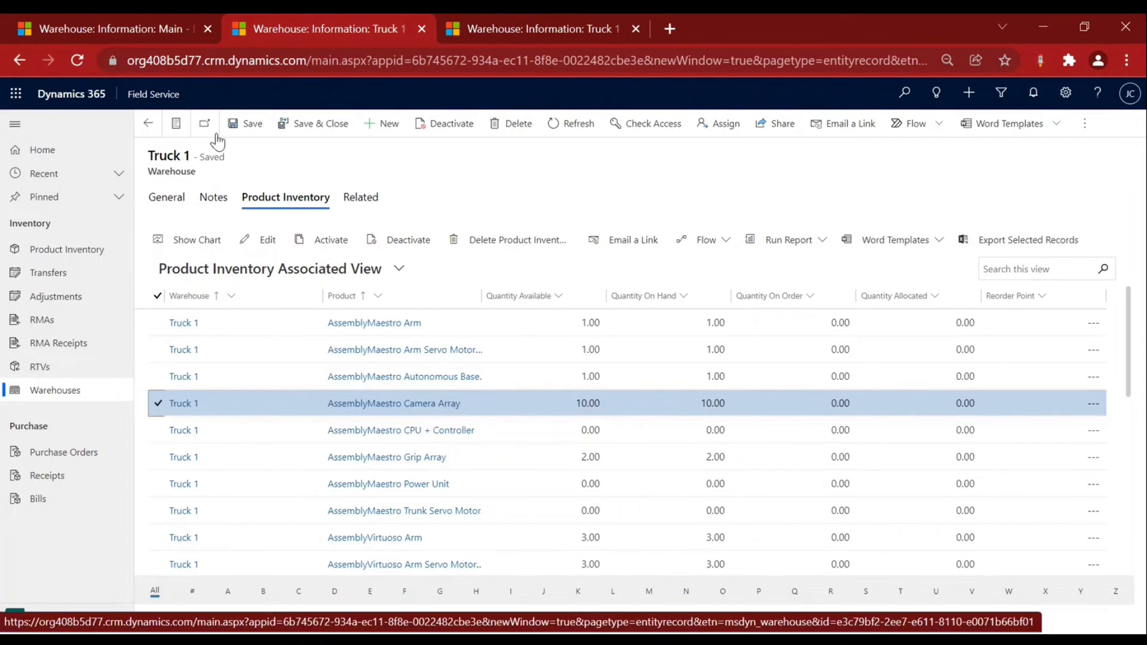
click(525, 28)
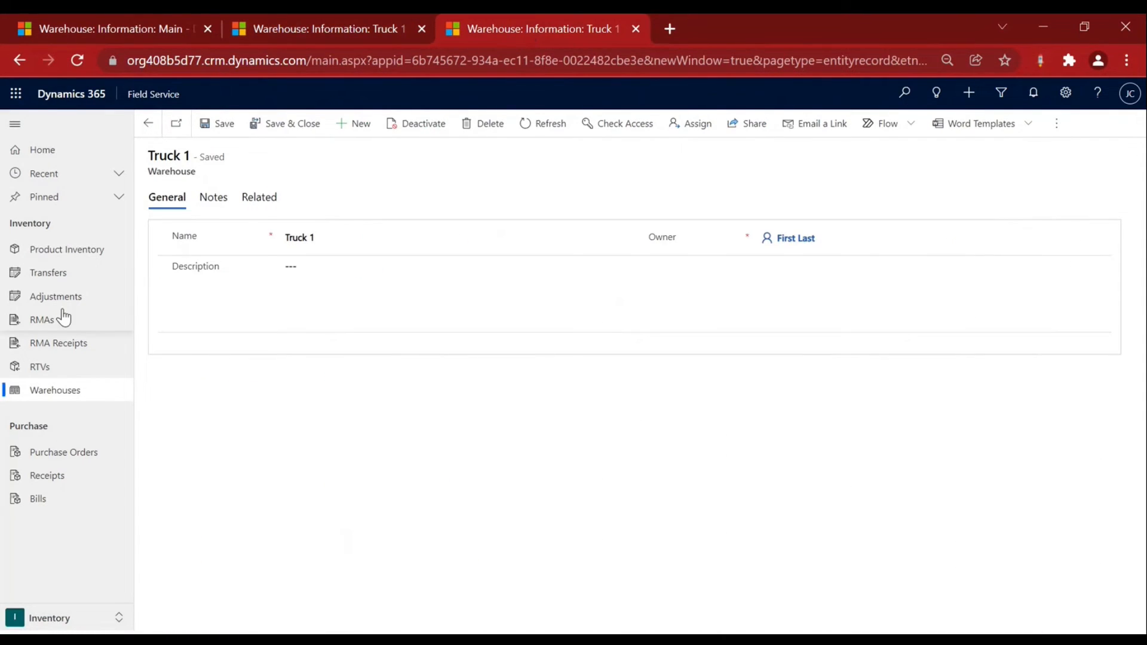
Create and save an inventory transfer with Main as the source warehouse and Truck 1 as the destination warehouse.
click(78, 277)
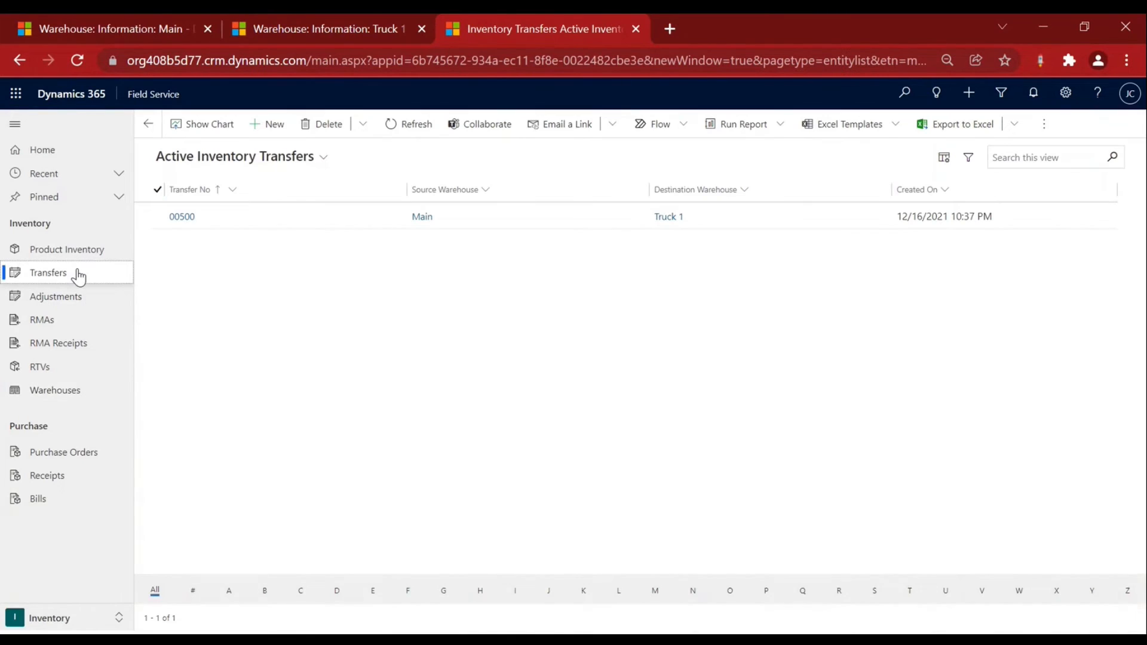
click(270, 133)
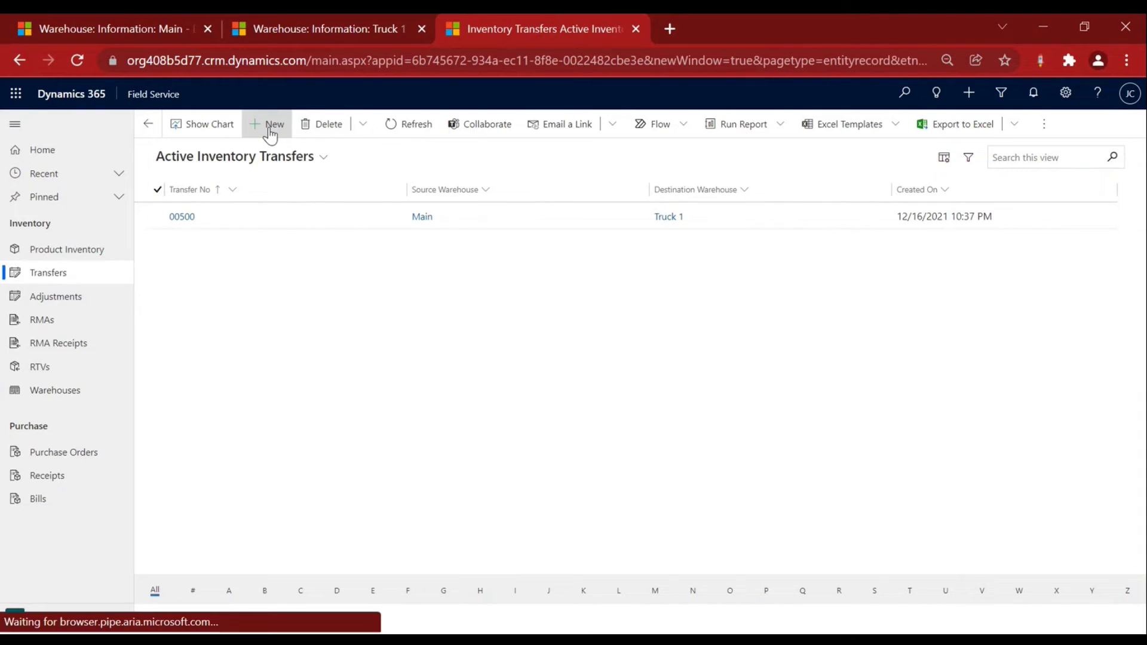
click(332, 262)
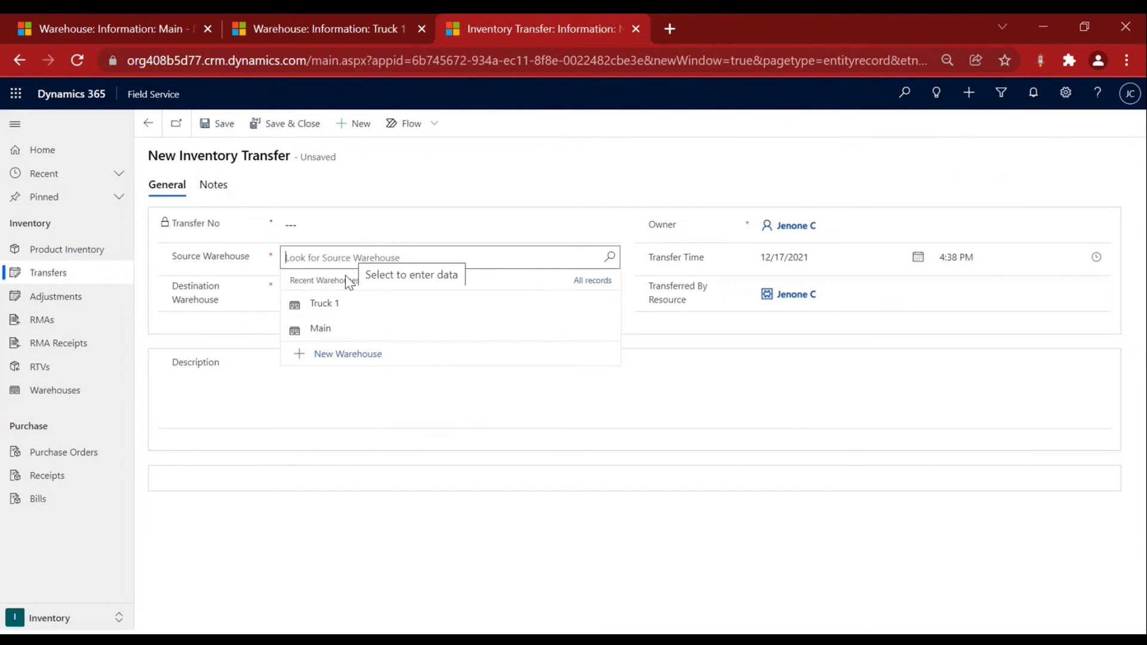
click(333, 327)
click(332, 292)
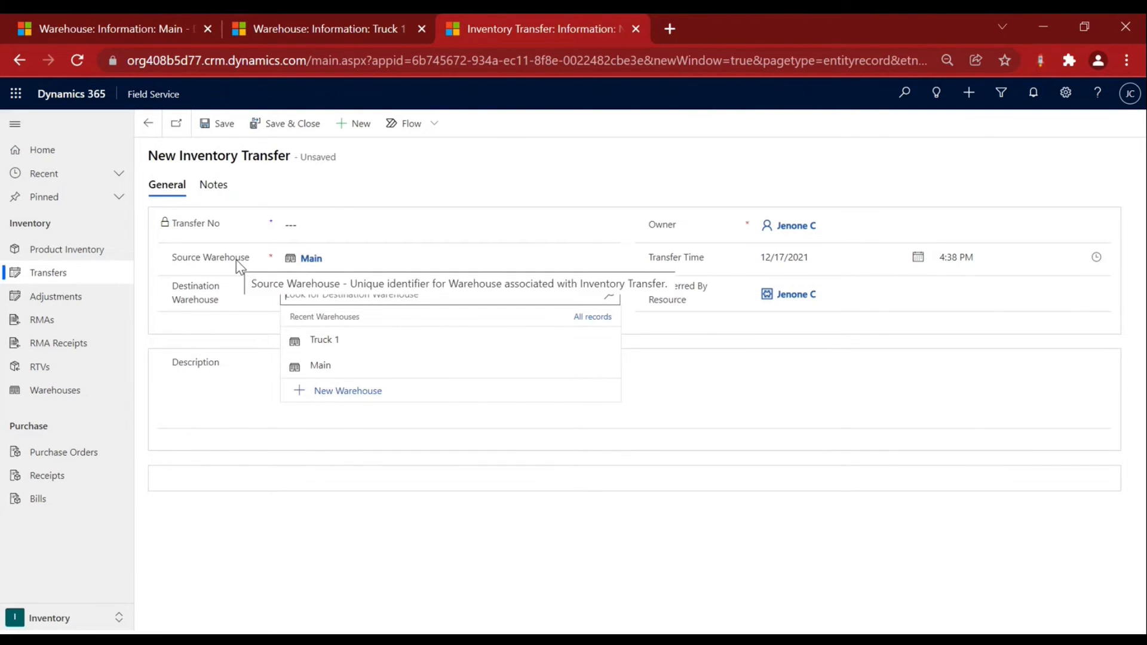
click(342, 340)
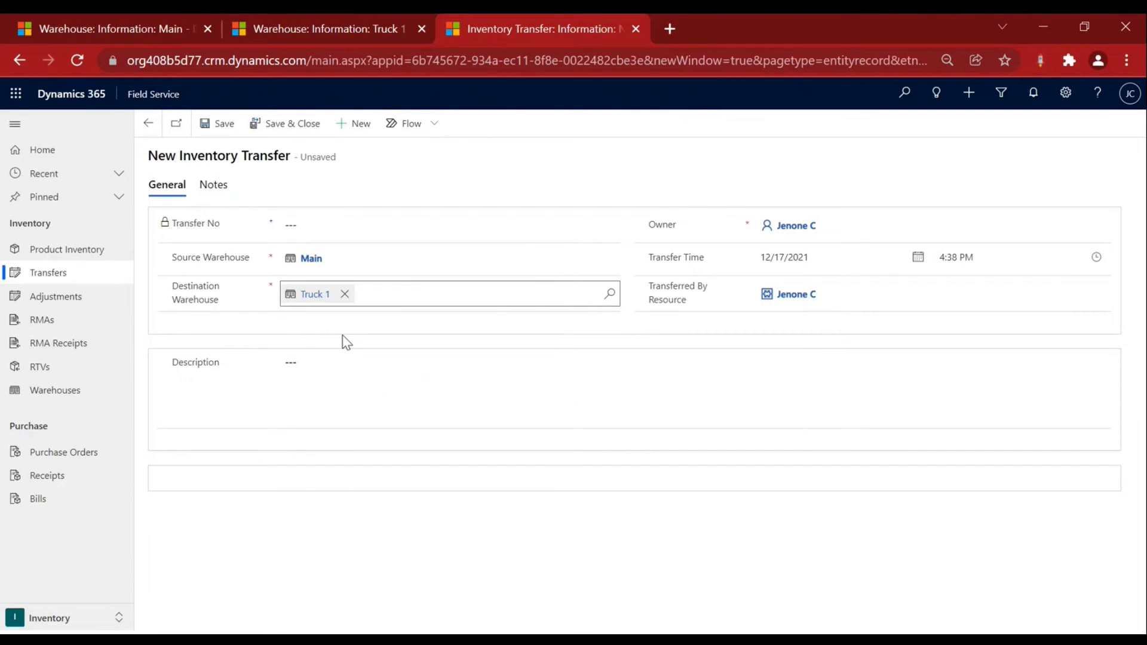
key(ctrl+s)
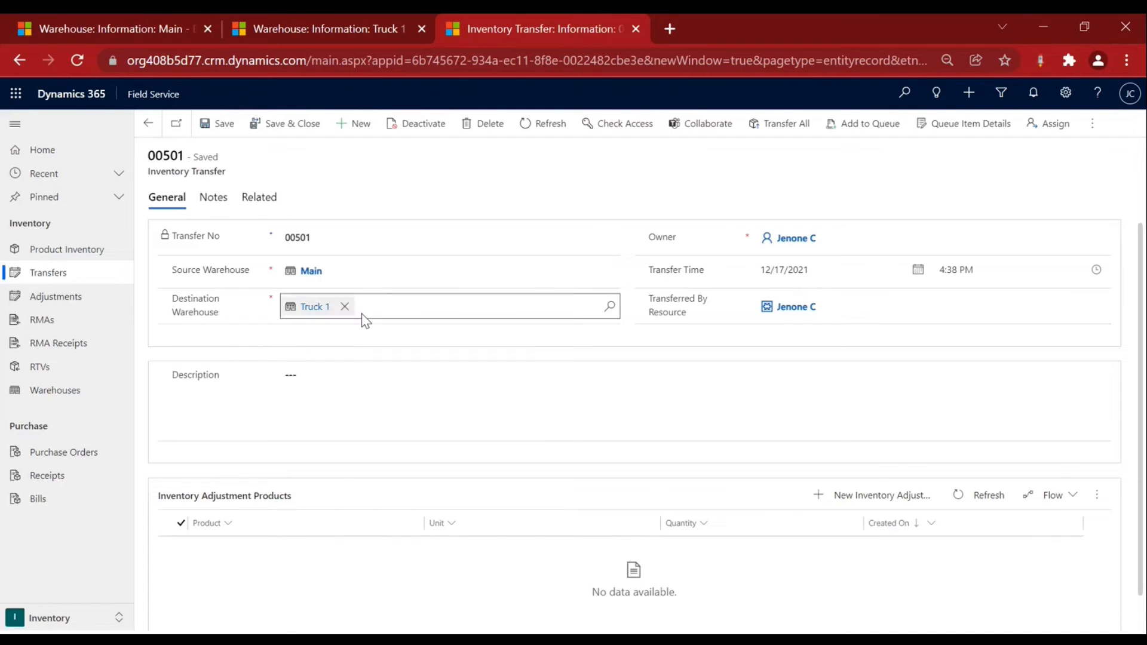
Start an inventory adjustment product on the transfer, with AssemblyMaestro Camera Array as the product and Primary Unit as the unit.
scroll(346, 486, down, 1)
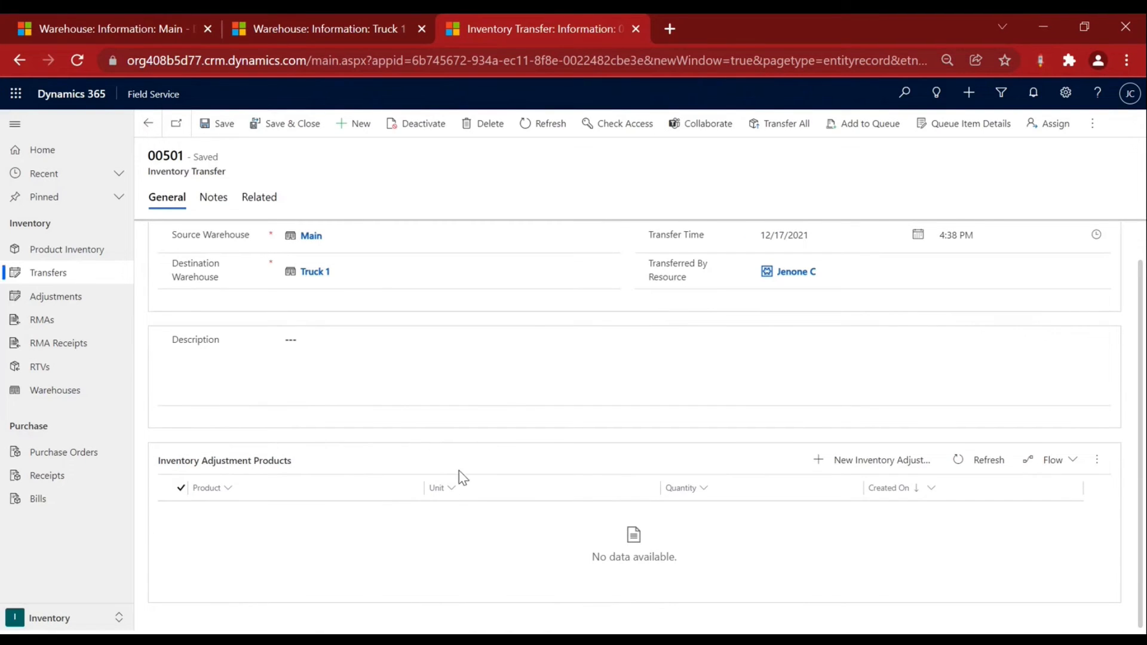
click(892, 469)
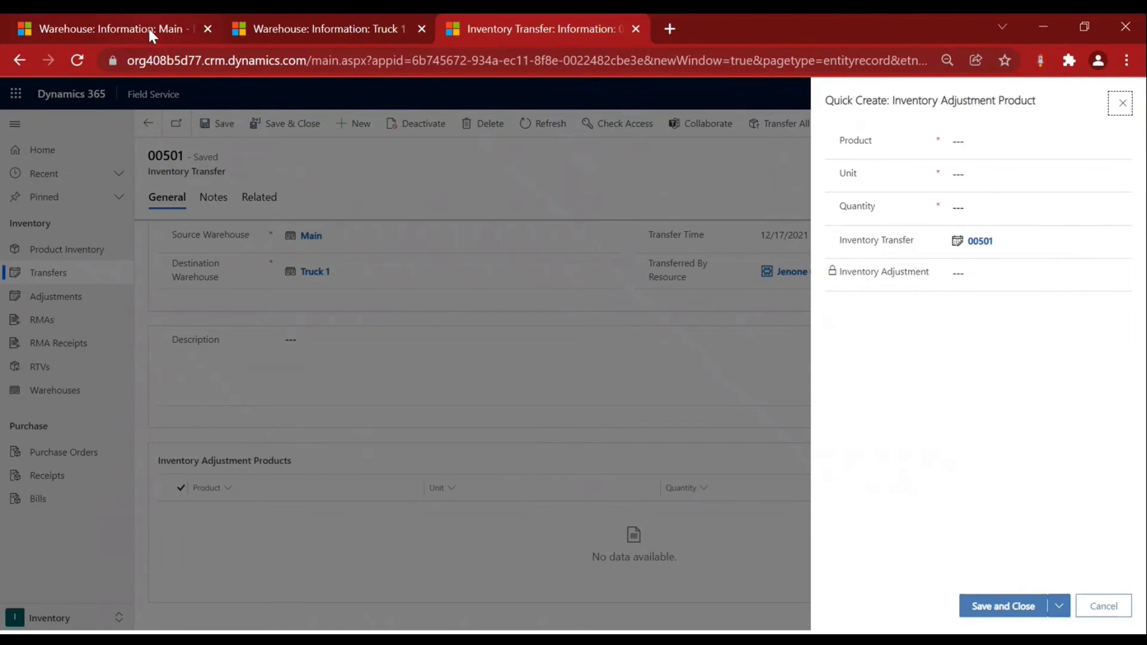
click(149, 29)
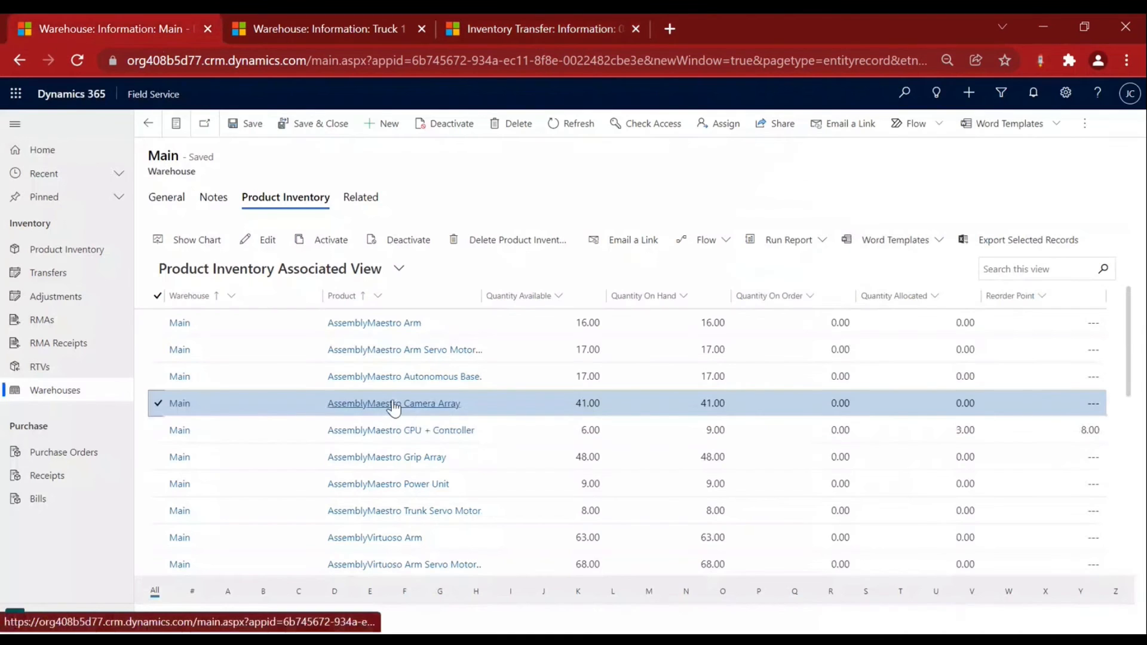
click(543, 22)
click(1007, 140)
text(*camera)
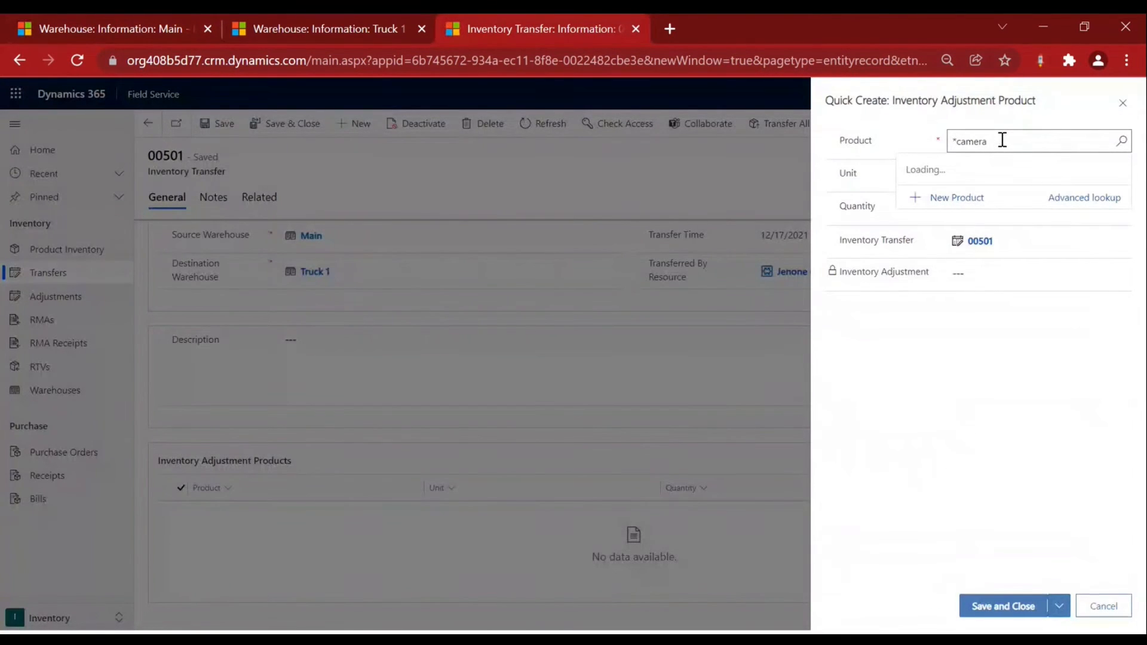
text(*)
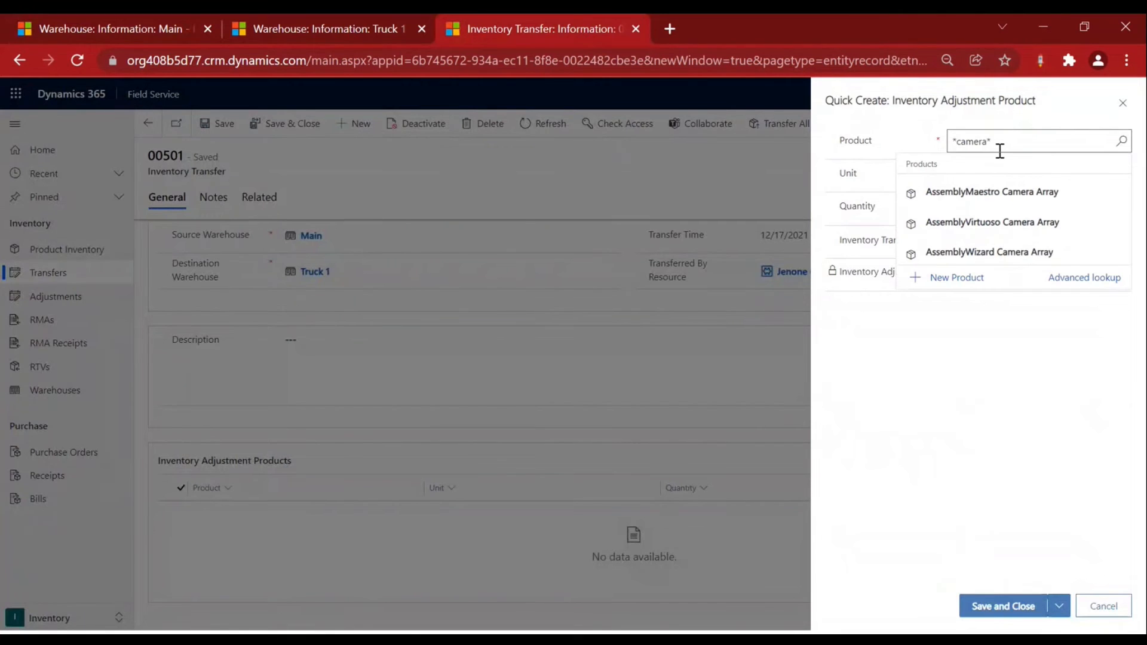
click(1043, 192)
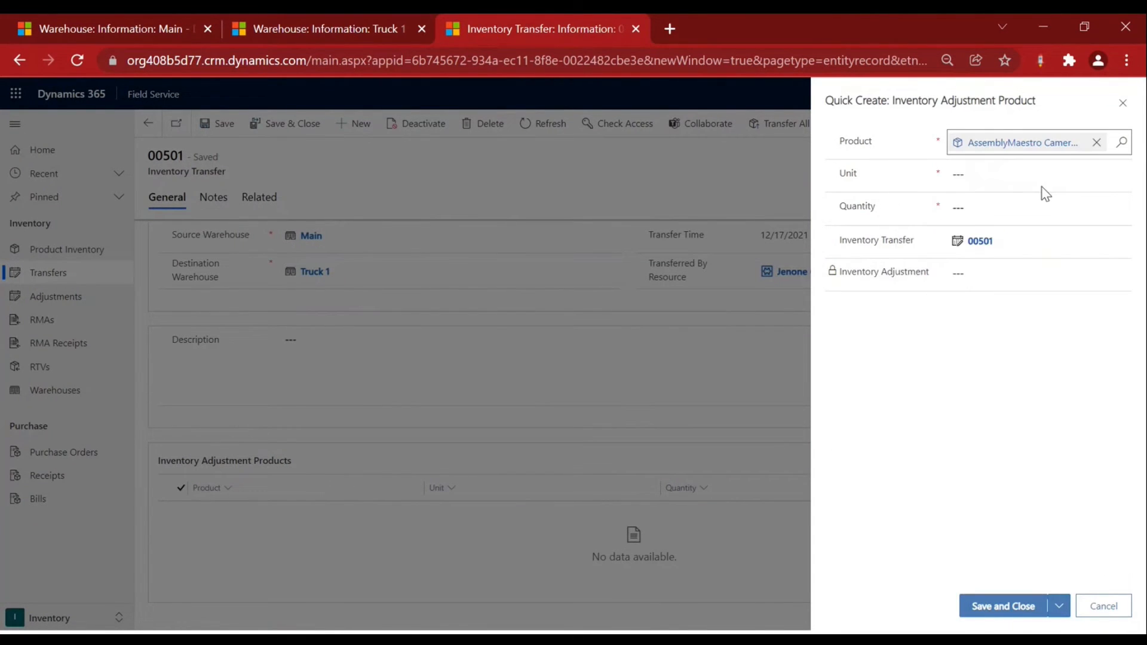
click(1046, 190)
click(1120, 175)
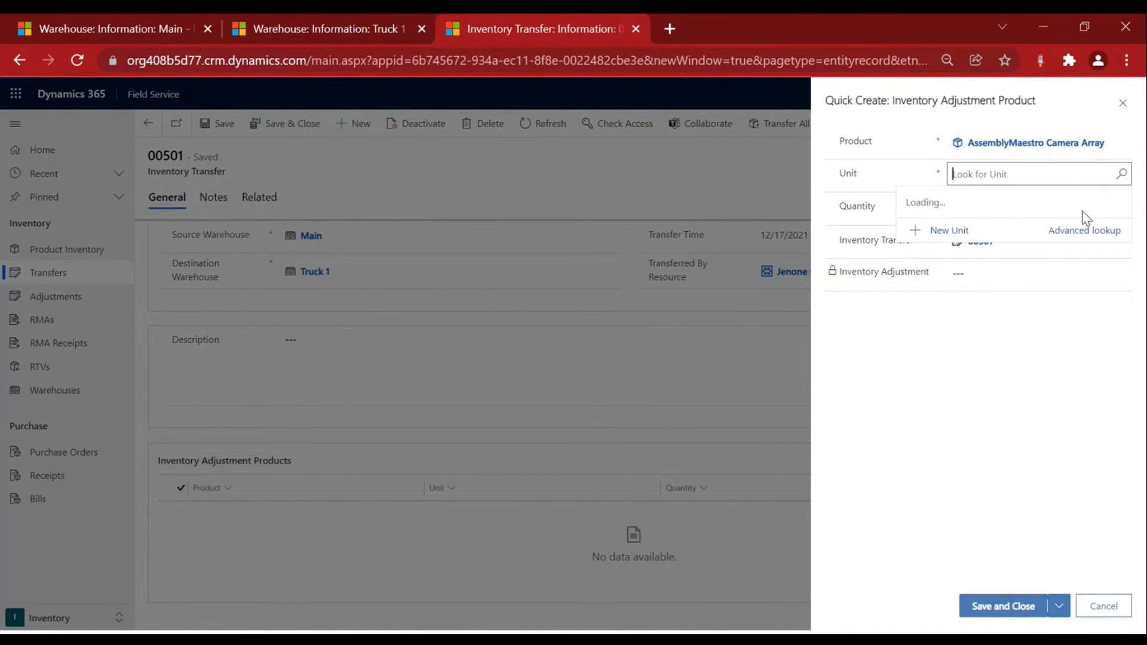
click(969, 229)
click(1046, 206)
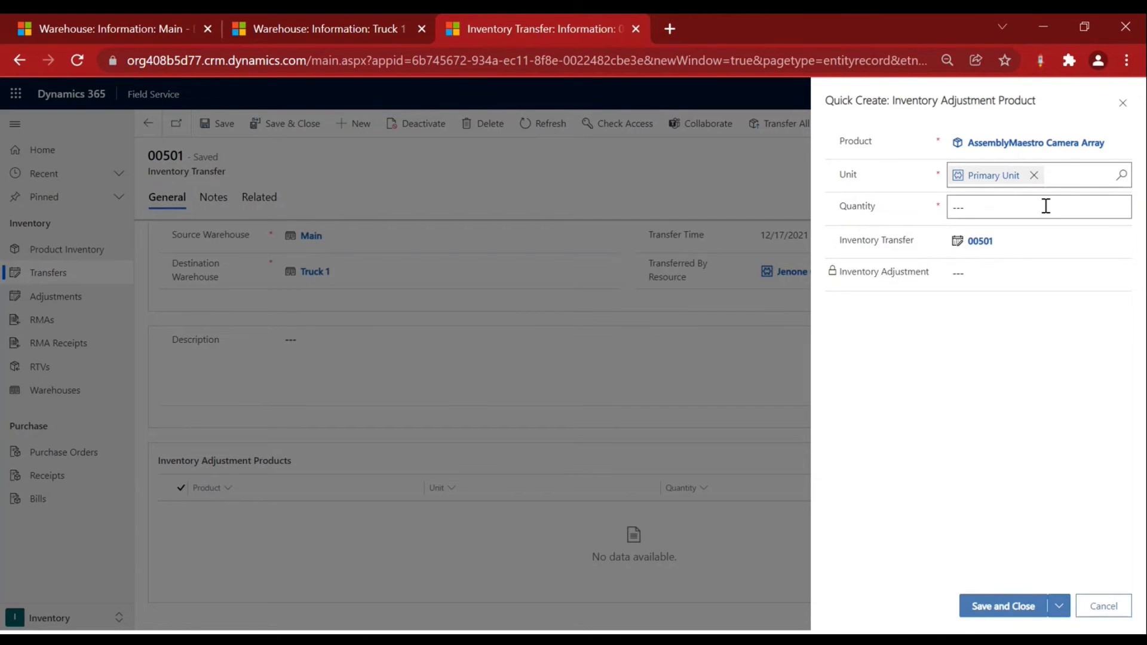
Recheck the camera array stock in both warehouses, then set the transfer quantity to 1 and save the product line.
click(123, 20)
click(326, 24)
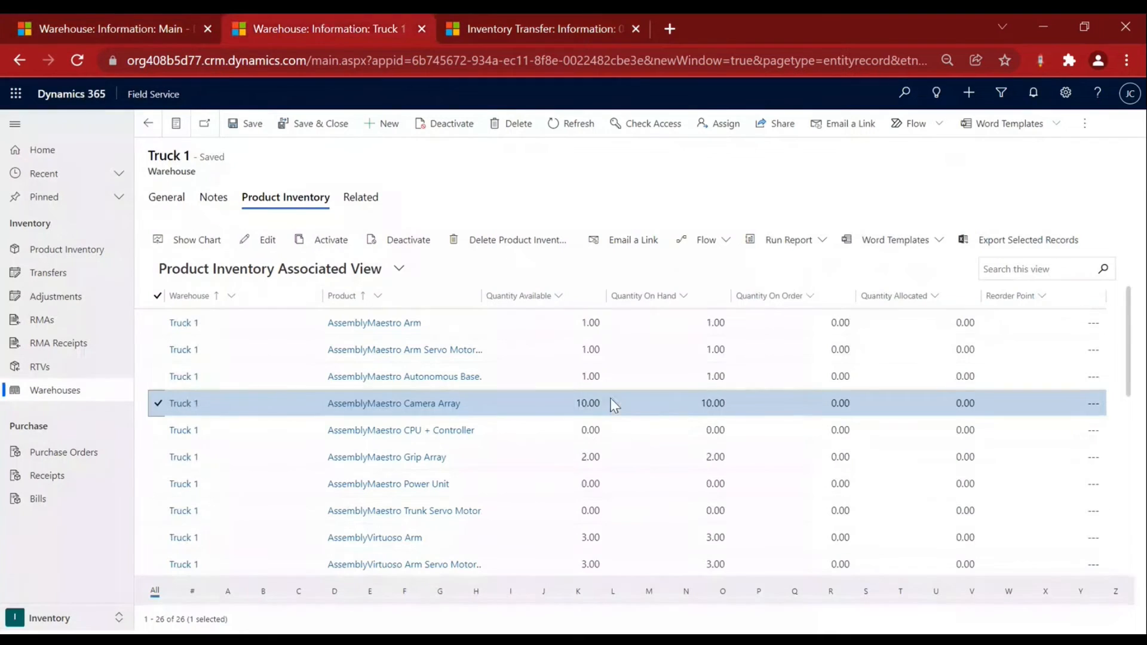
click(113, 26)
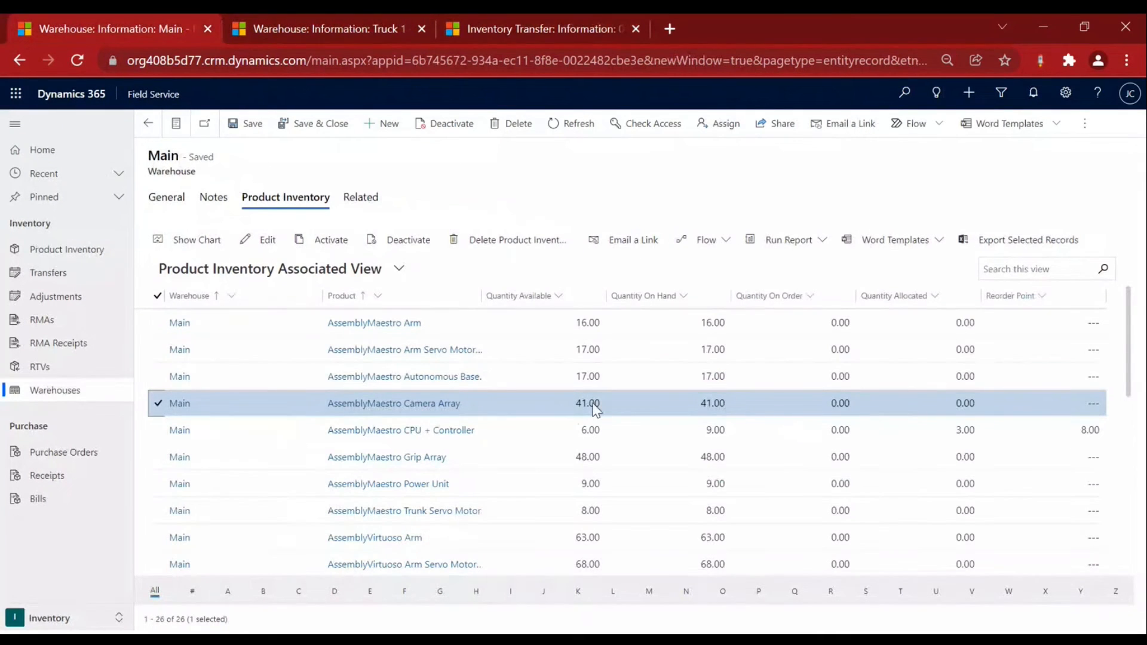
click(528, 25)
click(961, 206)
text(1)
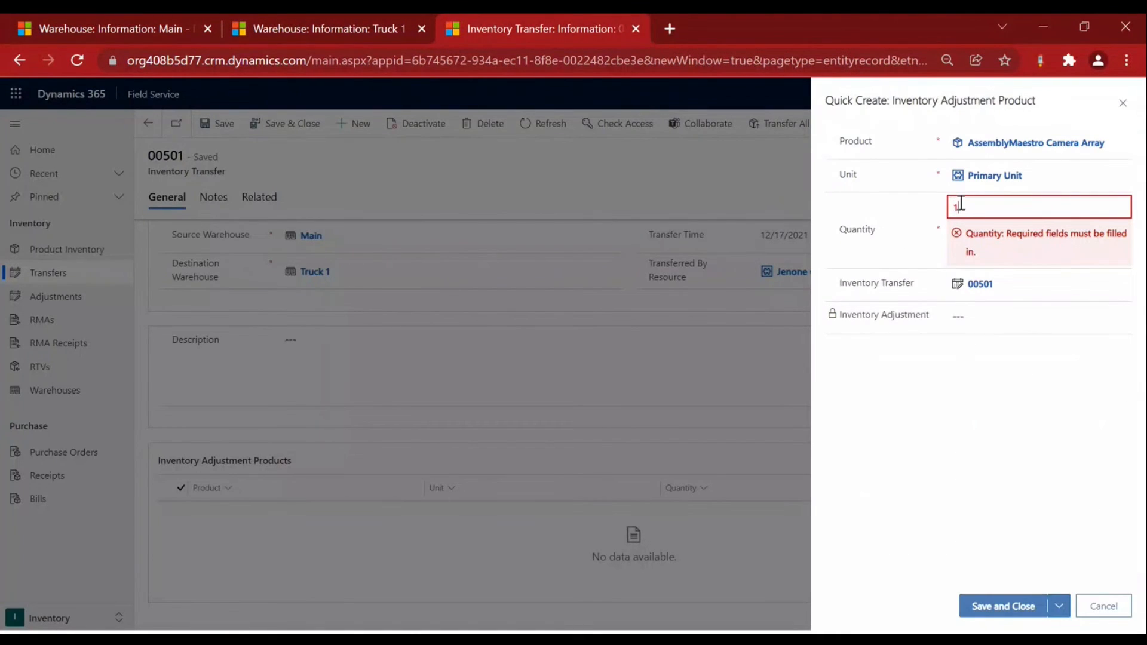
click(978, 279)
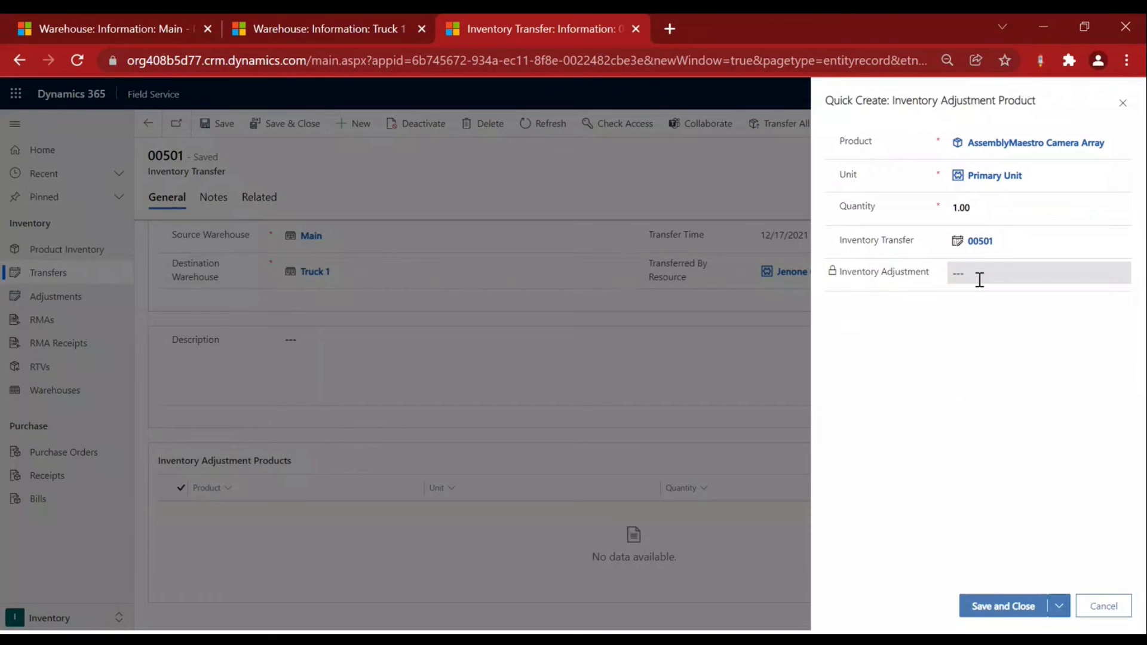
click(995, 610)
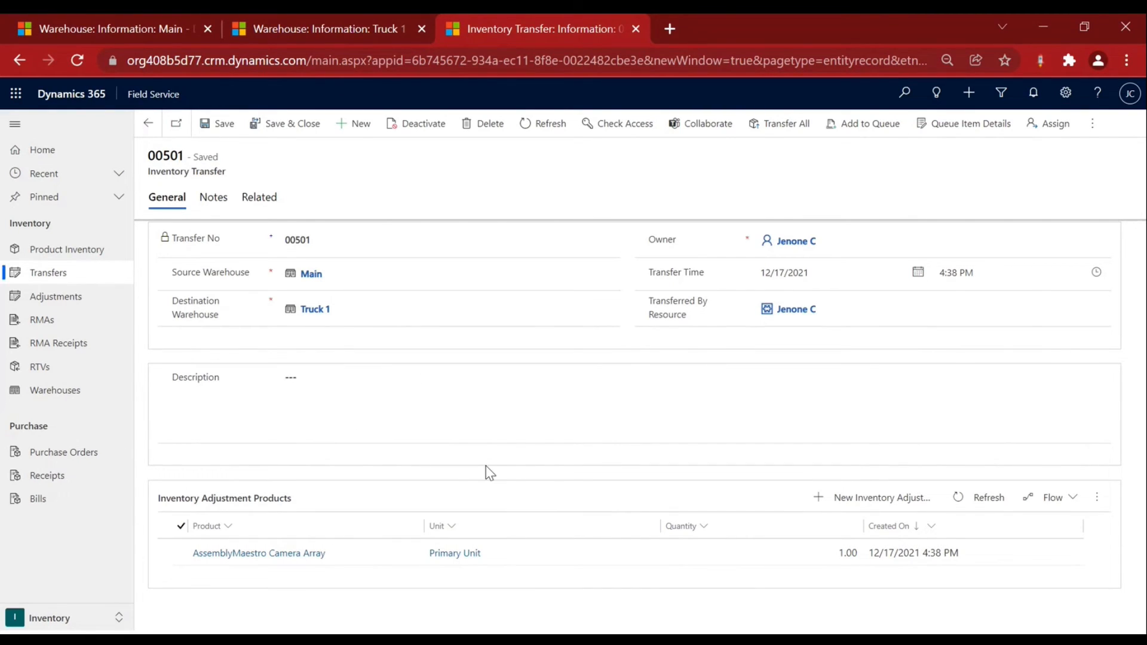
Refresh the Main warehouse's product inventory and check the AssemblyMaestro Camera Array quantity.
click(98, 28)
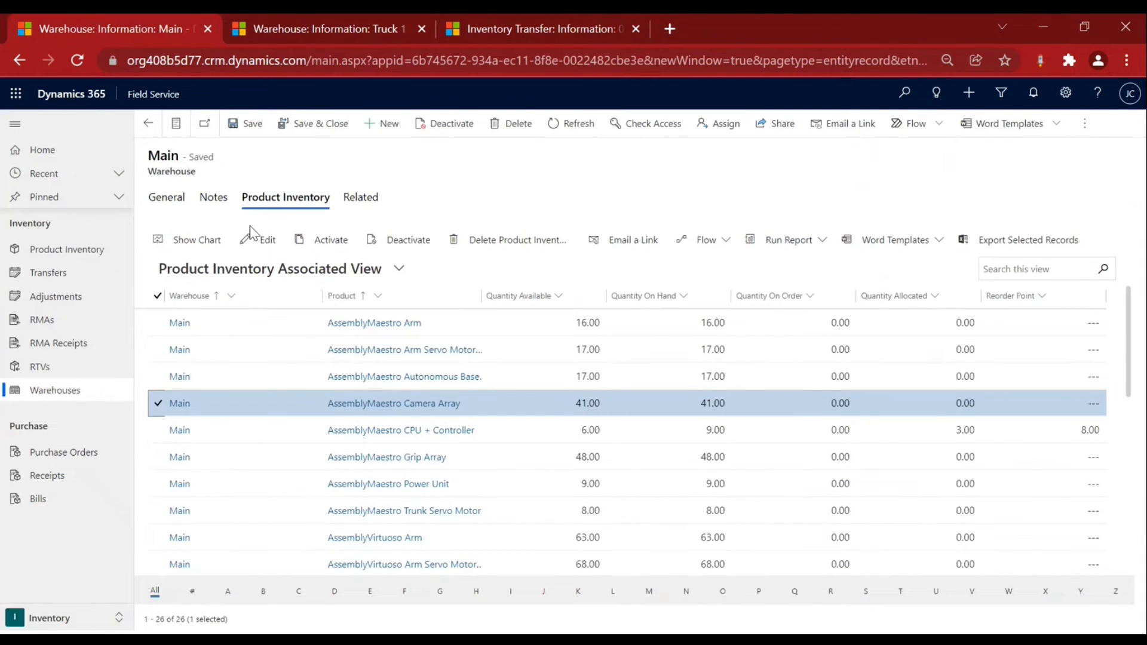
click(157, 404)
click(390, 242)
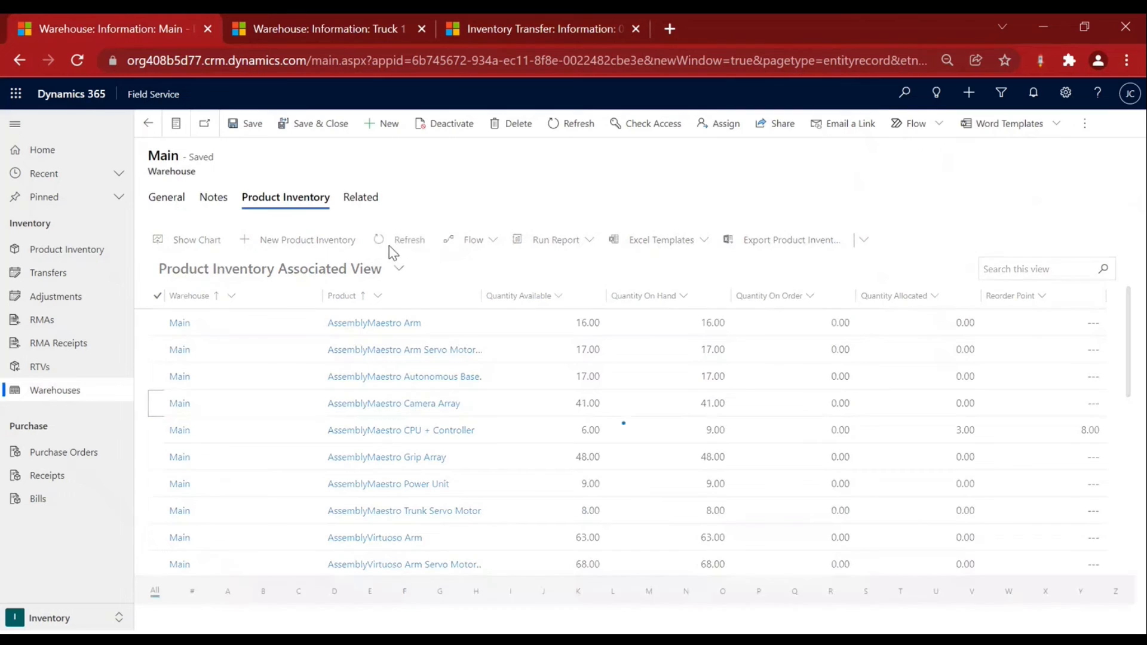
click(154, 403)
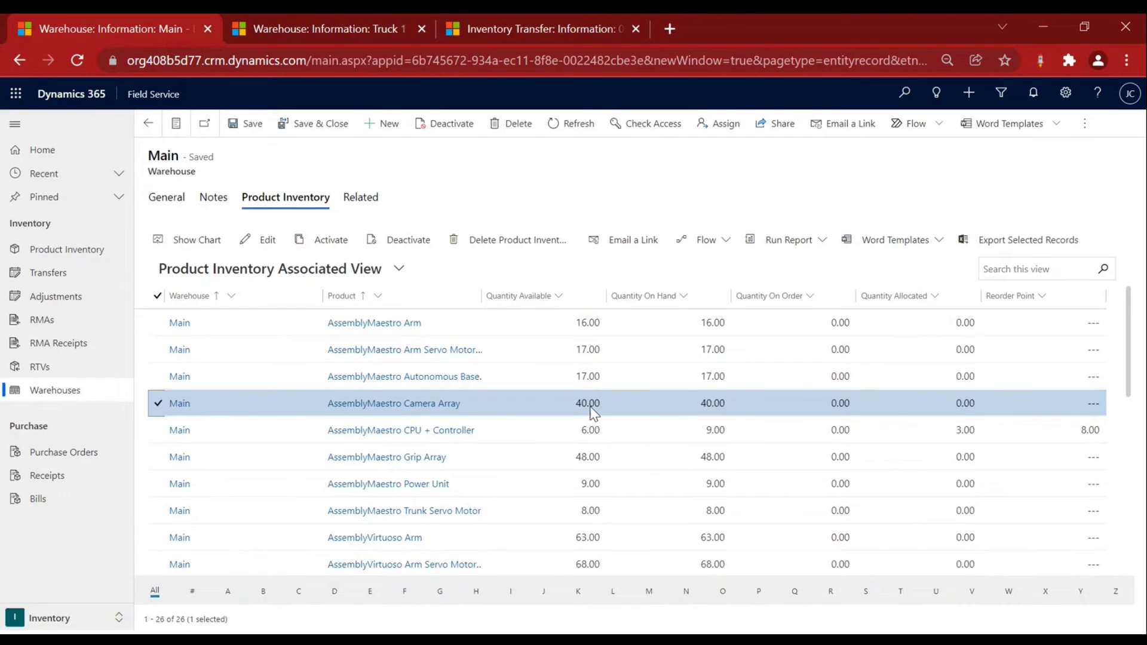
Refresh the Truck 1 warehouse's product inventory to check the transferred camera array stock.
click(344, 40)
click(157, 402)
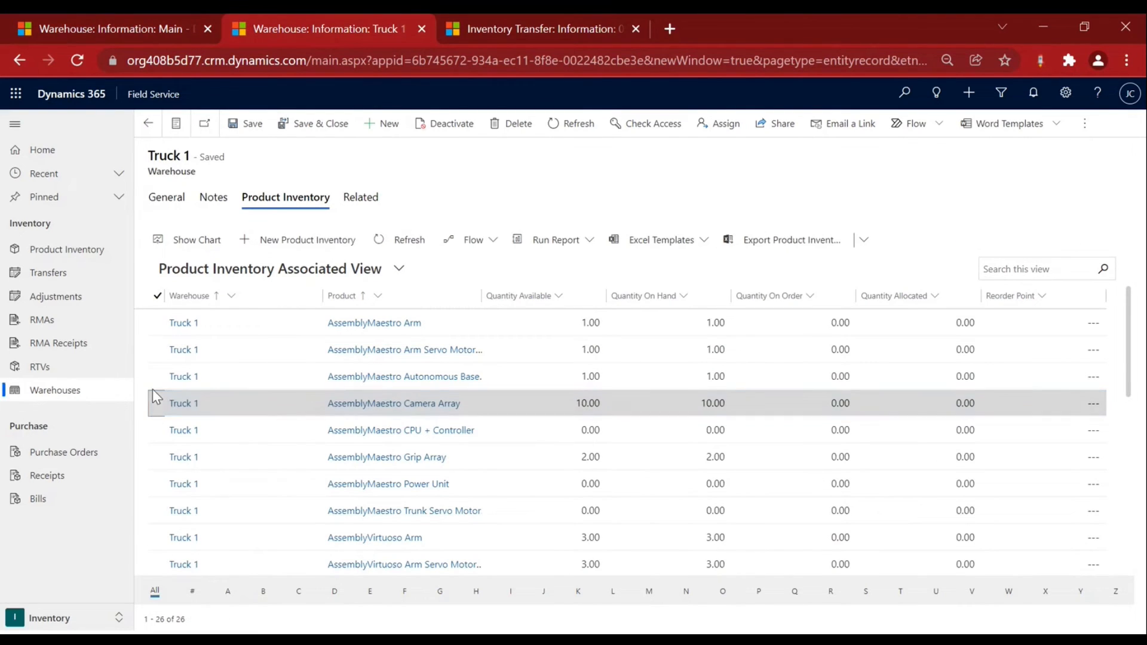
click(382, 242)
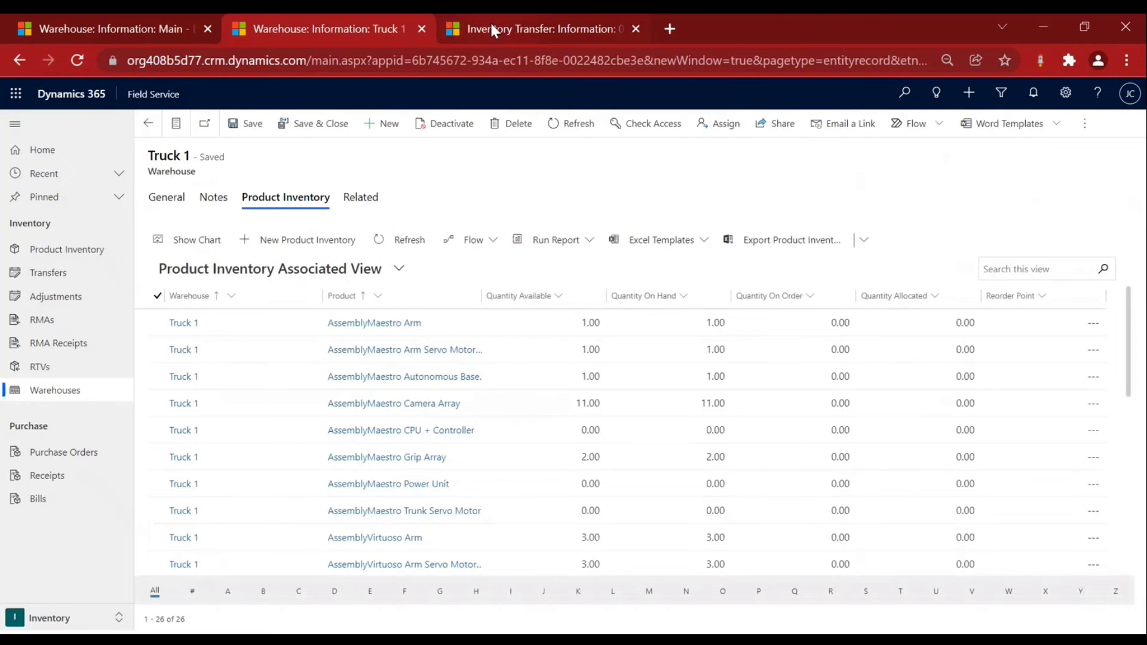
Open the active inventory adjustments in place of the transfer record, and review the camera array row in Truck 1's product inventory.
click(533, 30)
click(88, 299)
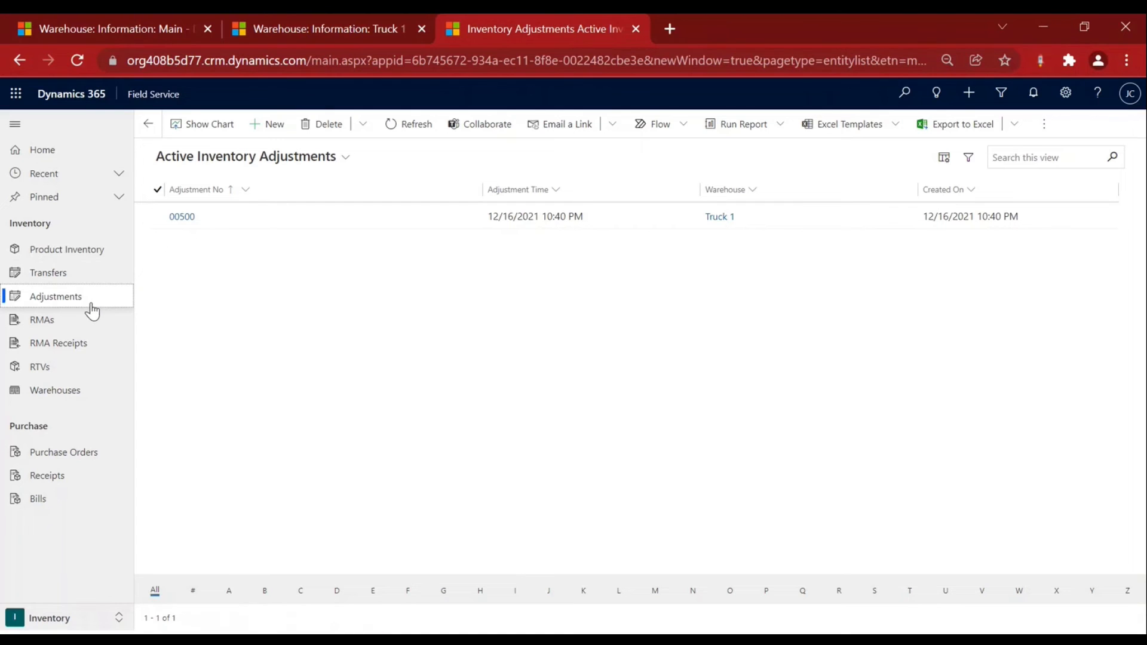
click(332, 27)
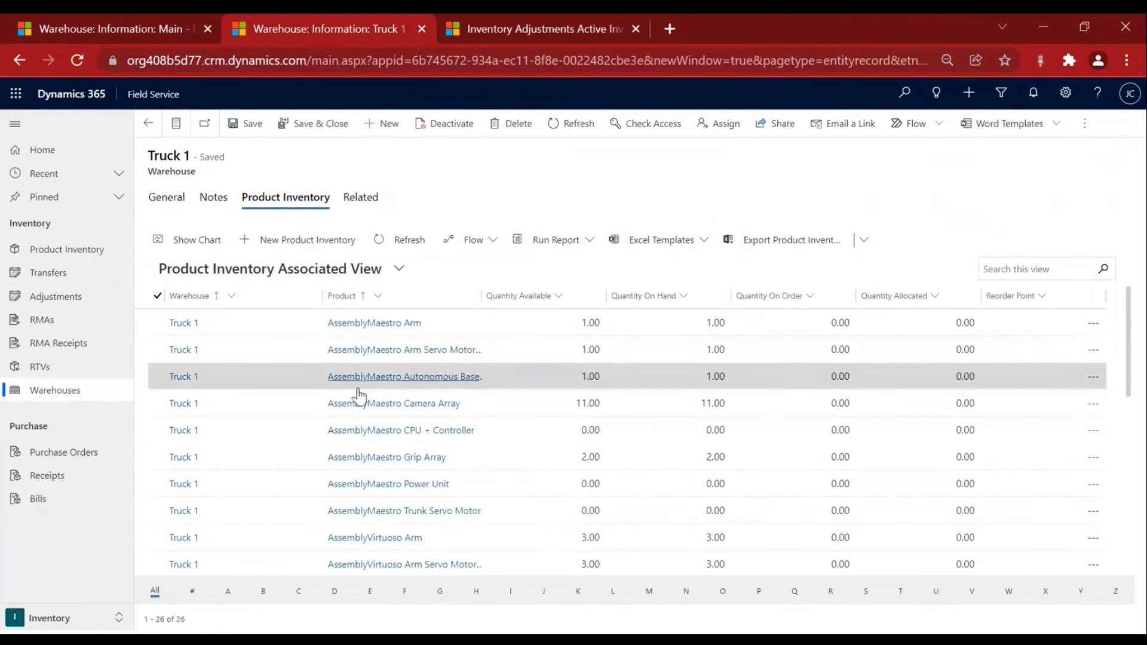
click(158, 405)
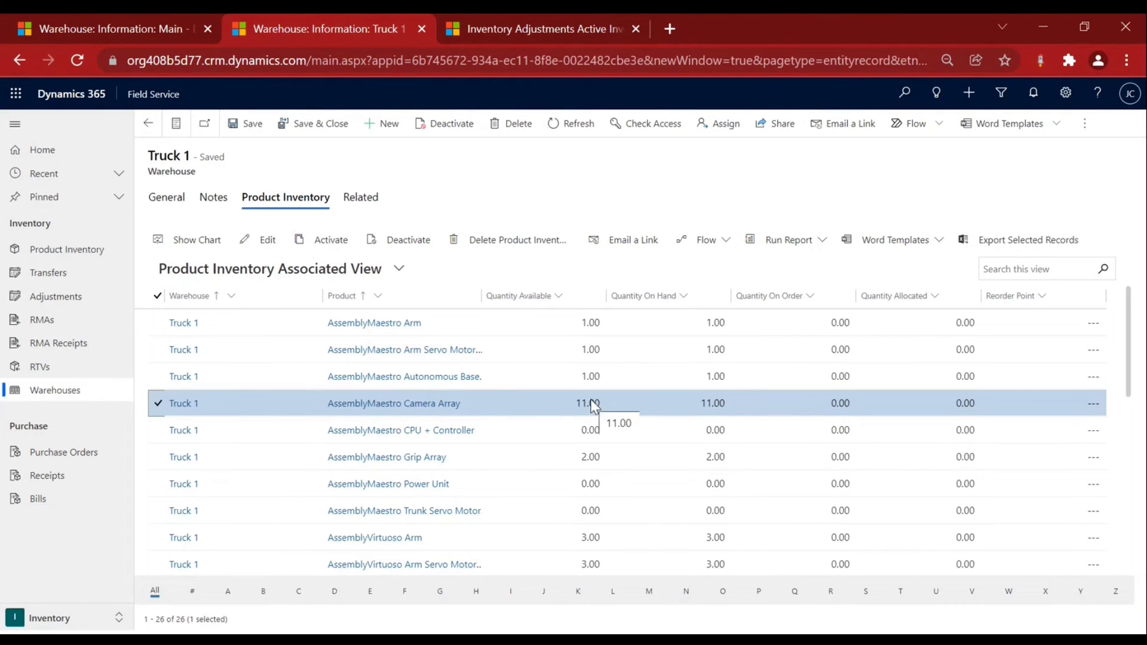
click(536, 25)
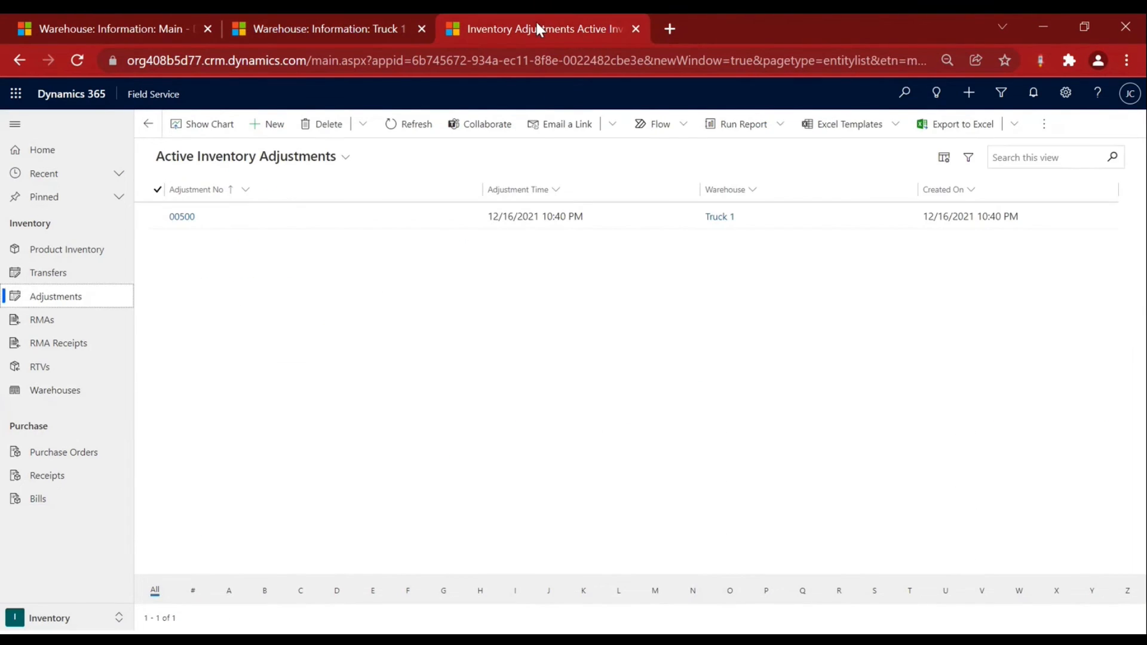
Create and save an inventory adjustment for the Truck 1 warehouse, and open its product list.
click(270, 123)
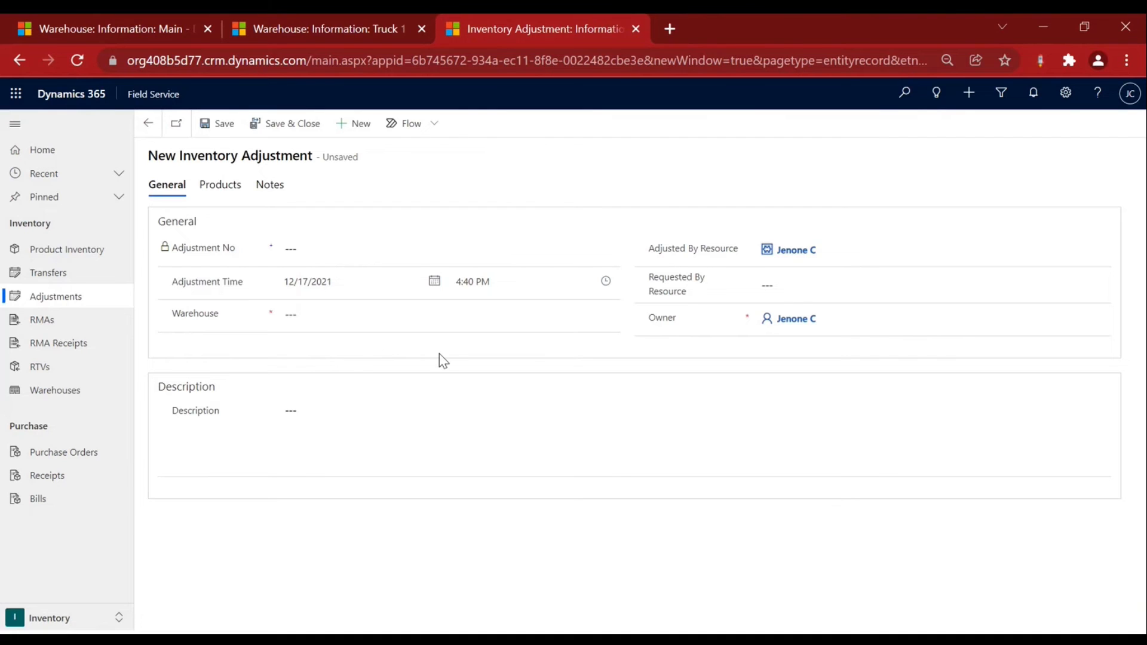
click(306, 28)
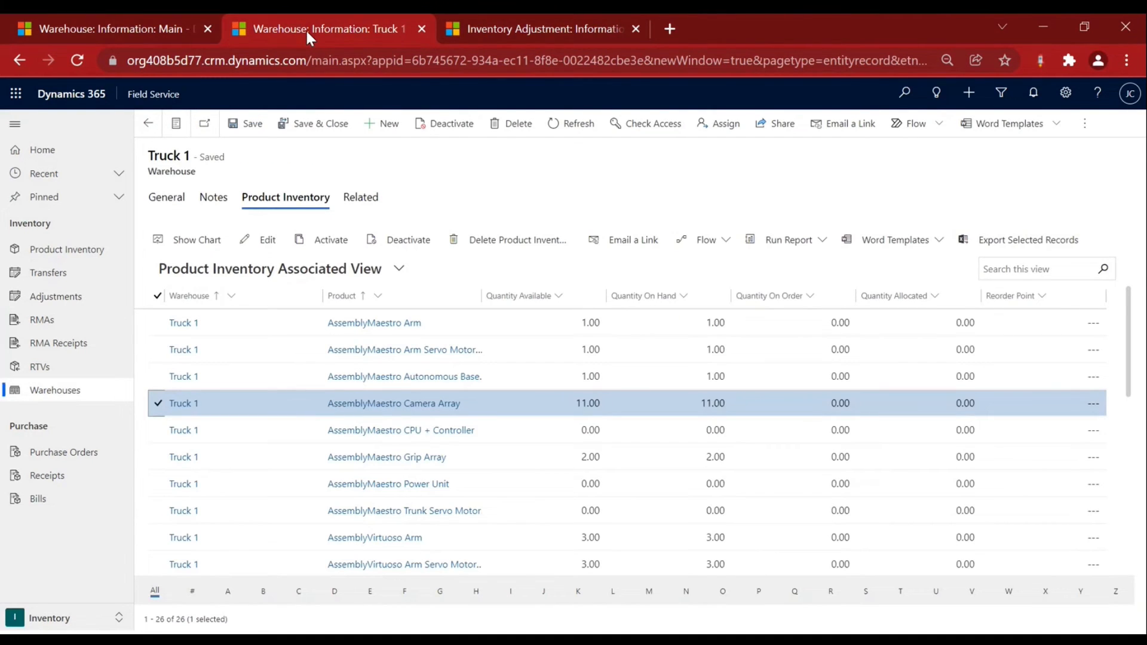
click(537, 29)
click(390, 315)
click(379, 359)
key(ctrl+s)
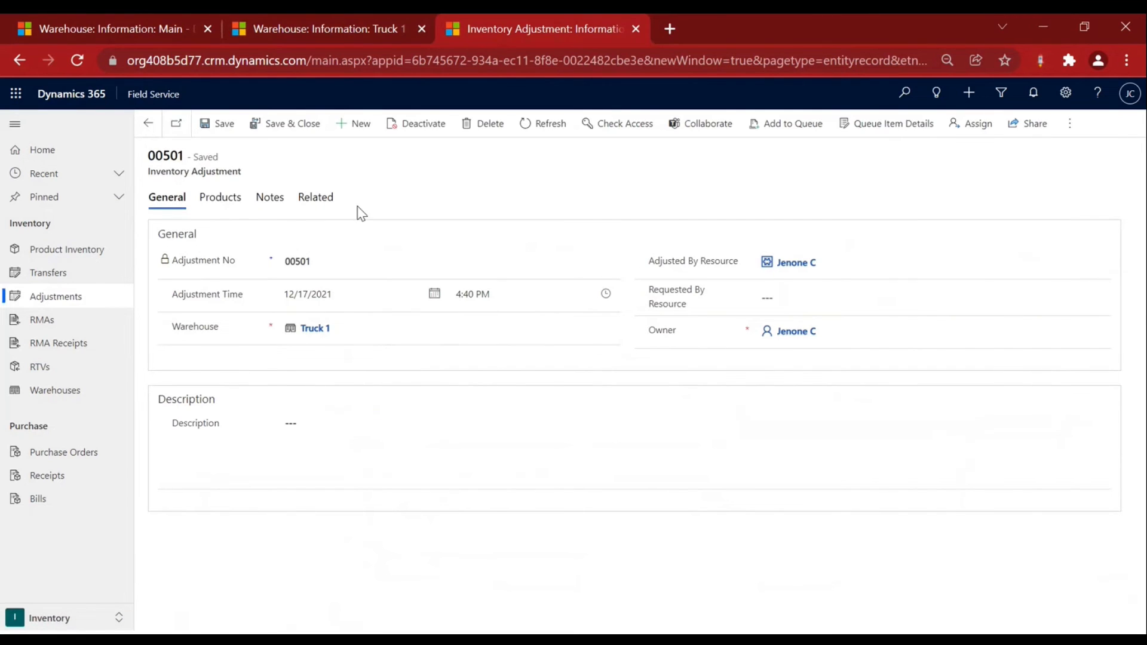
click(226, 202)
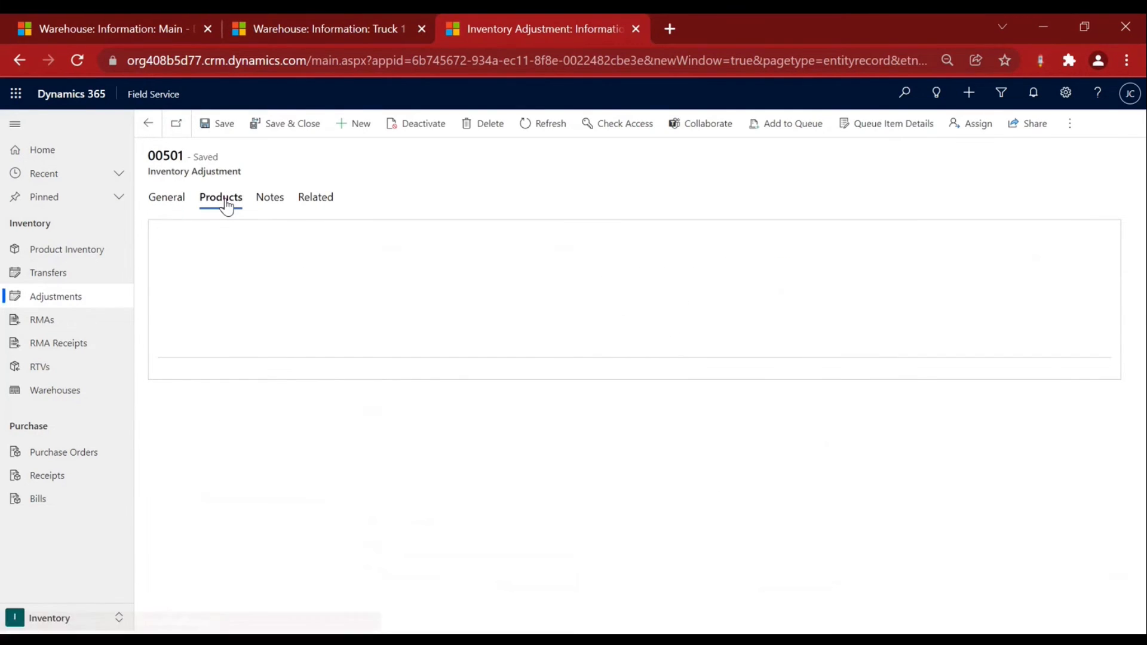
Start a new product line on the inventory adjustment and select AssemblyMaestro Camera Array as its product.
click(869, 242)
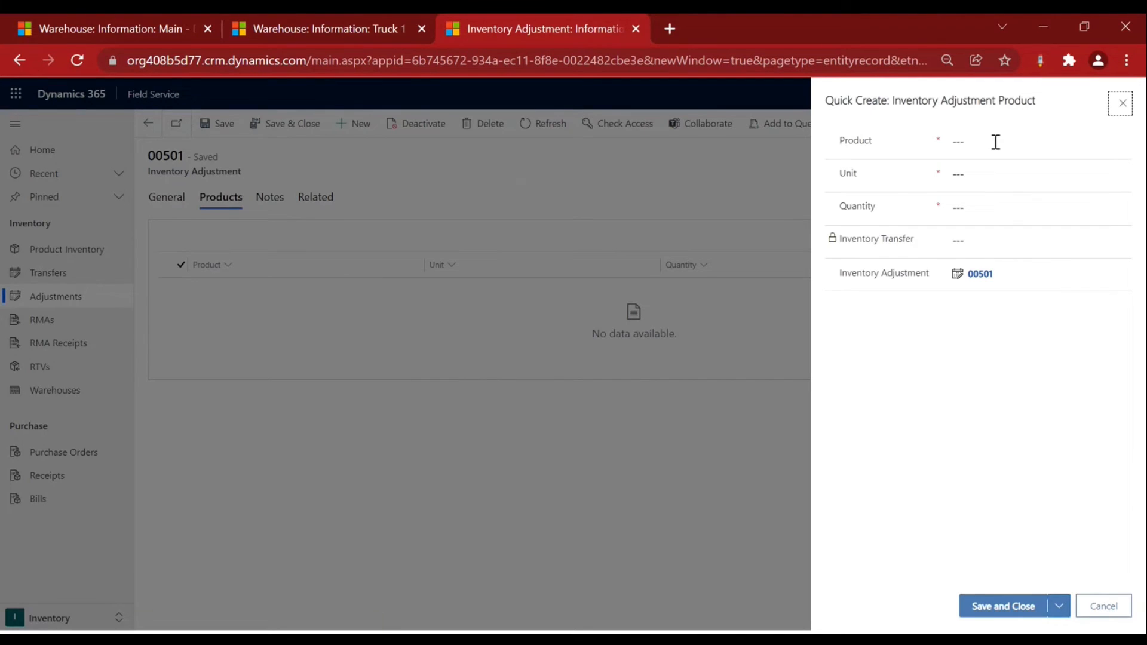
click(996, 142)
text(*camera*)
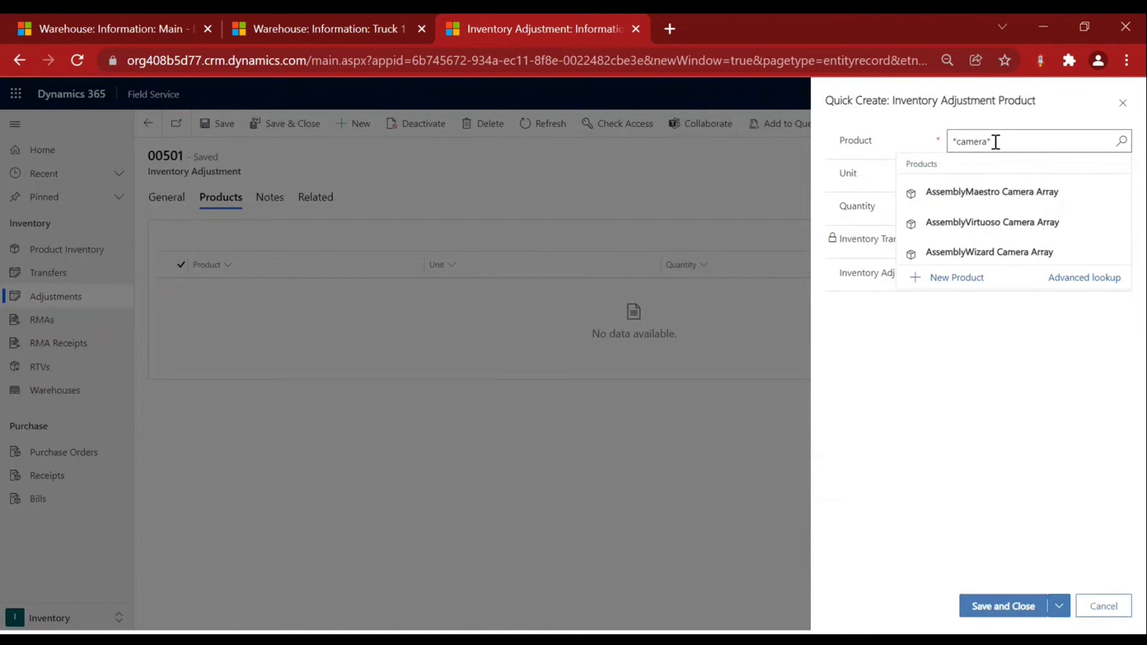
click(1004, 191)
Set the adjustment product's unit to Primary Unit.
click(1060, 174)
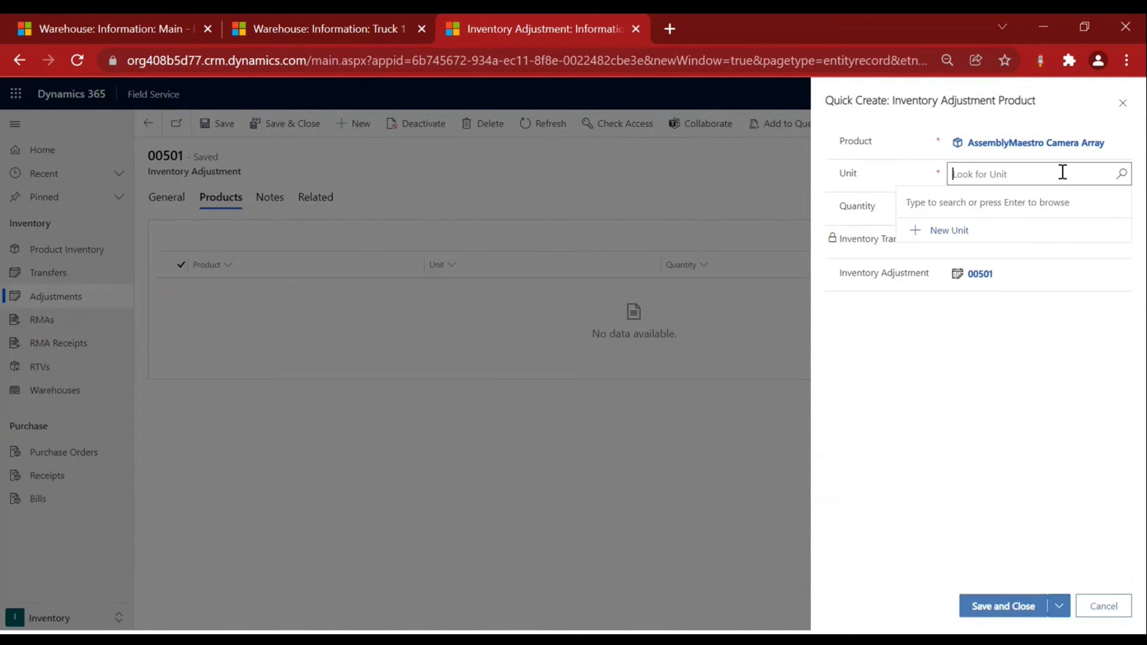
click(1123, 174)
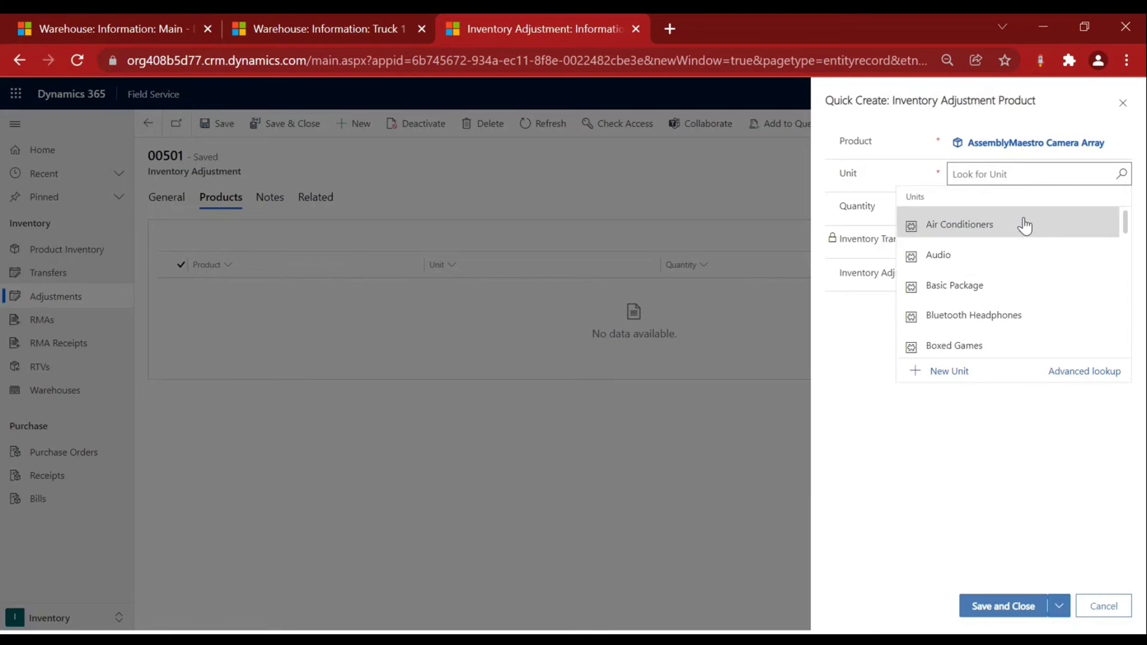
scroll(999, 259, down, 6)
scroll(1005, 262, down, 5)
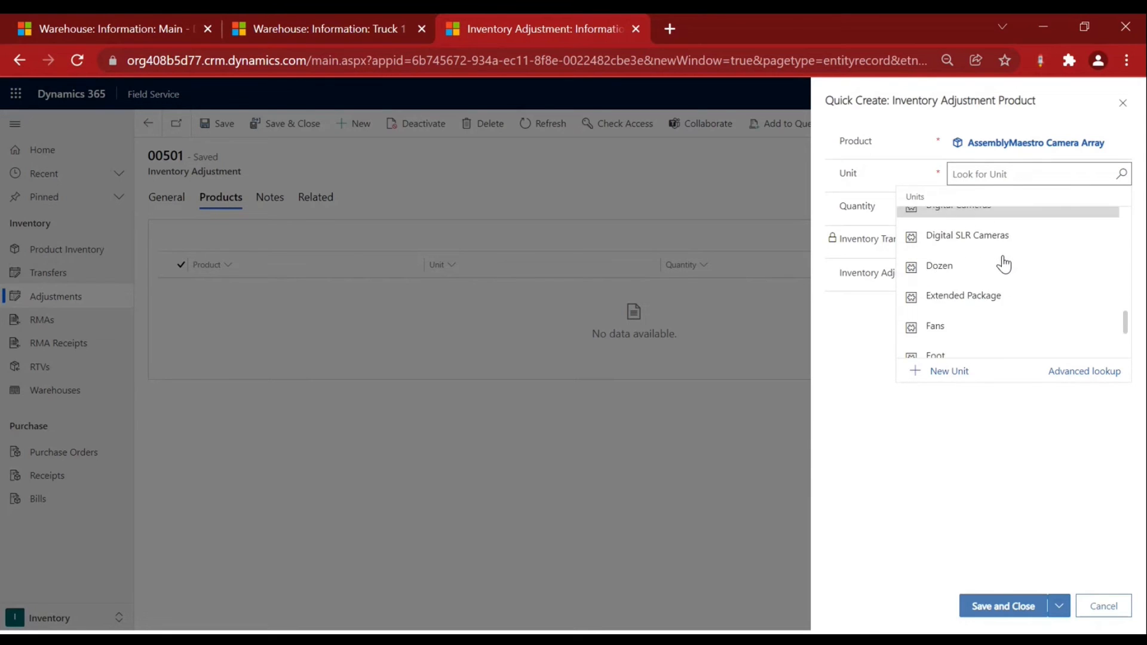
scroll(1011, 301, up, 3)
scroll(1010, 305, down, 2)
scroll(1012, 305, up, 5)
scroll(1011, 305, up, 5)
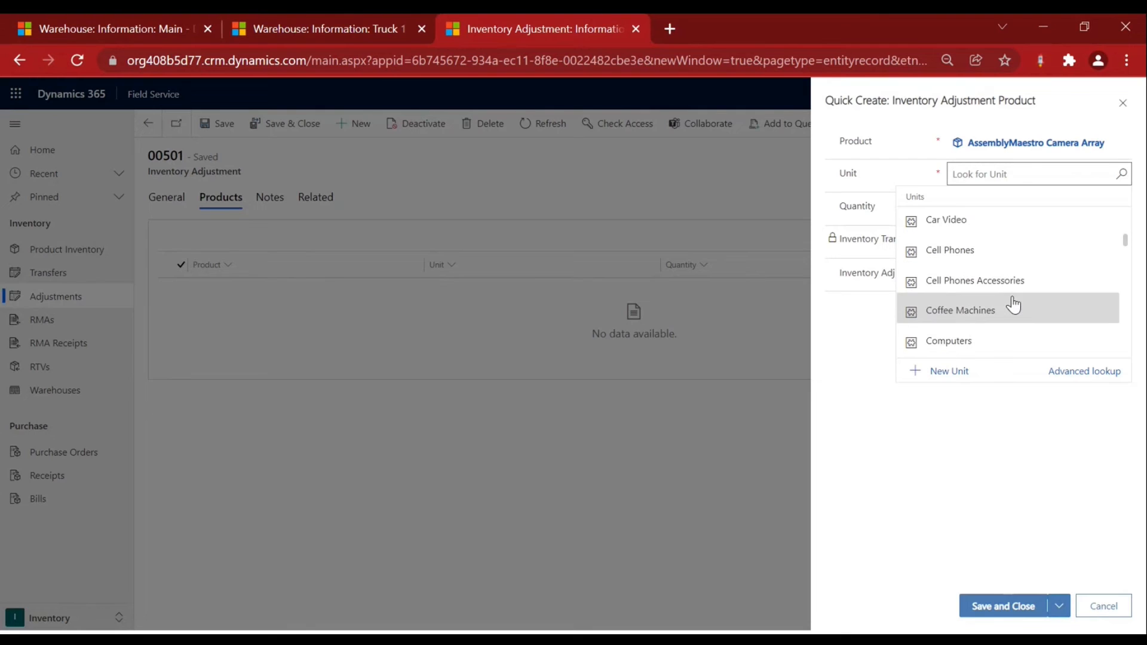
scroll(1019, 299, down, 2)
scroll(1021, 297, up, 3)
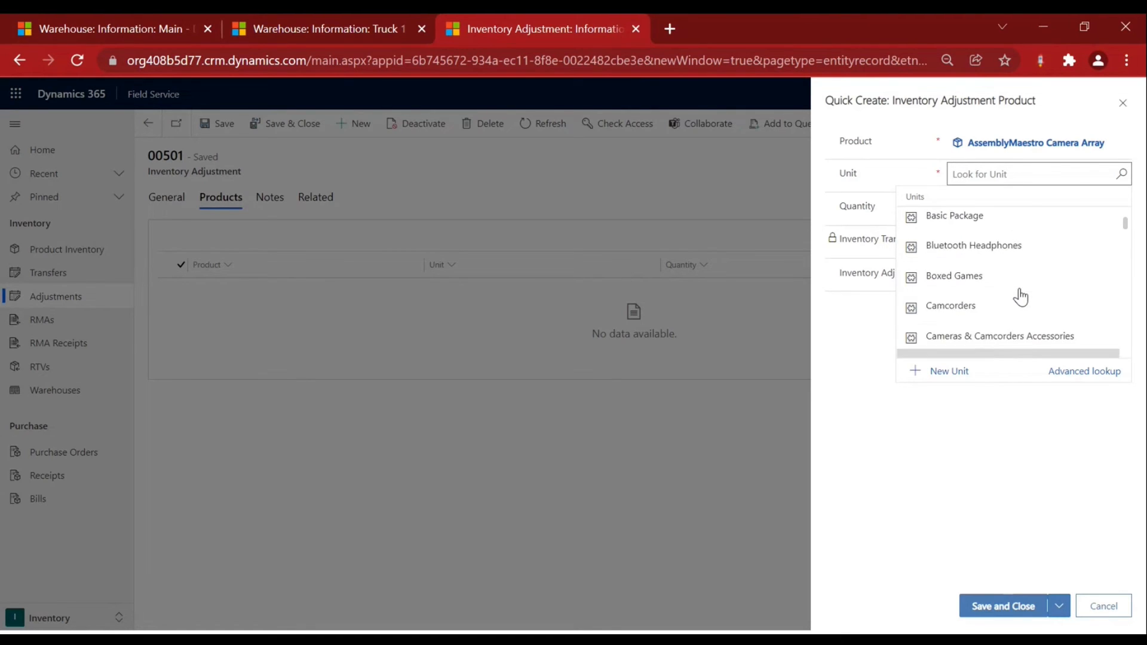
scroll(1026, 293, down, 10)
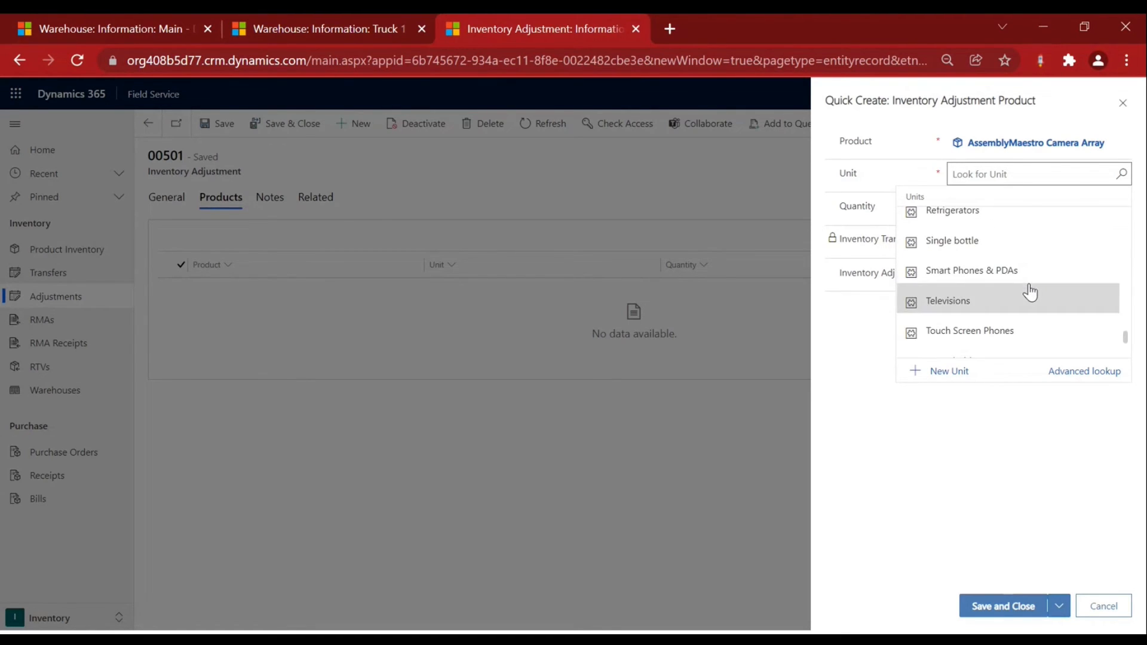
scroll(1030, 293, down, 2)
scroll(1030, 293, up, 5)
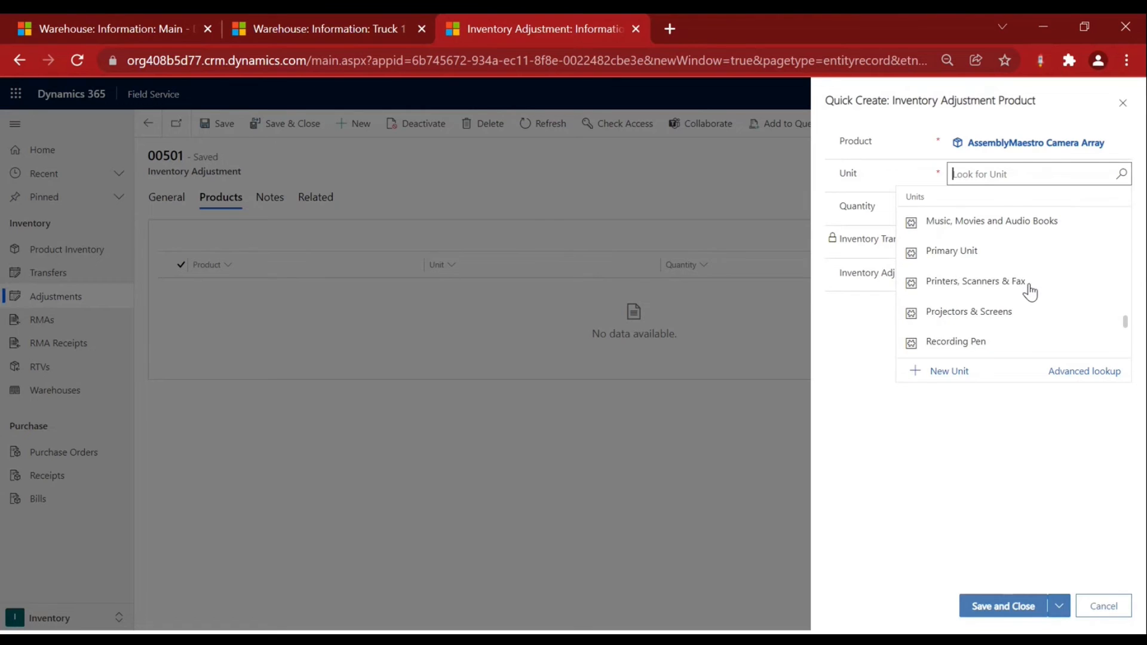
click(1027, 253)
Check the camera array stock in Truck 1, set the adjustment quantity to -1, and save and close the adjustment product.
click(1002, 214)
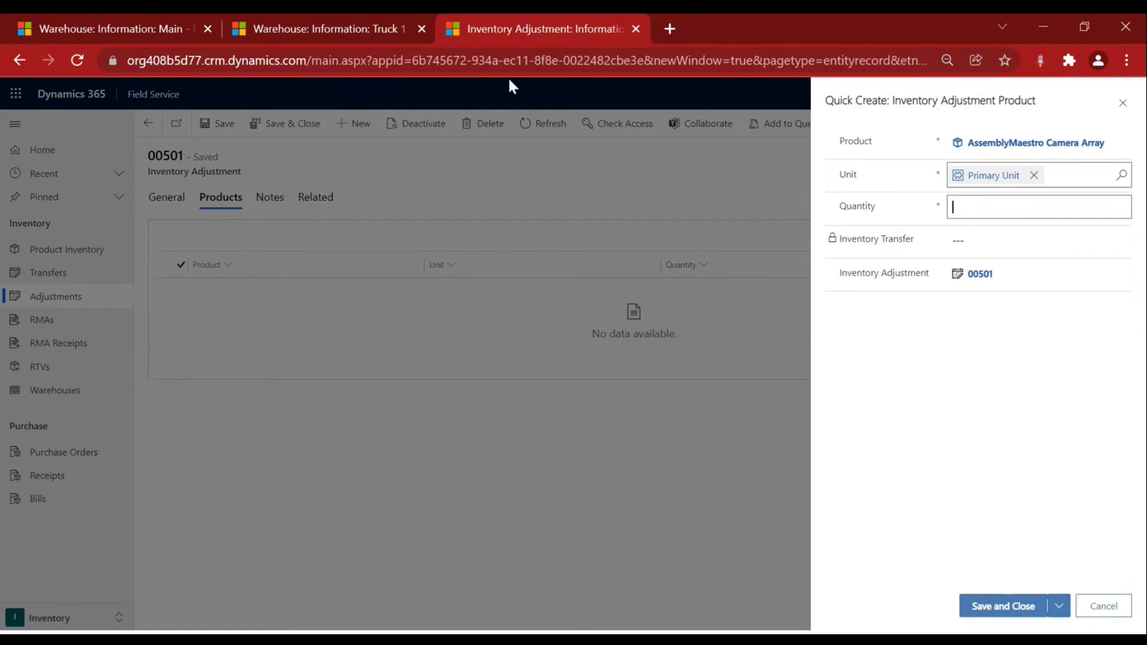
click(339, 27)
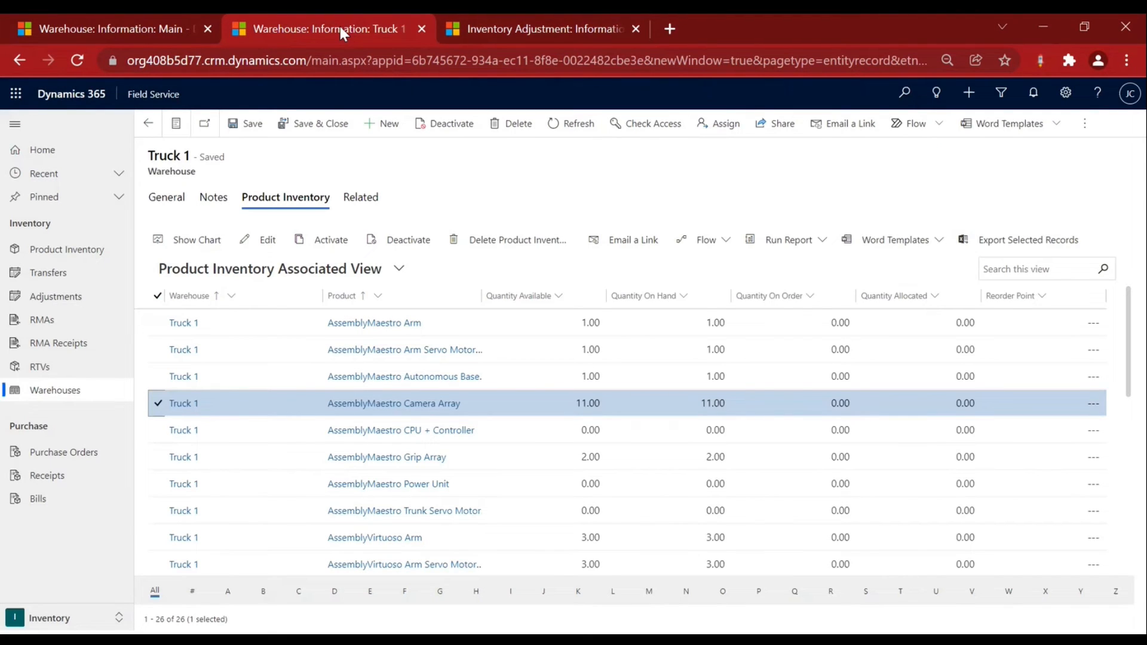
click(561, 31)
text(-1)
click(1006, 435)
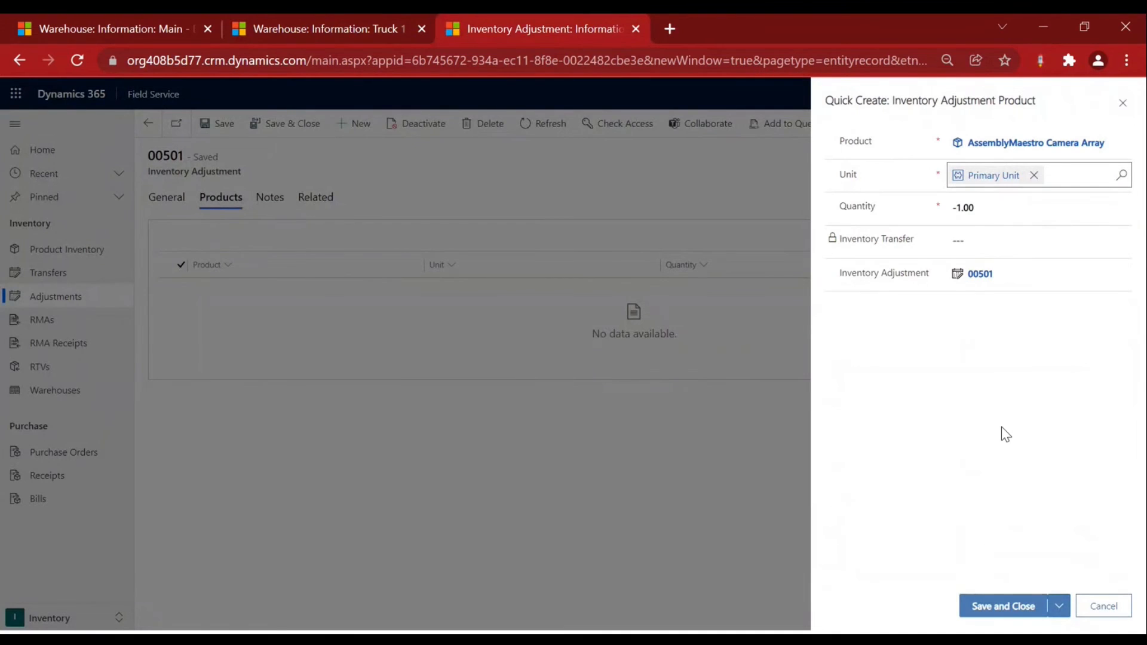
click(1026, 622)
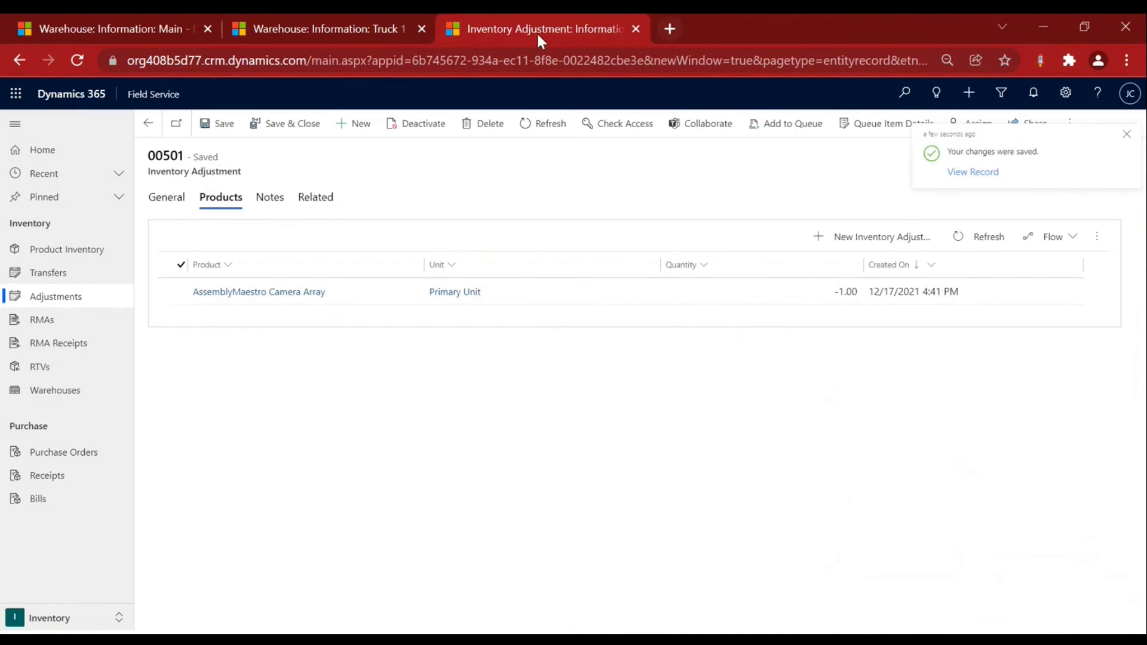
Refresh the Truck 1 warehouse's product inventory with no row selected to check the adjusted AssemblyMaestro Camera Array quantity.
click(364, 29)
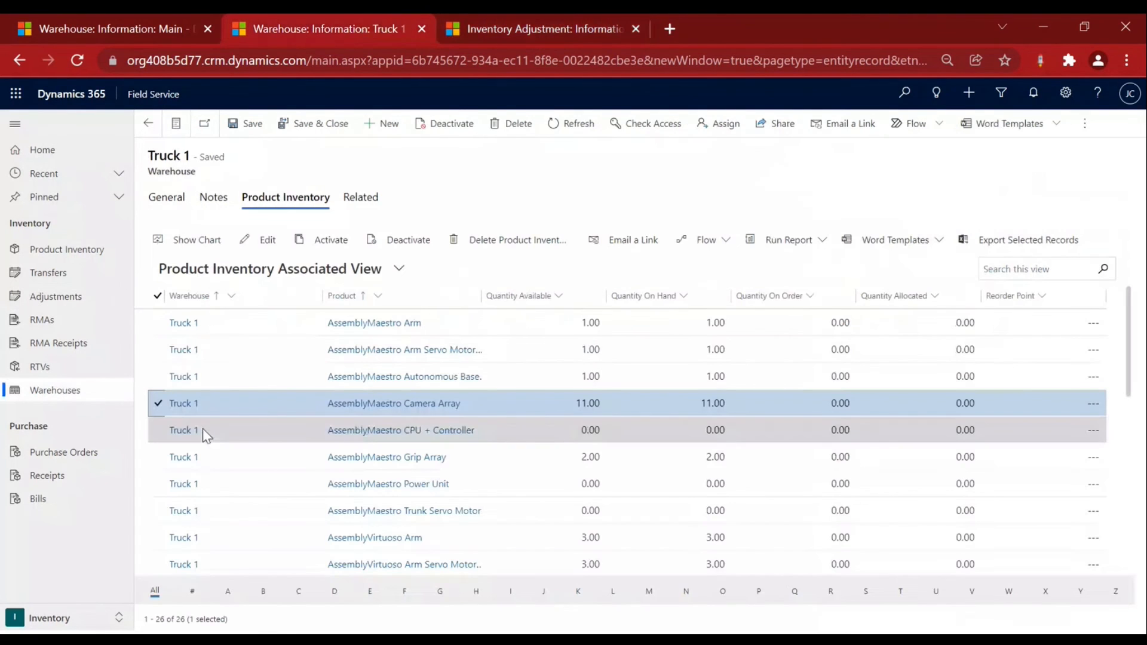
click(157, 404)
click(407, 242)
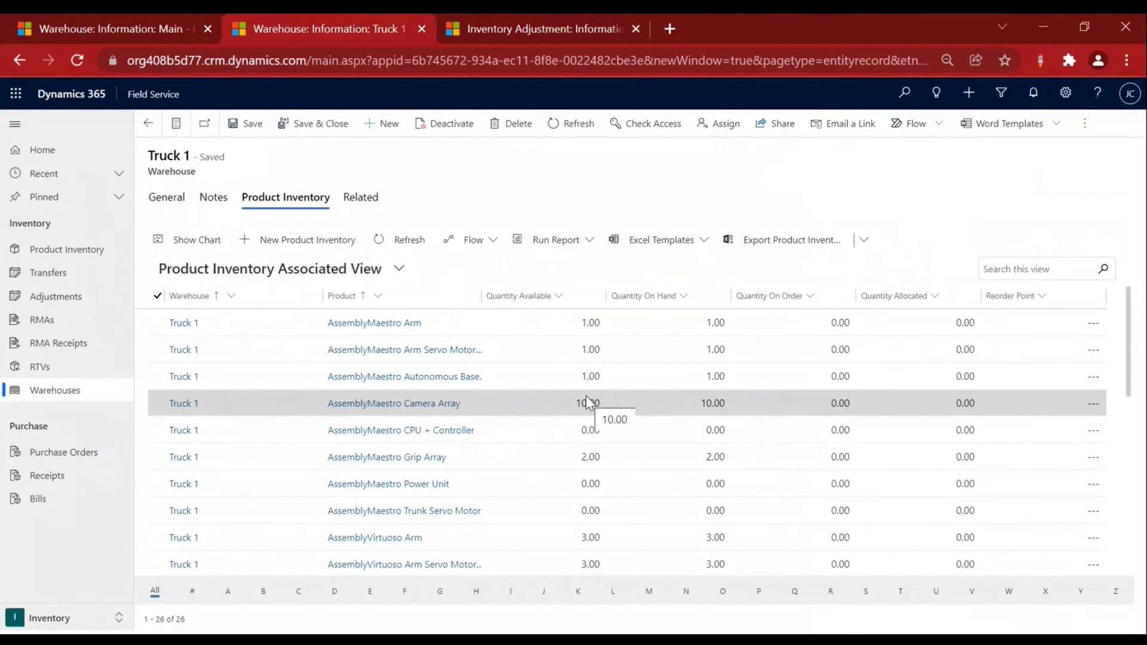
Open the active warehouses list in place of the adjustment record, and review the camera array row in the Main warehouse's product inventory.
click(538, 21)
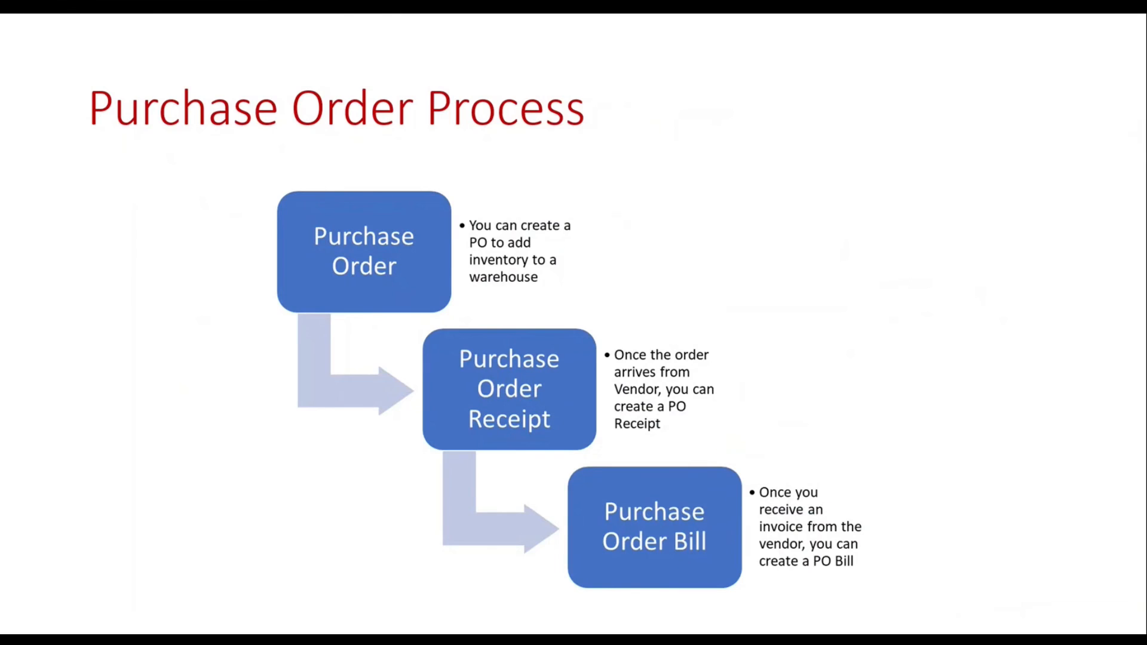
key(alt+Tab)
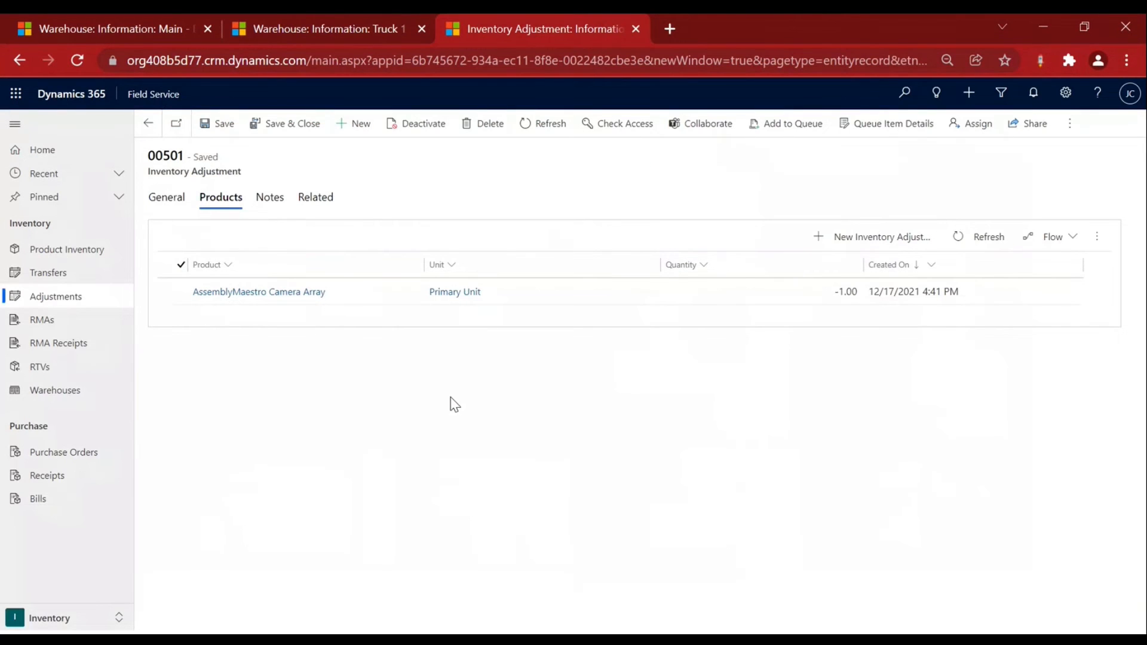
click(90, 390)
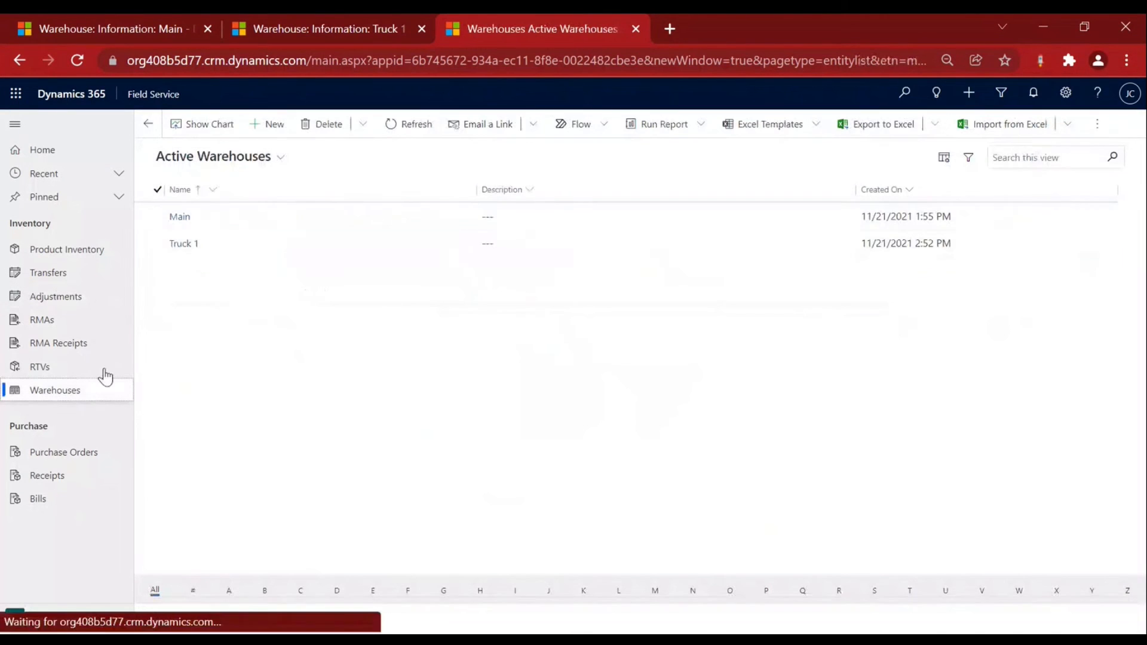
click(143, 21)
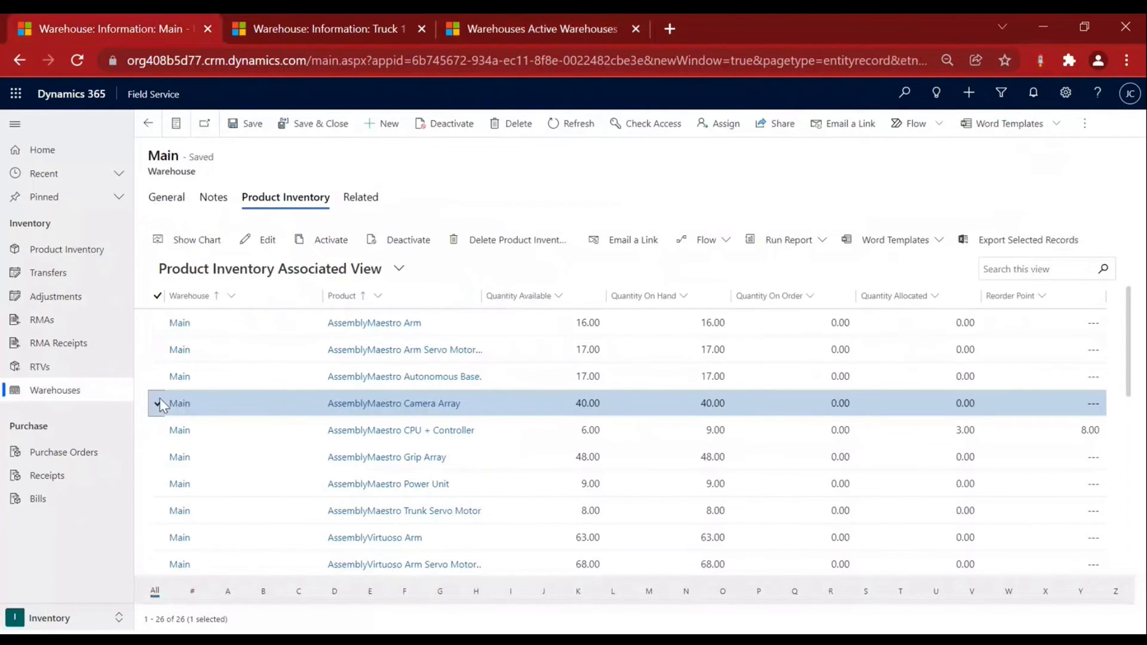
click(160, 398)
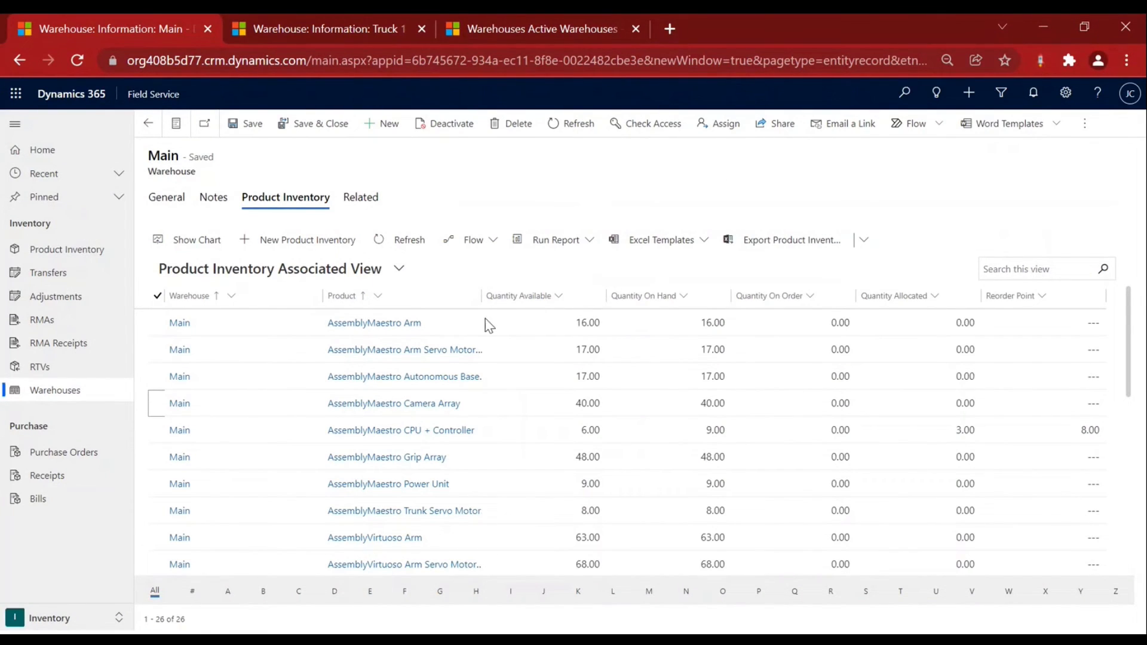
click(156, 405)
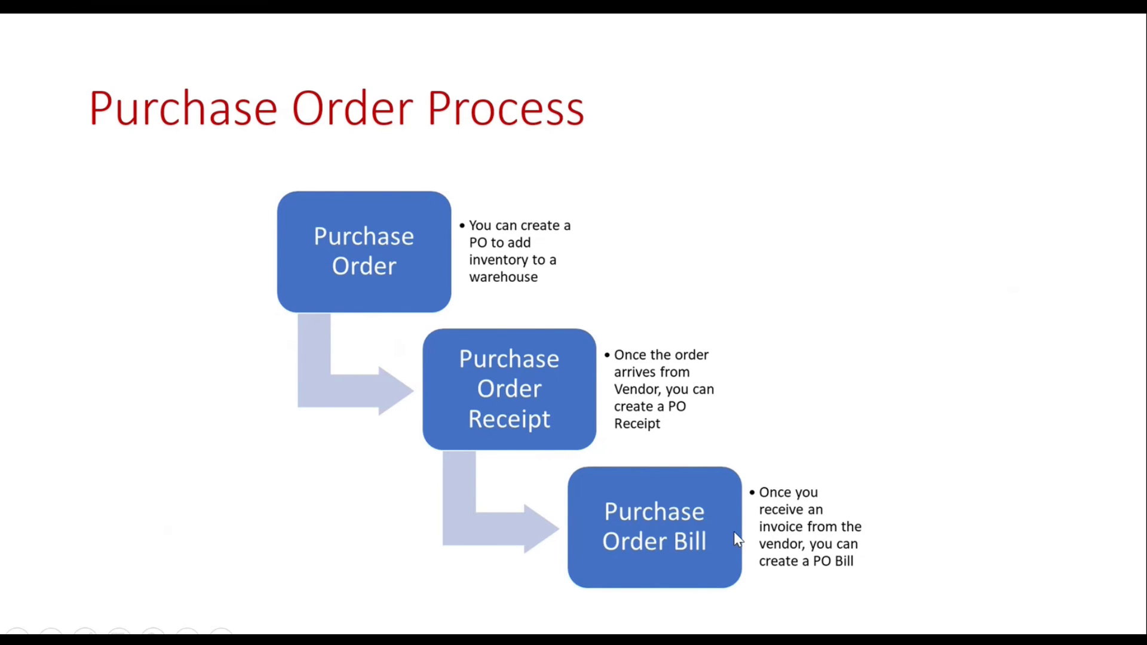
Start a new purchase order from the active purchase orders, and glance back at the Main warehouse's product inventory.
key(alt+Tab)
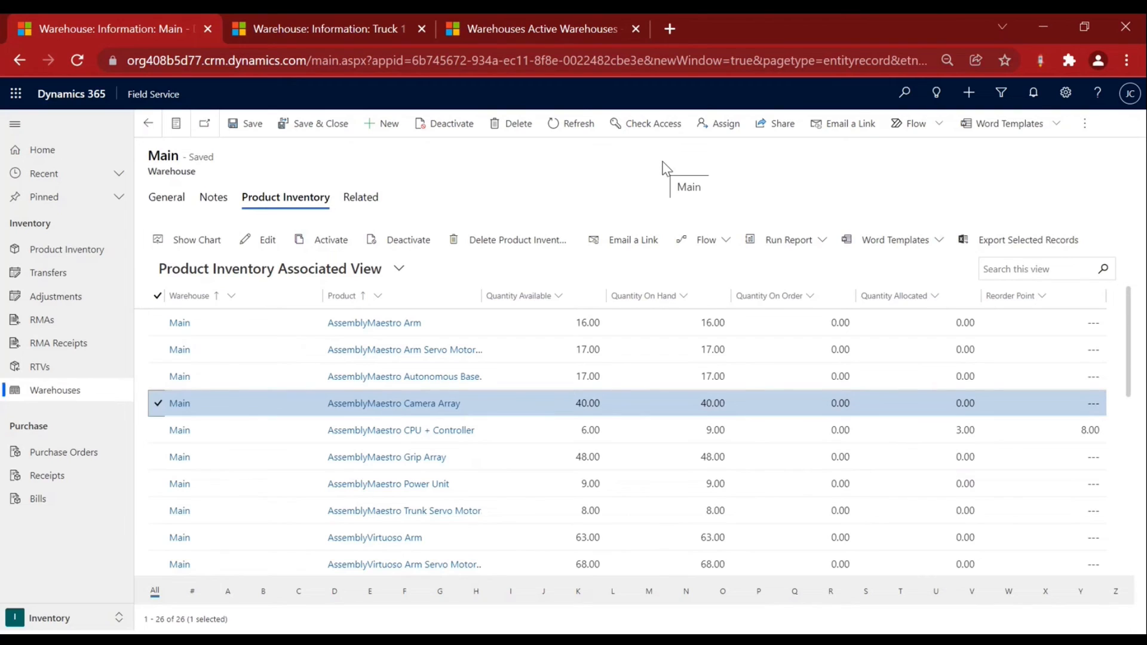
click(531, 30)
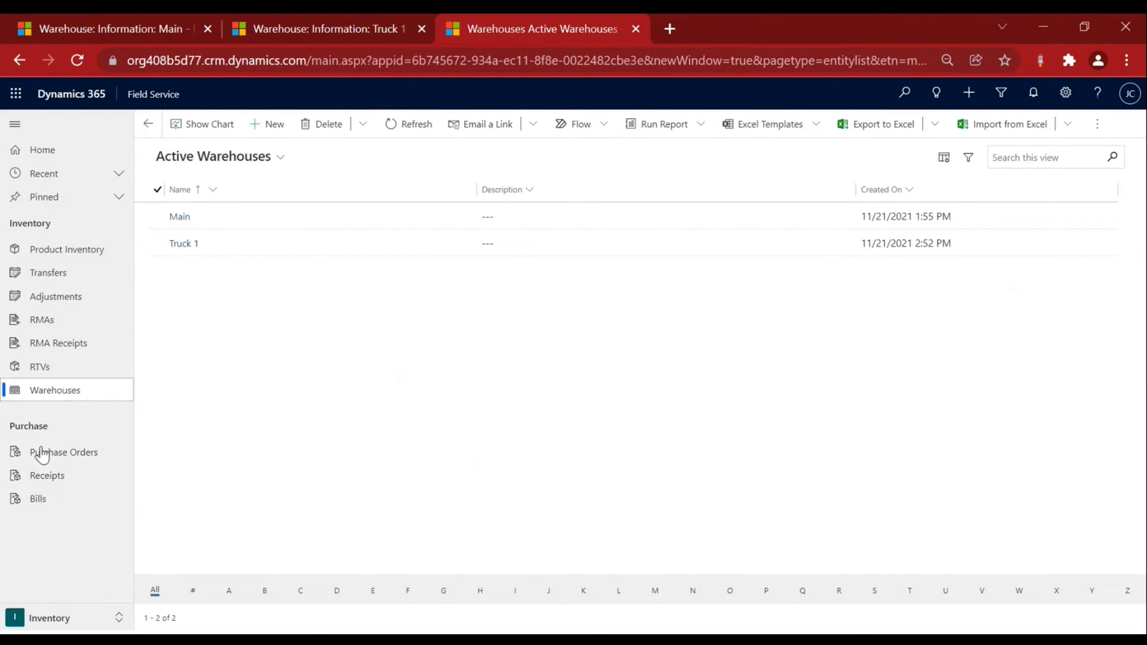
click(91, 467)
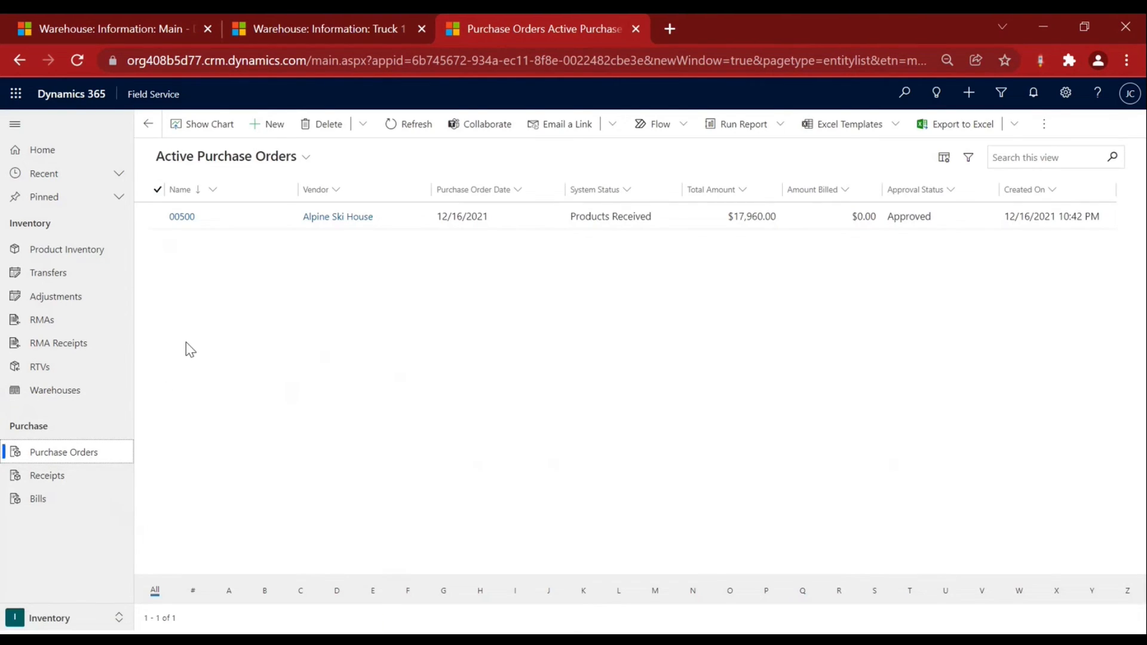
click(273, 125)
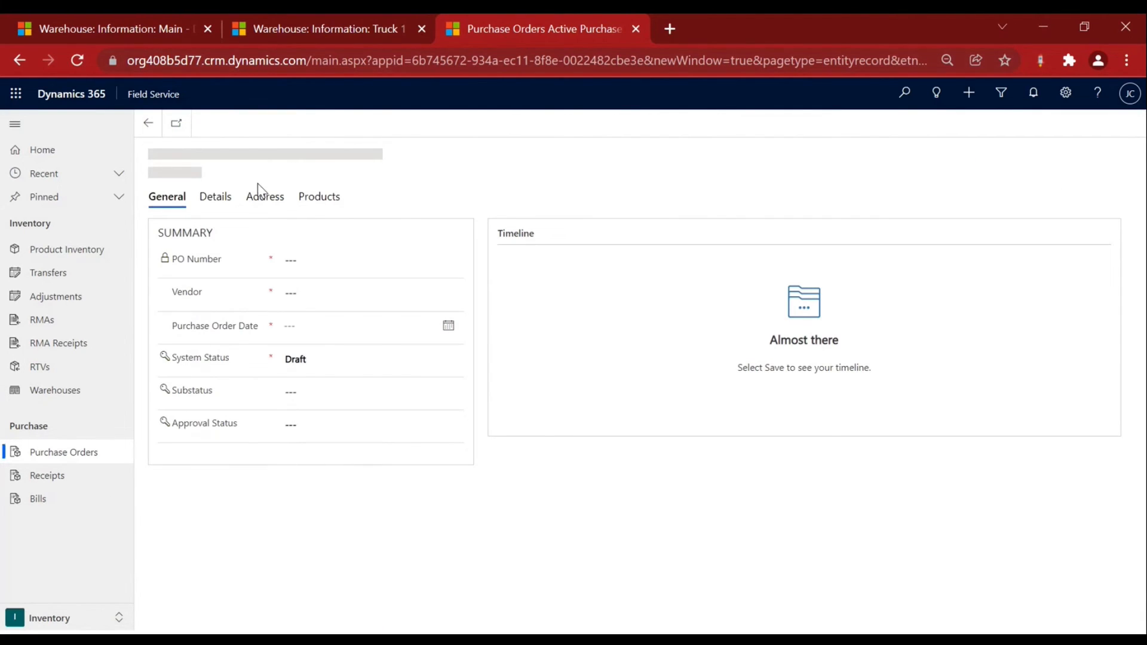
click(124, 32)
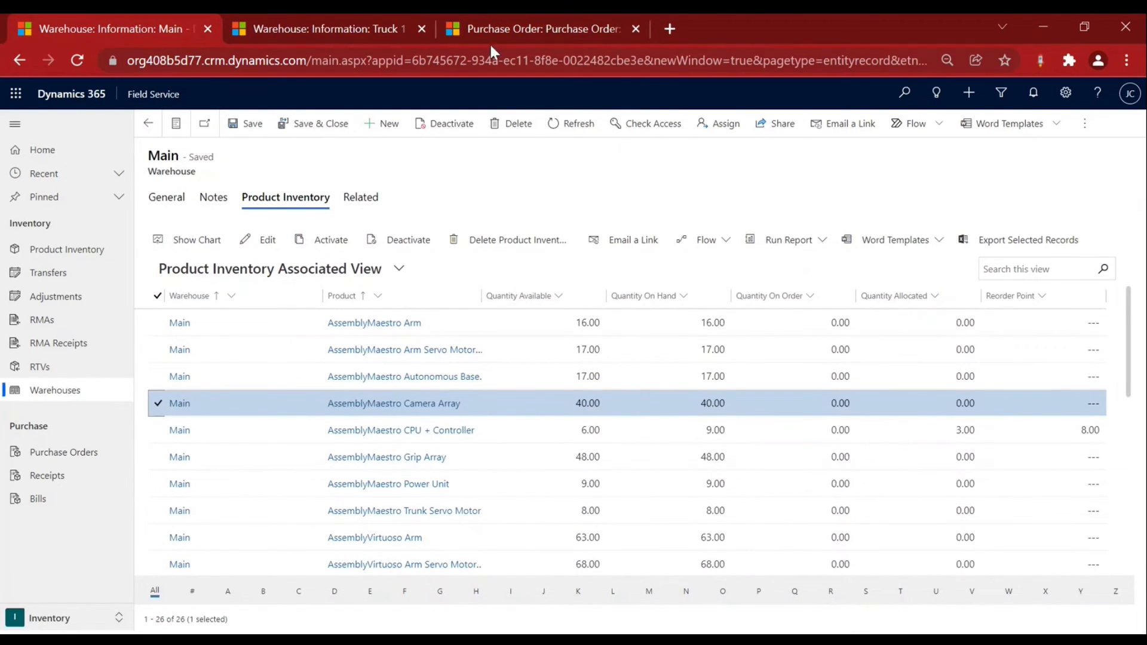
click(525, 28)
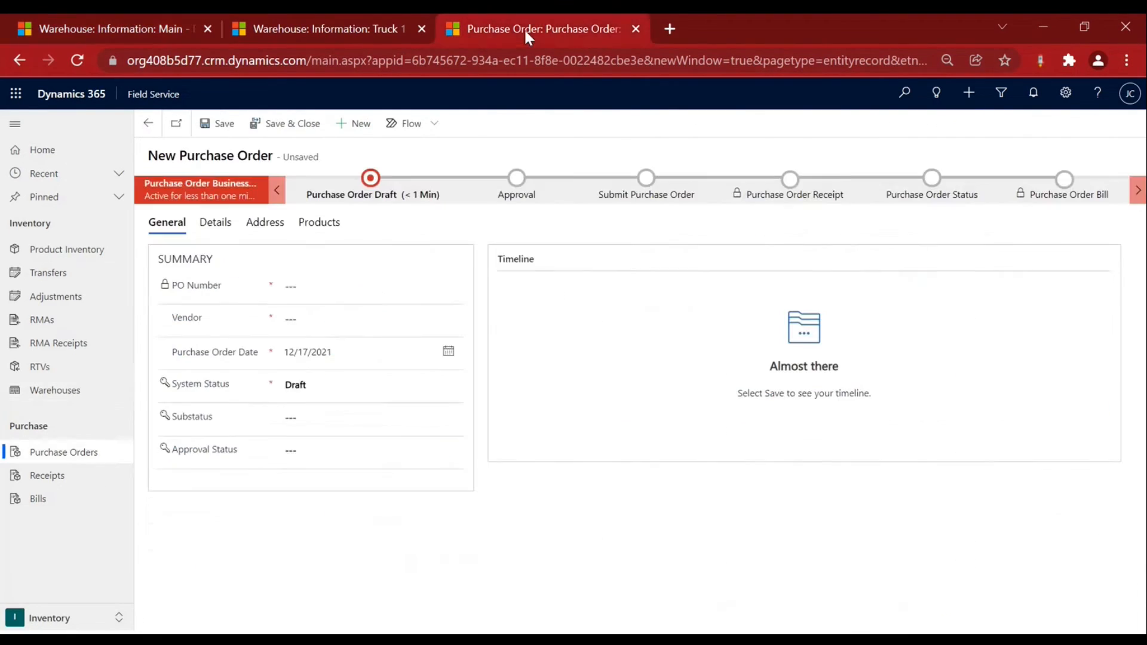
Set the new purchase order's vendor to Alpine Ski House and save the record.
click(333, 316)
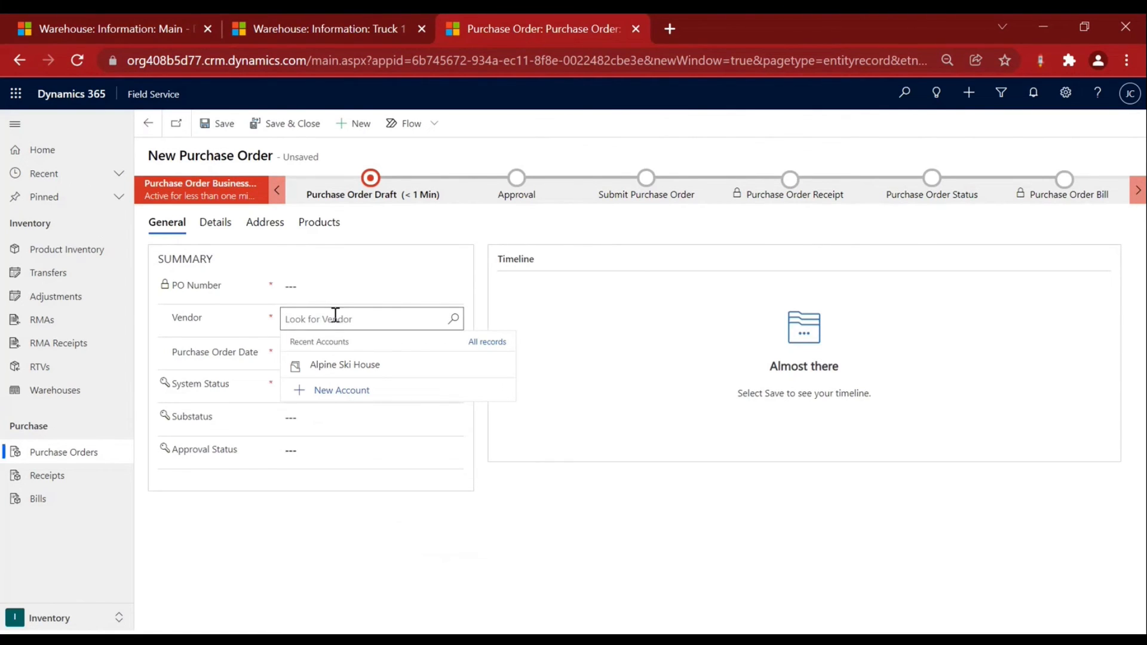
click(410, 367)
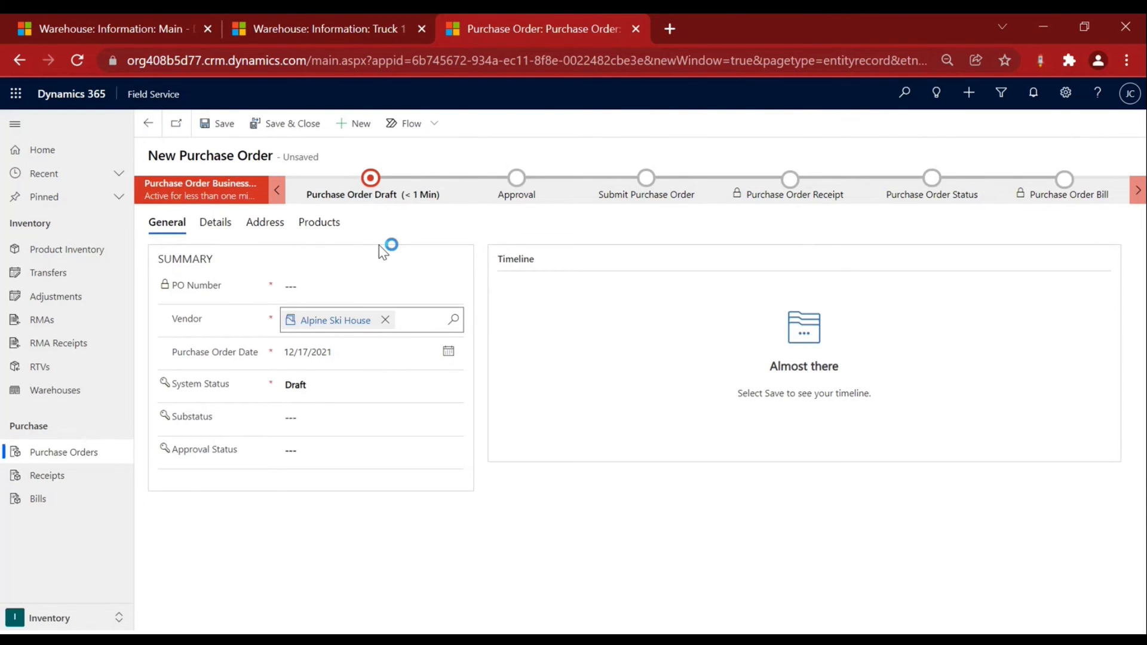
key(ctrl+s)
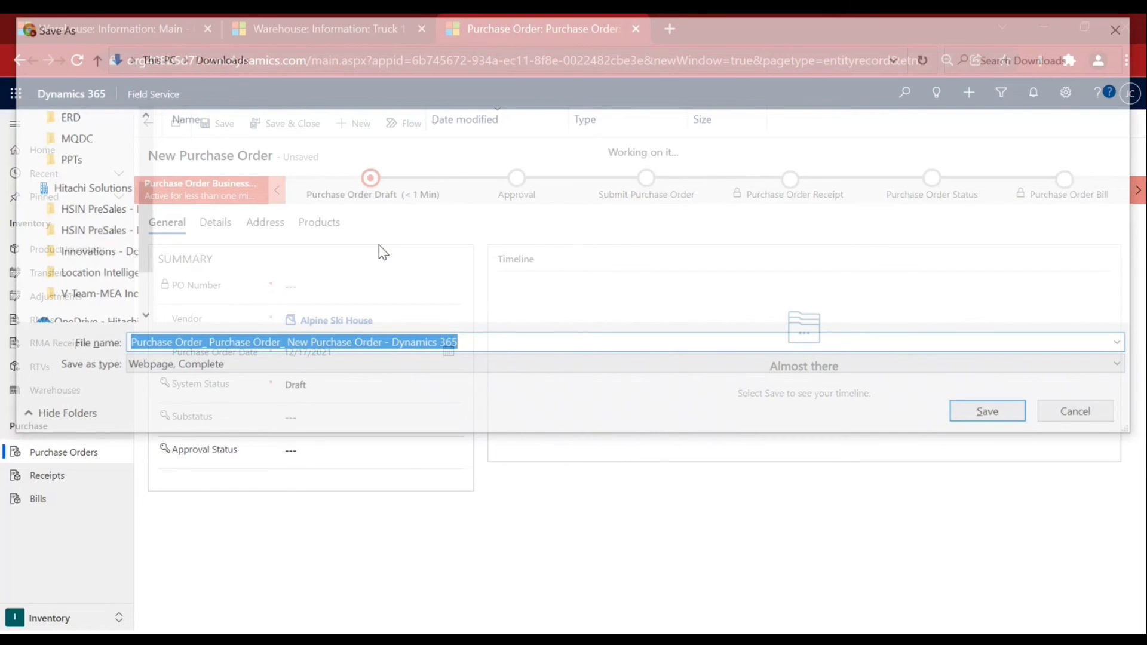
click(1127, 26)
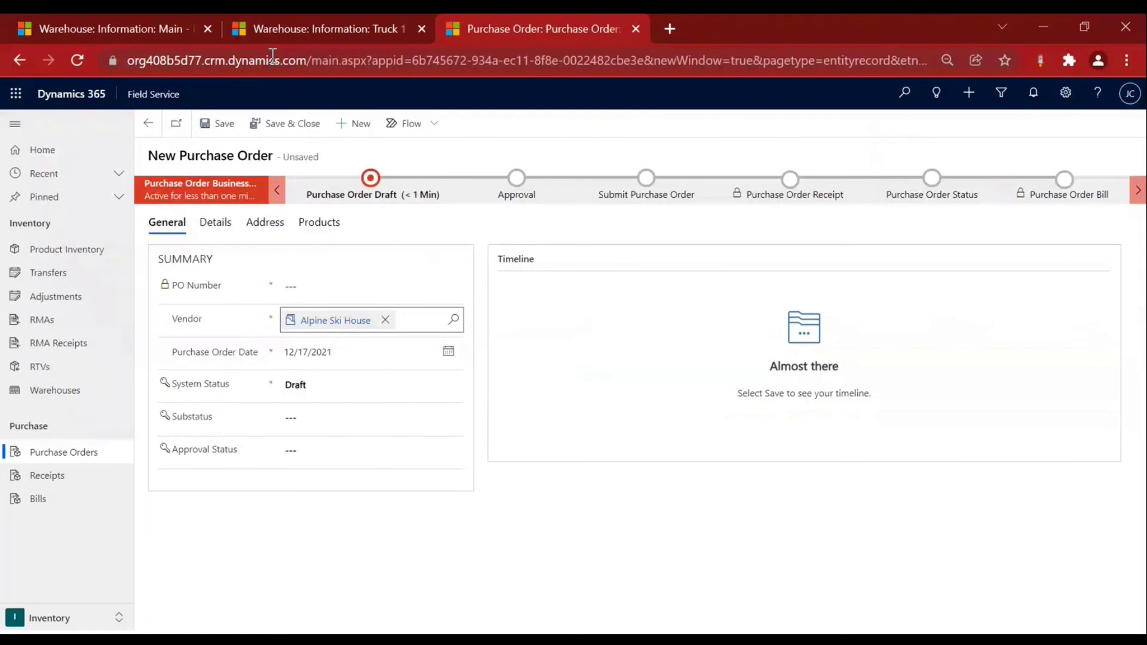
click(233, 121)
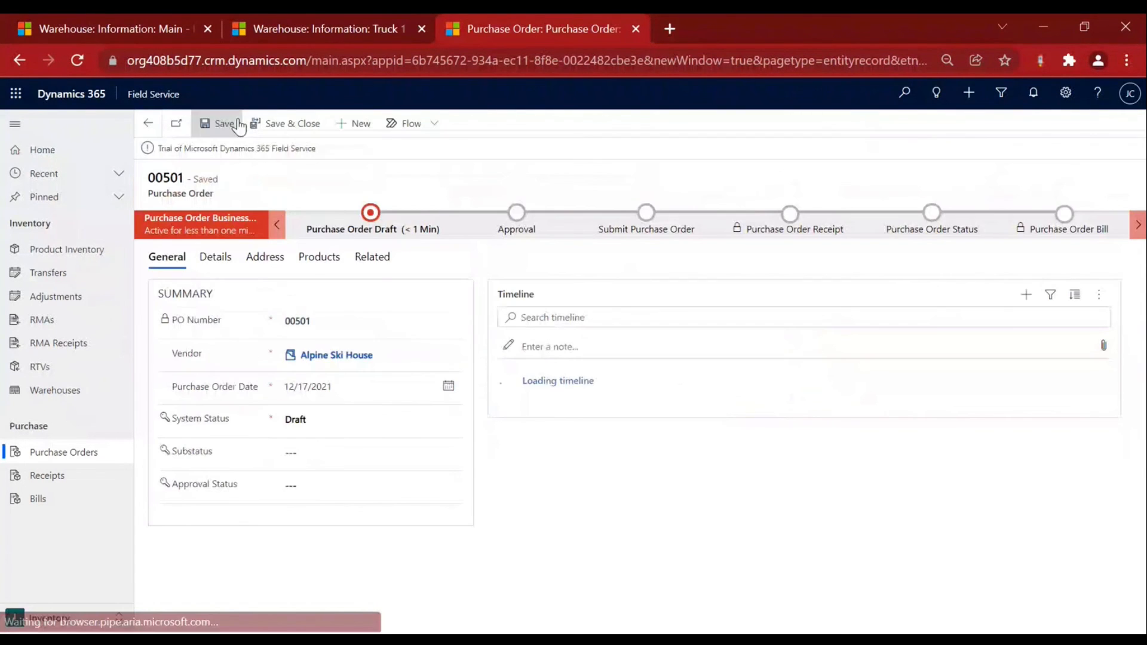
Add a new product line to the purchase order and choose AssemblyMaestro Camera Array as its product.
click(310, 263)
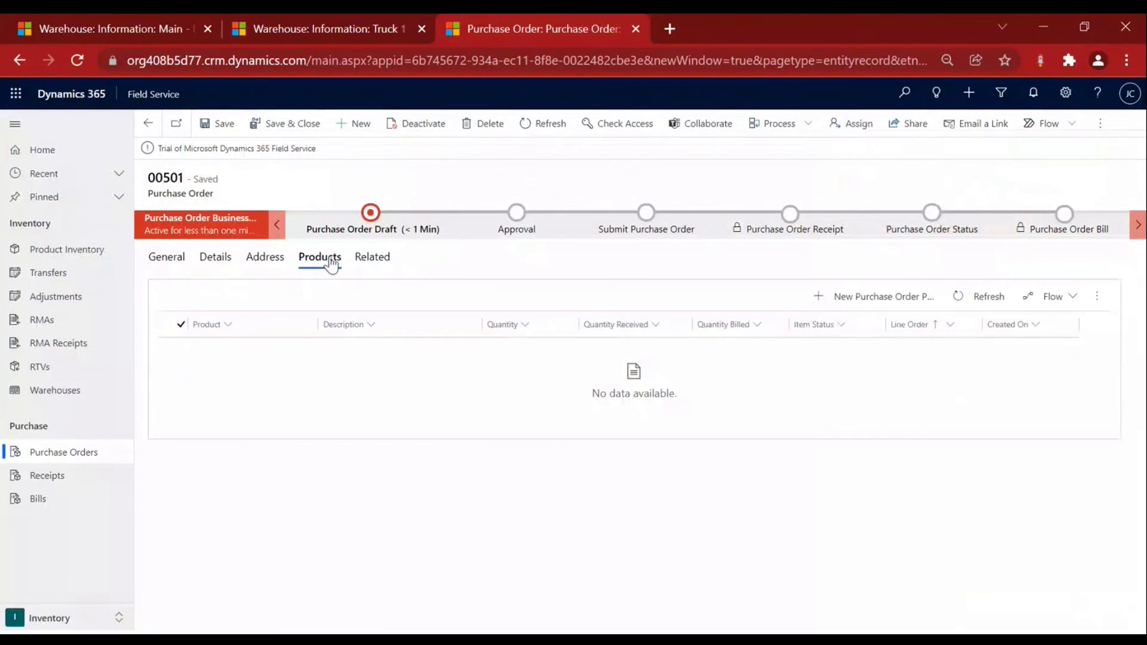
click(858, 306)
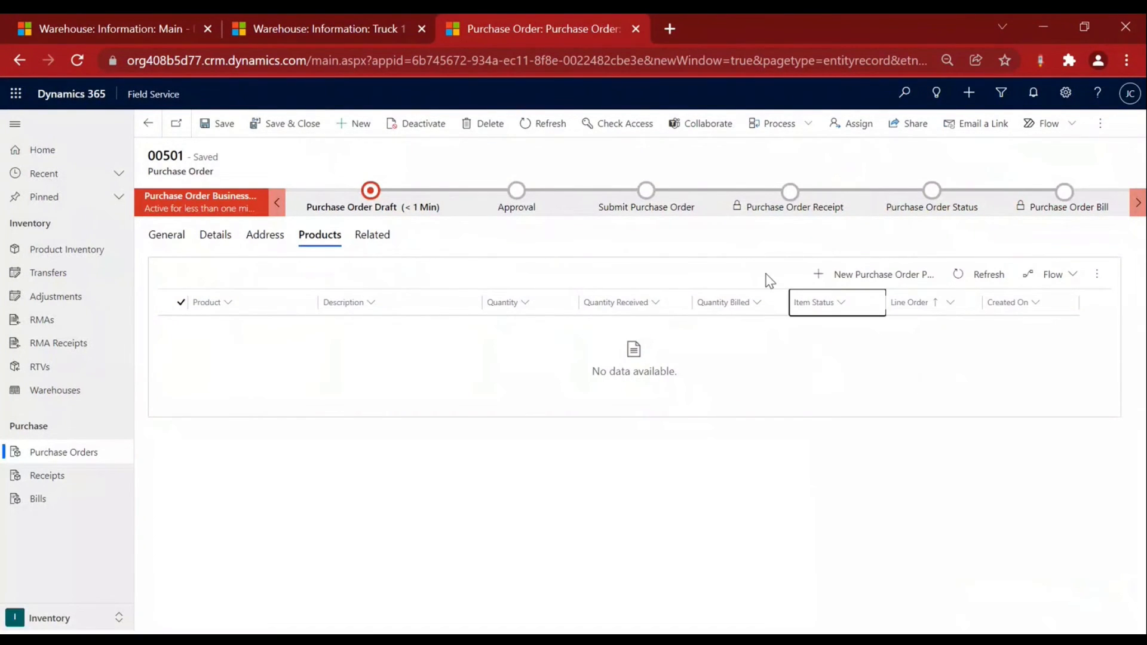
click(825, 275)
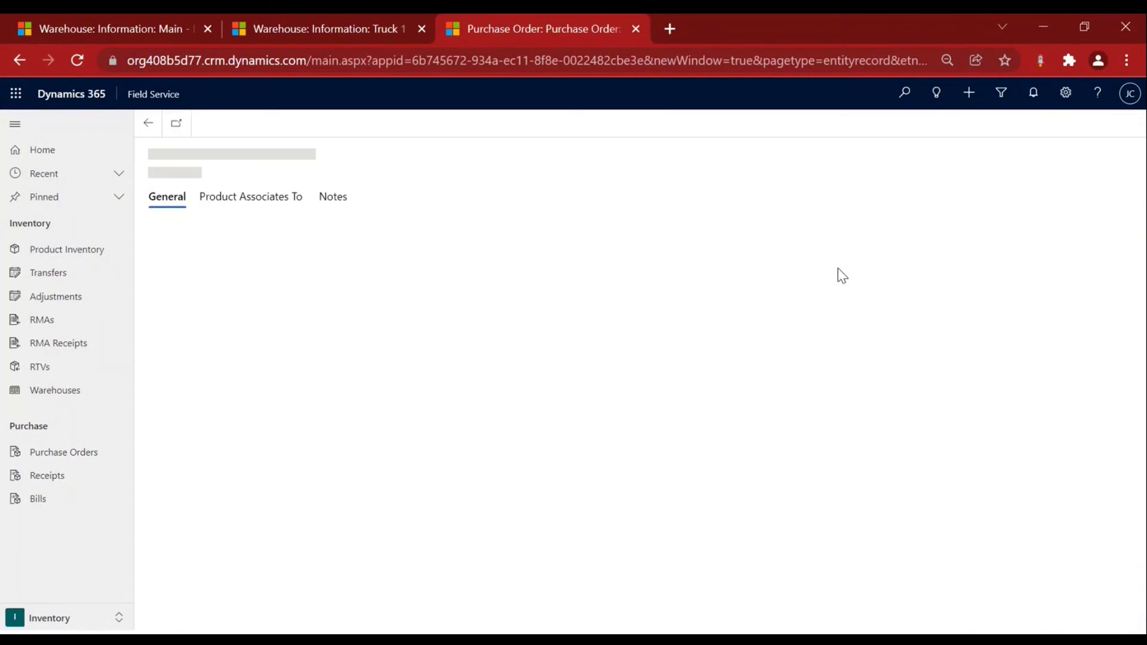
click(395, 229)
text(*camera*)
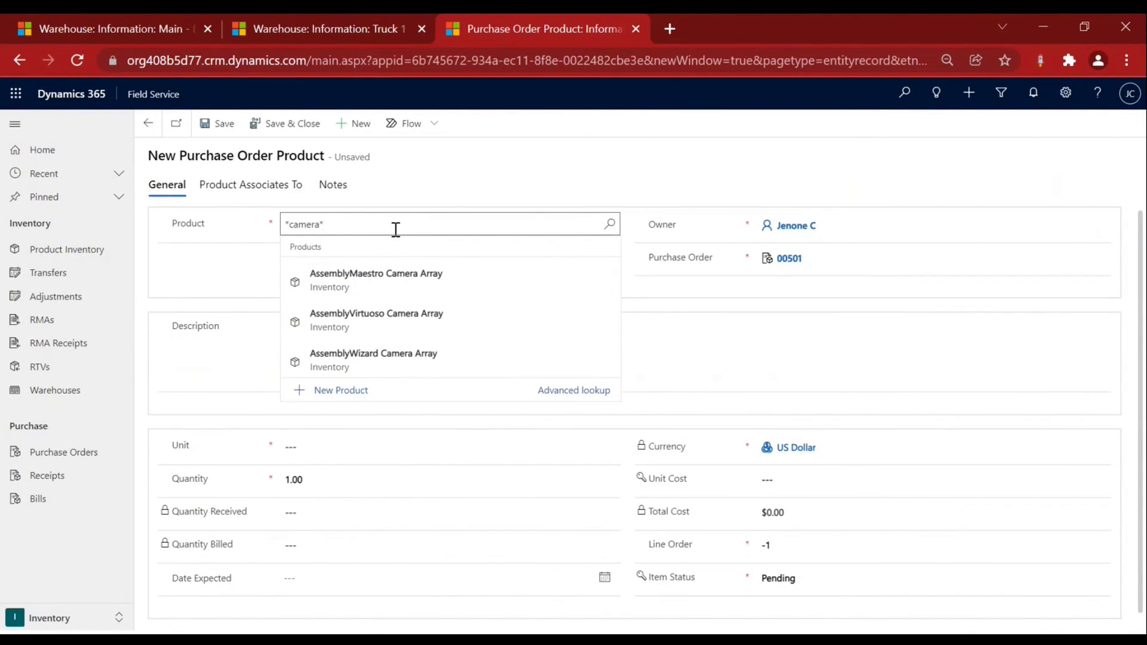
click(426, 285)
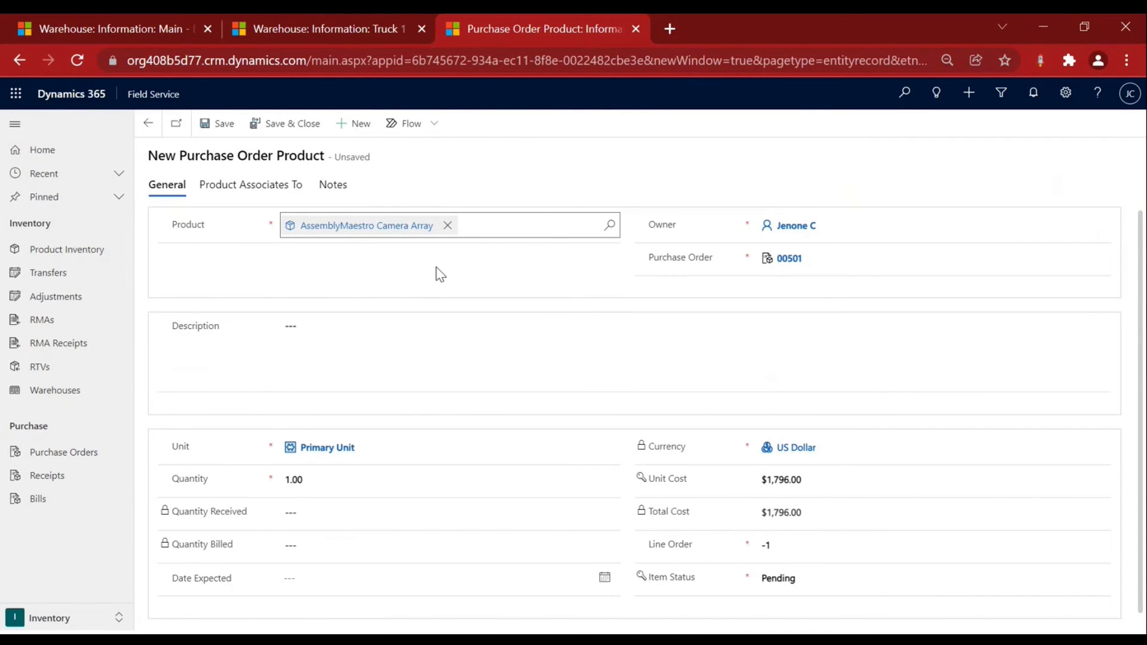
Set the camera array line's quantity to 10 and try to save and close the line.
drag(673, 262, 714, 261)
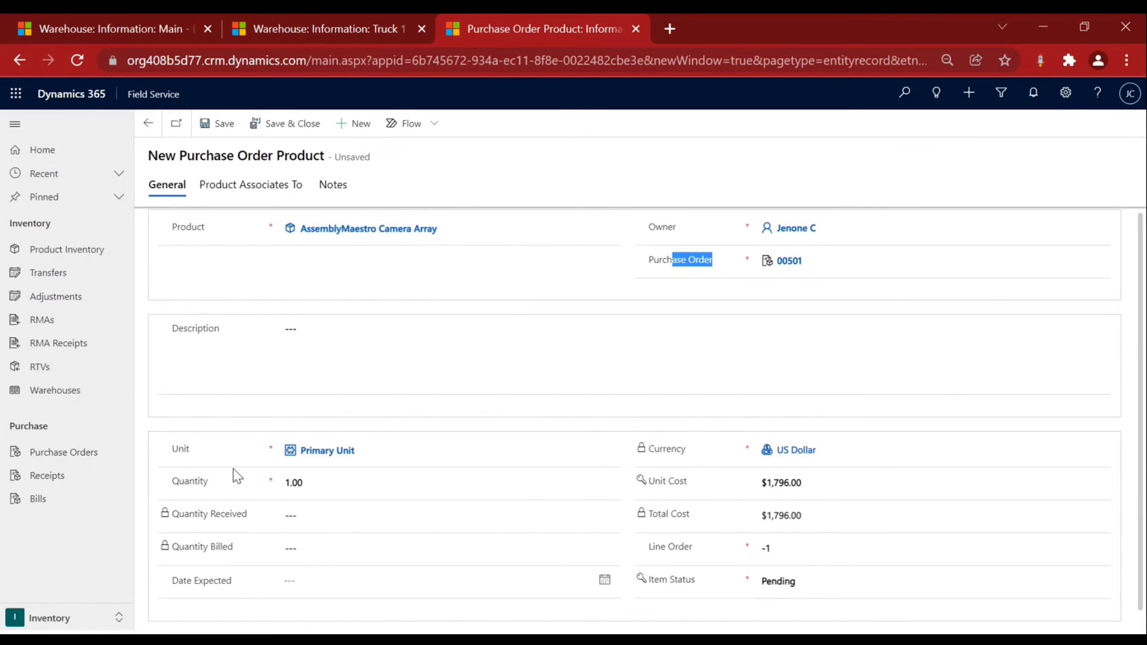
click(326, 475)
text(10)
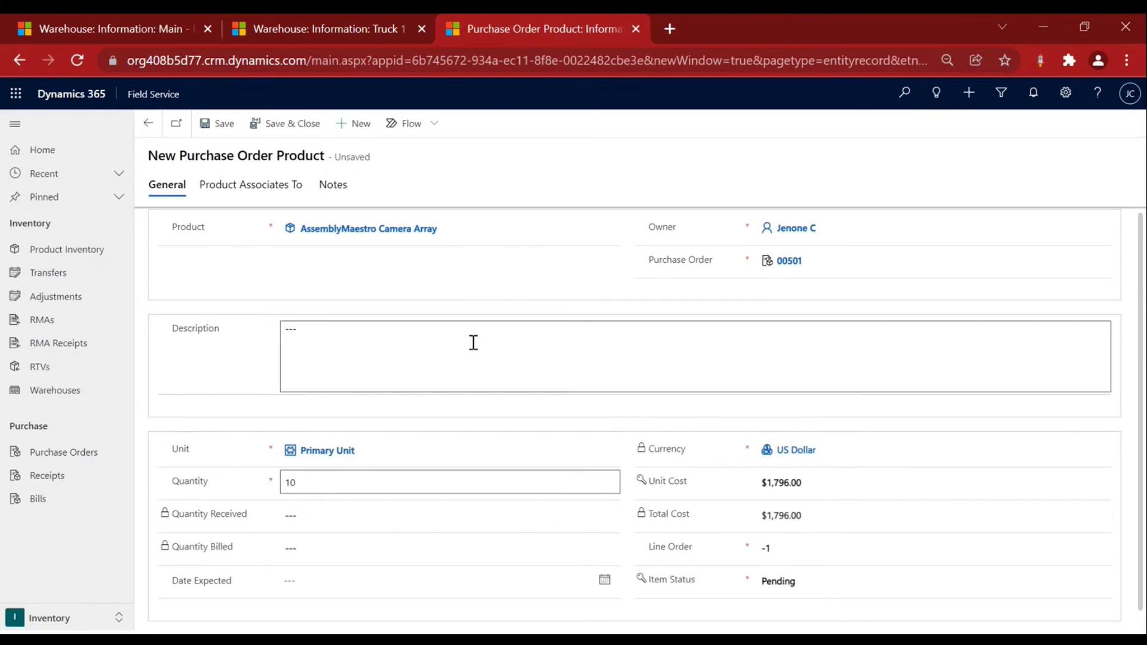
click(774, 380)
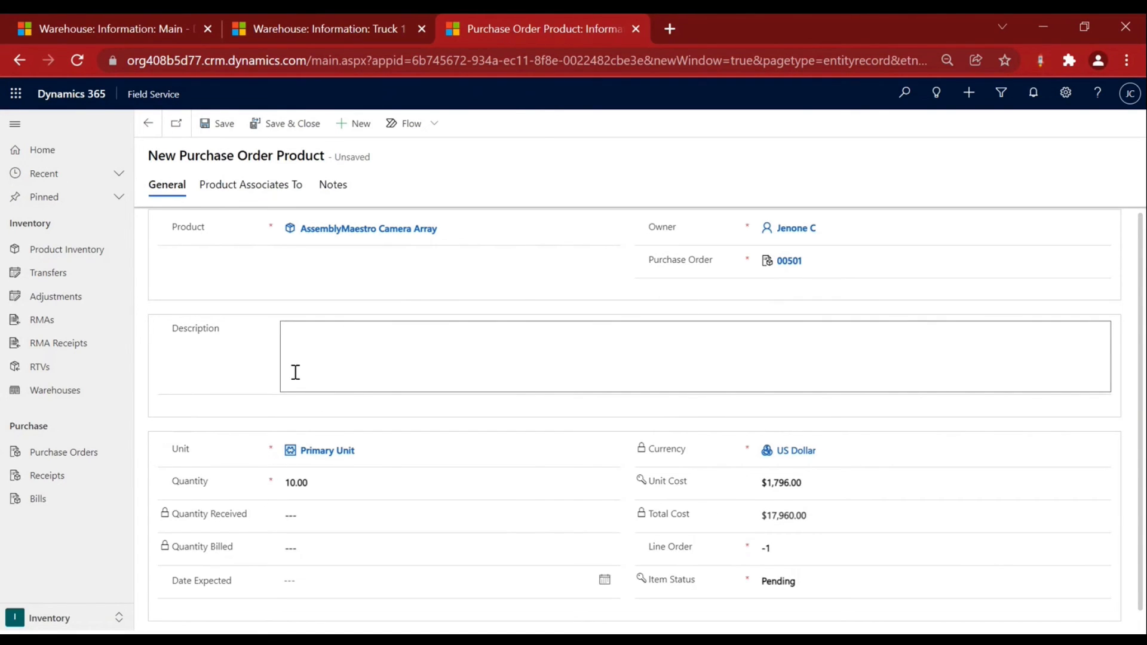
click(288, 123)
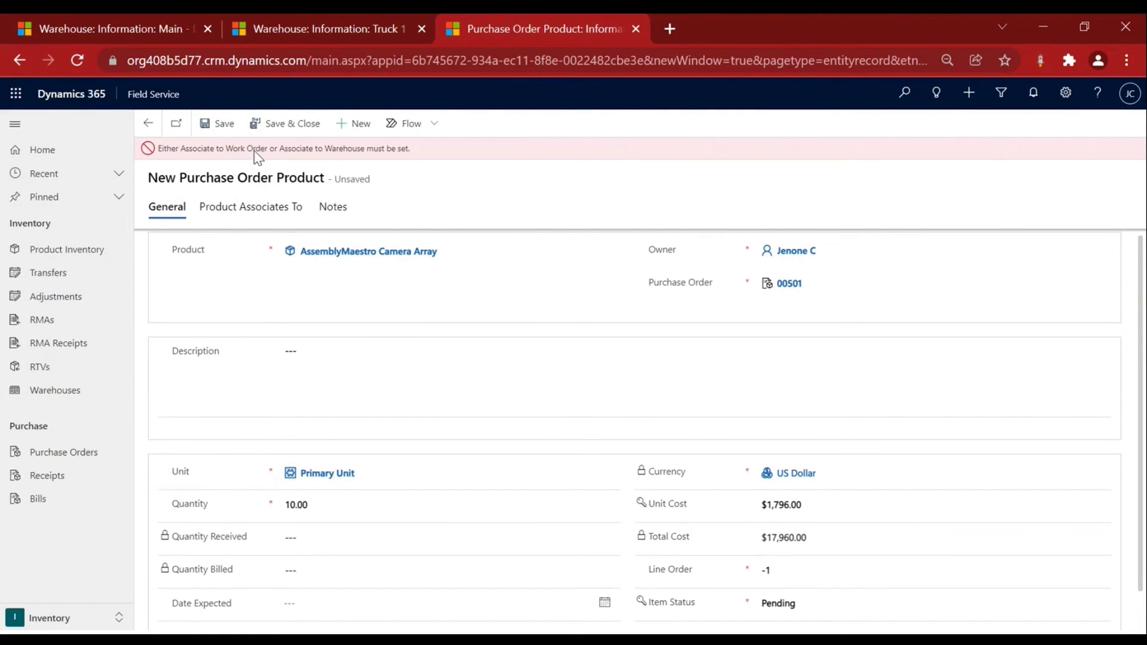
Associate the camera array line with the Main warehouse, then save and close the line.
scroll(334, 407, down, 1)
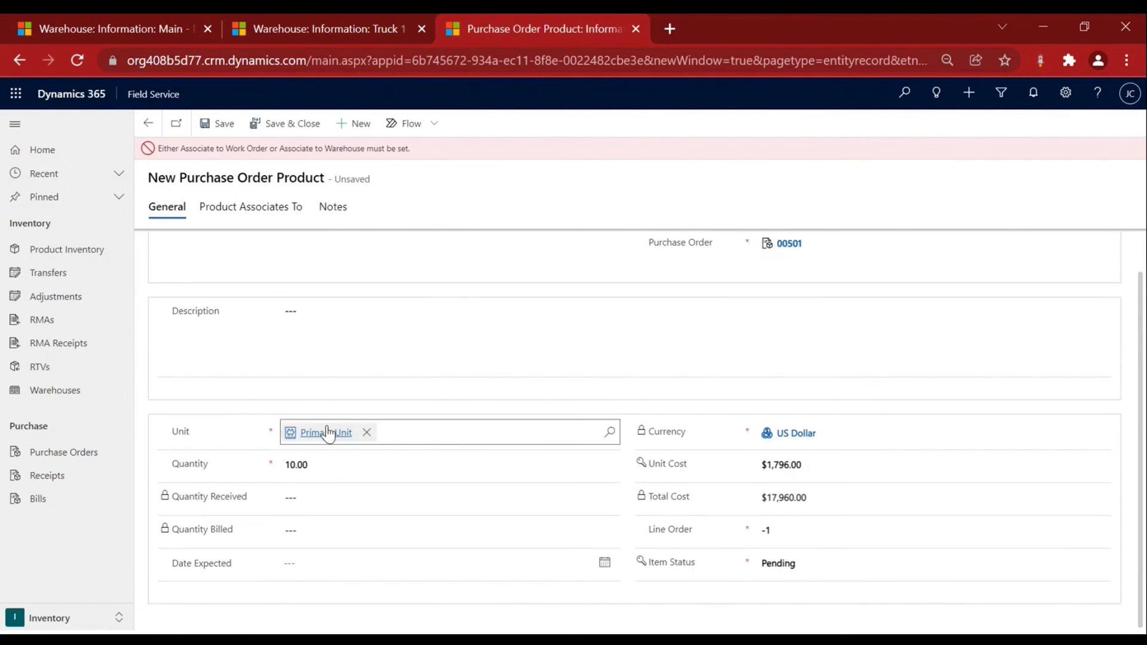
click(266, 220)
click(346, 259)
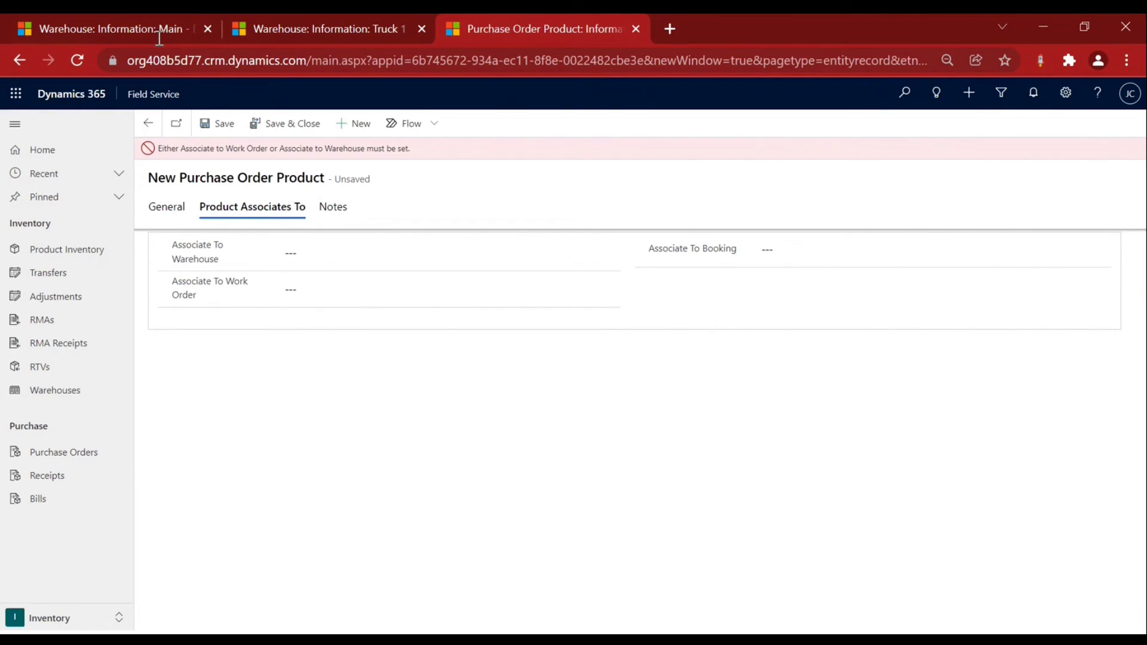
click(127, 27)
click(317, 28)
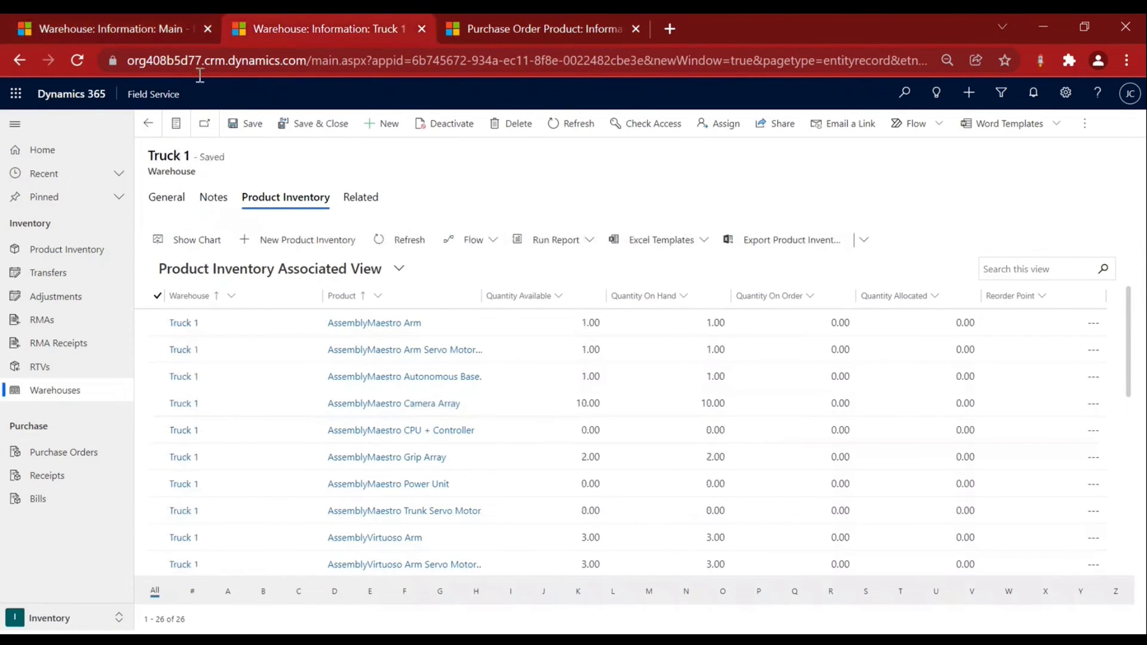
click(141, 22)
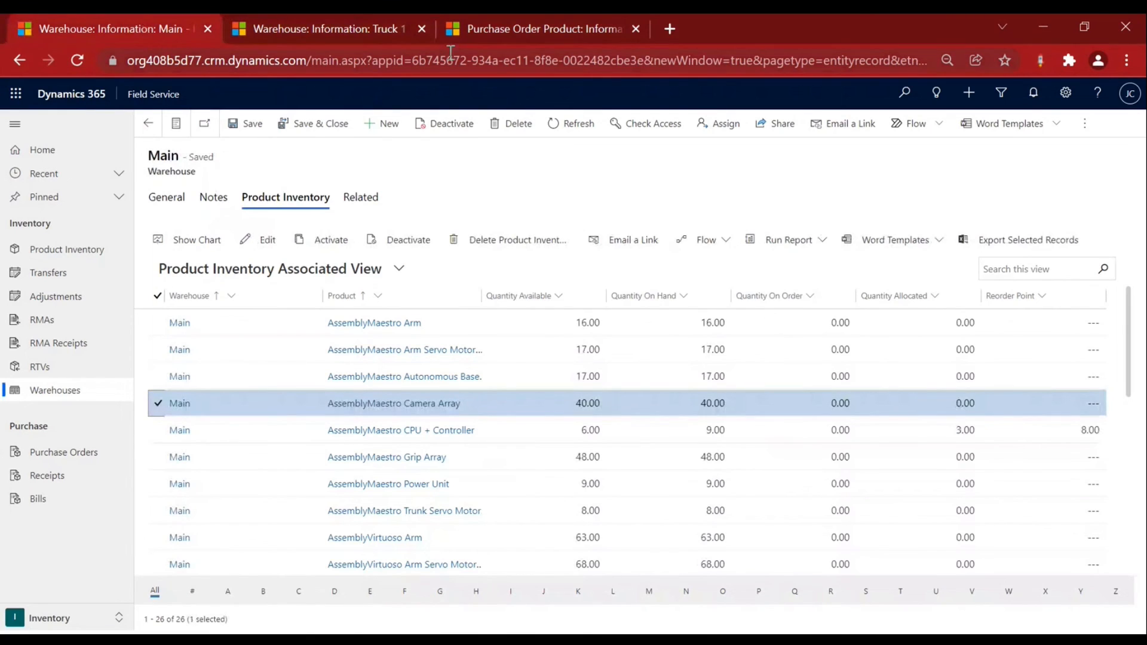
click(525, 28)
click(290, 241)
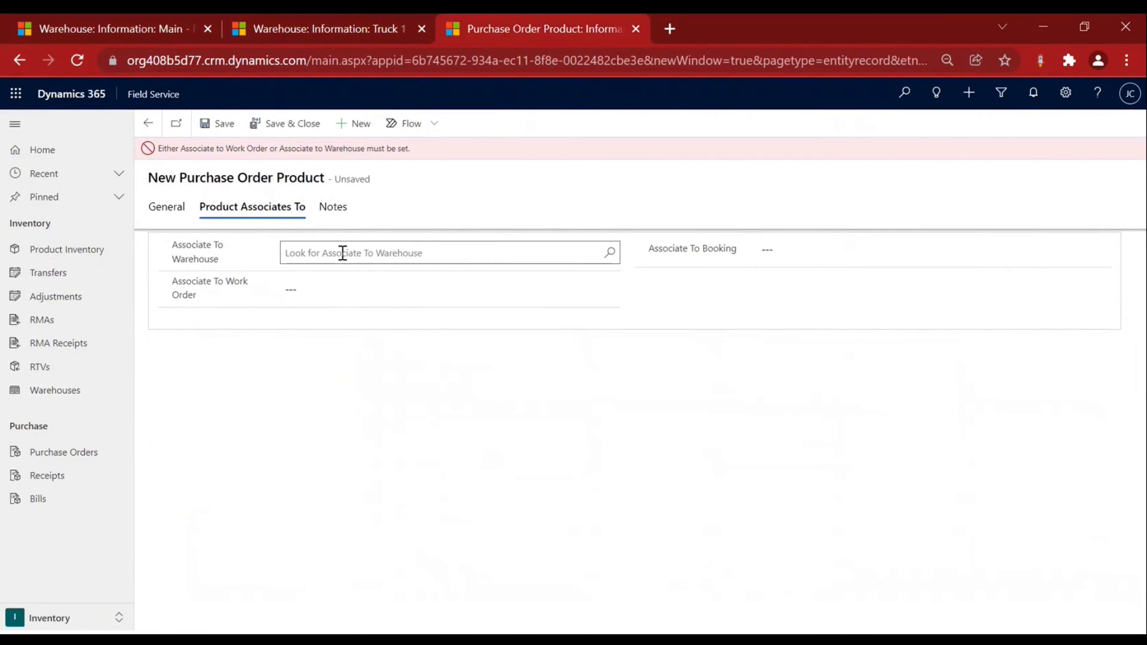
click(341, 255)
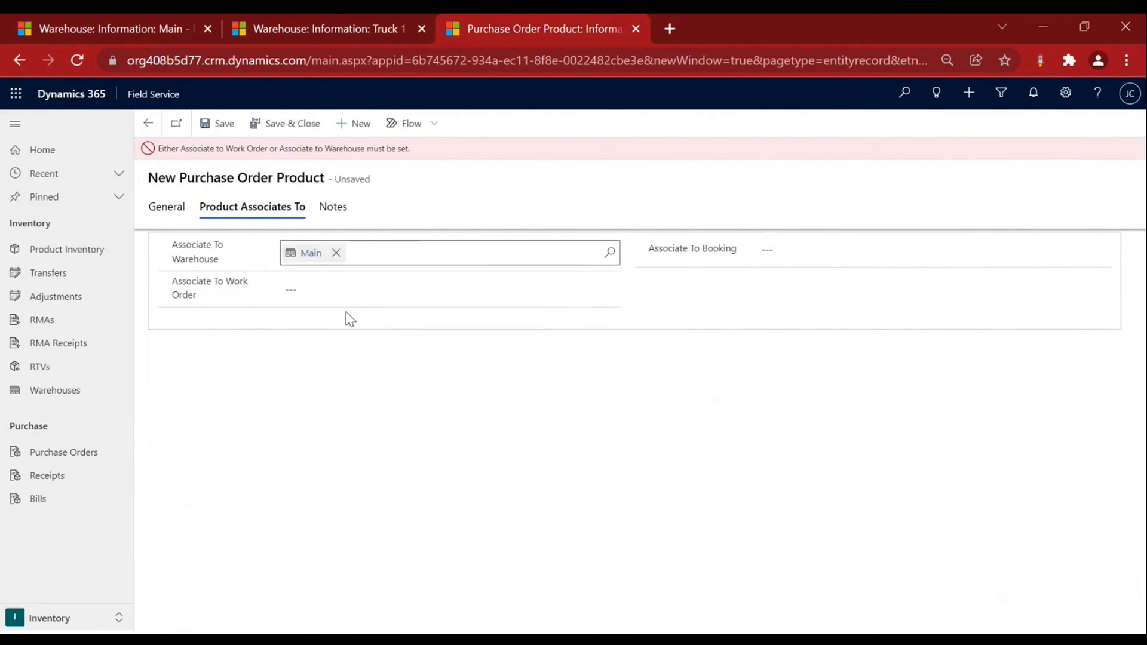
click(345, 323)
click(281, 125)
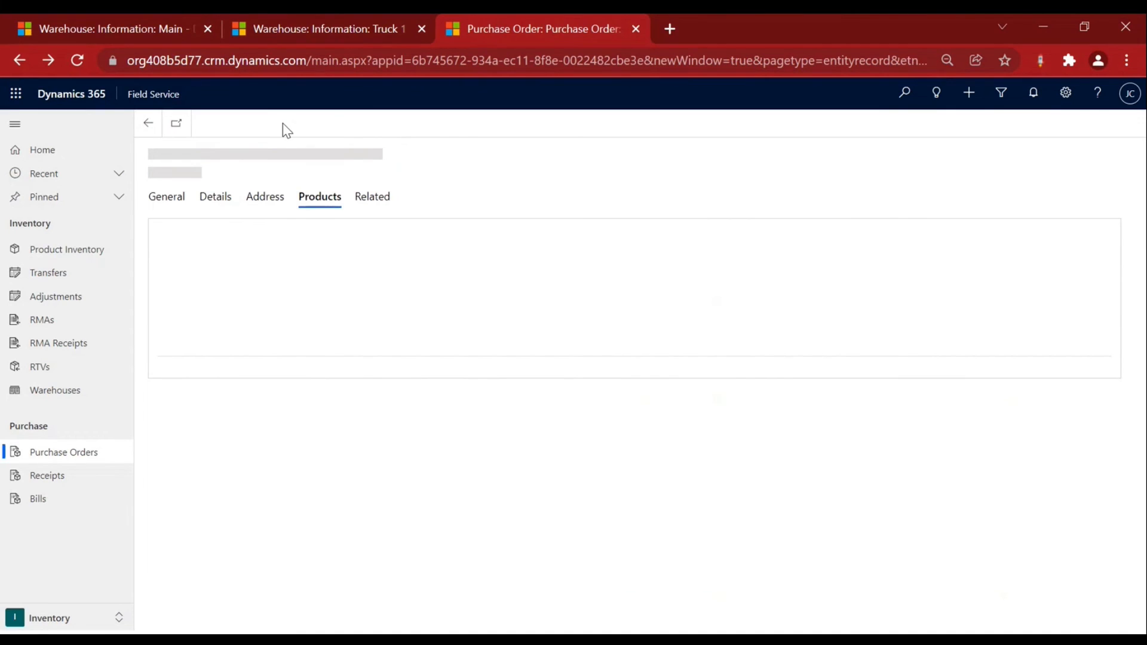
Set the purchase order's Receive to Warehouse to Main in its details and save the record.
click(266, 257)
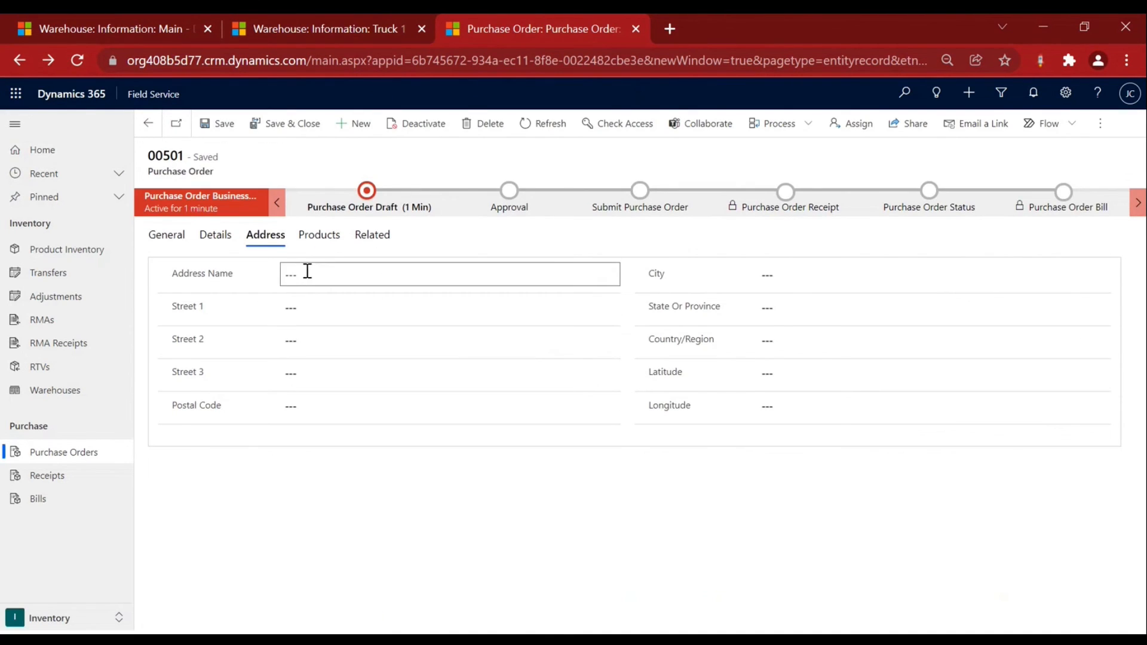
click(213, 236)
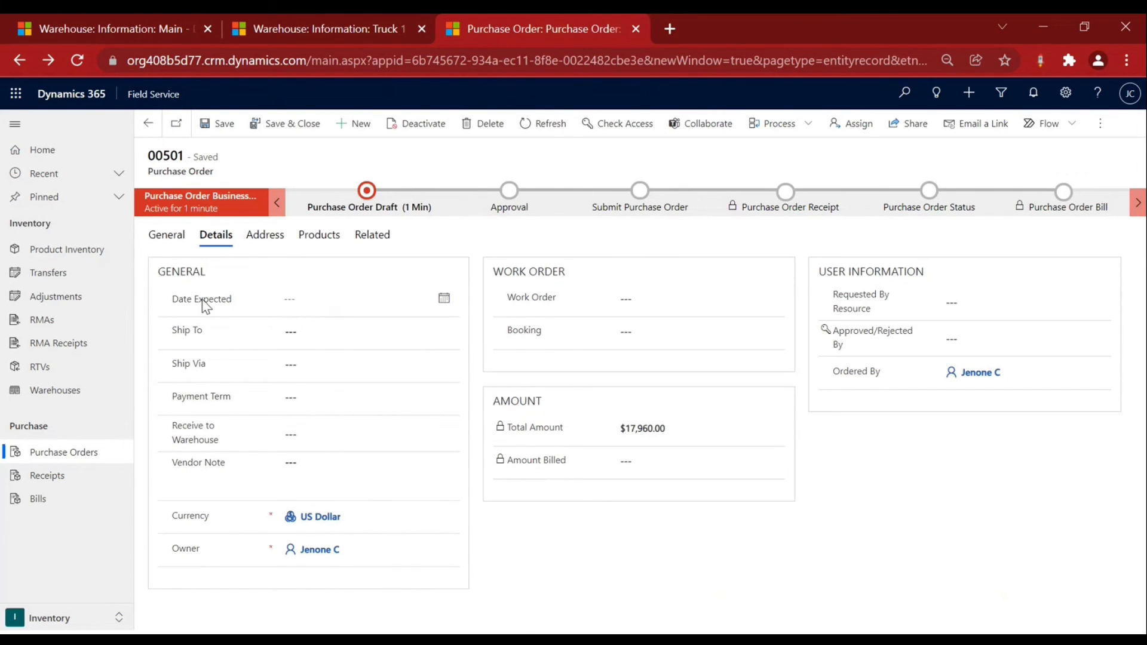
click(317, 435)
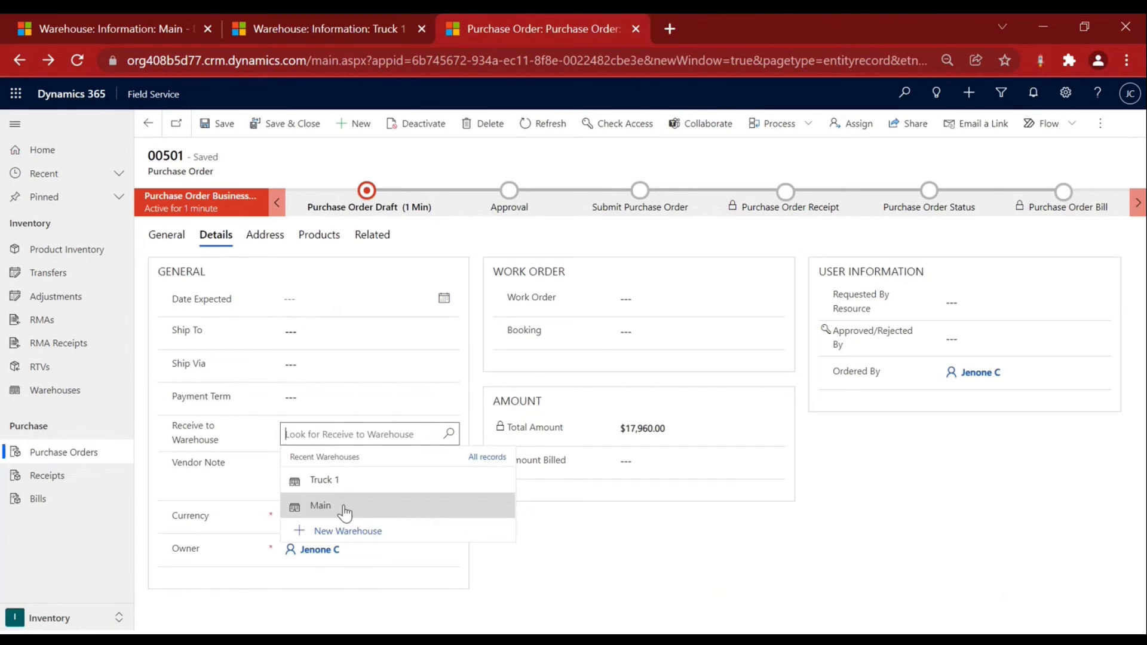
click(341, 506)
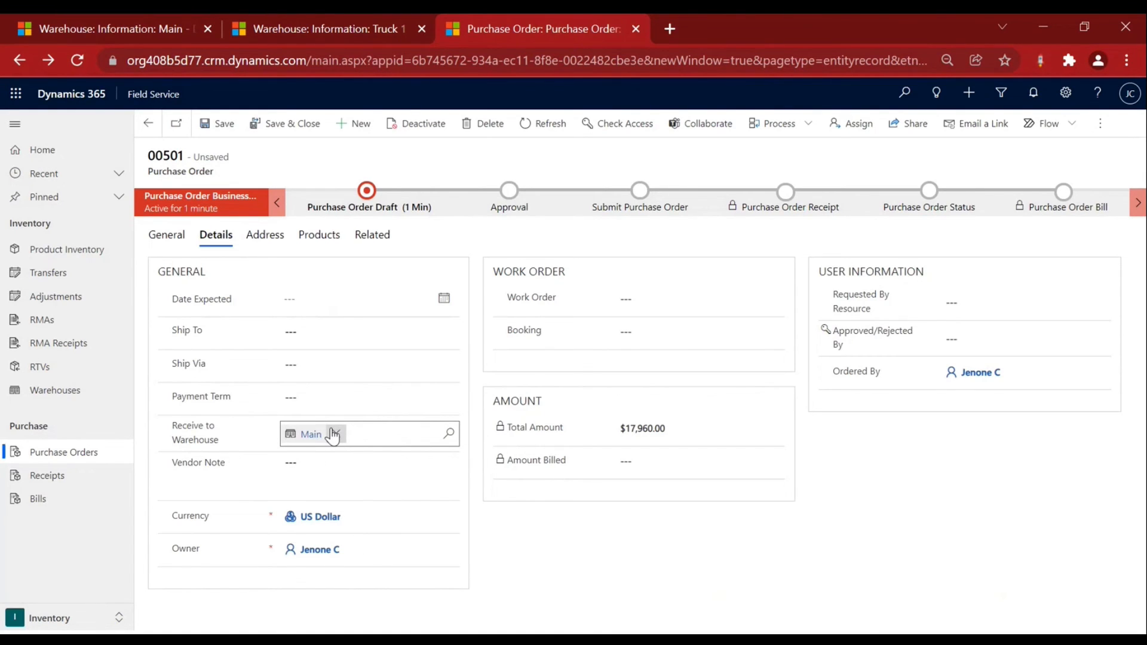
key(ctrl+s)
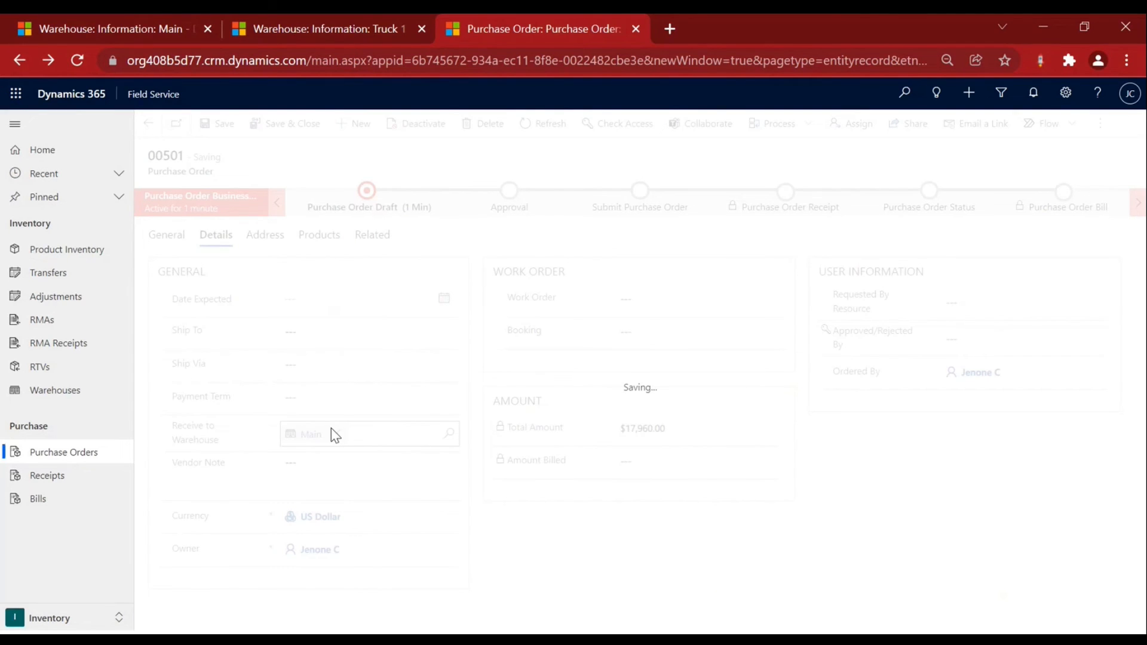
Advance the purchase order past the draft stage, set its Approval Status to Approved, and move on to the submission stage.
click(367, 197)
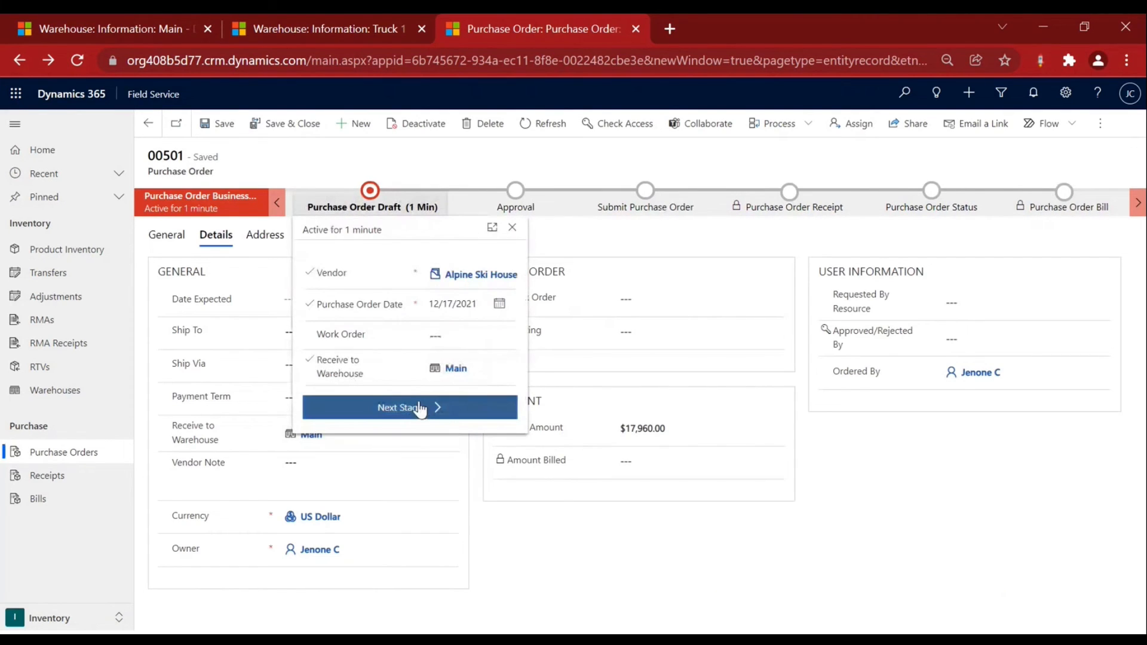
click(426, 409)
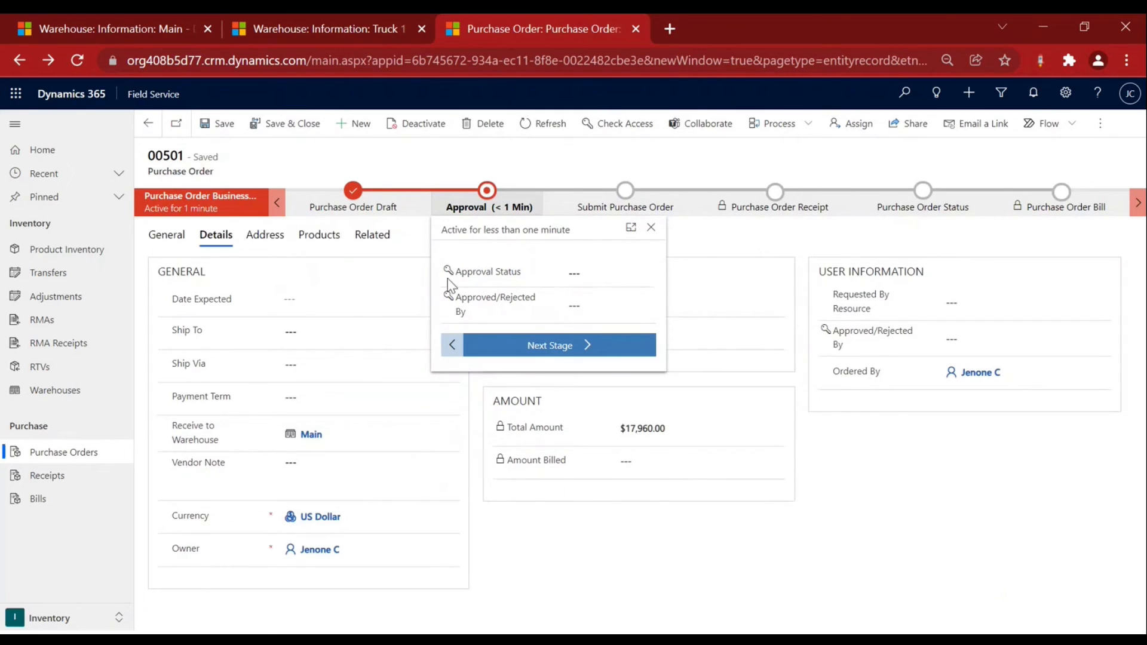
click(591, 276)
click(600, 304)
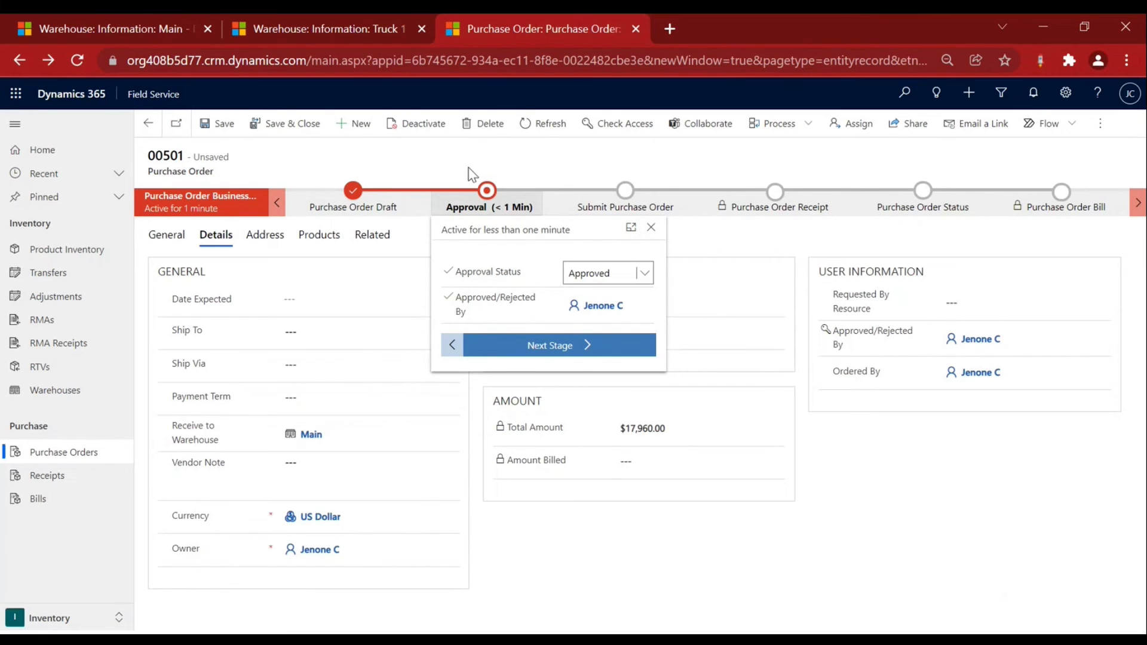
click(583, 349)
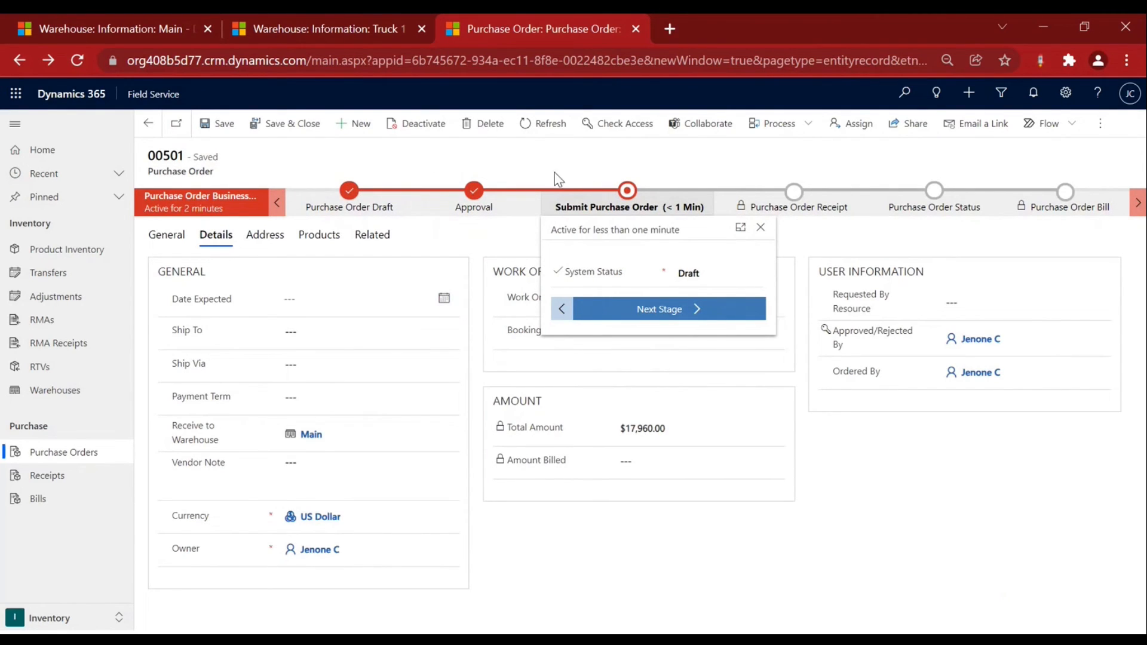
Set the purchase order's System Status to Submitted in the Submit Purchase Order stage.
click(715, 270)
click(724, 305)
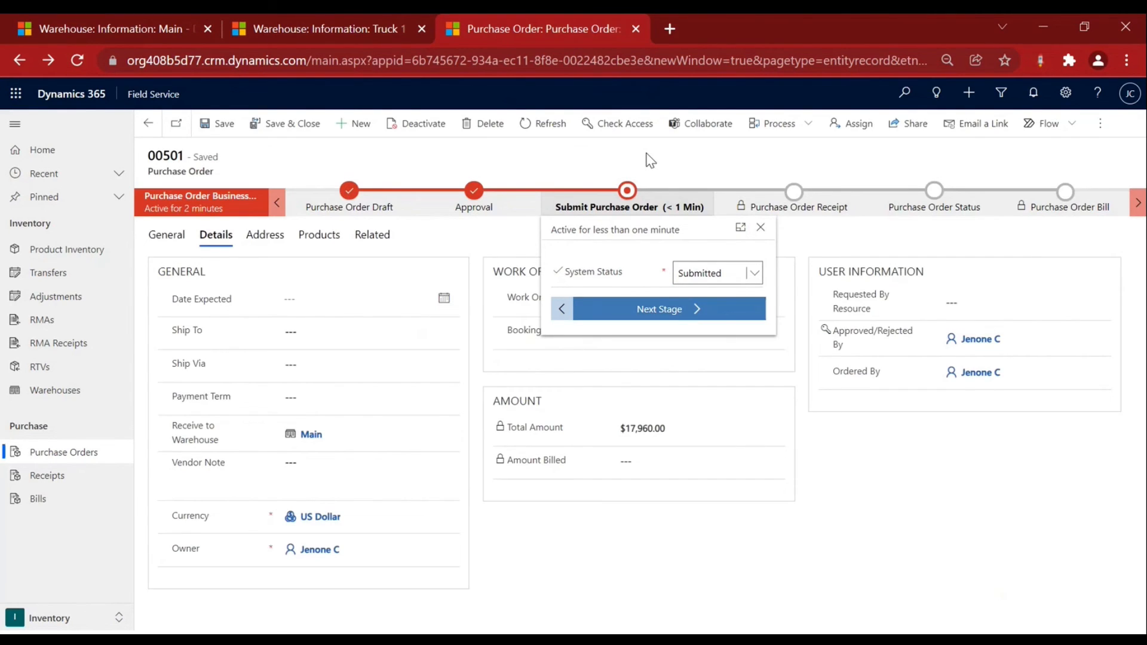
click(650, 176)
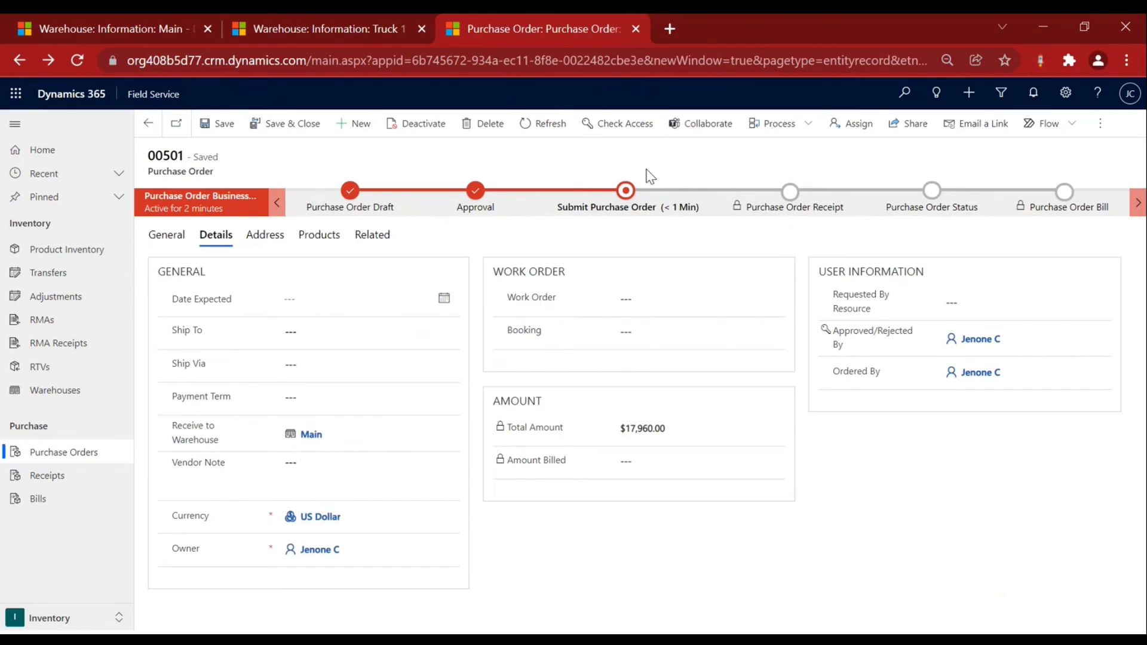
Advance the submitted purchase order to the receipt stage by creating a new purchase order receipt.
click(644, 212)
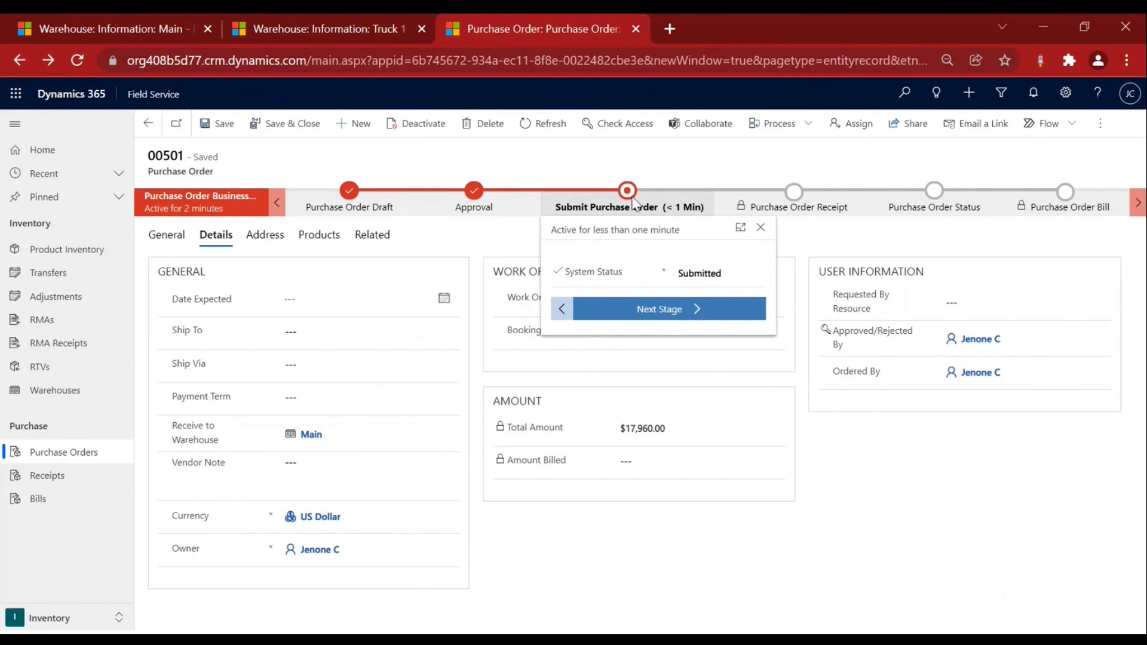
click(721, 310)
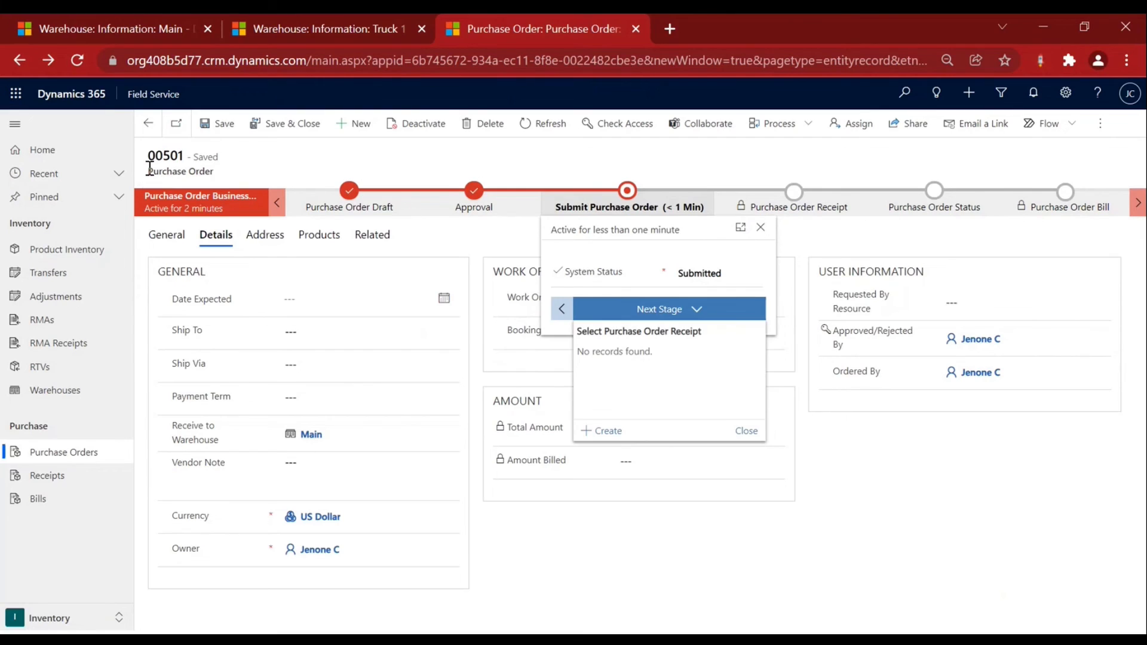
drag(150, 169, 232, 181)
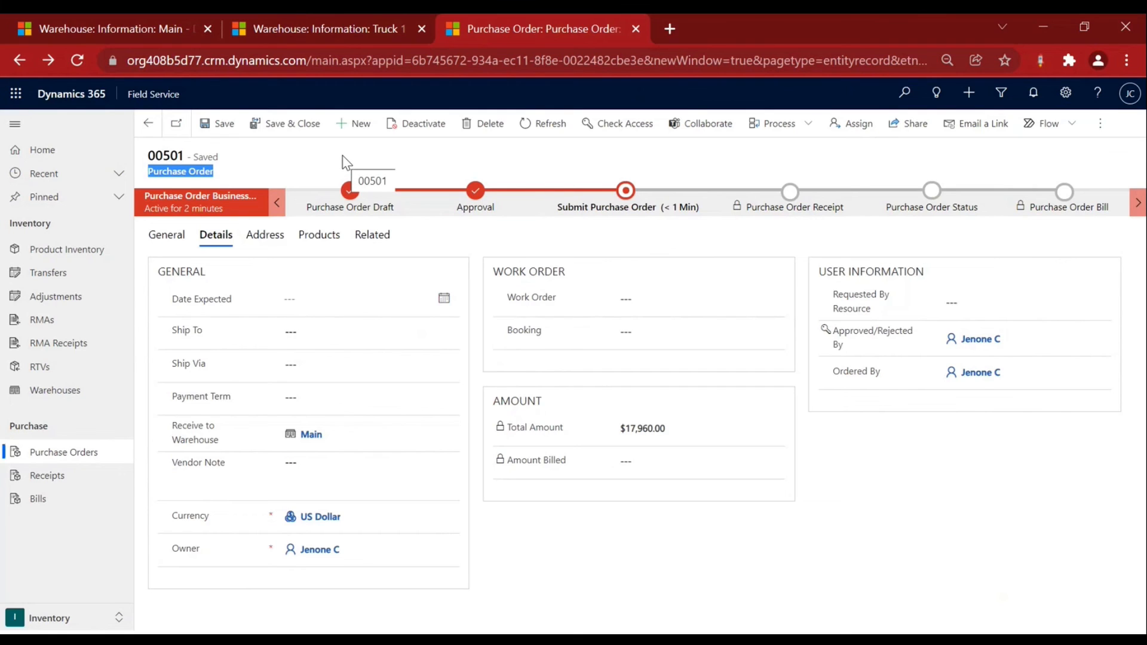
click(645, 212)
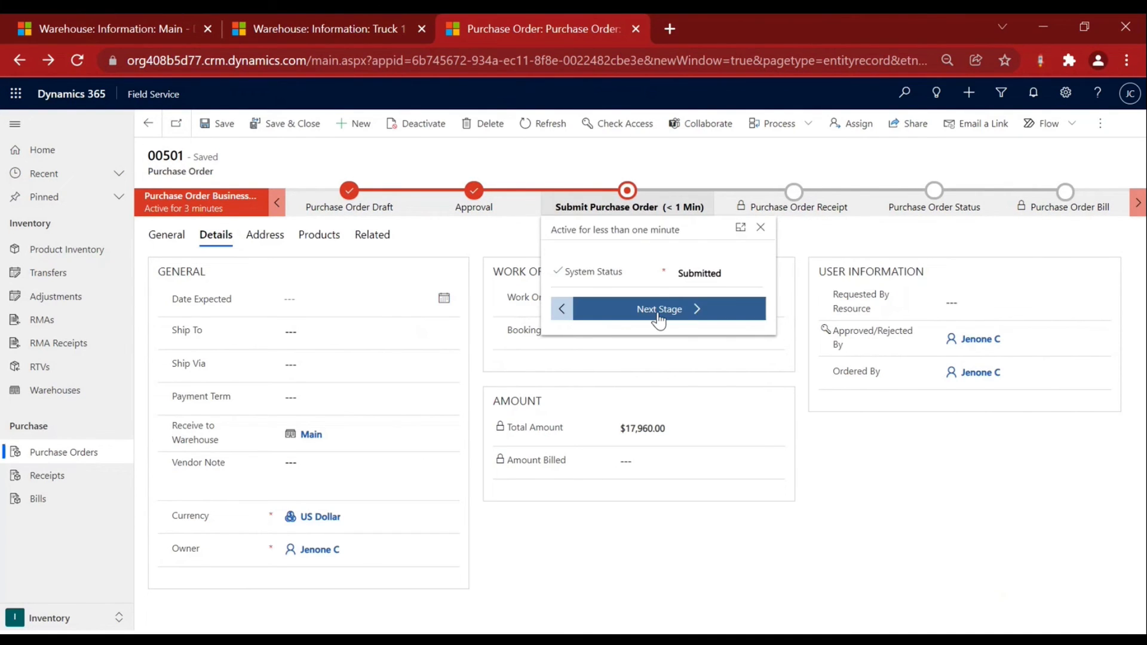
click(659, 321)
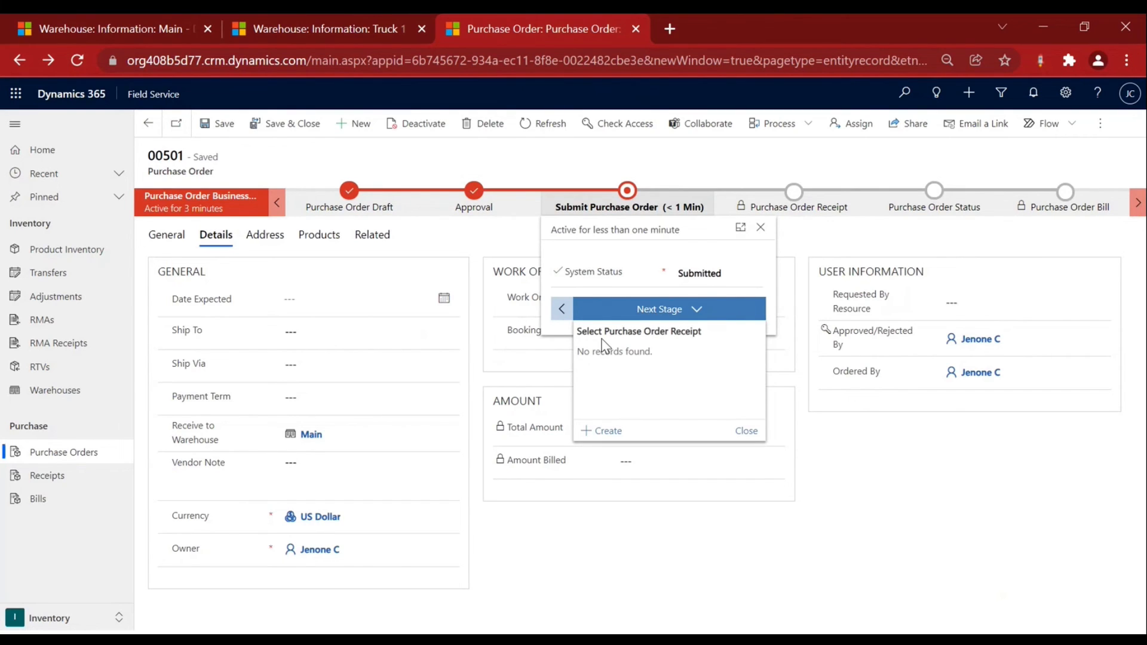
click(605, 431)
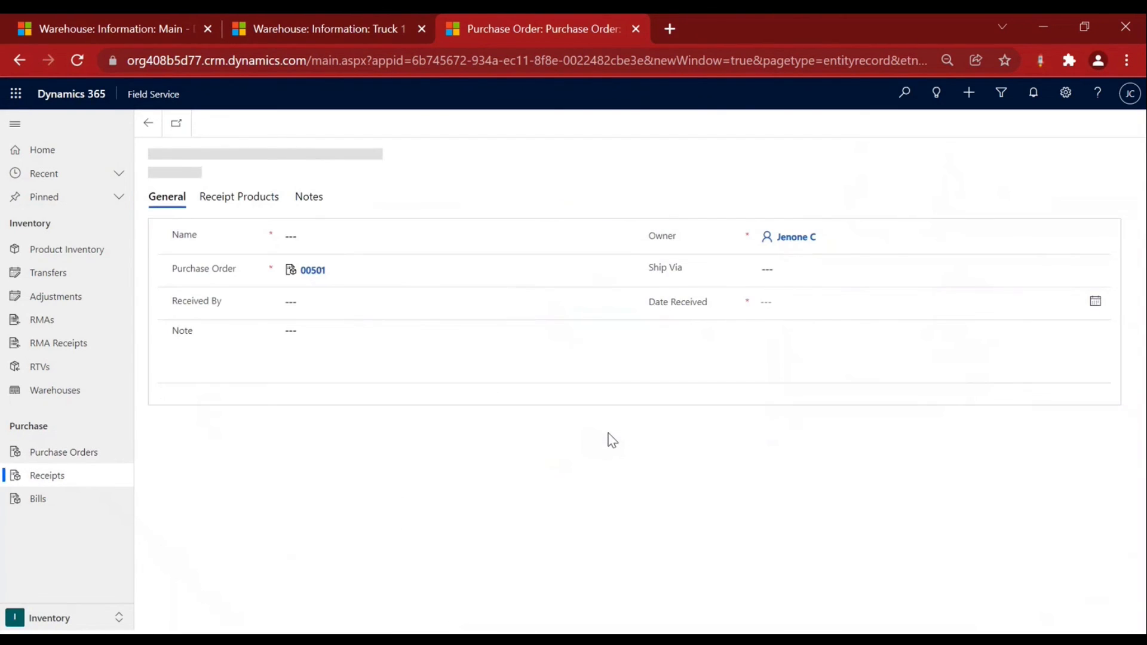
Name the new purchase order receipt "10 camera received at Main warehouse" and save it.
click(341, 267)
text(10 camera r)
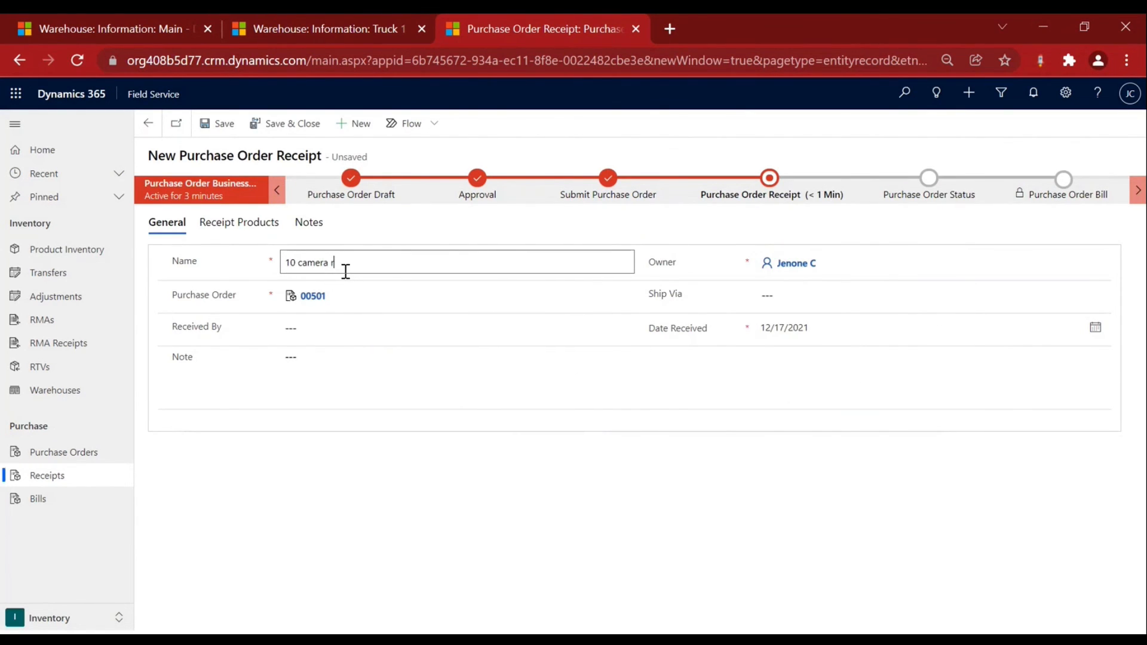
text(eceived at Main wareh)
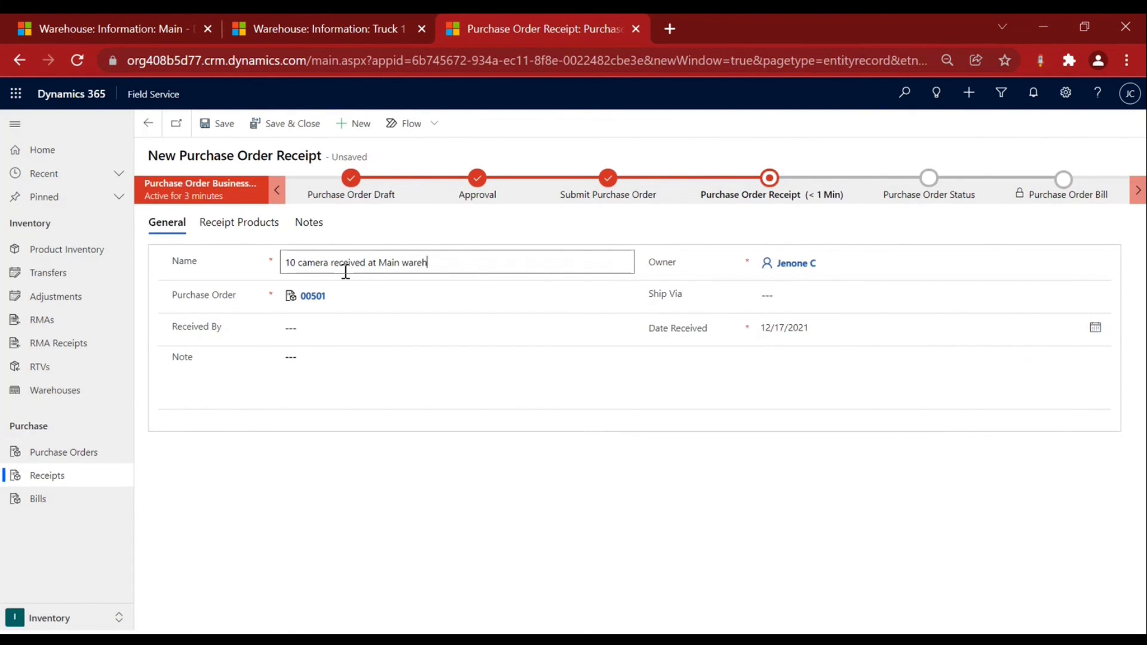
text(ouse)
key(ctrl+s)
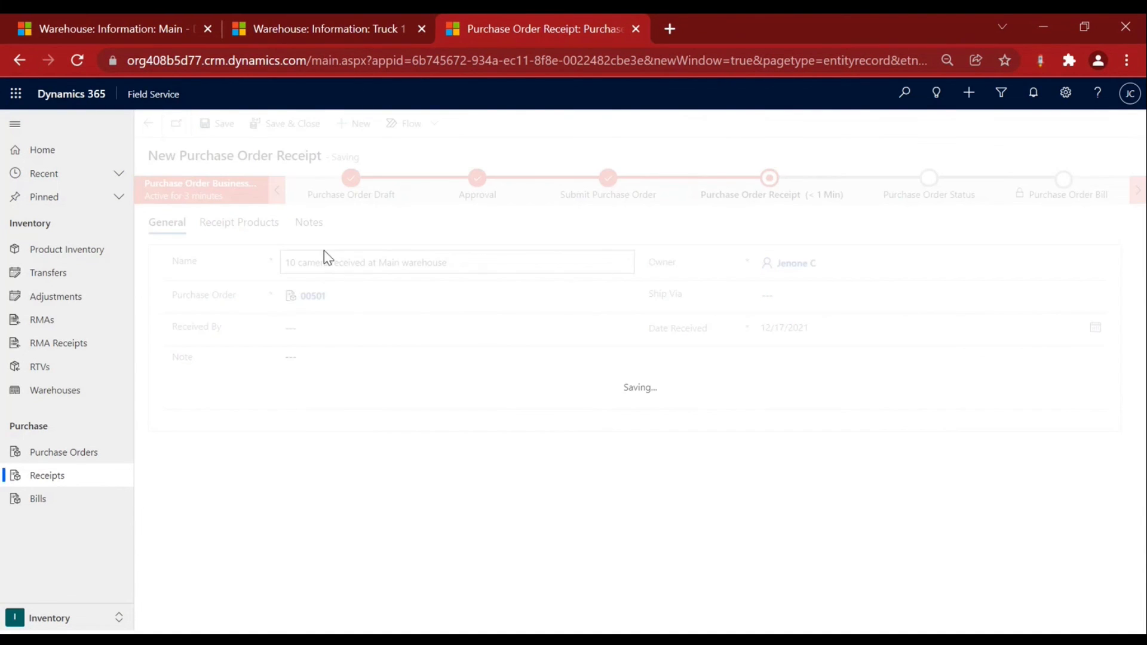
Add AssemblyMaestro Camera Array to the receipt's products with quantity 10 for warehouse Main, save it, and advance to the Purchase Order Status stage.
click(242, 234)
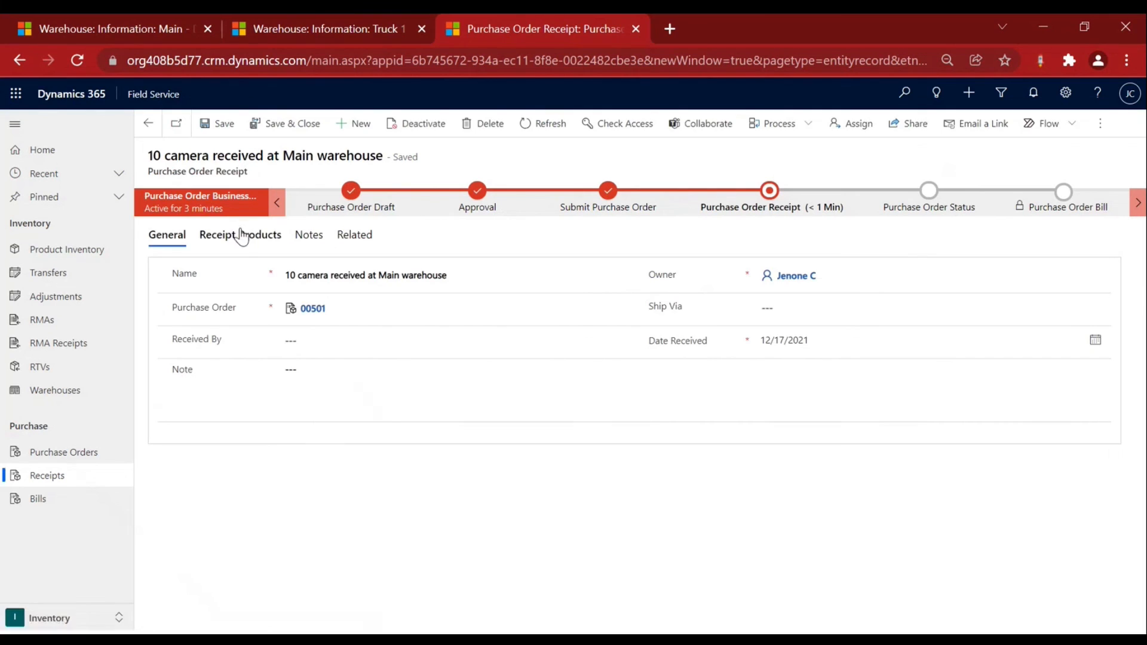
click(864, 279)
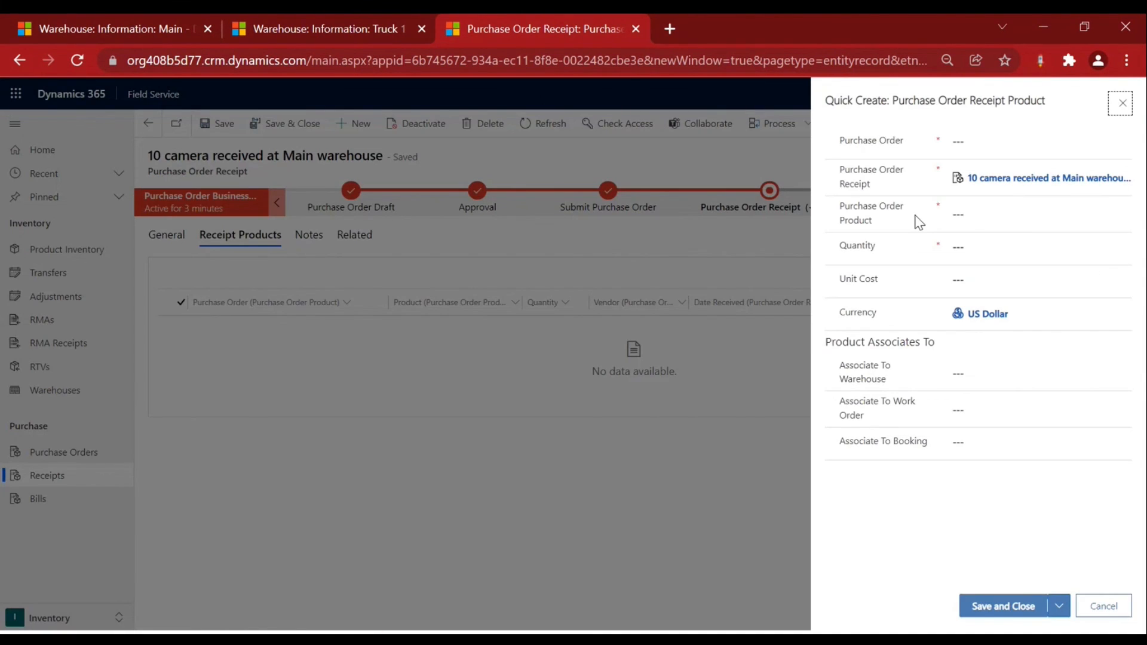
click(973, 213)
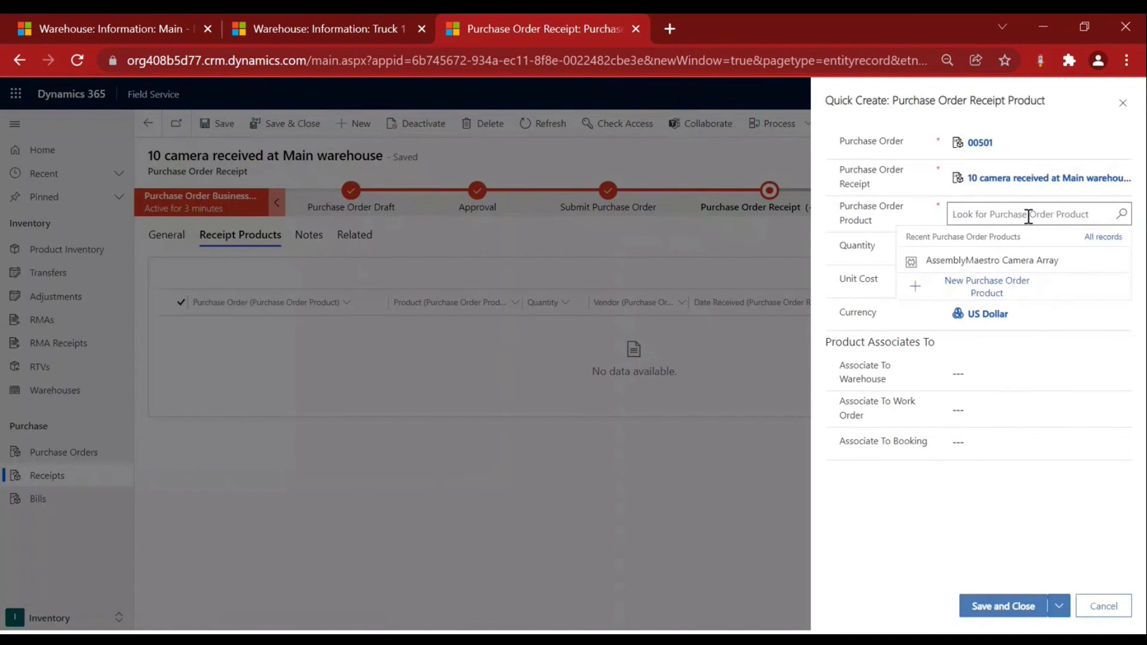
click(1026, 267)
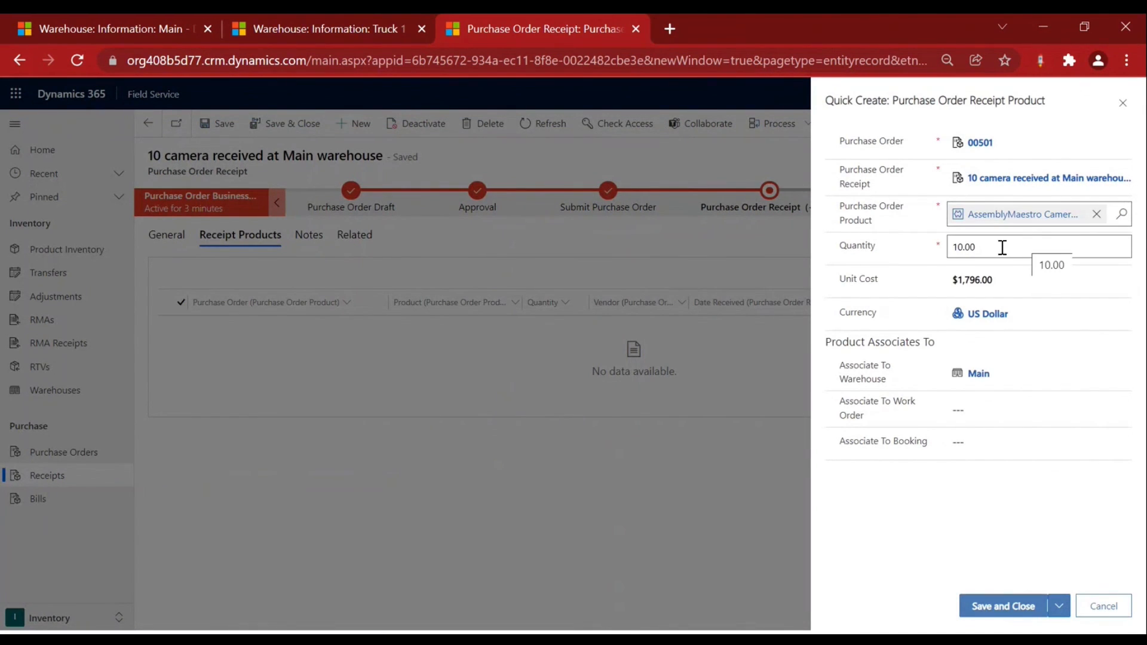
click(970, 251)
click(970, 250)
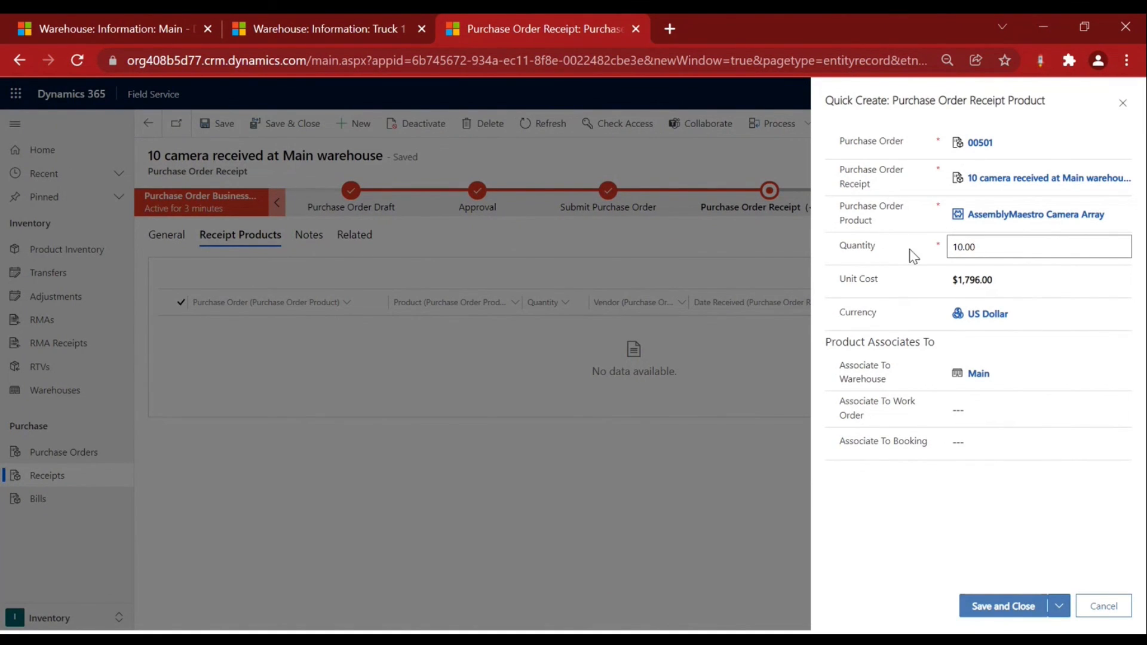
double_click(980, 248)
click(997, 597)
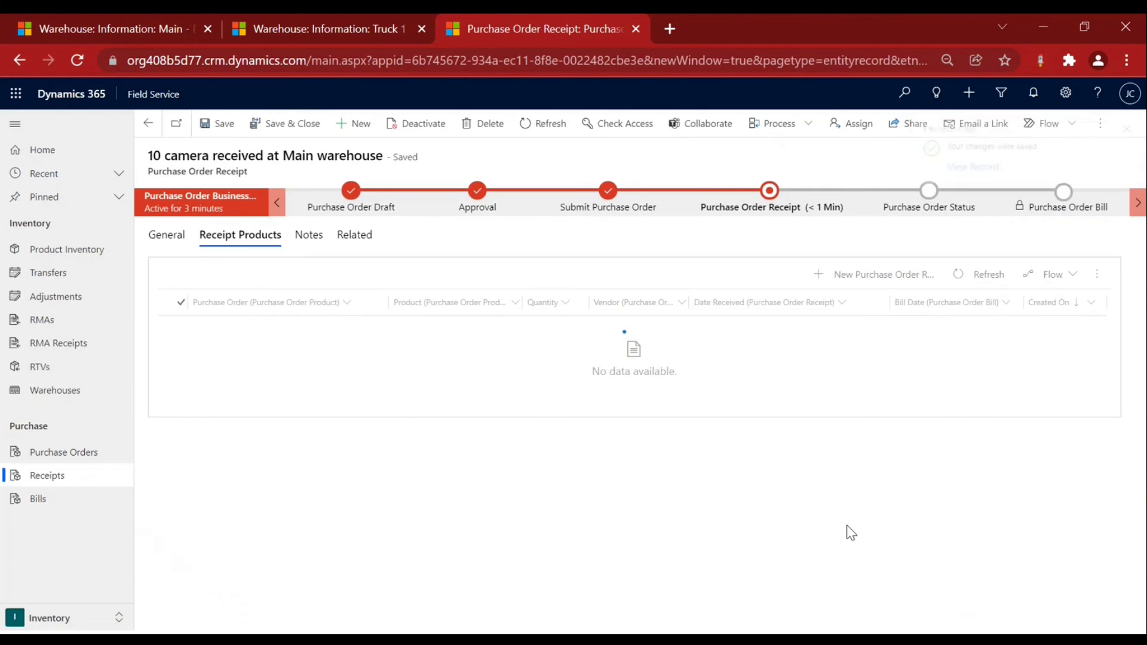
click(769, 215)
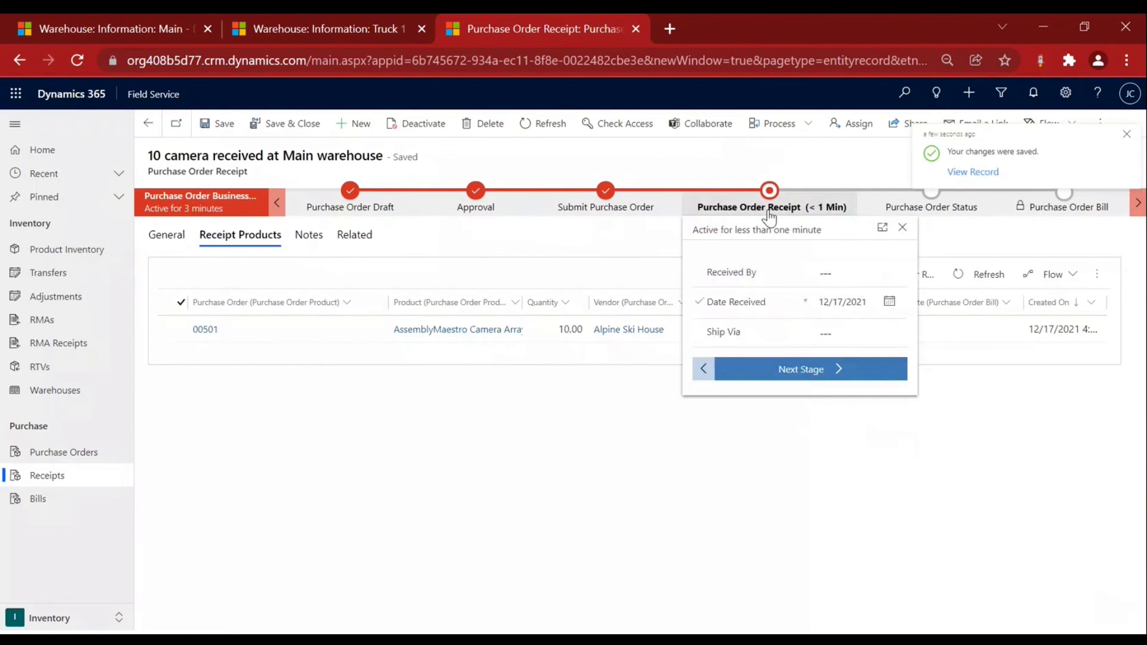
click(840, 371)
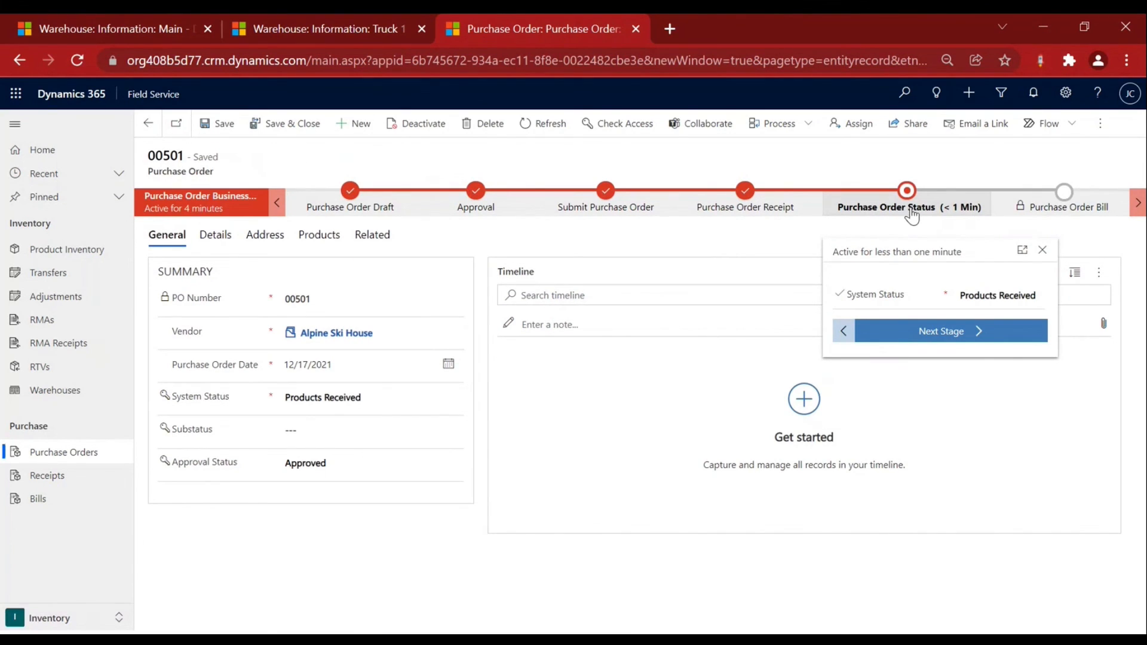
Refresh the Main warehouse's product inventory and check the AssemblyMaestro Camera Array quantities.
click(121, 20)
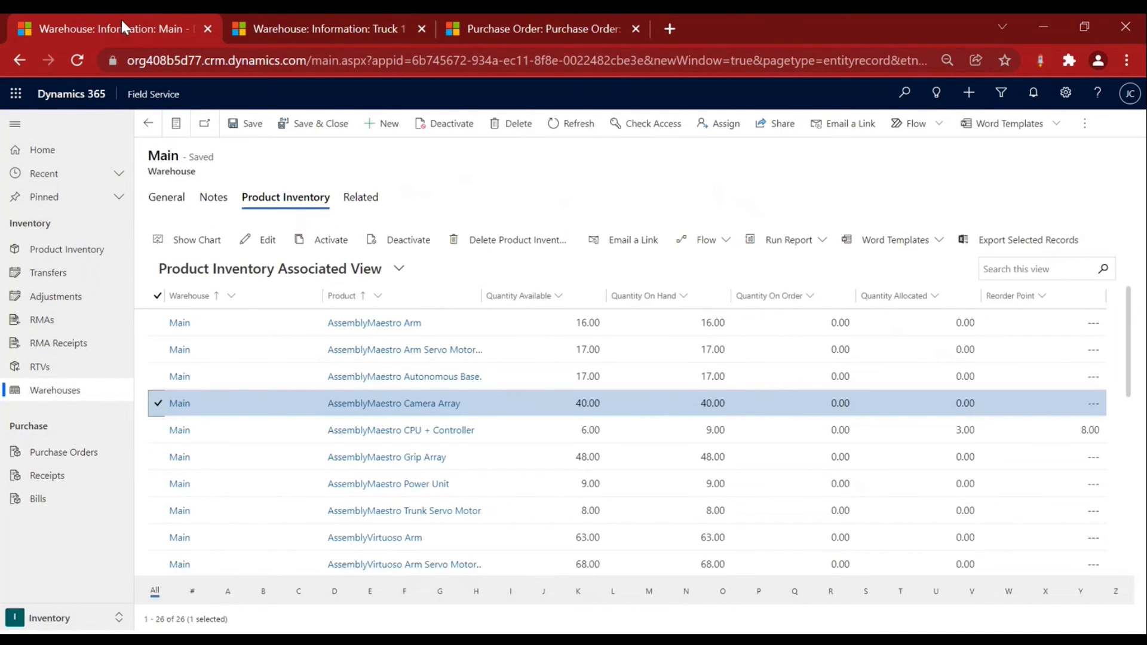
click(391, 240)
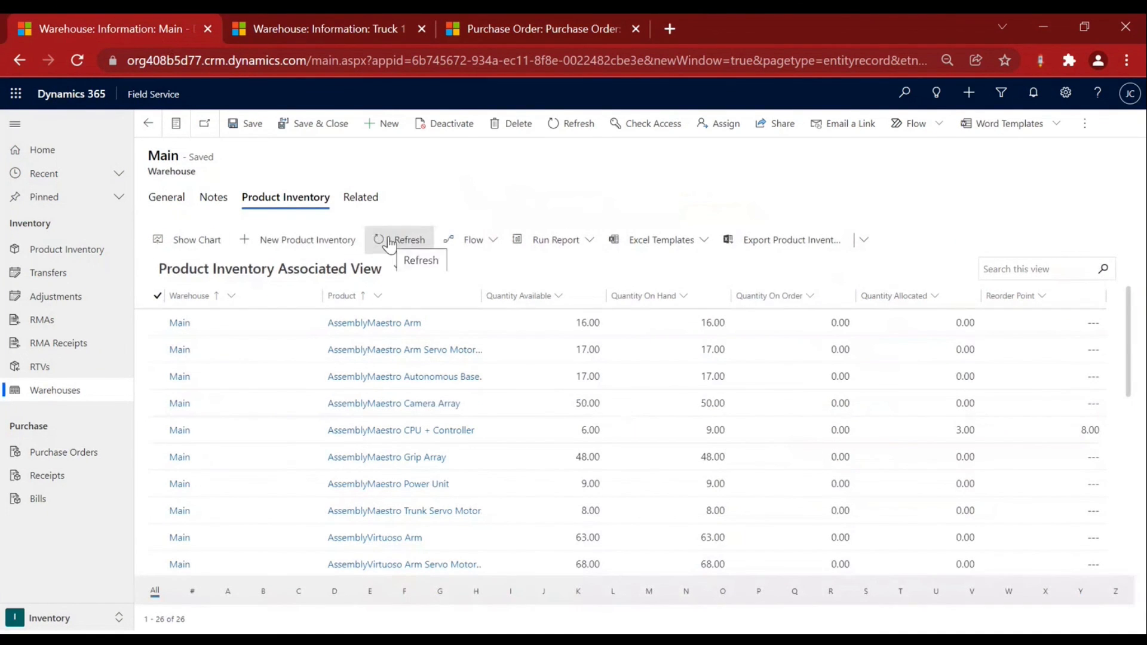
click(157, 405)
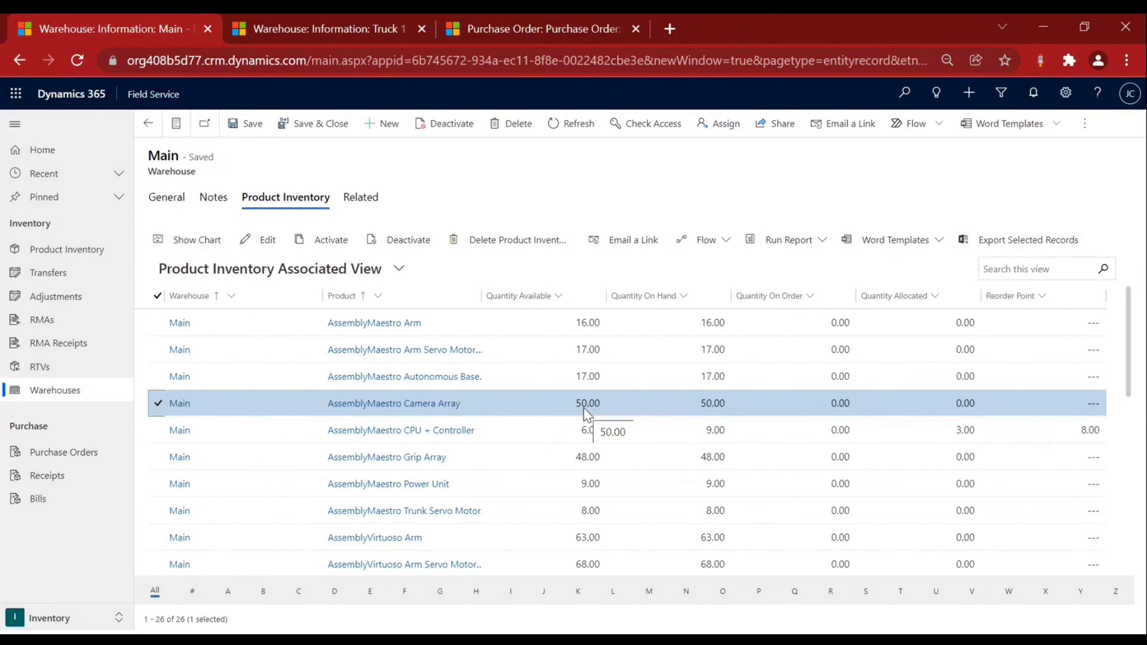
Return to the purchase order and advance it to the bill stage by creating a new purchase order bill.
click(503, 15)
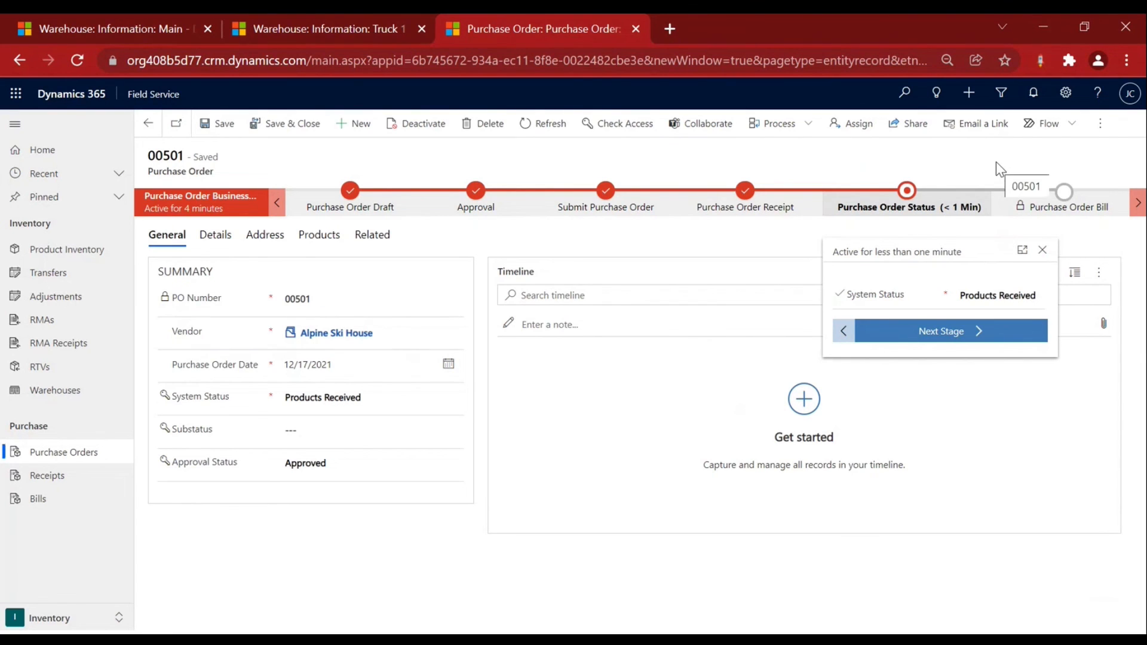
click(991, 336)
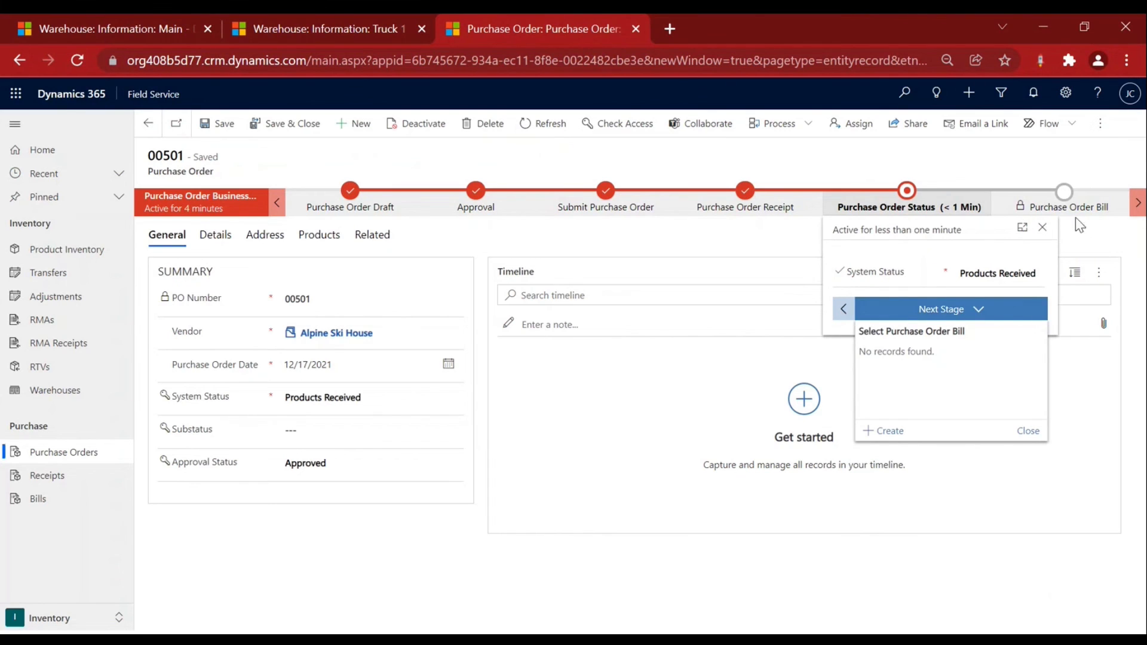
click(889, 432)
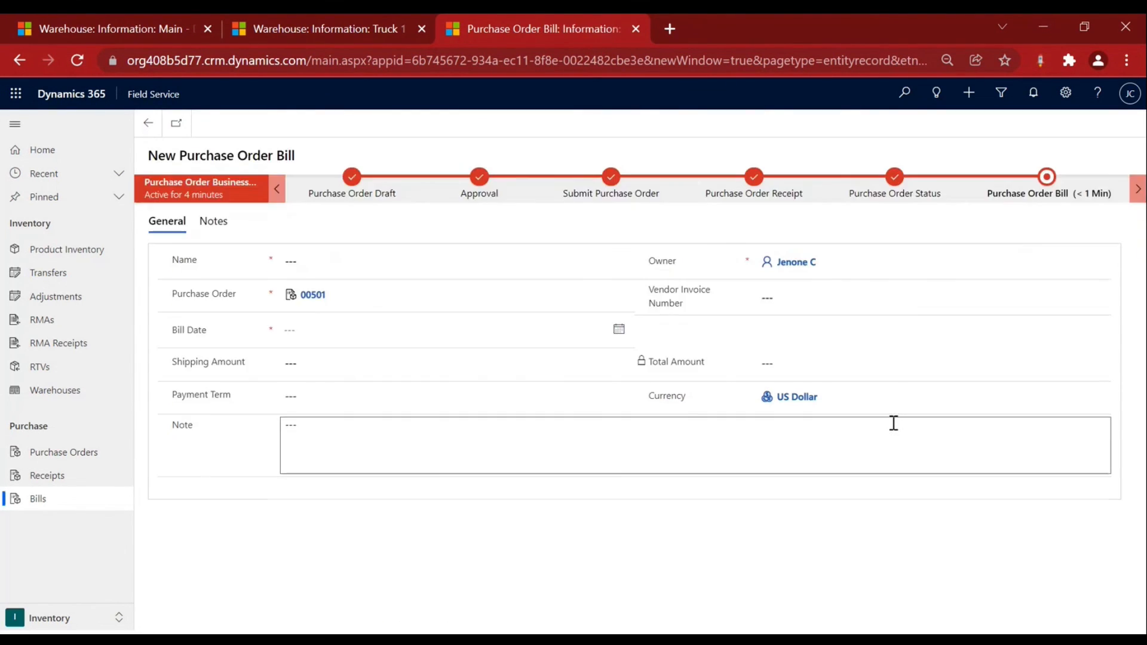
Name the bill "Vendor sent invoice", fill in the vendor invoice number, set the Bill Date to 12/17/2021, and save it.
click(320, 258)
text(Vendo)
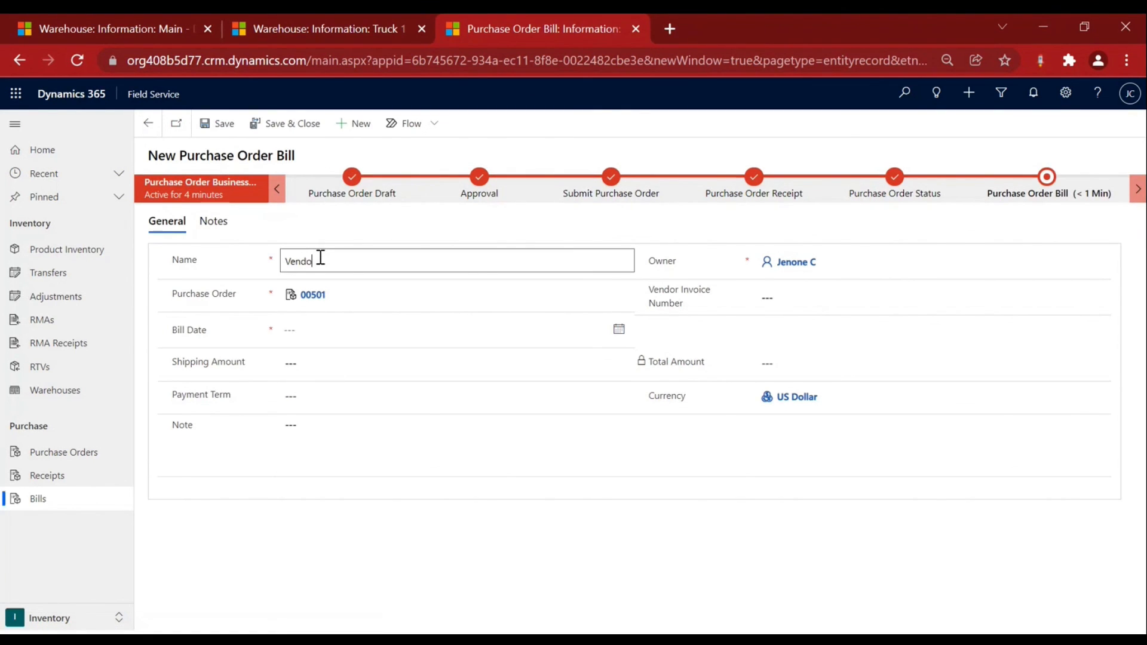
text(r Rent invoice)
click(829, 290)
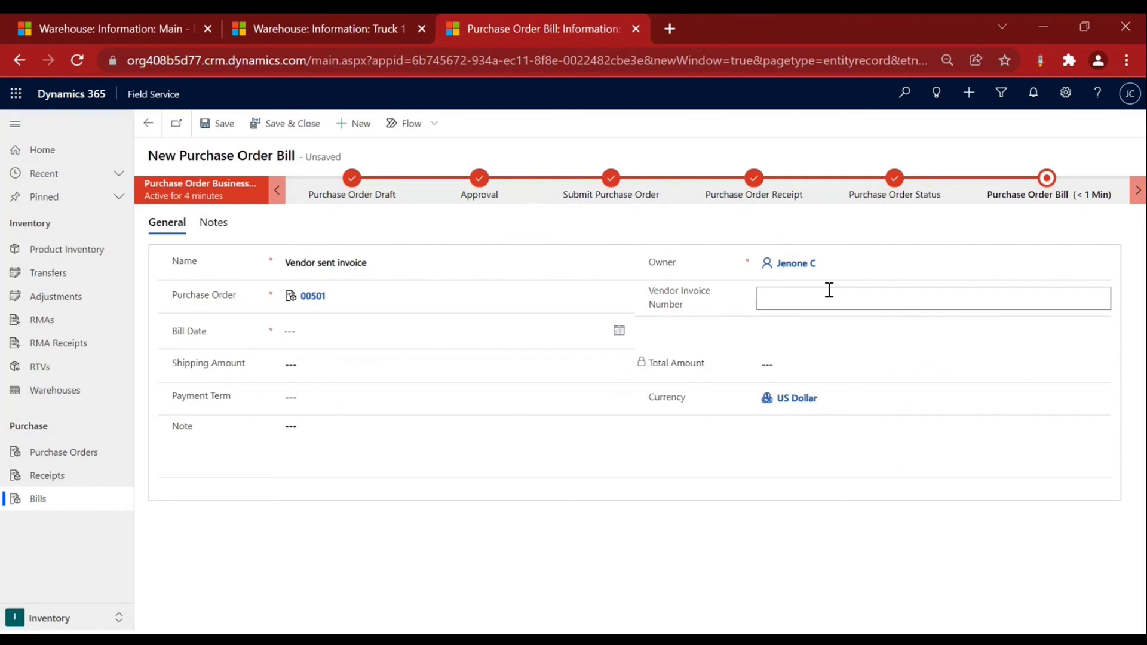
text(IND001234756)
click(400, 328)
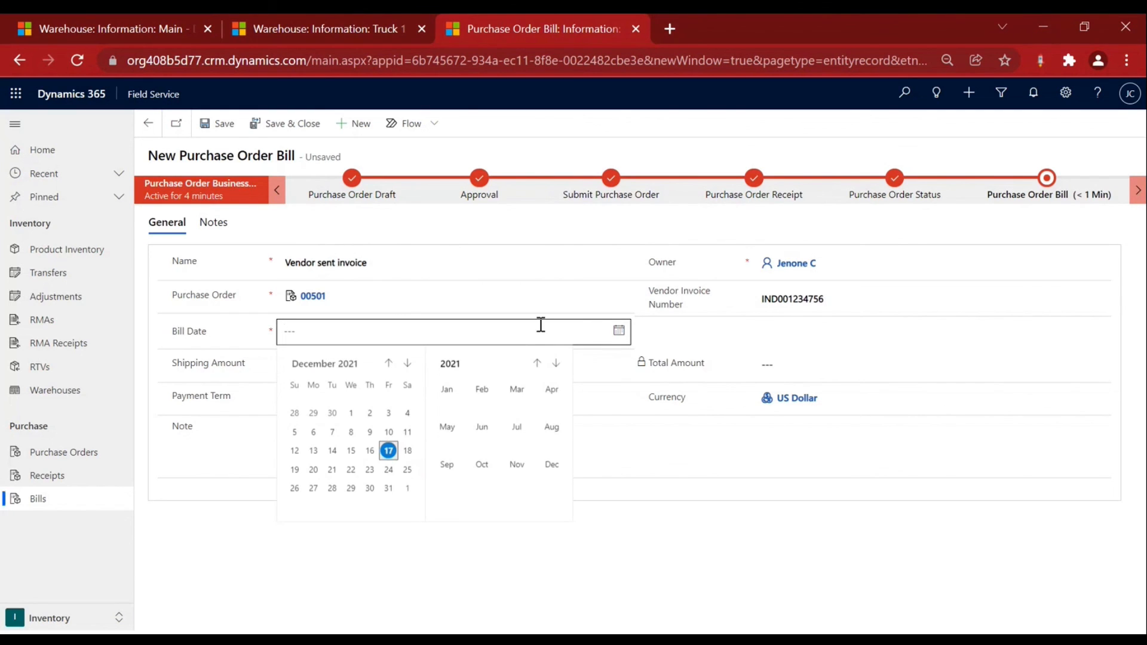
click(388, 450)
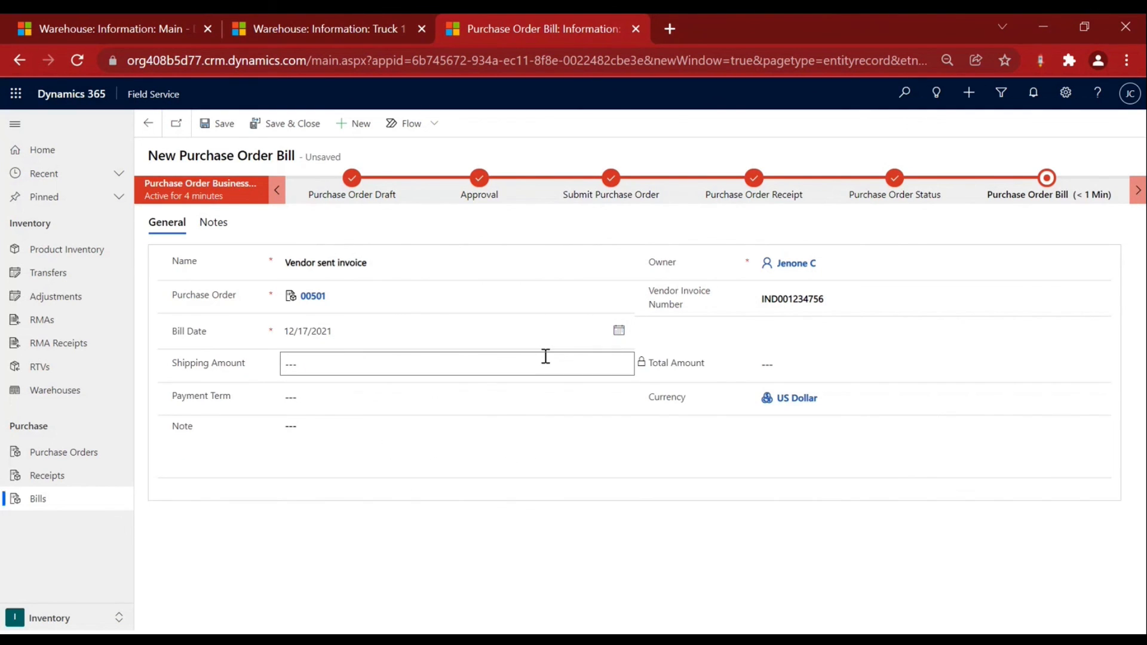
key(ctrl+s)
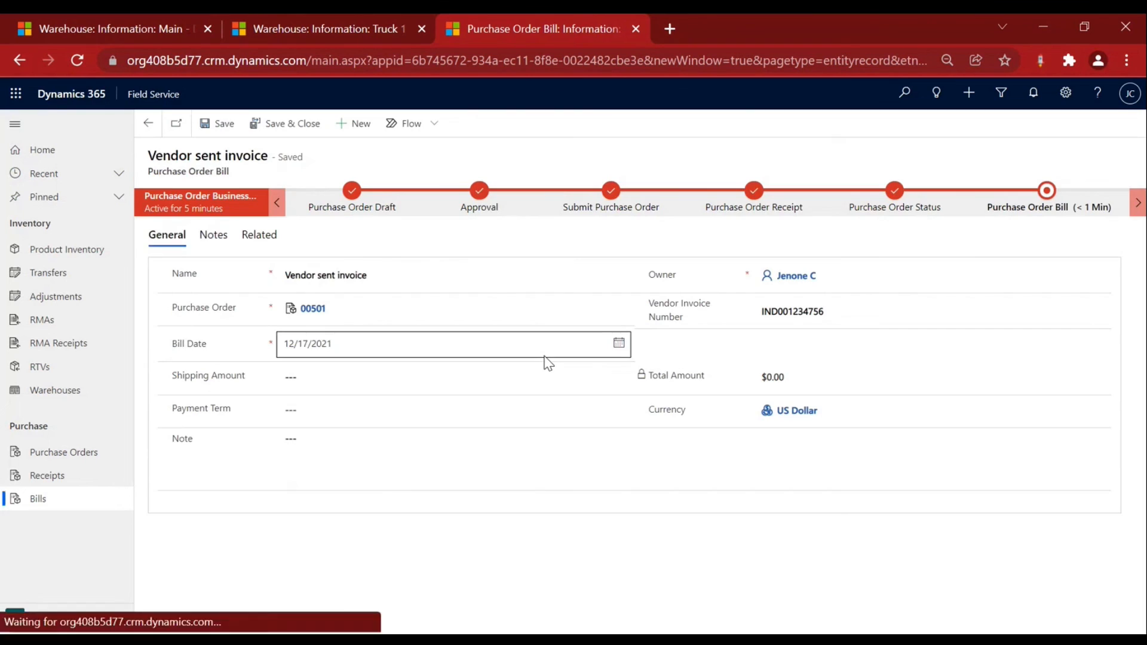
Review the bill's related receipt products, and revisit the purchase order's draft and receipt stages.
click(265, 242)
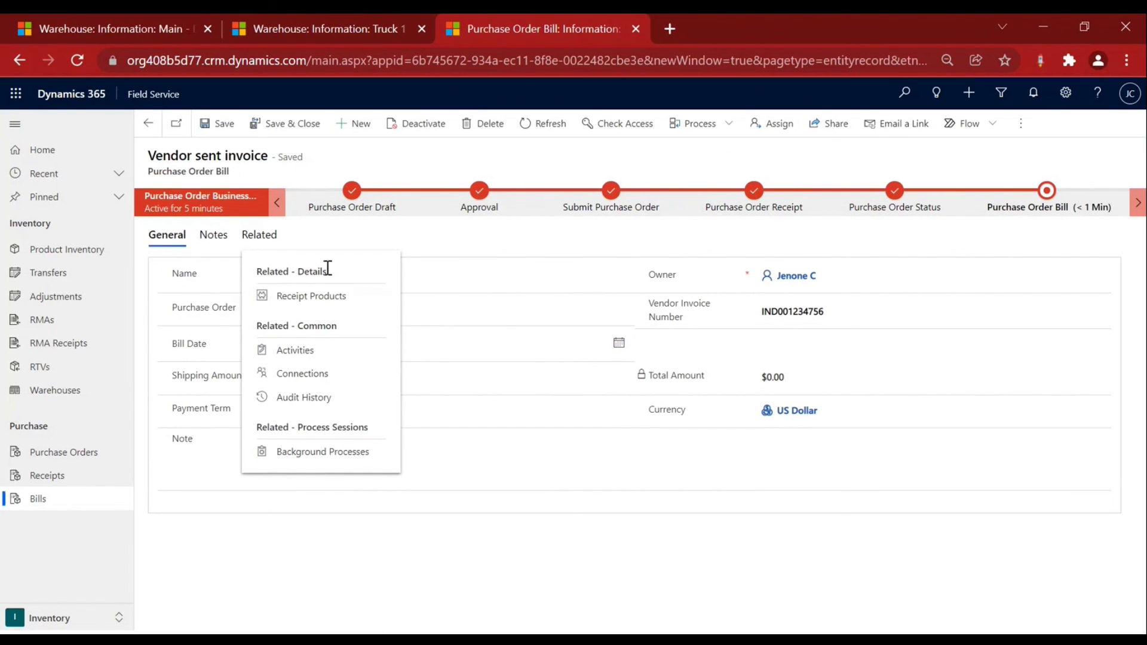
click(330, 302)
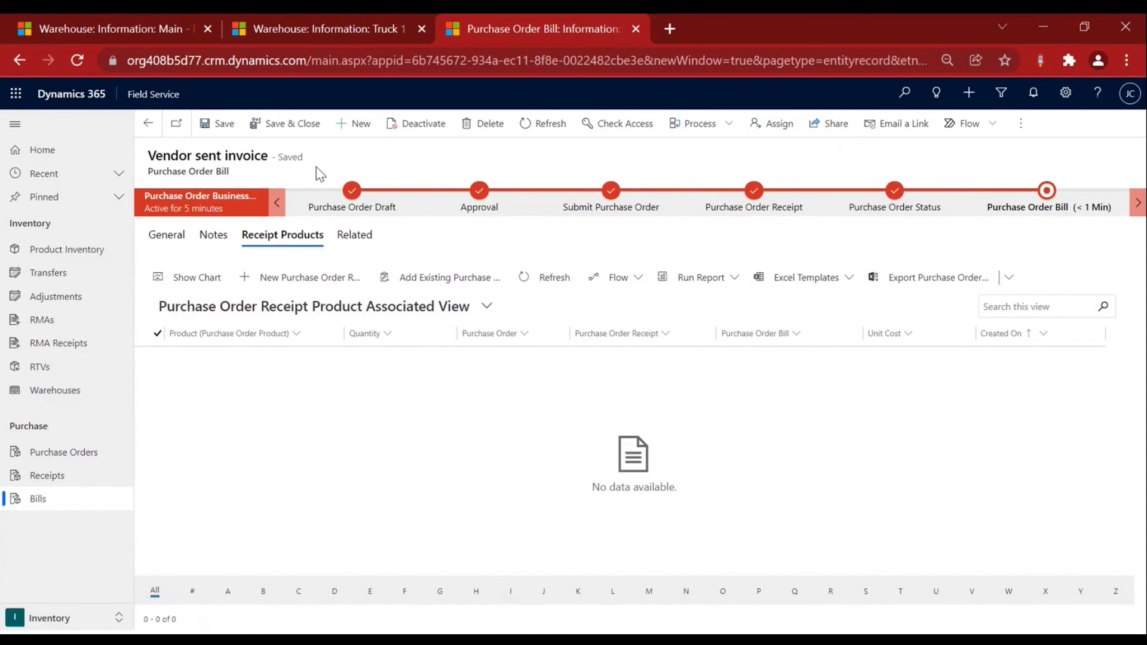
click(372, 206)
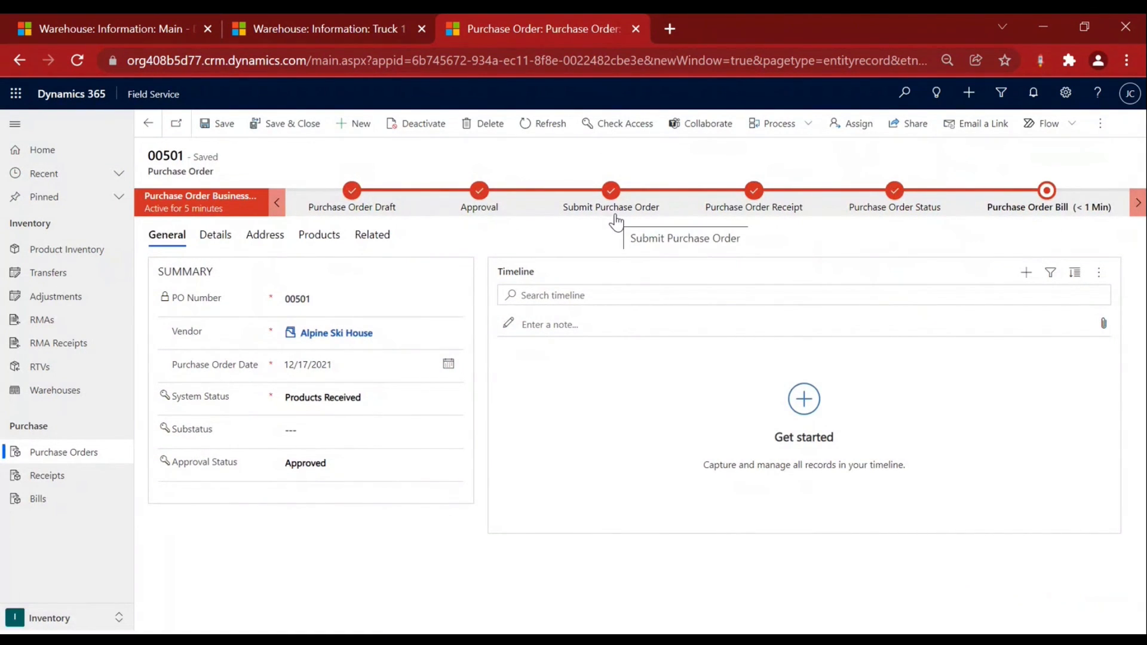
click(768, 212)
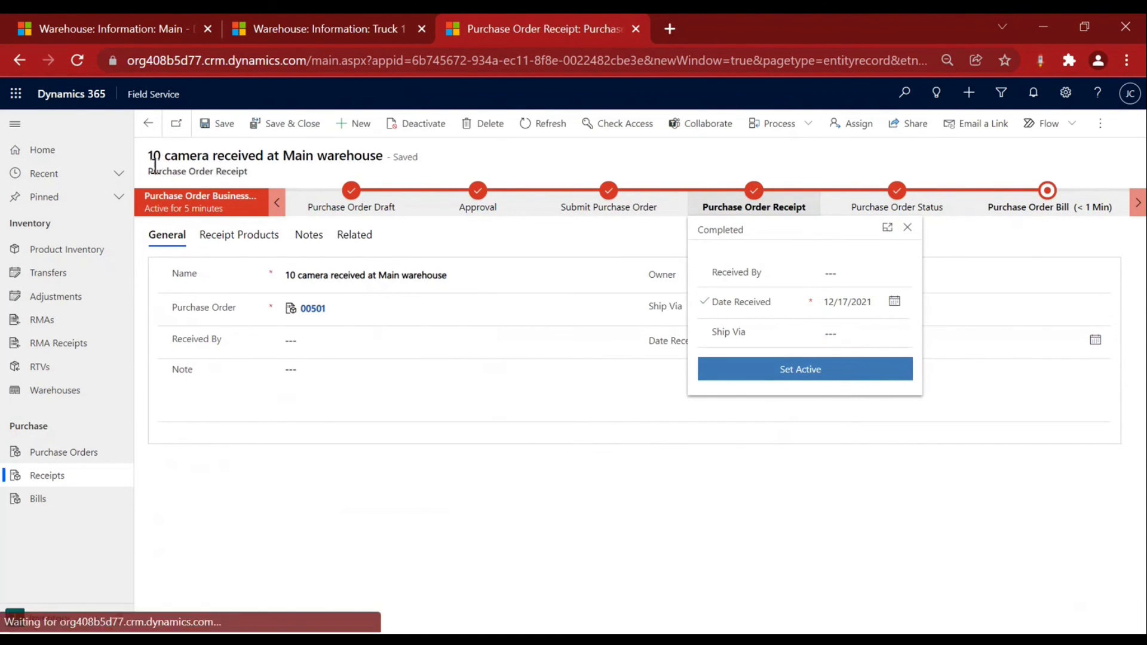
drag(153, 171, 281, 177)
click(234, 173)
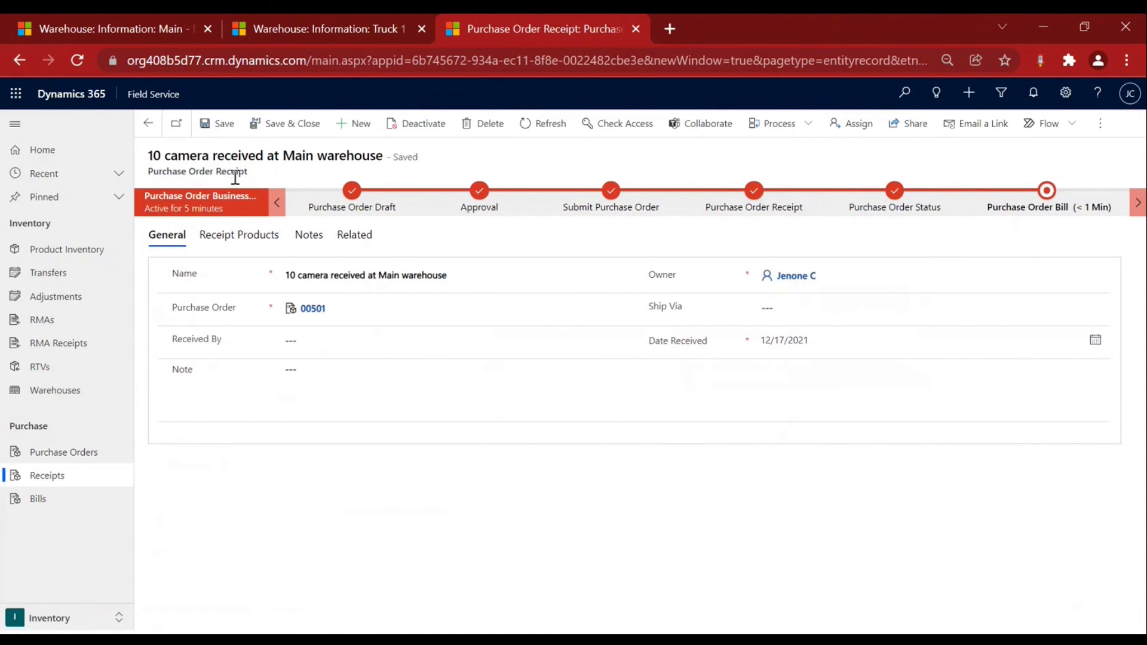
double_click(234, 172)
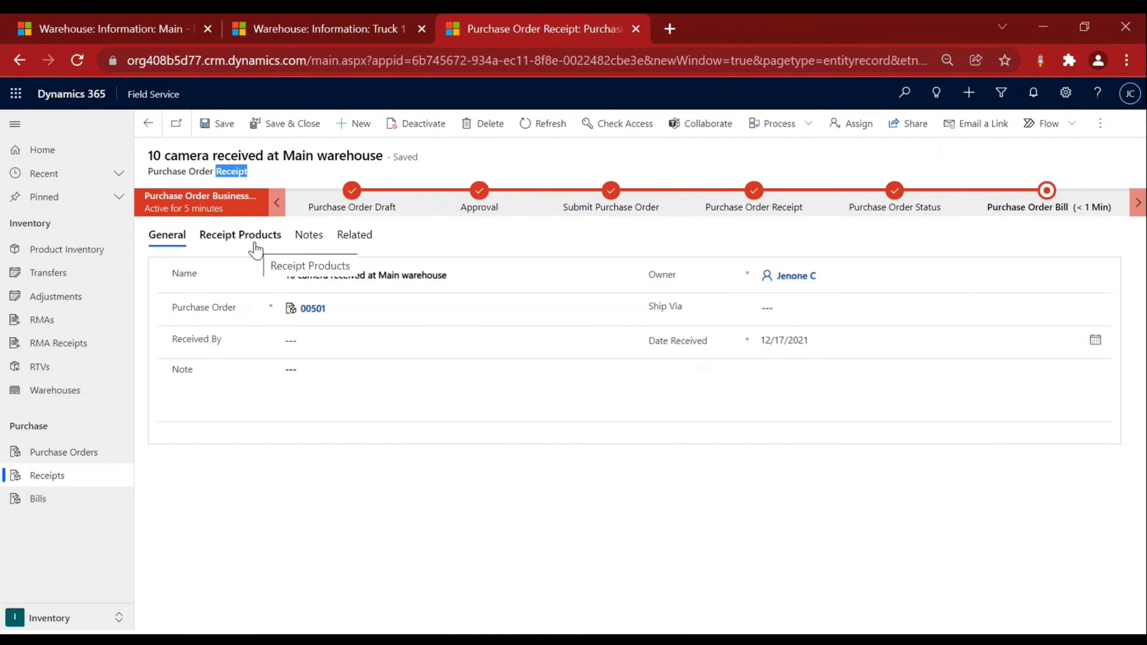
Recheck the camera array stock in the Main warehouse inventory and go back to the order's Purchase Order Bill stage.
click(122, 36)
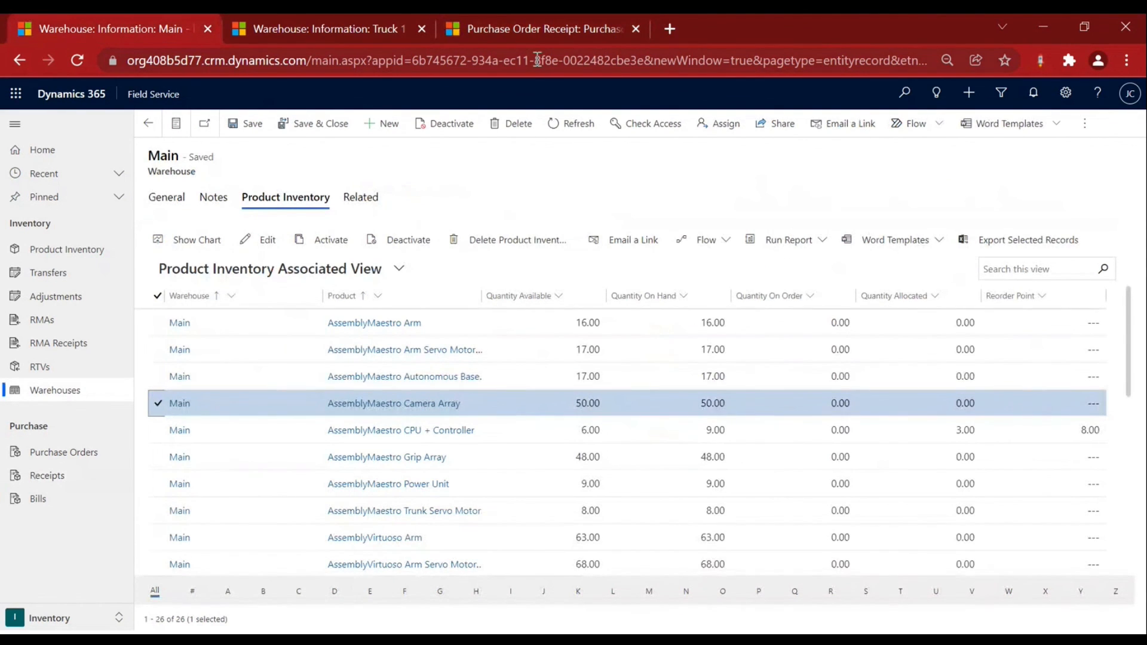
click(531, 34)
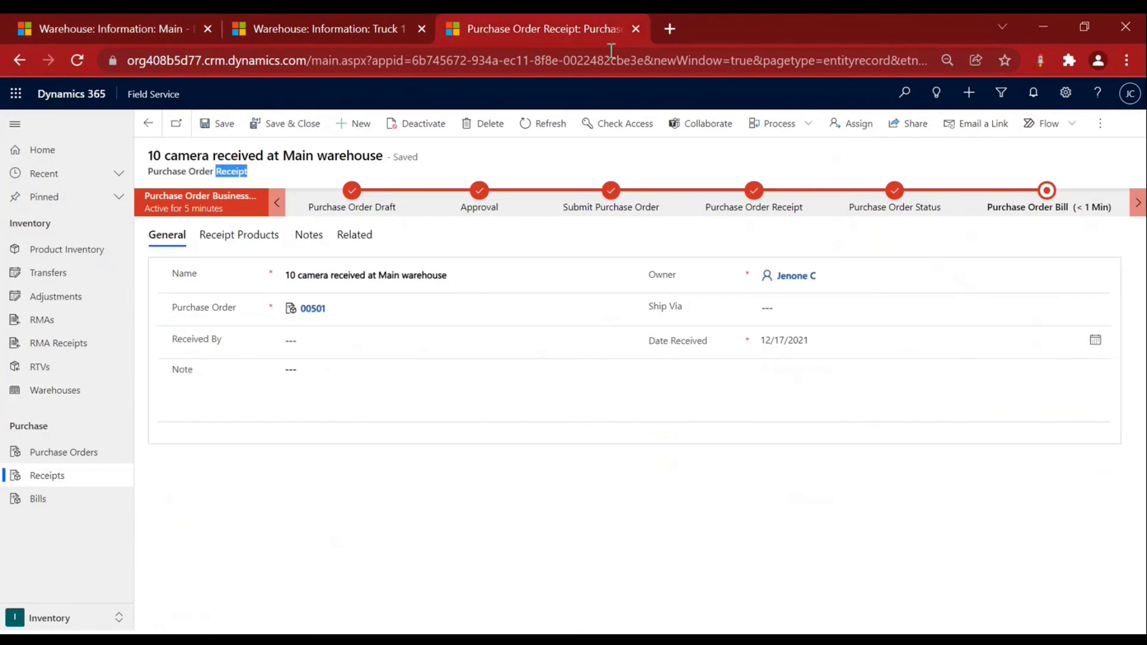
click(1038, 214)
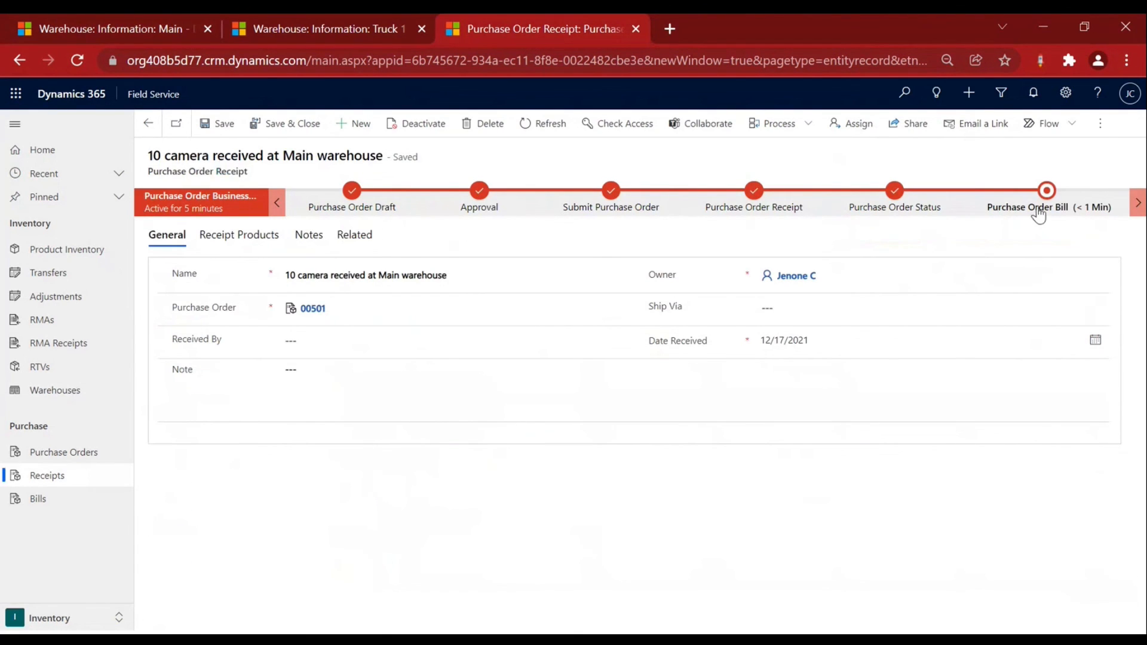